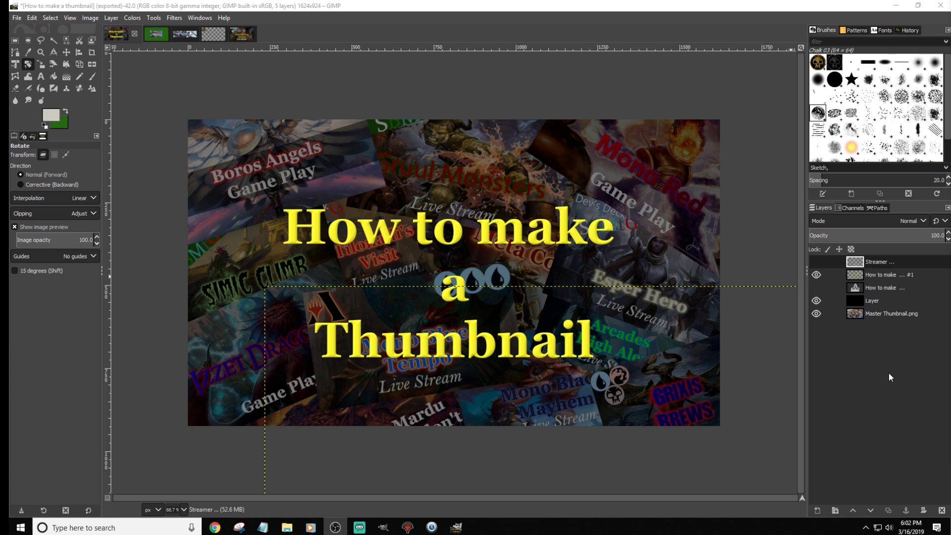
Step: Hide the black overlay layer and the yellow title text layer, and make both visible again
{"action": "left_click", "coordinate": [816, 300]}
{"action": "left_click", "coordinate": [816, 275]}
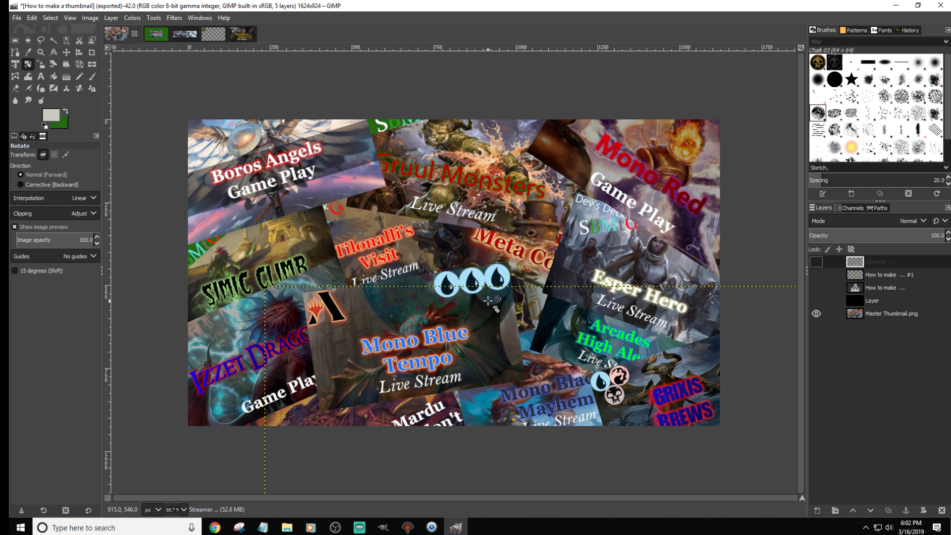
{"action": "left_click", "coordinate": [816, 275]}
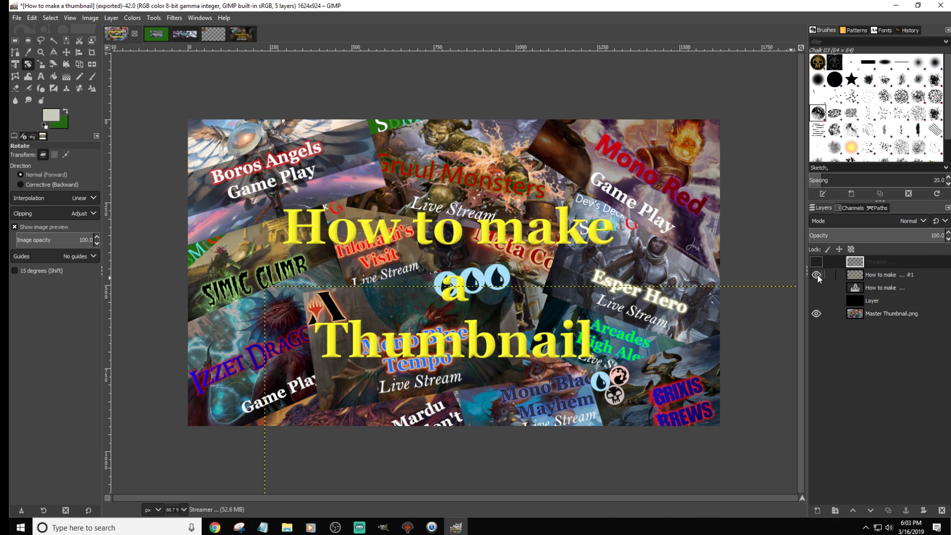
{"action": "left_click", "coordinate": [852, 298]}
{"action": "left_click", "coordinate": [815, 299]}
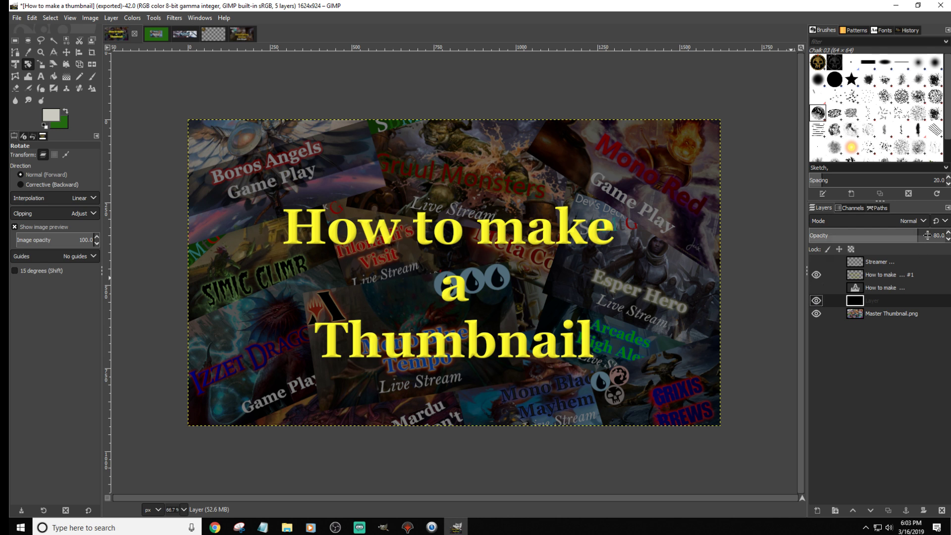
Step: Raise the black overlay layer's opacity to 100
{"action": "left_click", "coordinate": [948, 233]}
{"action": "left_click", "coordinate": [948, 233]}
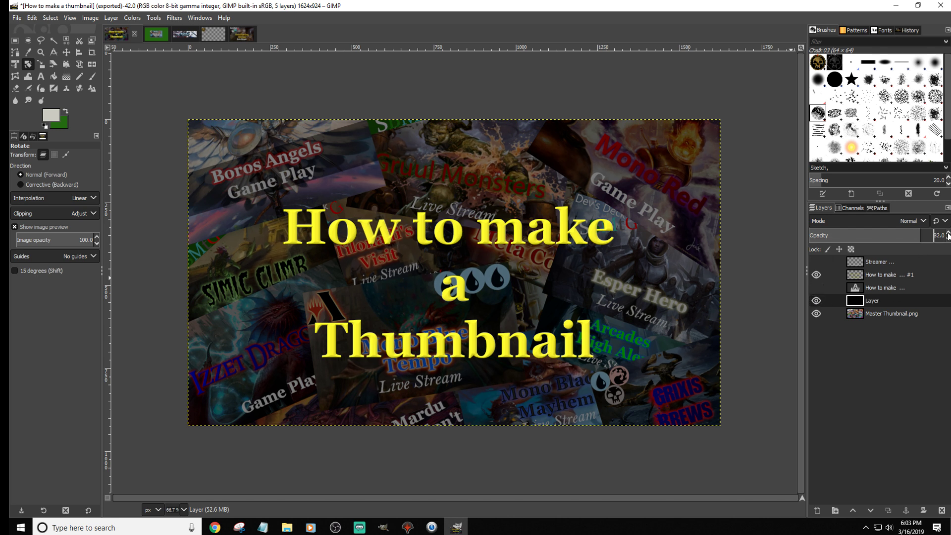
{"action": "left_click", "coordinate": [948, 233]}
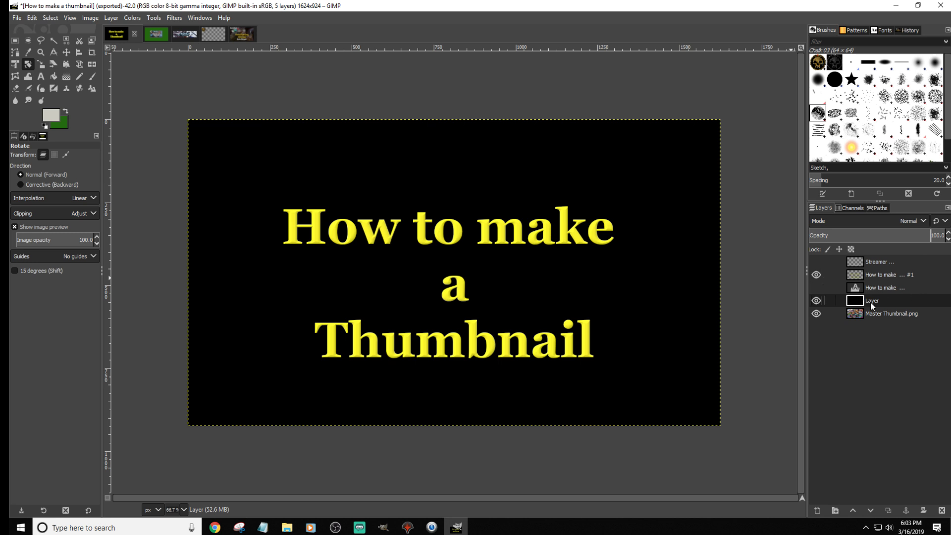
Step: Lower the black overlay layer's opacity gradually to about 35 to lighten the shading over the background collage
{"action": "left_click", "coordinate": [948, 239]}
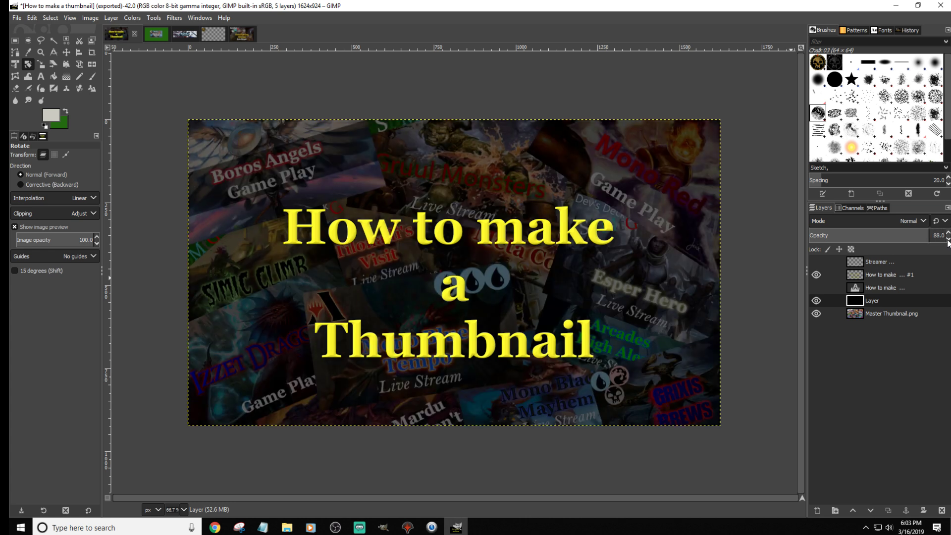
{"action": "left_click_drag", "start_coordinate": [947, 241], "coordinate": [947, 241]}
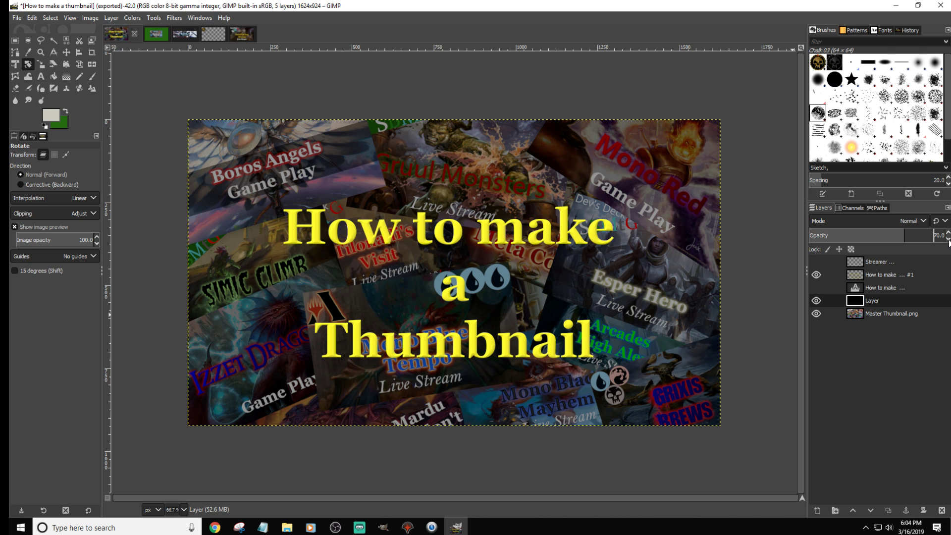
{"action": "scroll", "coordinate": [948, 242], "scroll_direction": "down", "scroll_amount": 20}
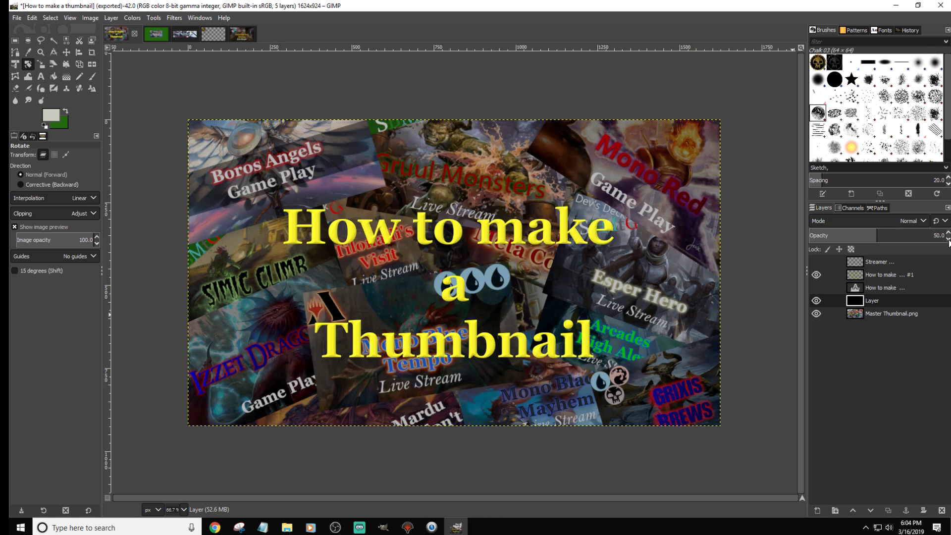
{"action": "scroll", "coordinate": [948, 242], "scroll_direction": "down", "scroll_amount": 3}
{"action": "scroll", "coordinate": [948, 243], "scroll_direction": "down", "scroll_amount": 7}
{"action": "scroll", "coordinate": [948, 242], "scroll_direction": "down", "scroll_amount": 3}
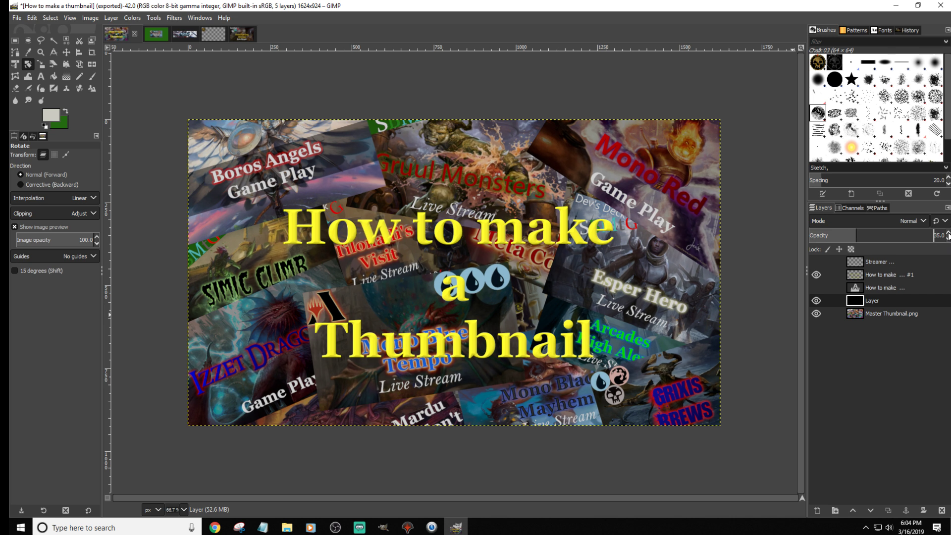
Step: Raise the black overlay layer's opacity past 66 so the title text stands out from the background again
{"action": "scroll", "coordinate": [949, 237], "scroll_direction": "up", "scroll_amount": 11}
{"action": "scroll", "coordinate": [948, 236], "scroll_direction": "up", "scroll_amount": 5}
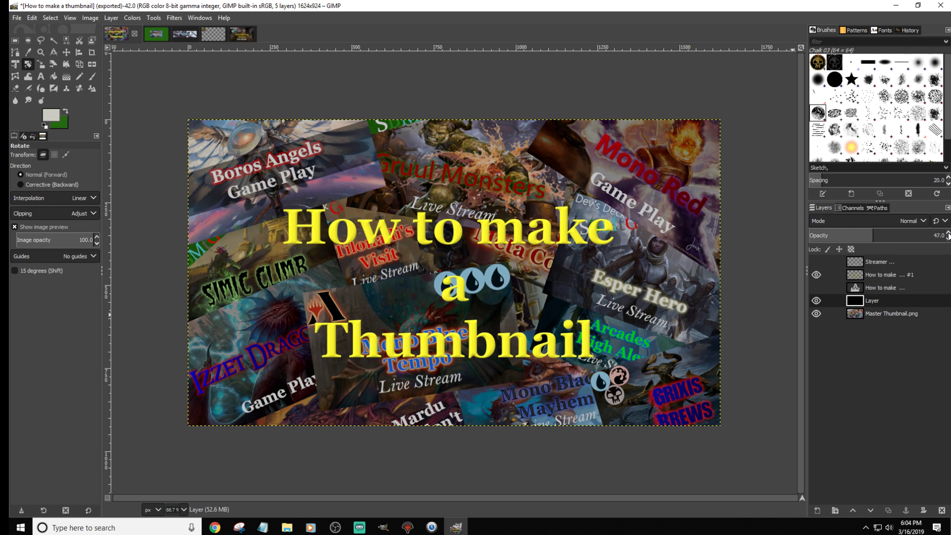
{"action": "scroll", "coordinate": [949, 236], "scroll_direction": "up", "scroll_amount": 4}
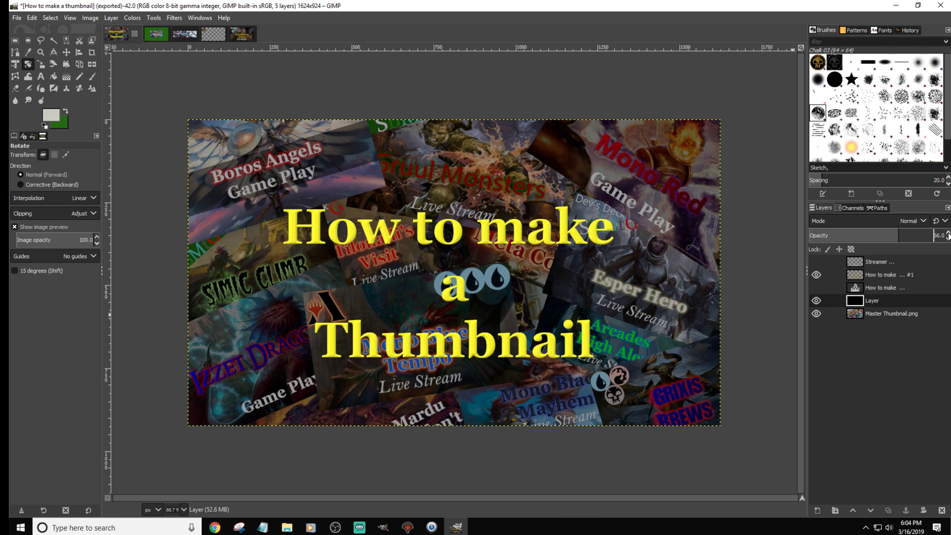
{"action": "left_click", "coordinate": [947, 233]}
{"action": "left_click", "coordinate": [948, 233]}
{"action": "left_click", "coordinate": [947, 232]}
{"action": "left_click", "coordinate": [947, 233]}
Step: Switch to the Master Thumbnail.xcf image, make the Mana Symbols layer group visible and expand it
{"action": "left_click", "coordinate": [156, 34]}
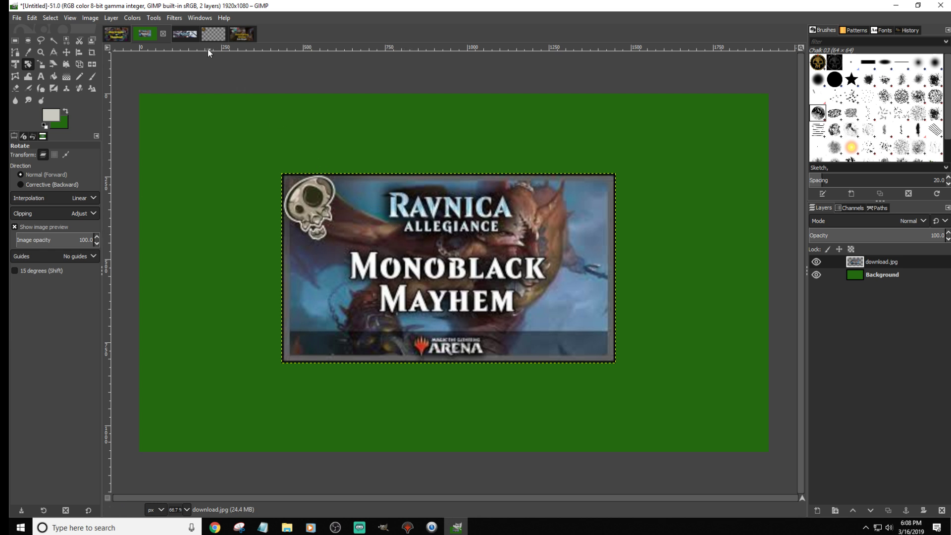
{"action": "left_click", "coordinate": [240, 35]}
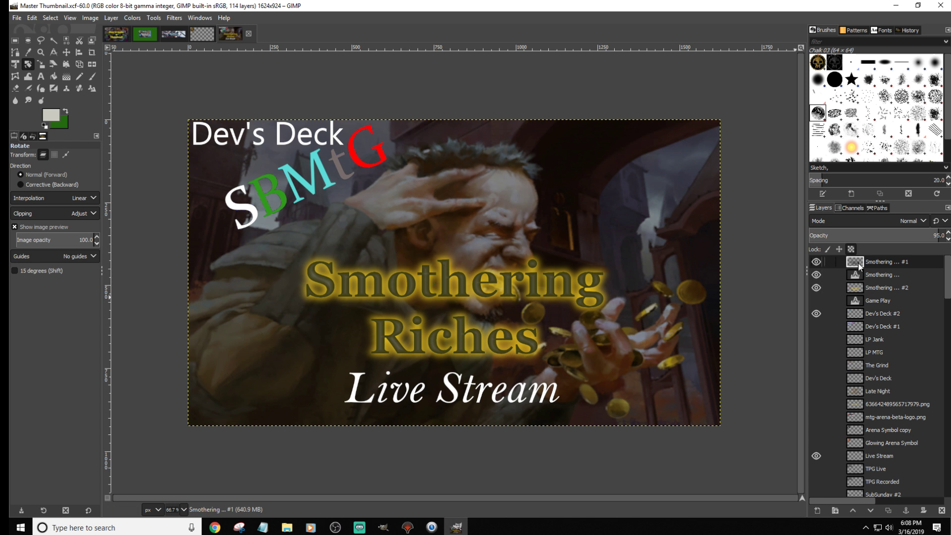
{"action": "scroll", "coordinate": [831, 378], "scroll_direction": "down", "scroll_amount": 3}
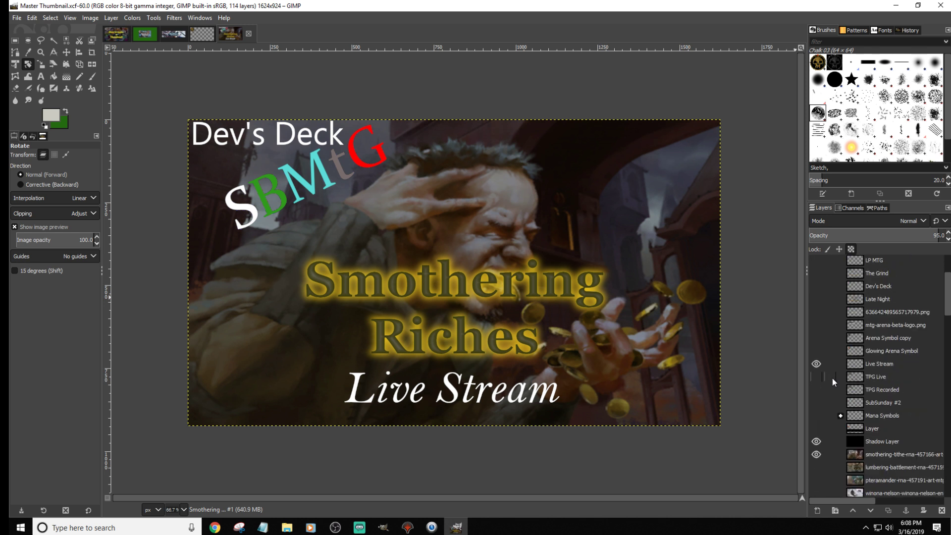
{"action": "left_click", "coordinate": [824, 415]}
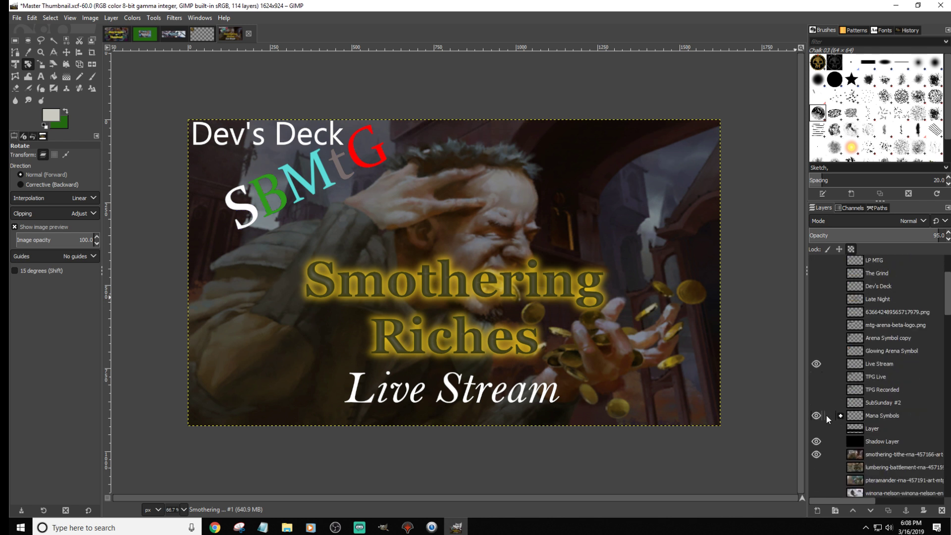
{"action": "left_click", "coordinate": [840, 416]}
{"action": "scroll", "coordinate": [837, 392], "scroll_direction": "down", "scroll_amount": 2}
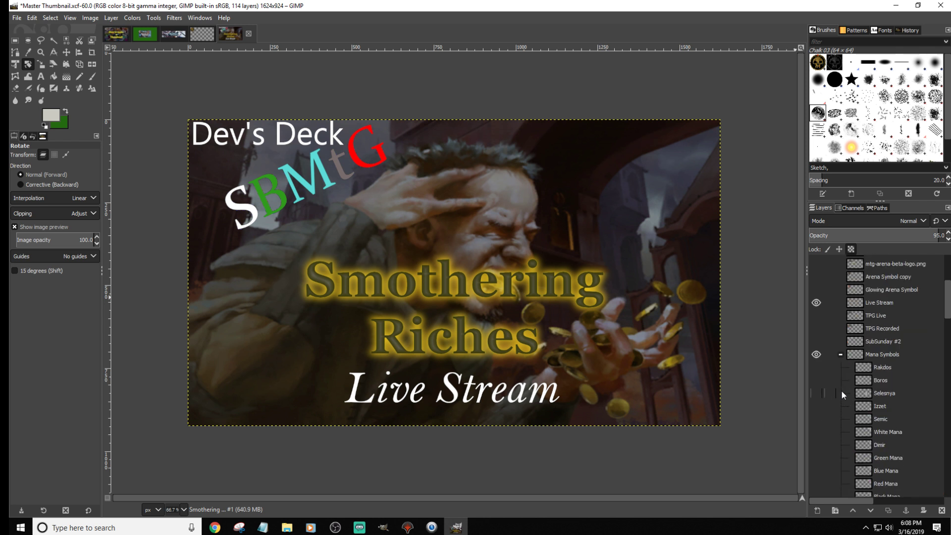
Step: Show the Rakdos symbol layer in the Mana Symbols group and hide it again
{"action": "left_click", "coordinate": [816, 367]}
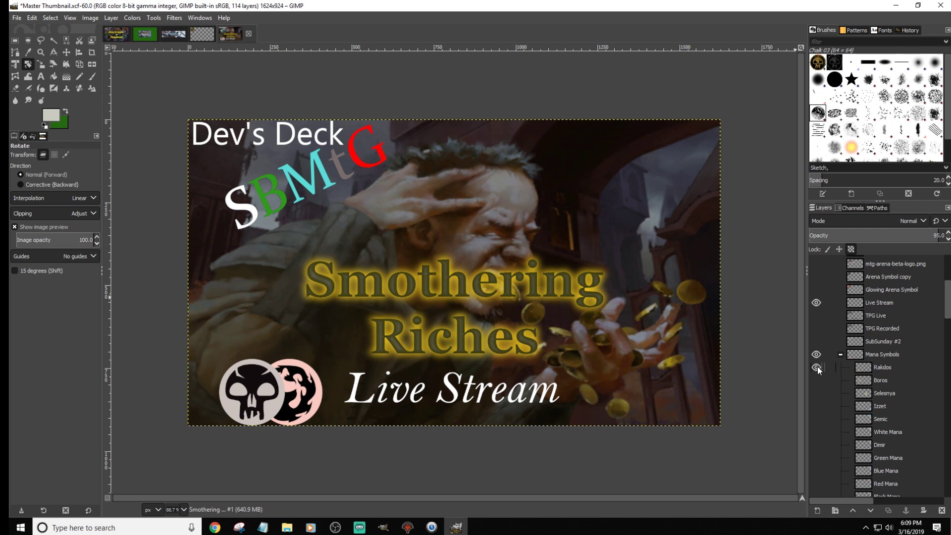
{"action": "left_click", "coordinate": [816, 367]}
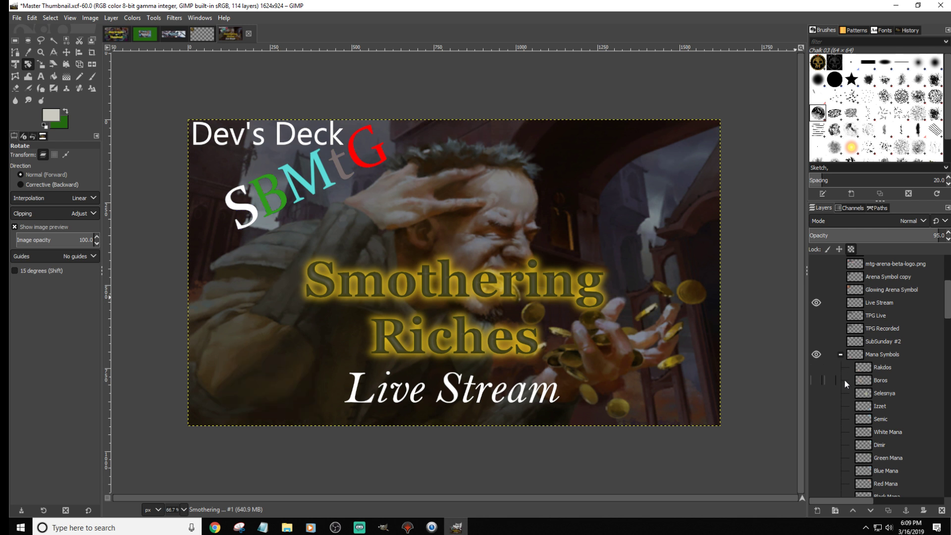
Step: Make the Black Mana, Blue Mana and White Mana layers in the Mana Symbols group visible
{"action": "scroll", "coordinate": [843, 408], "scroll_direction": "down", "scroll_amount": 2}
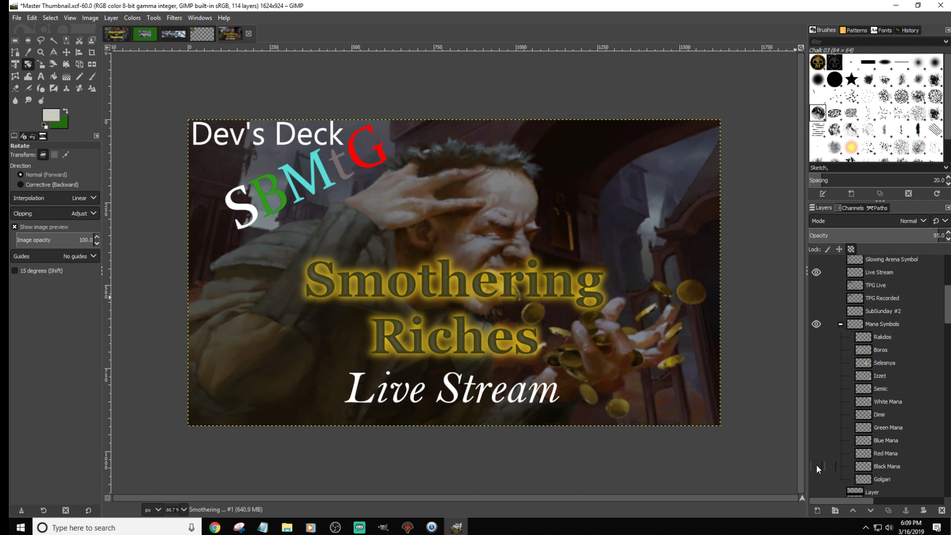
{"action": "left_click", "coordinate": [816, 466]}
{"action": "left_click", "coordinate": [816, 440]}
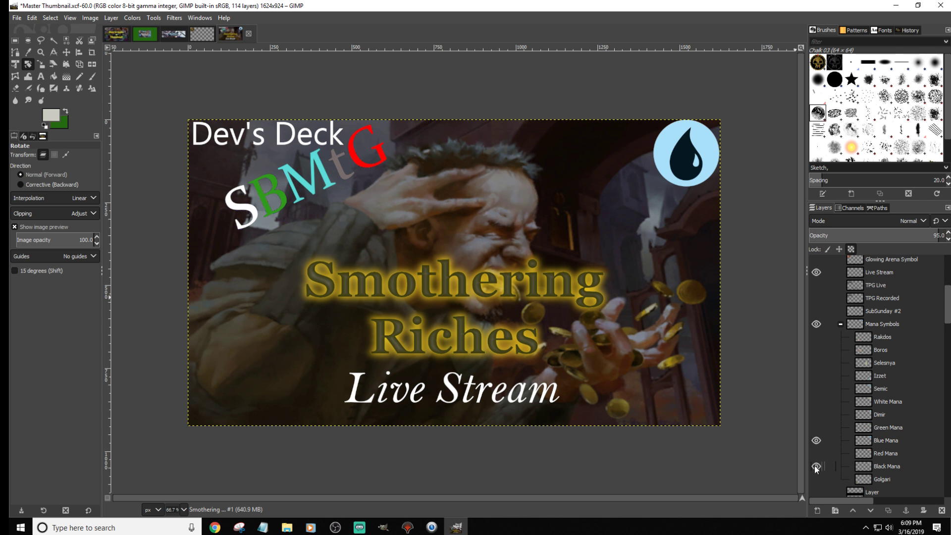
{"action": "scroll", "coordinate": [848, 352], "scroll_direction": "down", "scroll_amount": 2}
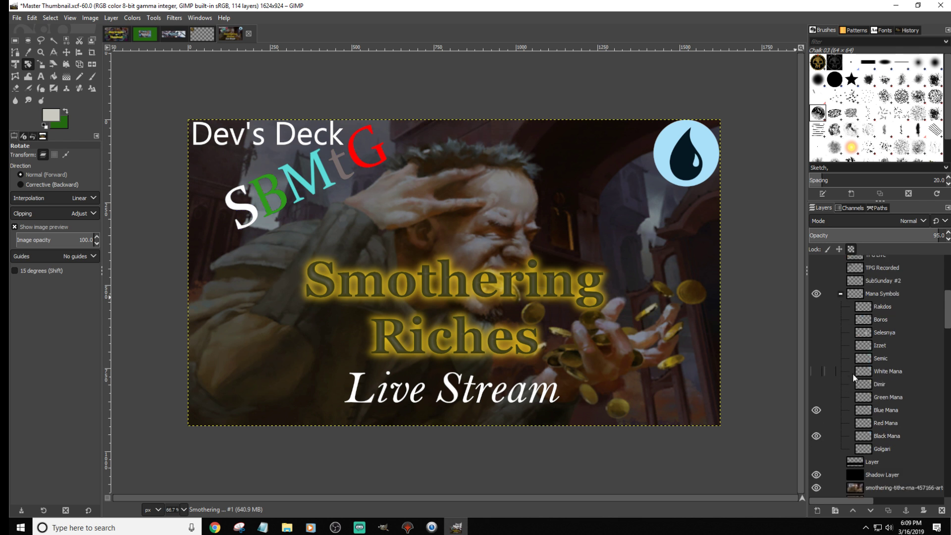
{"action": "left_click", "coordinate": [816, 372]}
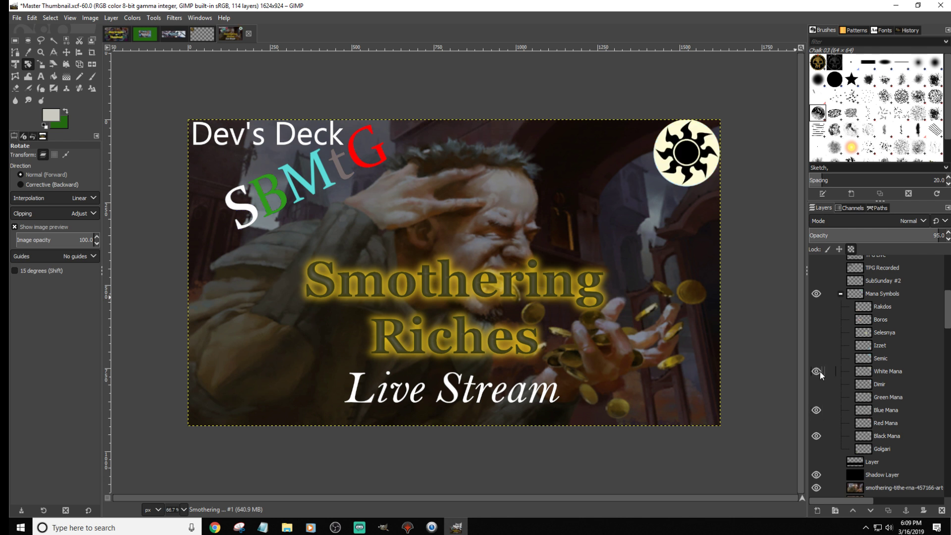
Step: Move the white and blue mana symbols into an overlapping row left of the black one, and reorder White Mana directly above Black Mana
{"action": "left_click", "coordinate": [67, 52]}
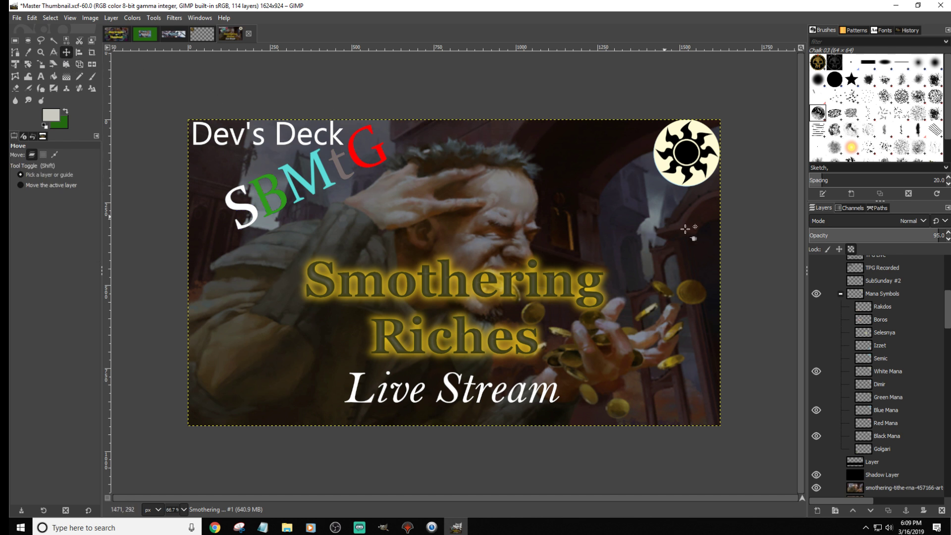
{"action": "left_click", "coordinate": [880, 372]}
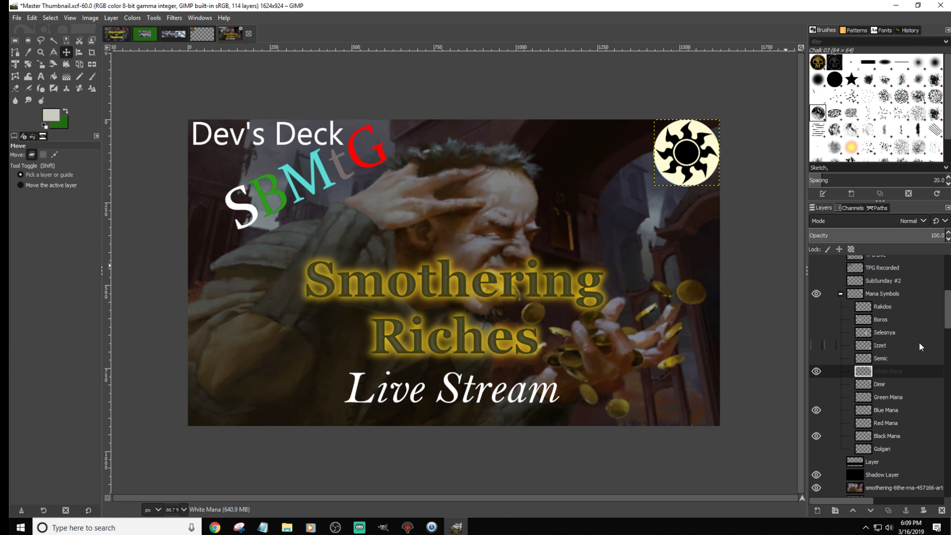
{"action": "left_click_drag", "start_coordinate": [688, 157], "coordinate": [656, 157]}
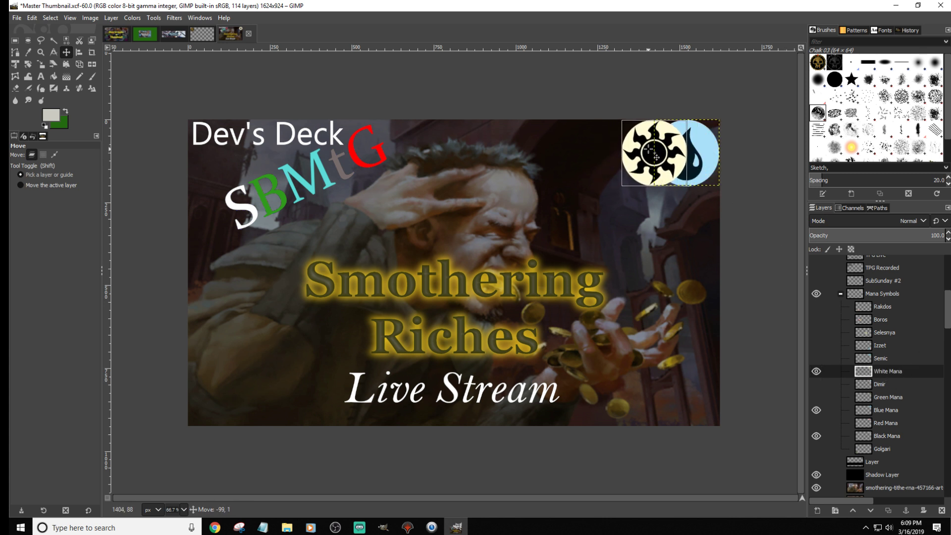
{"action": "left_click", "coordinate": [886, 436]}
{"action": "left_click_drag", "start_coordinate": [703, 162], "coordinate": [625, 163]}
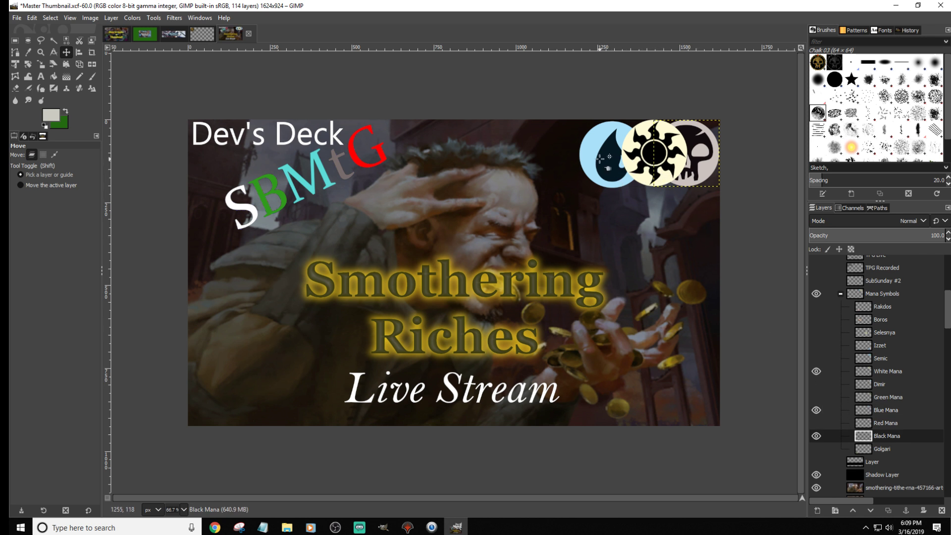
{"action": "left_click_drag", "start_coordinate": [601, 158], "coordinate": [605, 156]}
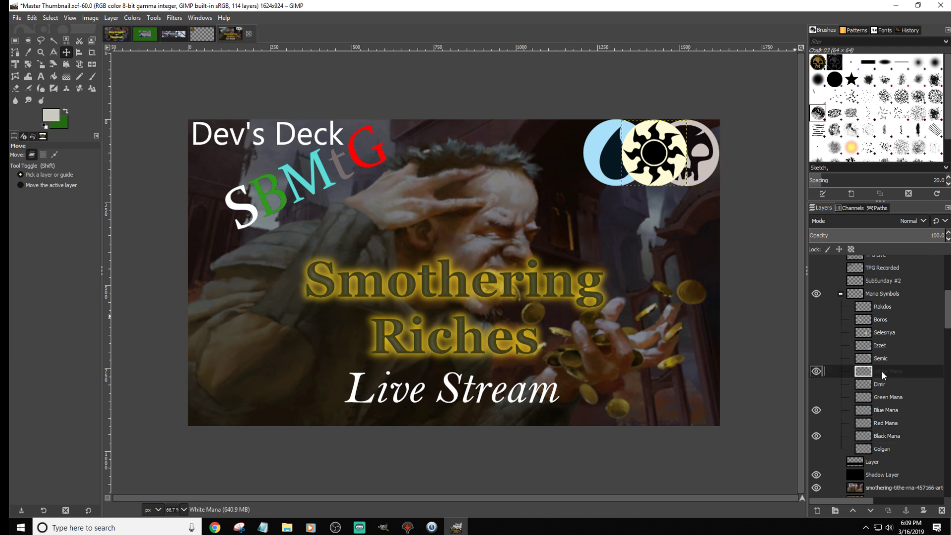
{"action": "left_click_drag", "start_coordinate": [884, 371], "coordinate": [872, 429]}
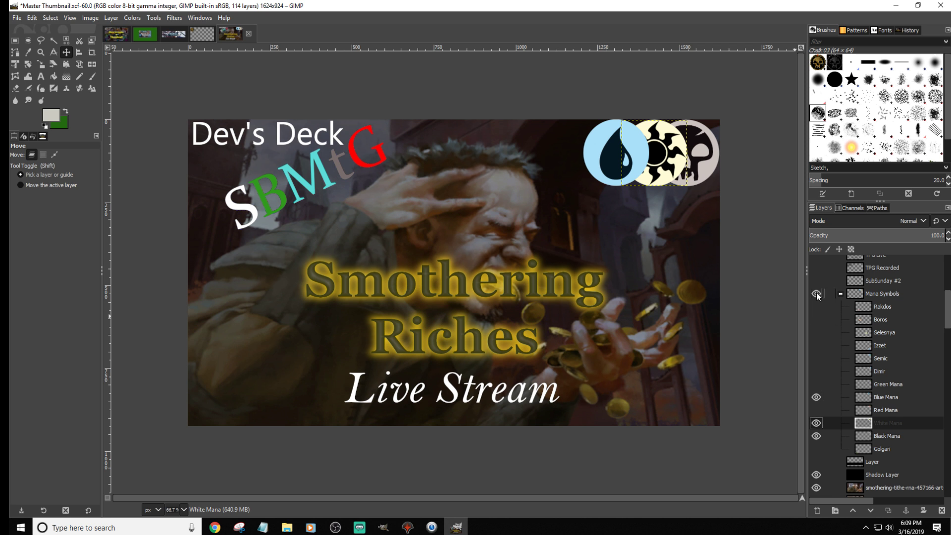
Step: Hide the Blue Mana, White Mana and Black Mana layers
{"action": "left_click", "coordinate": [817, 396]}
{"action": "left_click", "coordinate": [816, 422]}
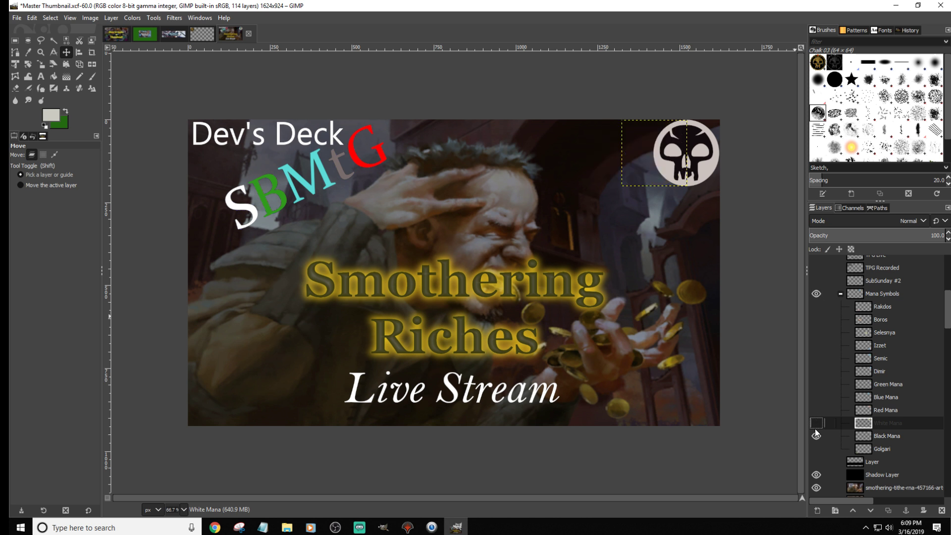
{"action": "left_click", "coordinate": [817, 436]}
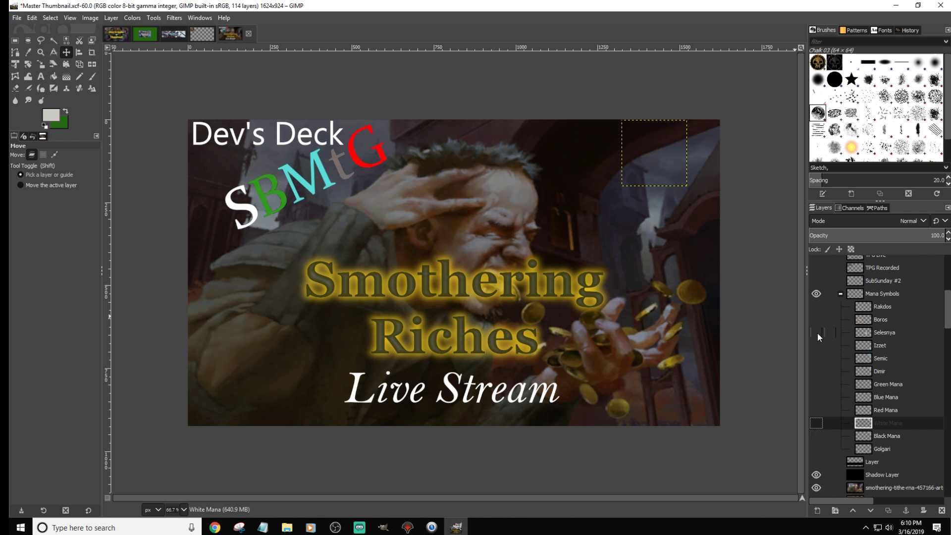
Step: Show the Selesnya symbol layer and move it into the thumbnail's upper-right corner
{"action": "left_click", "coordinate": [816, 333]}
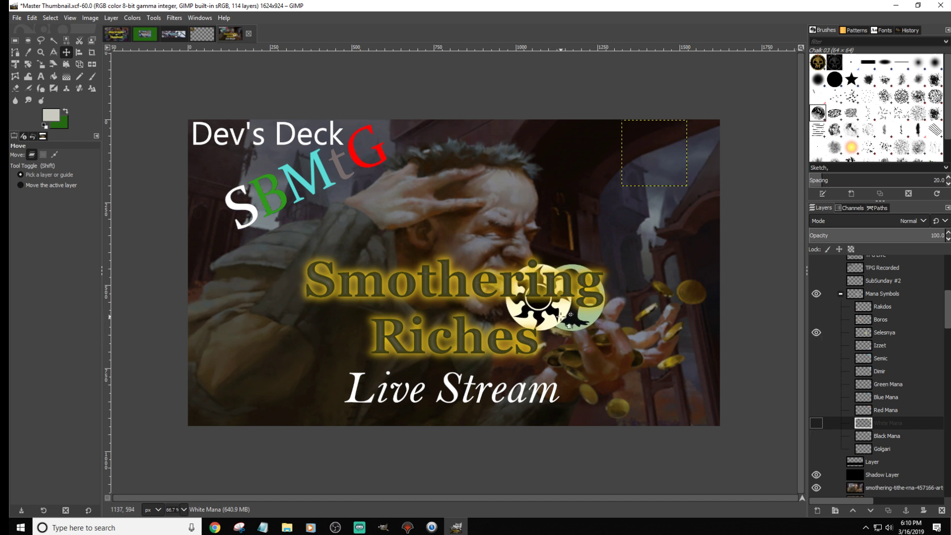
{"action": "left_click", "coordinate": [875, 334]}
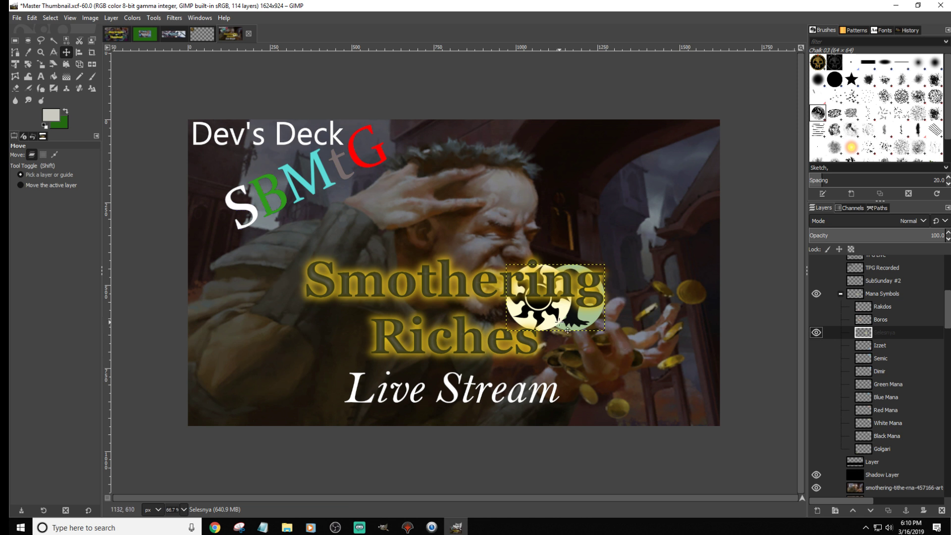
{"action": "left_click_drag", "start_coordinate": [566, 330], "coordinate": [683, 186]}
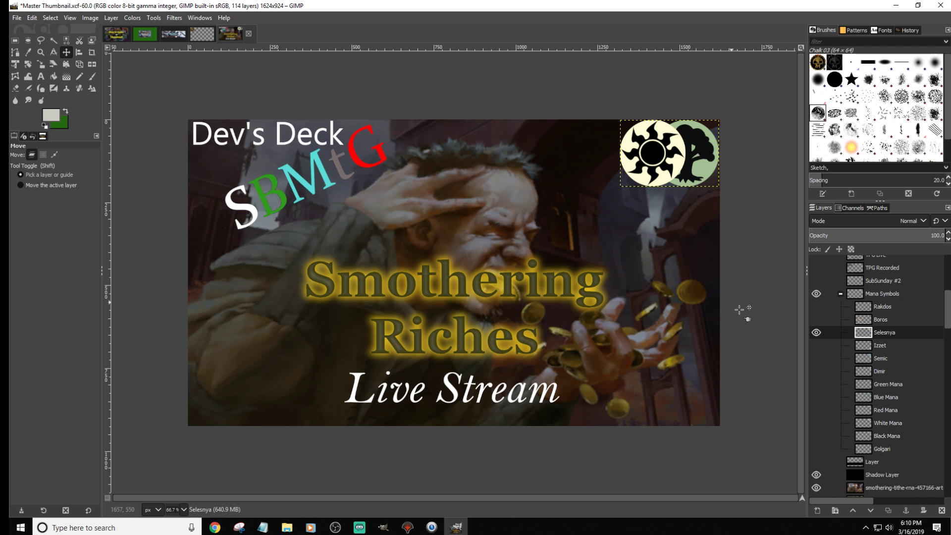
Step: Swap the background art by hiding the smothering-tithe layer and showing the lumbering-battlement layer
{"action": "scroll", "coordinate": [867, 378], "scroll_direction": "down", "scroll_amount": 6}
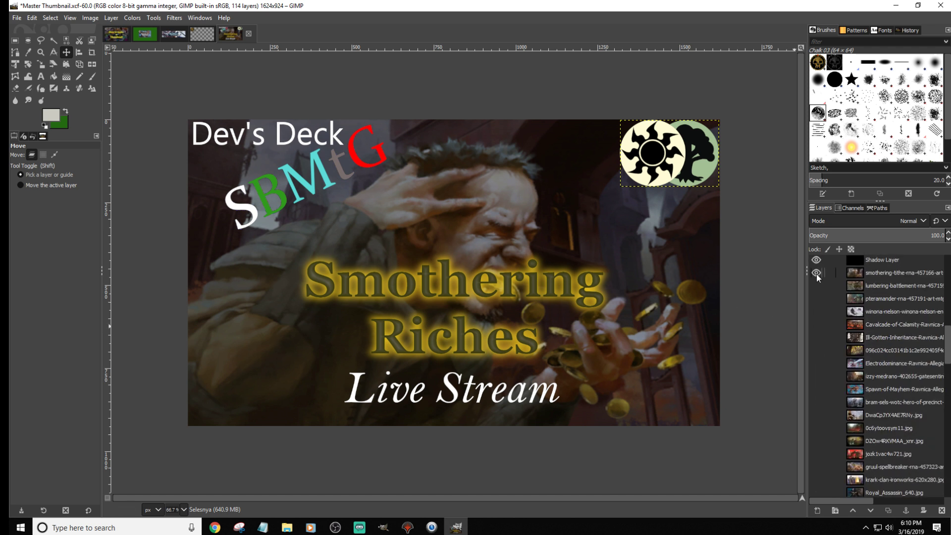
{"action": "left_click", "coordinate": [816, 273]}
{"action": "left_click", "coordinate": [817, 285]}
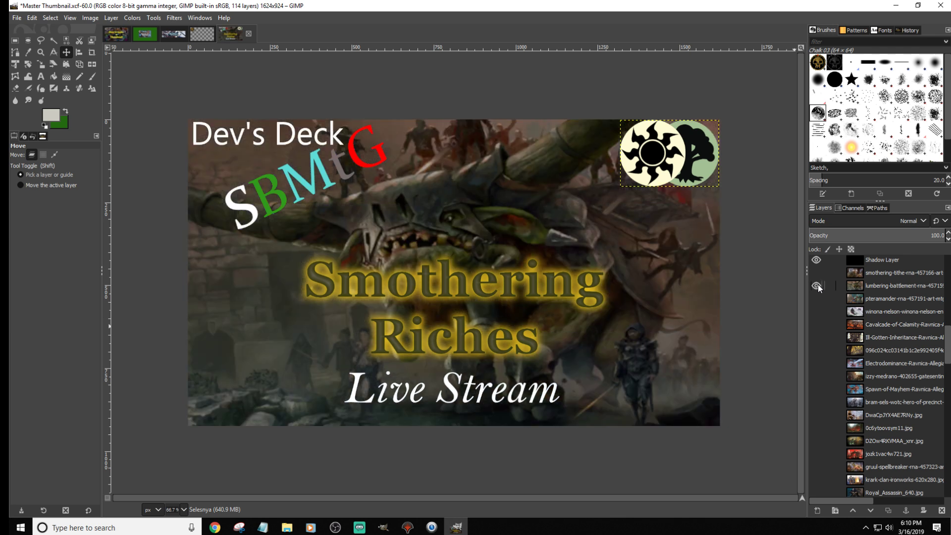
Step: Show the background art layers one at a time from pteramander down to 096c024cc03141b1c2e992405f4, leaving lumbering-battlement and all the others hidden
{"action": "left_click", "coordinate": [817, 285]}
{"action": "left_click", "coordinate": [817, 298]}
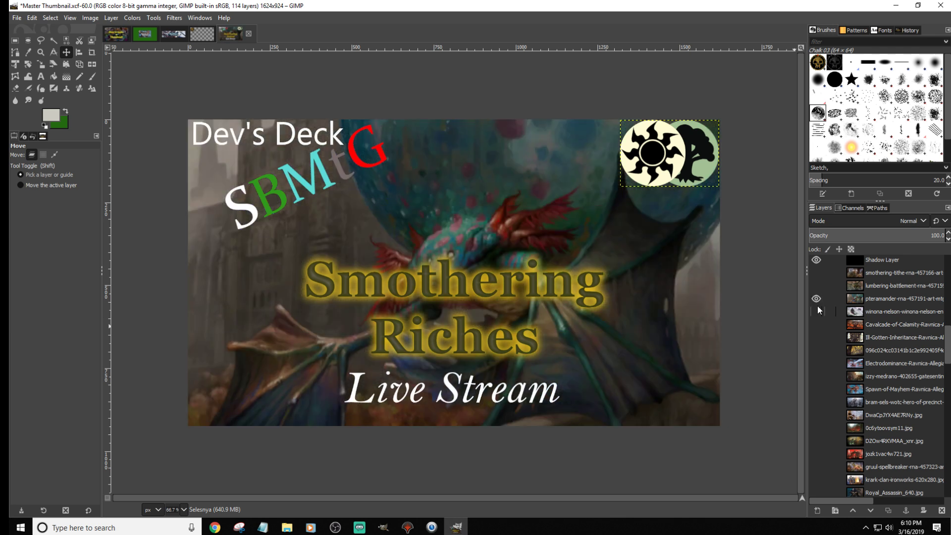
{"action": "left_click", "coordinate": [815, 298]}
{"action": "left_click", "coordinate": [817, 311]}
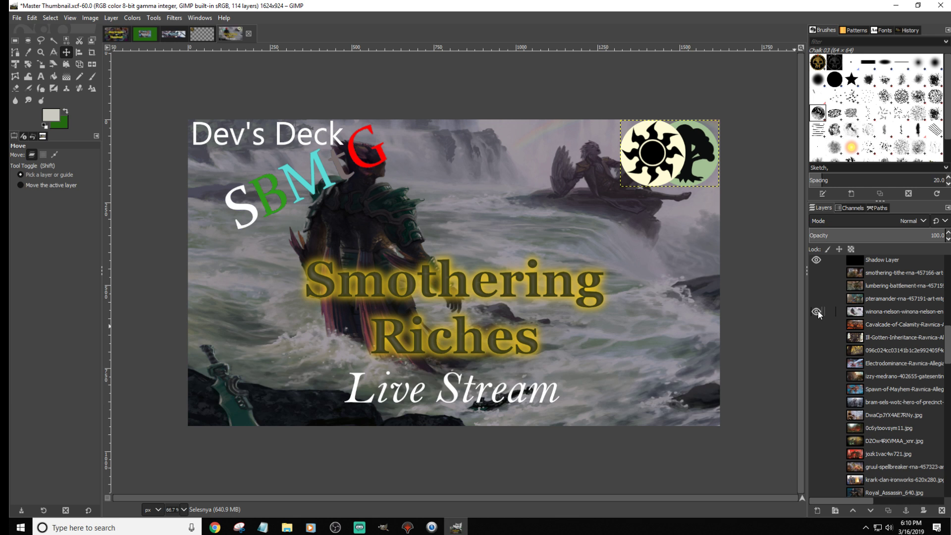
{"action": "left_click", "coordinate": [817, 311]}
{"action": "left_click", "coordinate": [817, 324]}
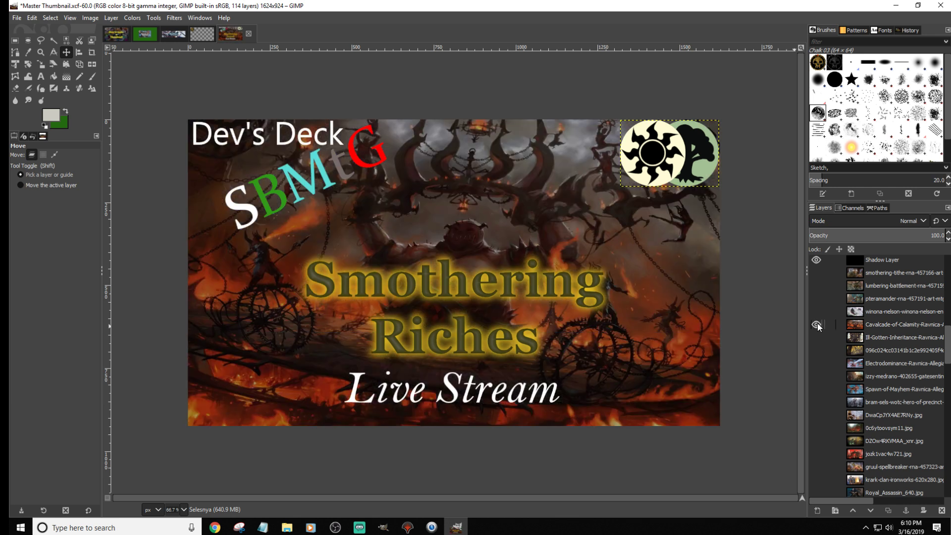
{"action": "left_click", "coordinate": [817, 325]}
{"action": "left_click", "coordinate": [817, 337]}
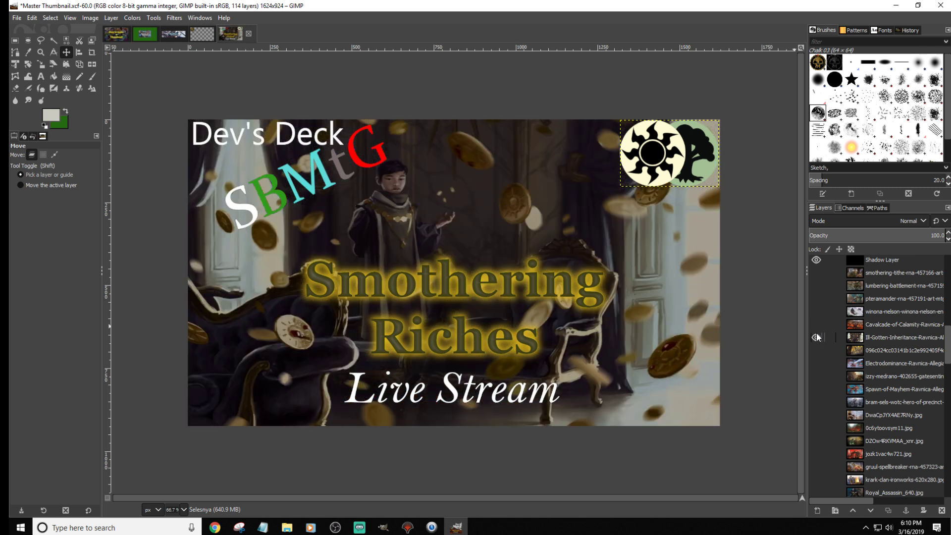
{"action": "left_click", "coordinate": [816, 338]}
{"action": "left_click", "coordinate": [816, 349]}
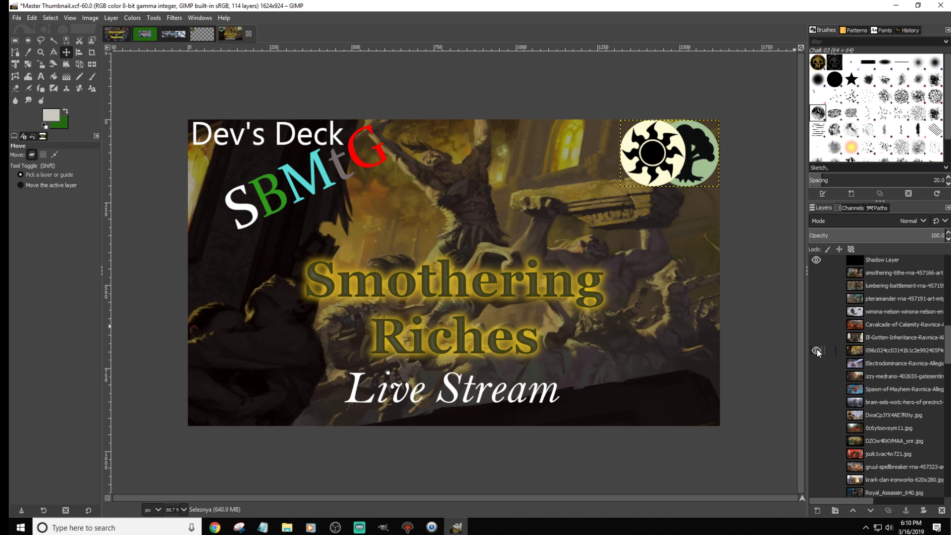
{"action": "left_click", "coordinate": [816, 350]}
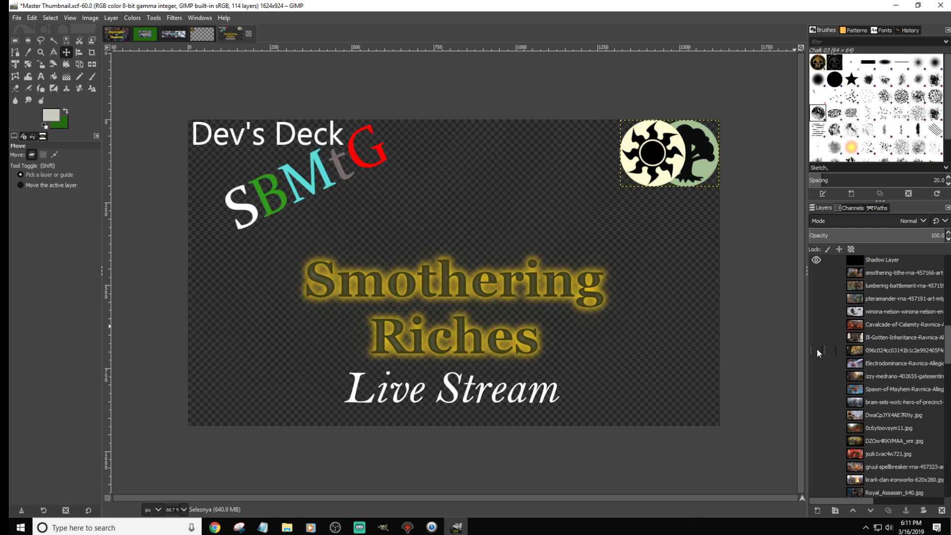
Step: Review the Channel Fireball banner, the Monoblack Mayhem example and the My Logo image, examining the skull logo up close
{"action": "left_click", "coordinate": [172, 35]}
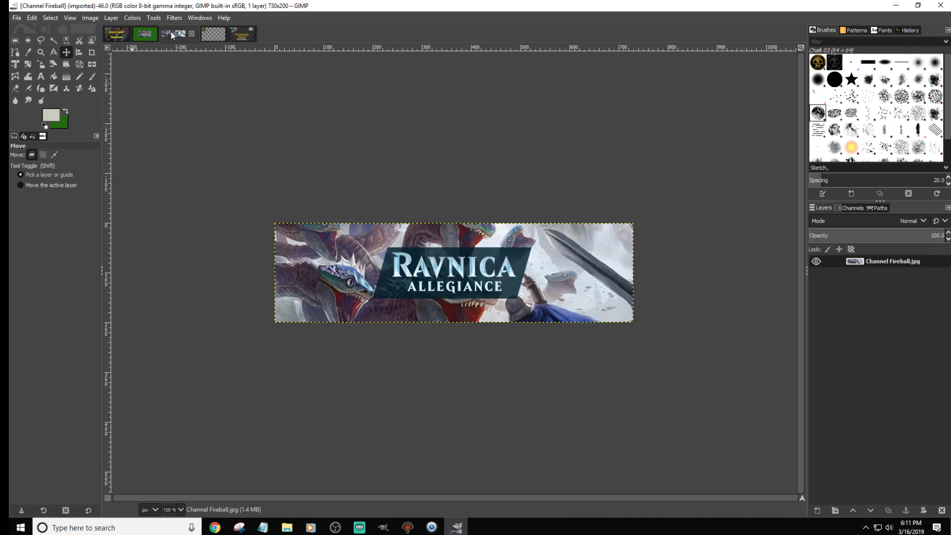
{"action": "left_click", "coordinate": [141, 34]}
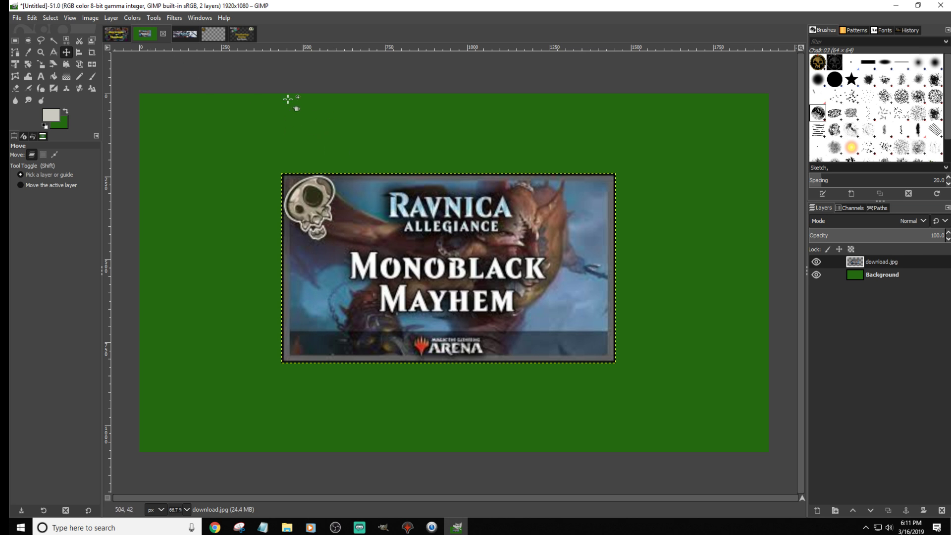
{"action": "left_click", "coordinate": [213, 33]}
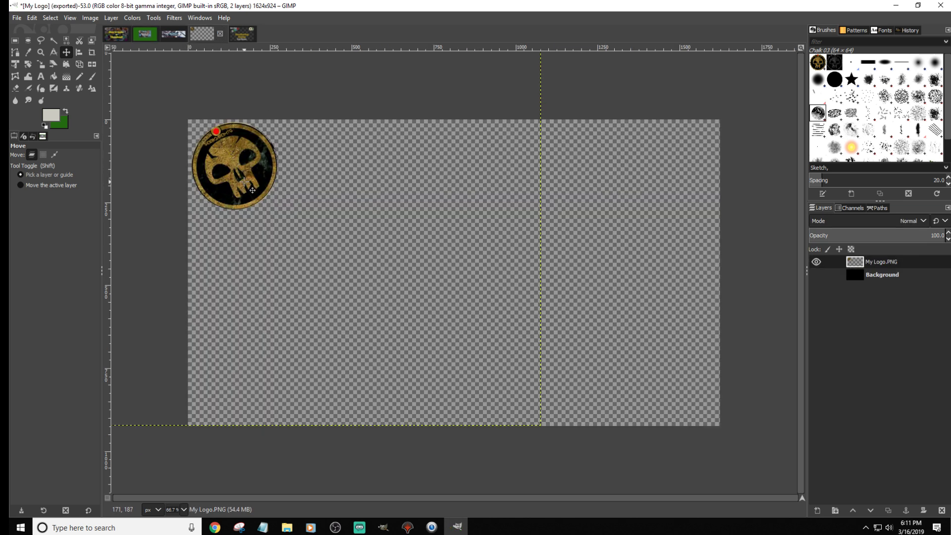
{"action": "key", "text": "ctrl"}
{"action": "scroll", "coordinate": [225, 169], "scroll_direction": "up", "scroll_amount": 2}
{"action": "scroll", "coordinate": [287, 193], "scroll_direction": "up", "scroll_amount": 1}
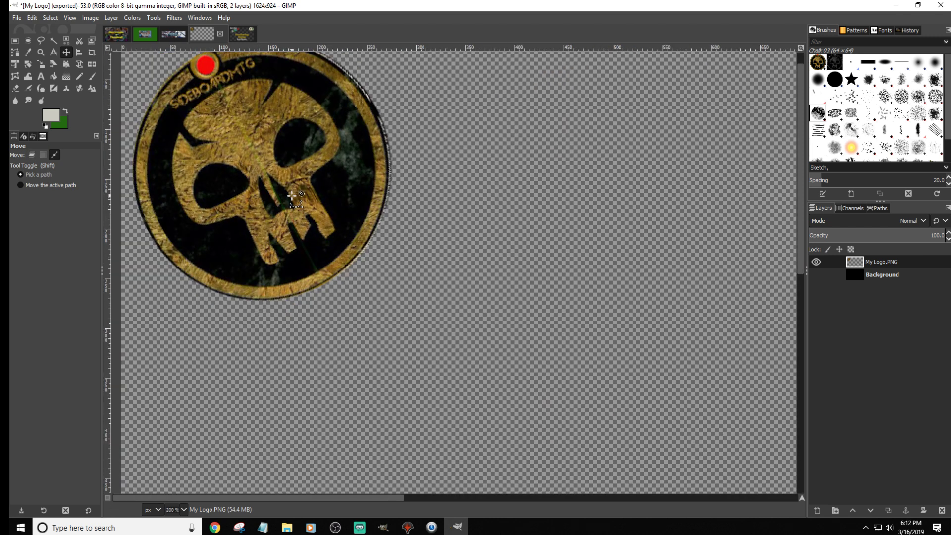
{"action": "scroll", "coordinate": [292, 195], "scroll_direction": "down", "scroll_amount": 3}
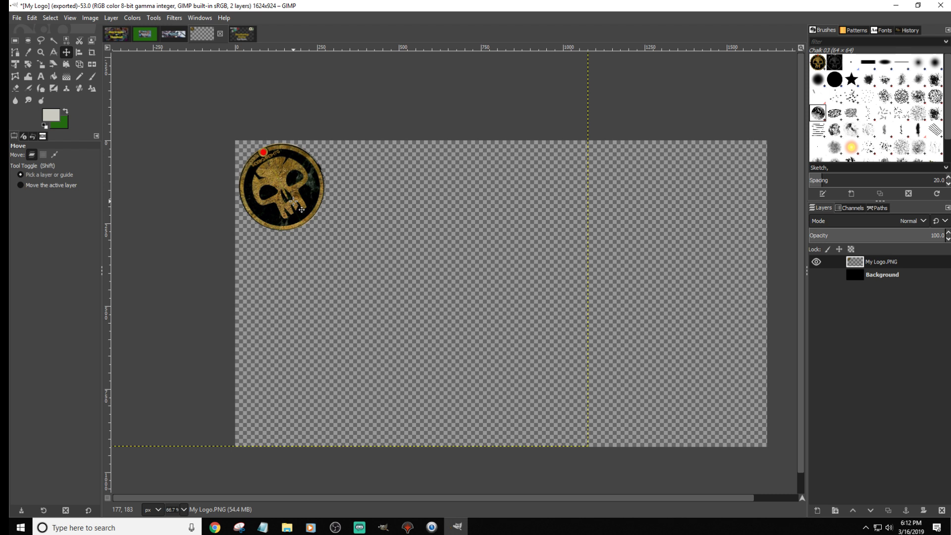
Step: Return to the Master Thumbnail image and hide the Mana Symbols group and the Dev's Deck #2 layer
{"action": "left_click", "coordinate": [241, 35]}
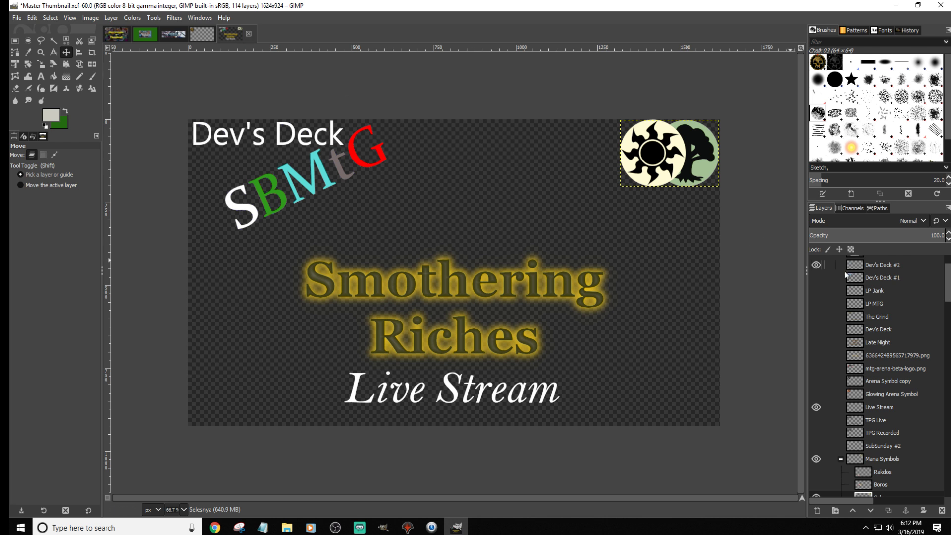
{"action": "left_click", "coordinate": [817, 459]}
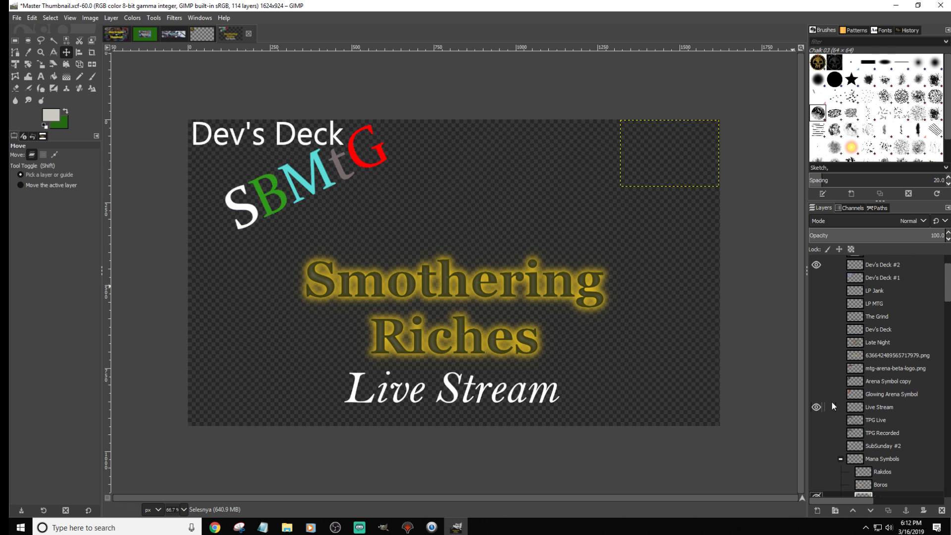
{"action": "scroll", "coordinate": [831, 402], "scroll_direction": "up", "scroll_amount": 2}
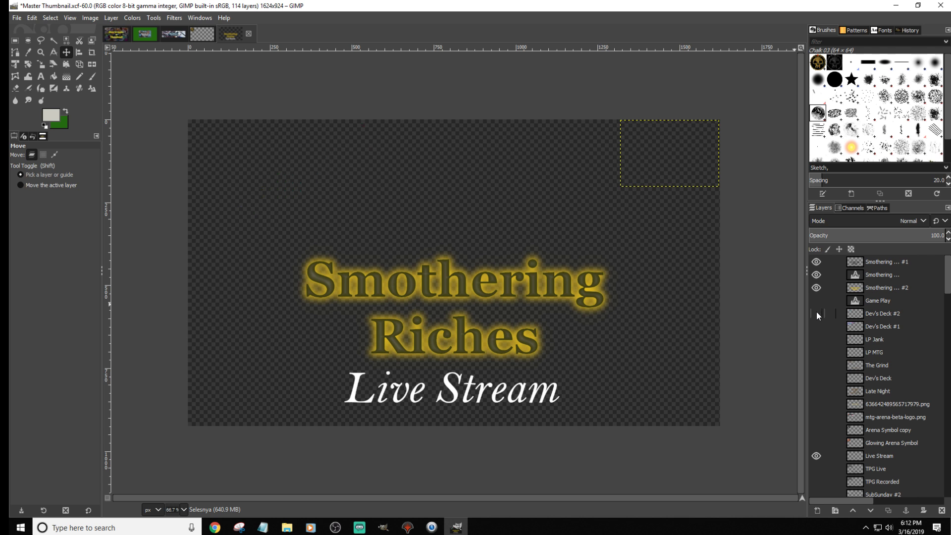
Step: Try the Dev's Deck #1 and LP Jank corner titles in turn, and show the Glowing Arena Symbol layer in their place
{"action": "left_click", "coordinate": [816, 327]}
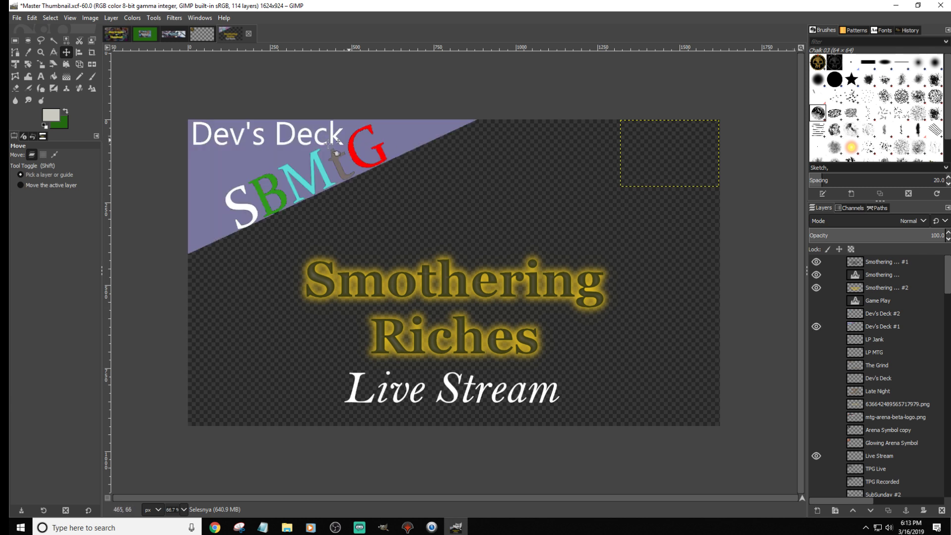
{"action": "left_click", "coordinate": [819, 326]}
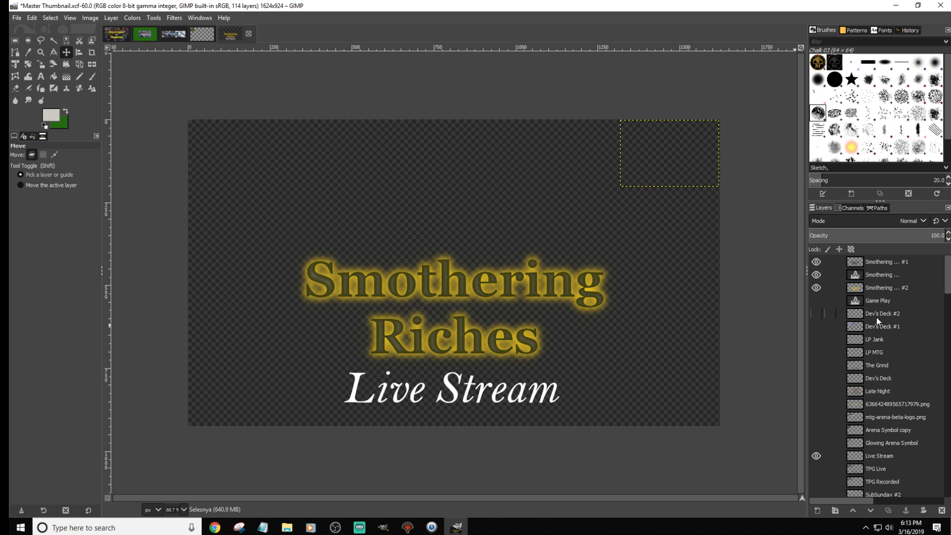
{"action": "left_click", "coordinate": [817, 338]}
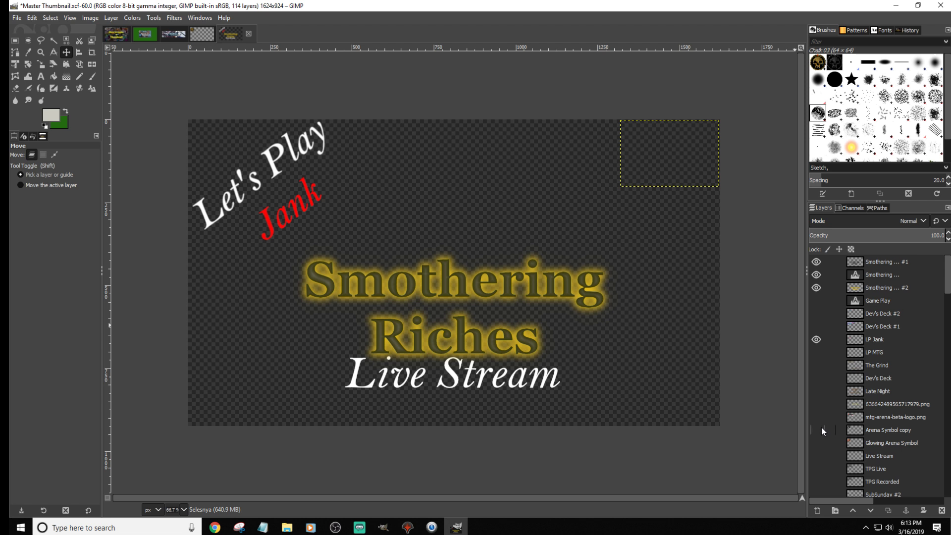
{"action": "left_click", "coordinate": [816, 339]}
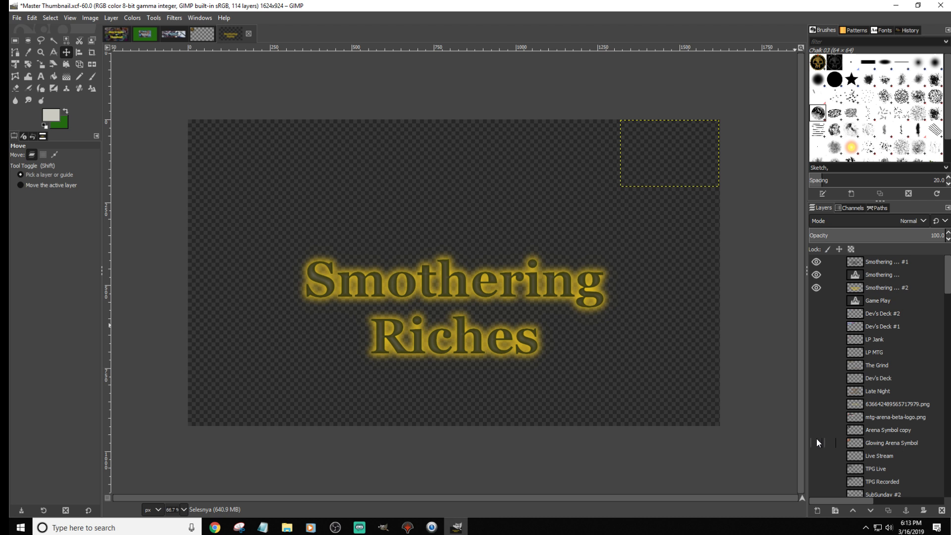
{"action": "left_click", "coordinate": [816, 442]}
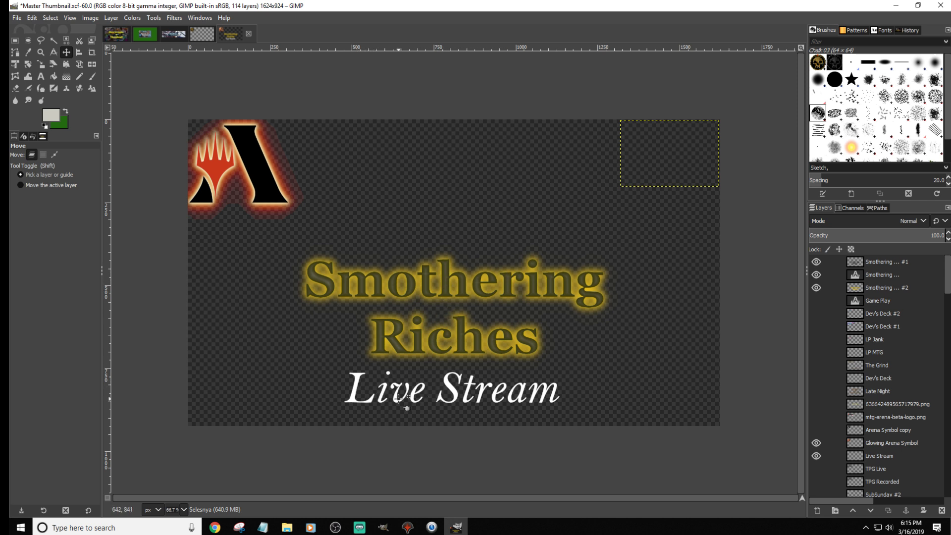
Step: Switch to the My Logo image, delete its My Logo.PNG layer and show the Background layer
{"action": "left_click", "coordinate": [173, 34]}
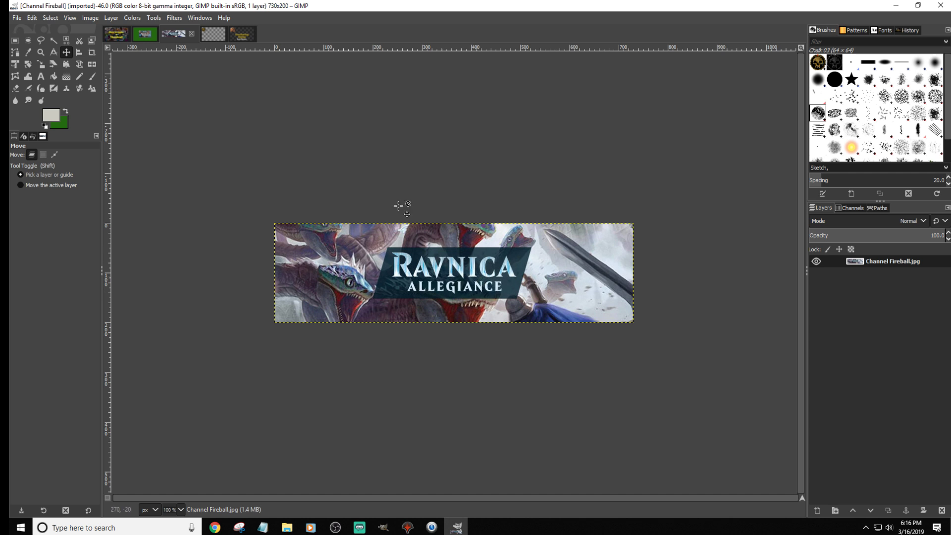
{"action": "left_click", "coordinate": [150, 34]}
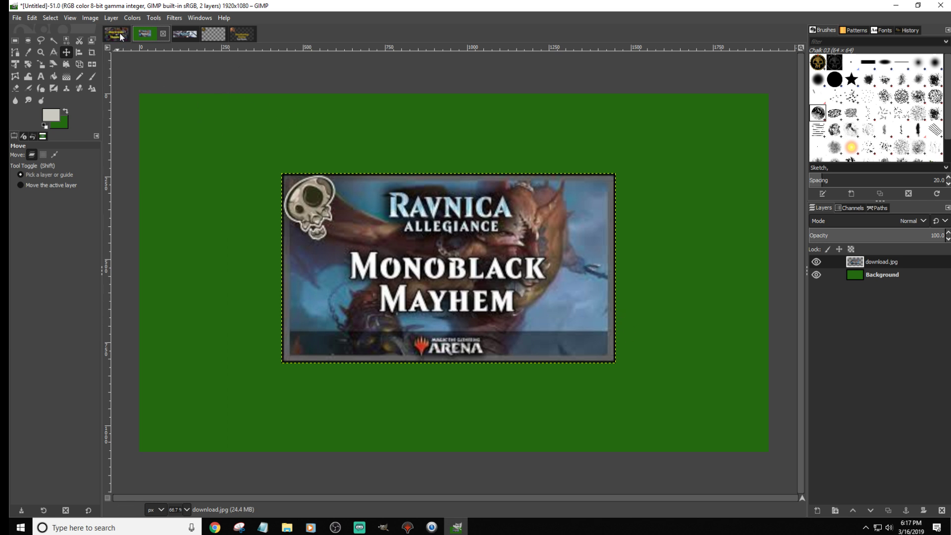
{"action": "left_click", "coordinate": [213, 35]}
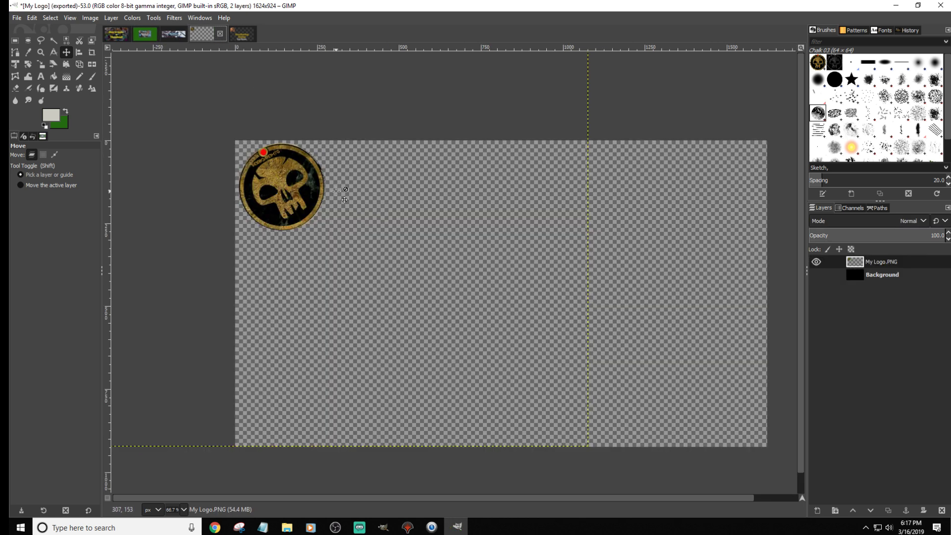
{"action": "right_click", "coordinate": [879, 264]}
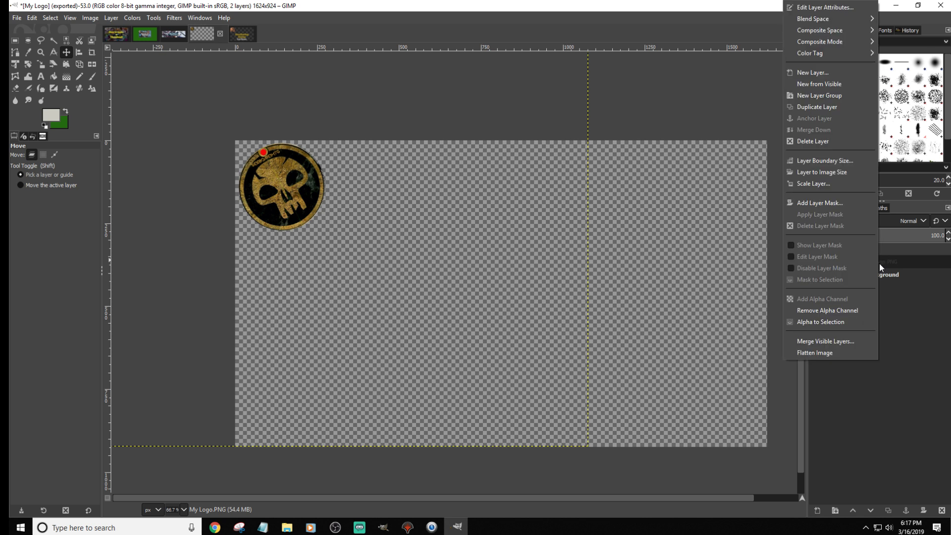
{"action": "left_click", "coordinate": [829, 140]}
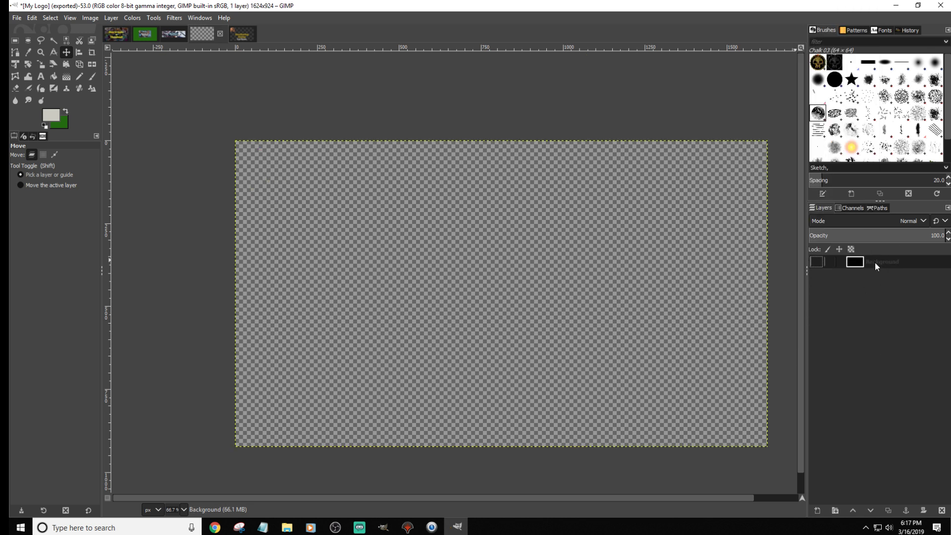
{"action": "left_click", "coordinate": [816, 261]}
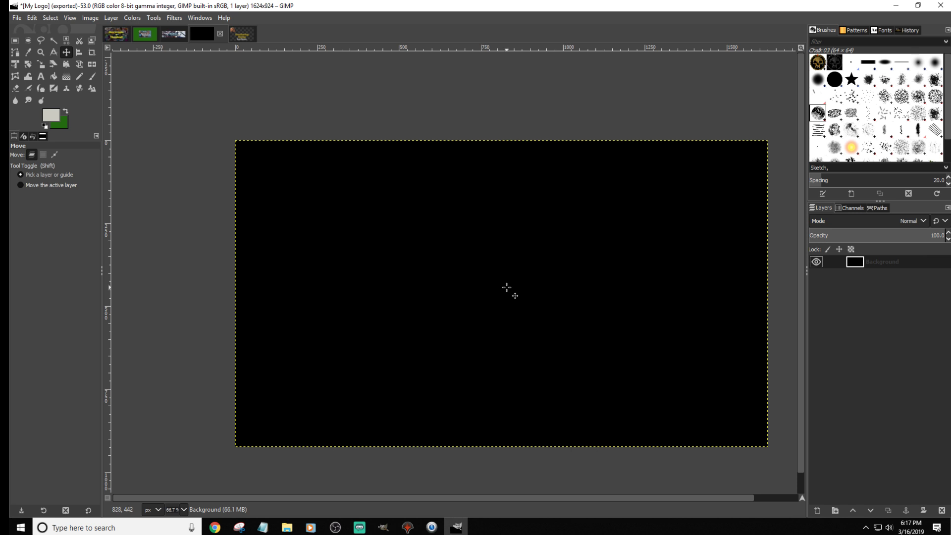
Step: Add an alpha channel to the black Background layer
{"action": "left_click_drag", "start_coordinate": [615, 498], "coordinate": [619, 498]}
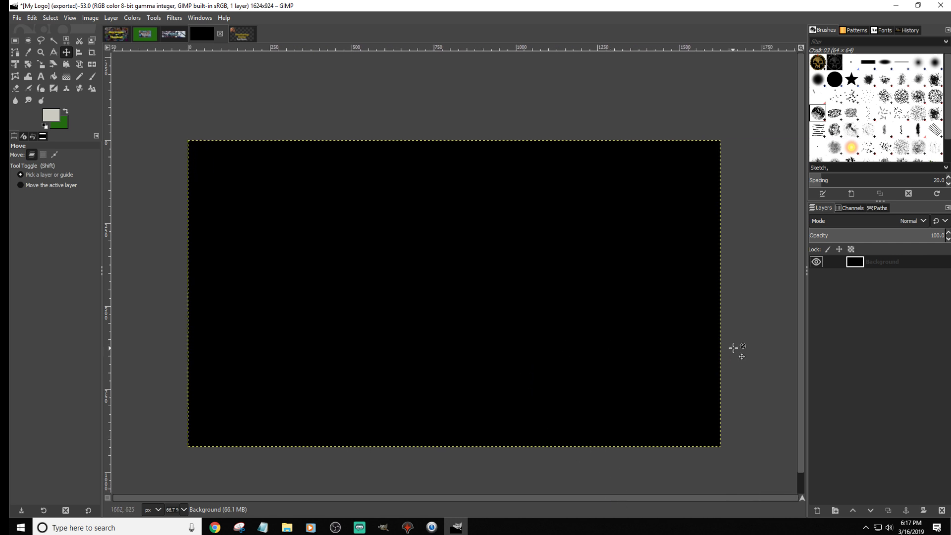
{"action": "left_click_drag", "start_coordinate": [801, 313], "coordinate": [805, 355]}
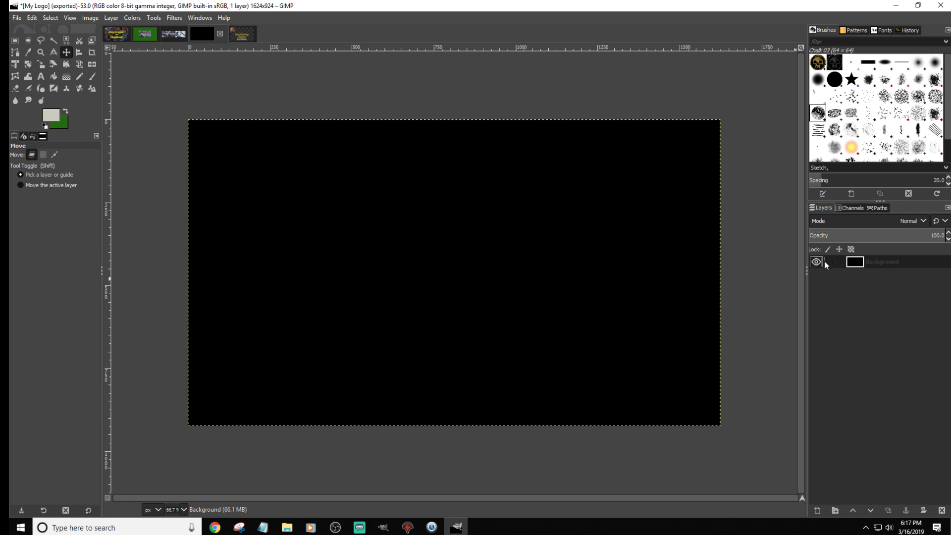
{"action": "right_click", "coordinate": [862, 262]}
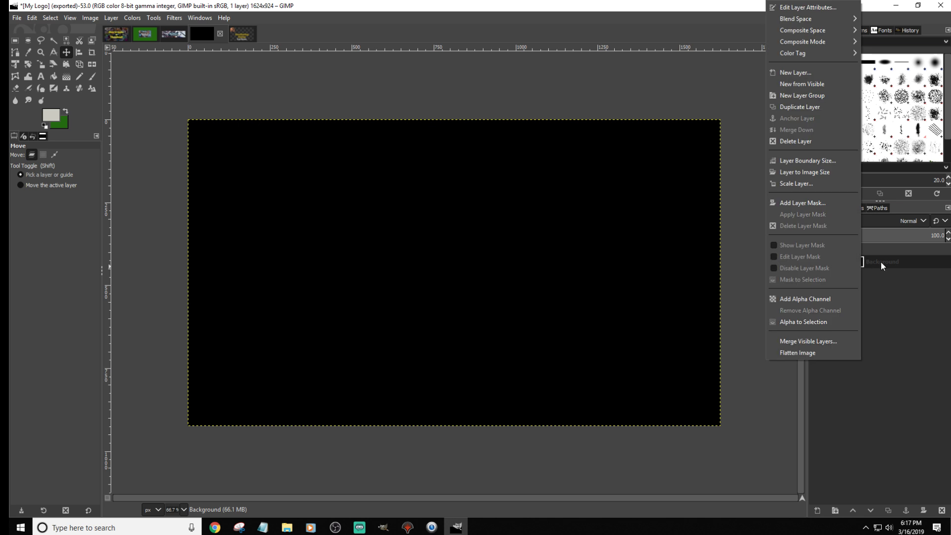
{"action": "left_click", "coordinate": [821, 299]}
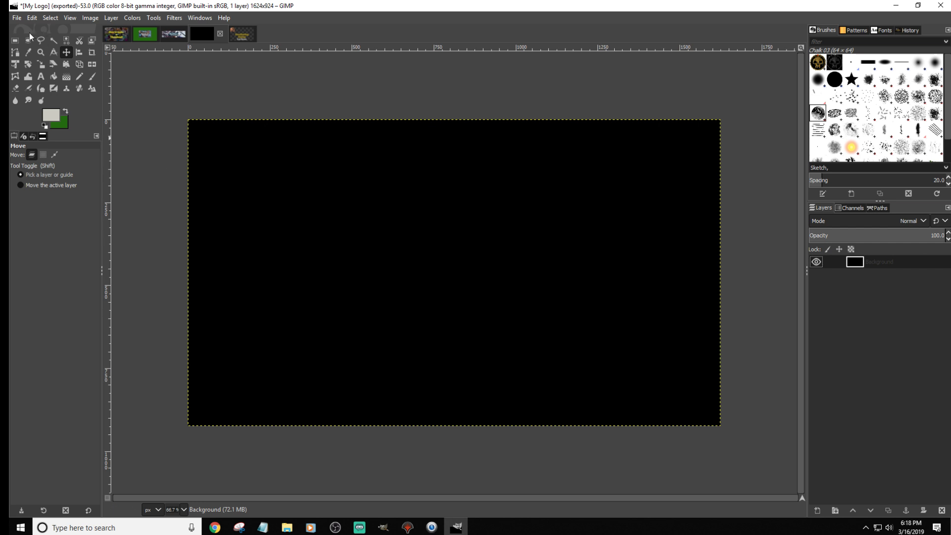
Step: Open Deck Tech Overlay.png from the Layout stuff folder on the Data (D:) drive as its own image
{"action": "left_click", "coordinate": [17, 19]}
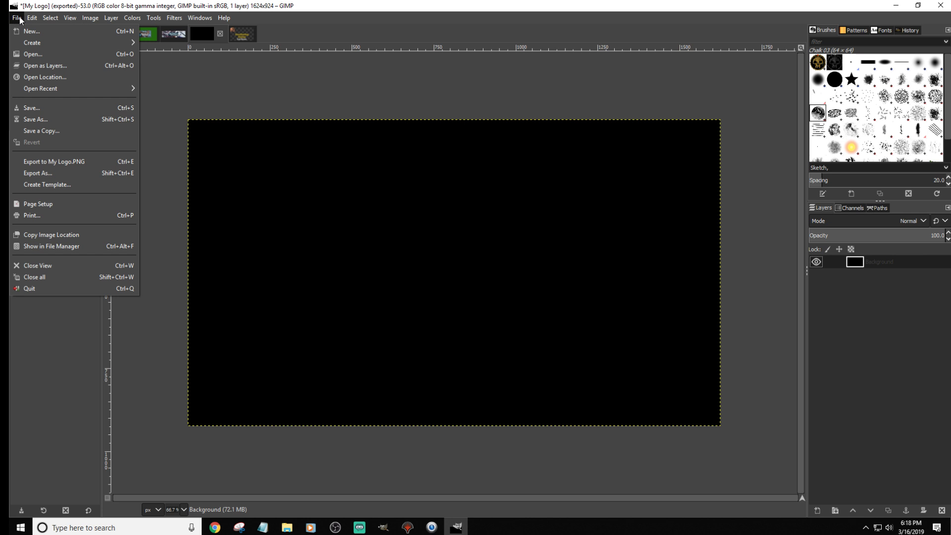
{"action": "left_click", "coordinate": [41, 54]}
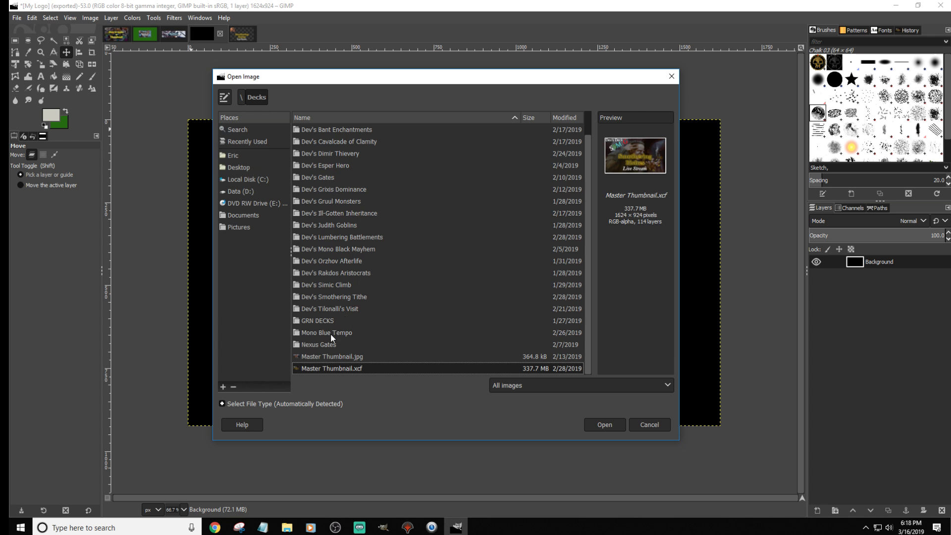
{"action": "left_click", "coordinate": [240, 192]}
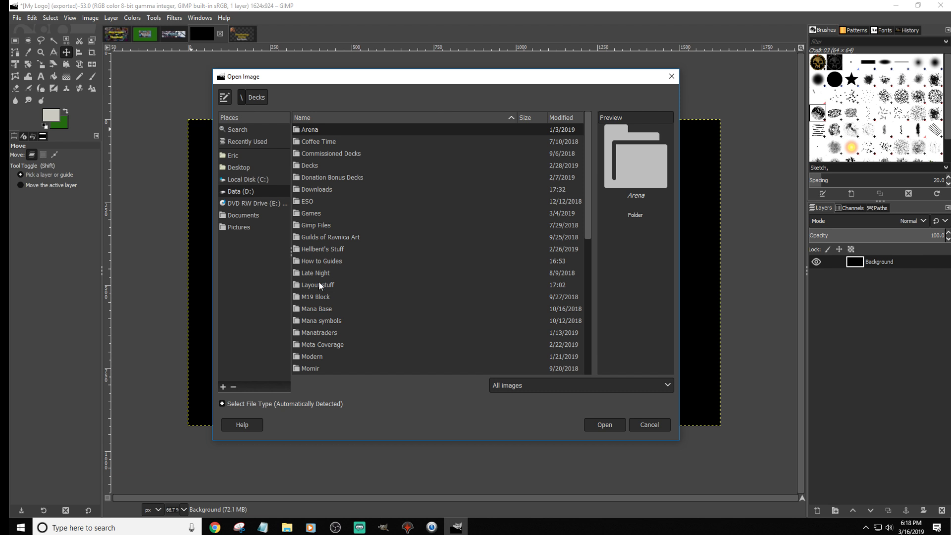
{"action": "left_click", "coordinate": [319, 286]}
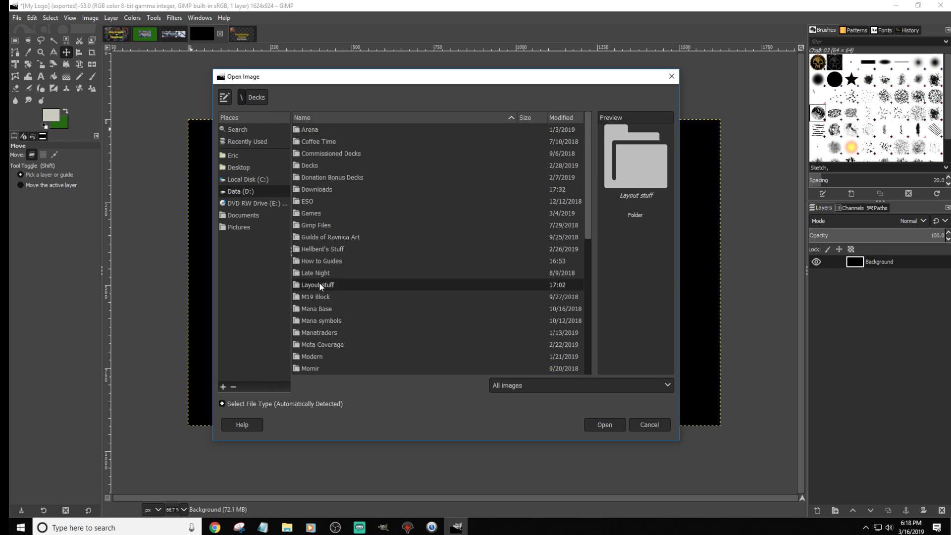
{"action": "double_click", "coordinate": [320, 286]}
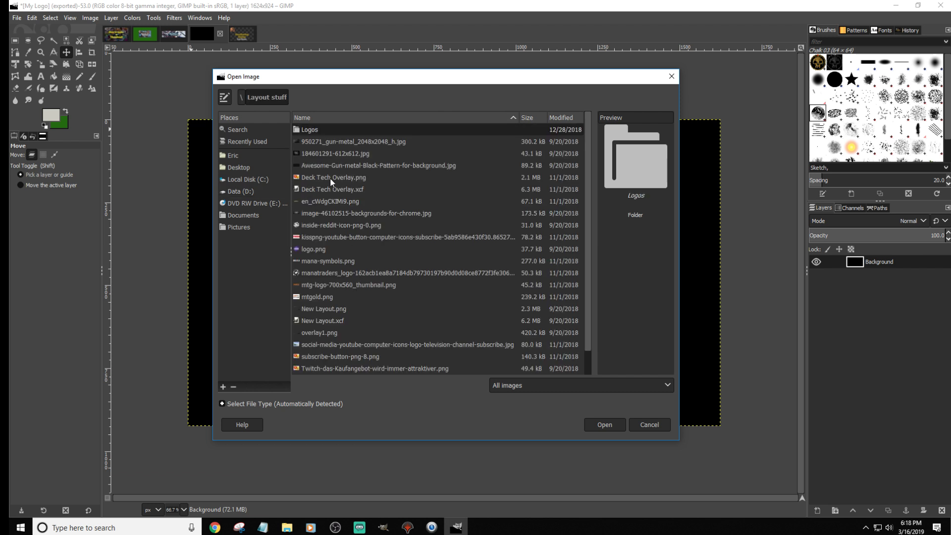
{"action": "left_click", "coordinate": [336, 177]}
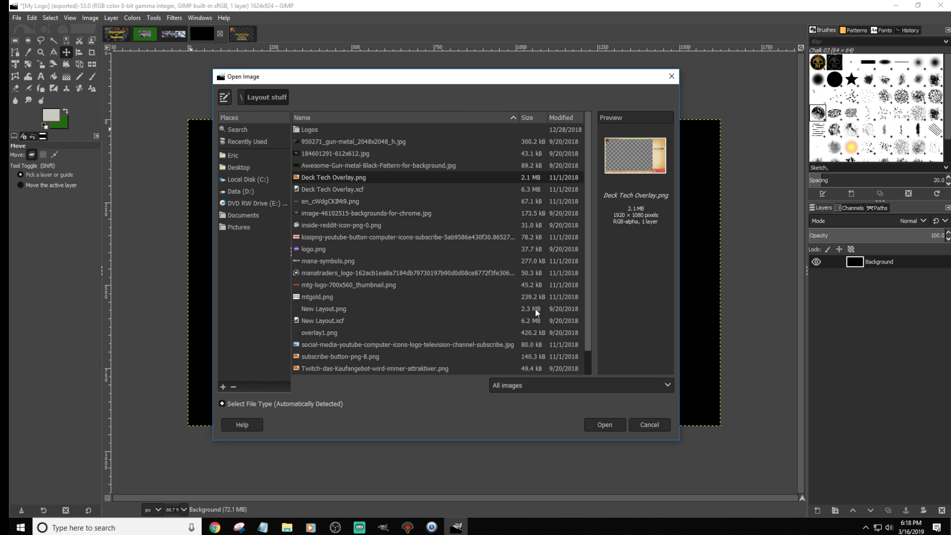
{"action": "left_click", "coordinate": [602, 428]}
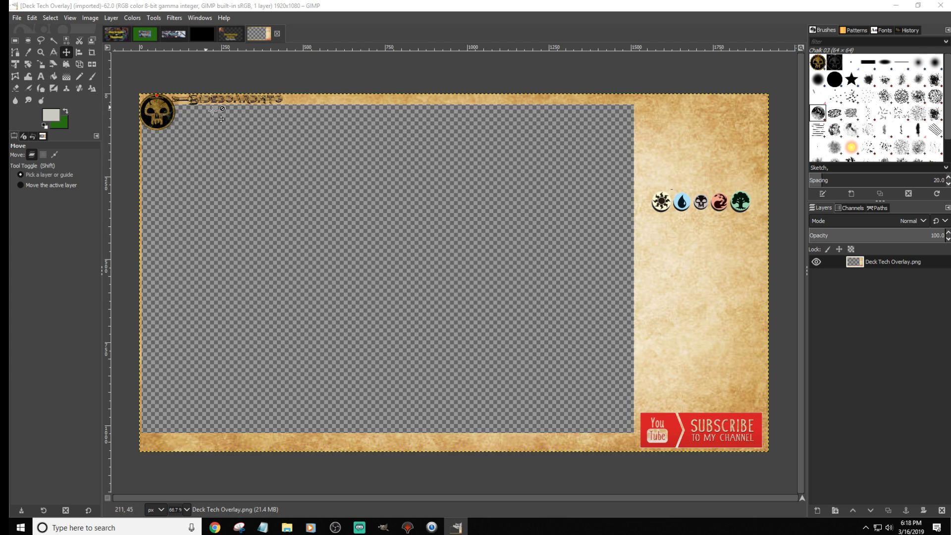
Step: Maximize the GIMP window again and close the Deck Tech Overlay image
{"action": "right_click", "coordinate": [877, 261]}
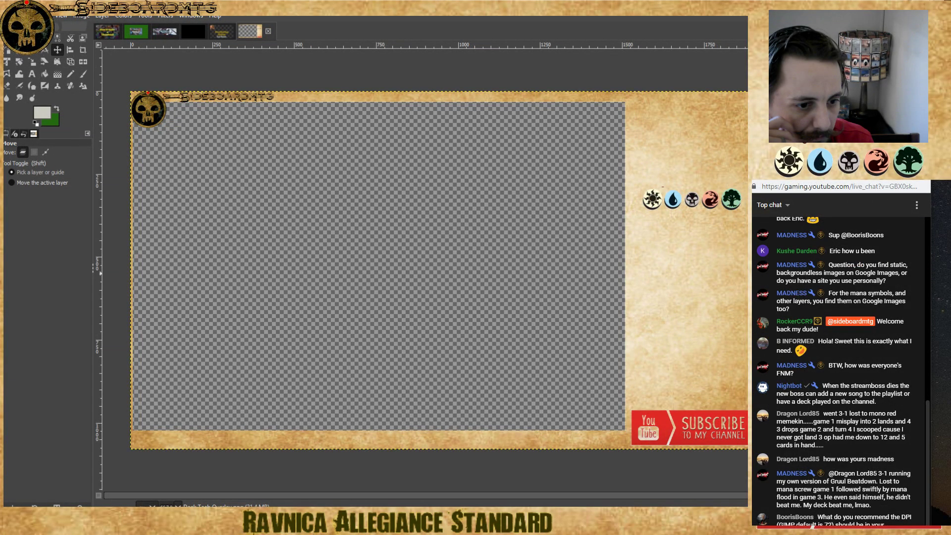
{"action": "mouse_move", "coordinate": [475, 4]}
{"action": "left_mouse_down"}
{"action": "mouse_move", "coordinate": [595, 26]}
{"action": "mouse_move", "coordinate": [916, 325]}
{"action": "mouse_move", "coordinate": [906, 361]}
{"action": "mouse_move", "coordinate": [713, 80]}
{"action": "mouse_move", "coordinate": [634, 28]}
{"action": "mouse_move", "coordinate": [461, 5]}
{"action": "left_mouse_up"}
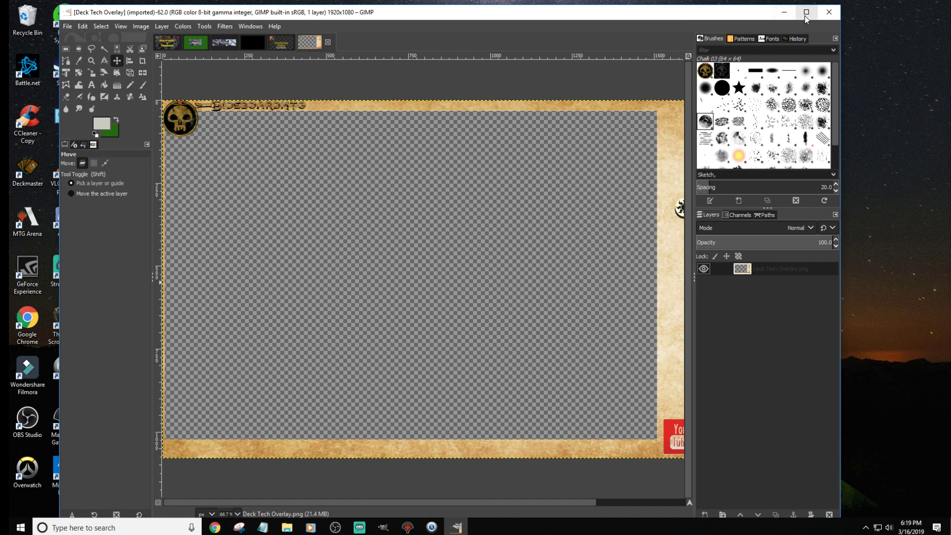
{"action": "left_click", "coordinate": [807, 8]}
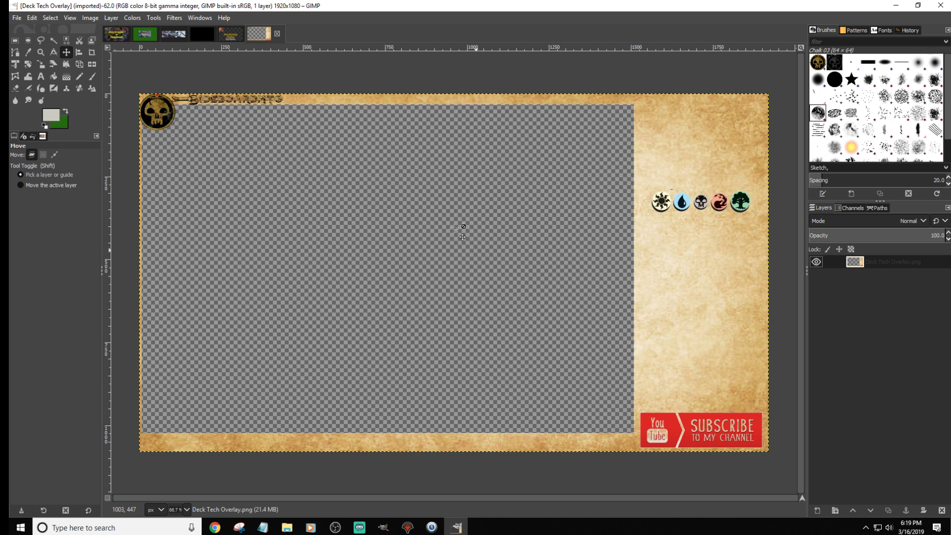
{"action": "left_click", "coordinate": [277, 33]}
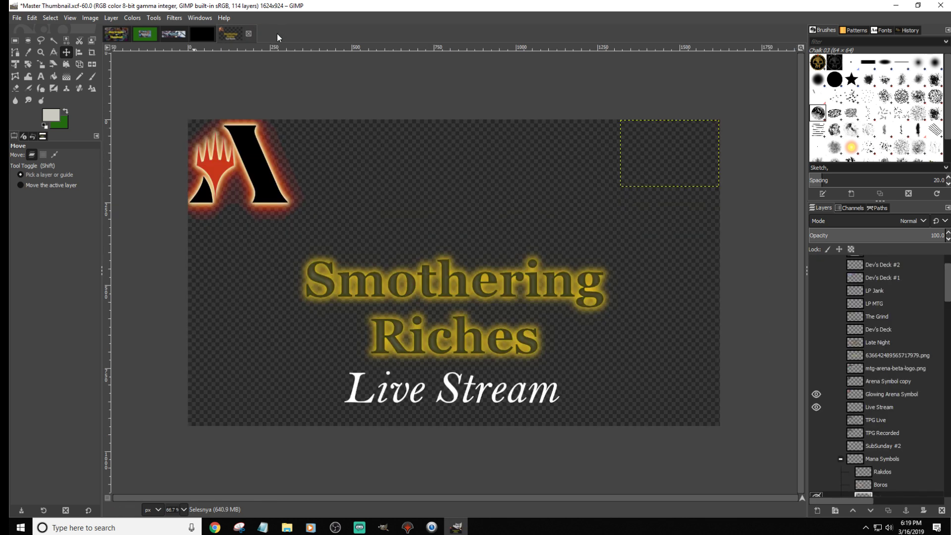
Step: Switch to the black My Logo image and add a 1624 × 924 px layer filled with transparency
{"action": "left_click", "coordinate": [194, 34]}
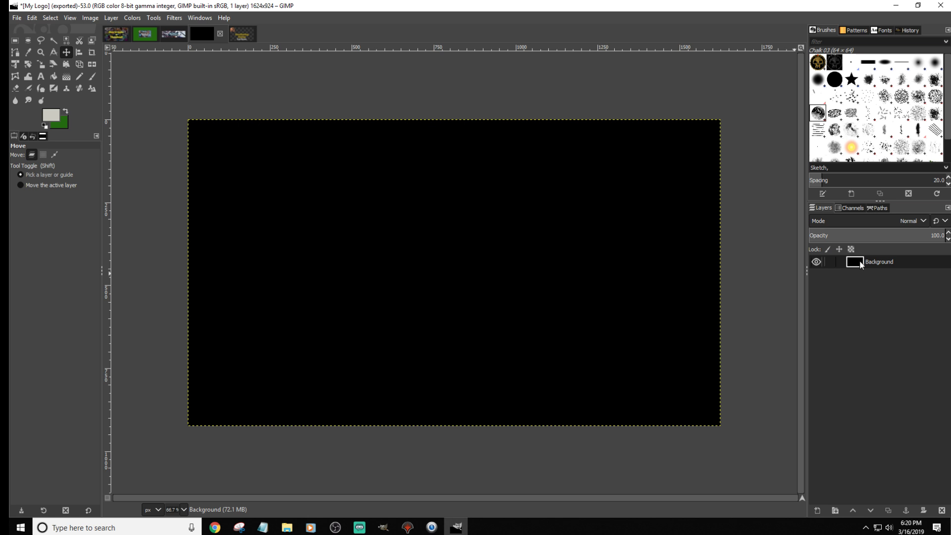
{"action": "left_click", "coordinate": [817, 512]}
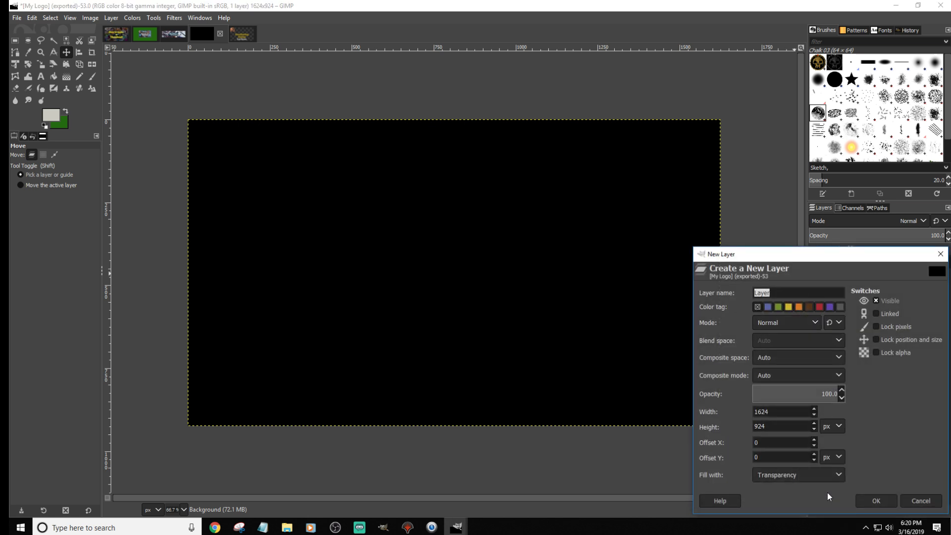
{"action": "left_click", "coordinate": [876, 500]}
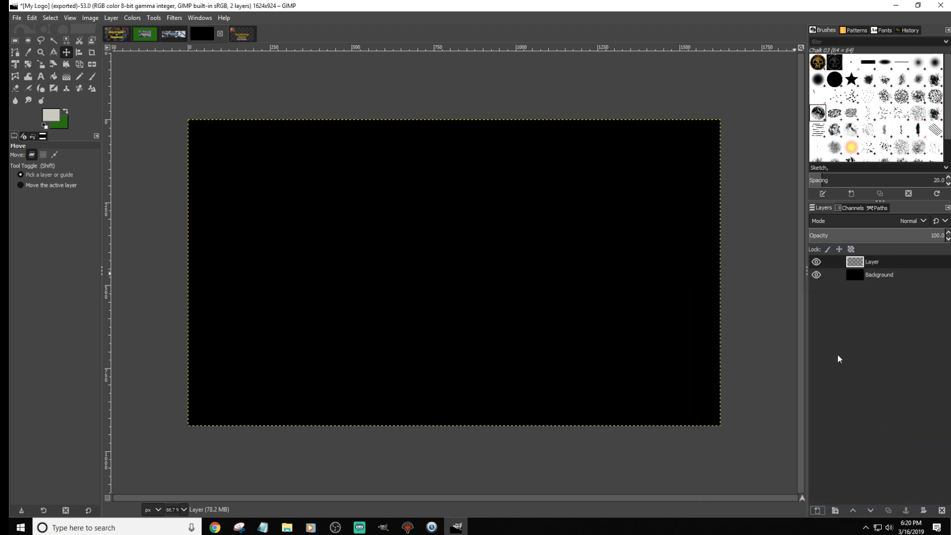
Step: Hide the black Background layer, move the transparent layer beneath it, and show the Background layer again
{"action": "left_click", "coordinate": [817, 275]}
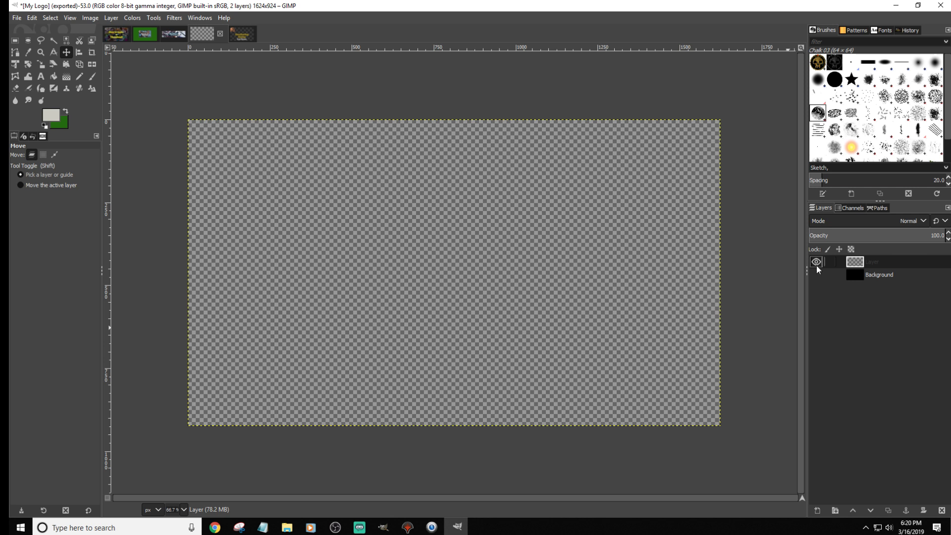
{"action": "left_click_drag", "start_coordinate": [857, 264], "coordinate": [818, 319]}
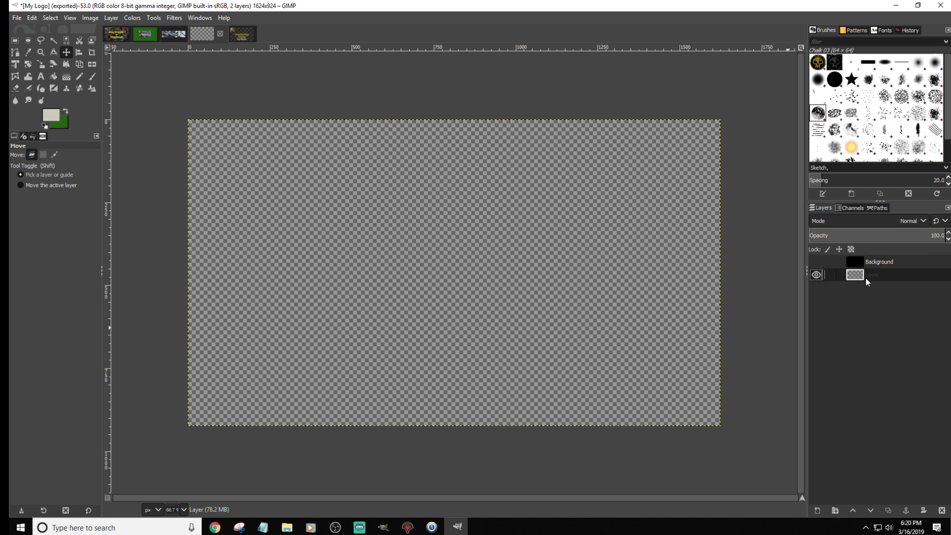
{"action": "left_click", "coordinate": [816, 261]}
{"action": "left_click", "coordinate": [816, 262]}
{"action": "left_click", "coordinate": [817, 260]}
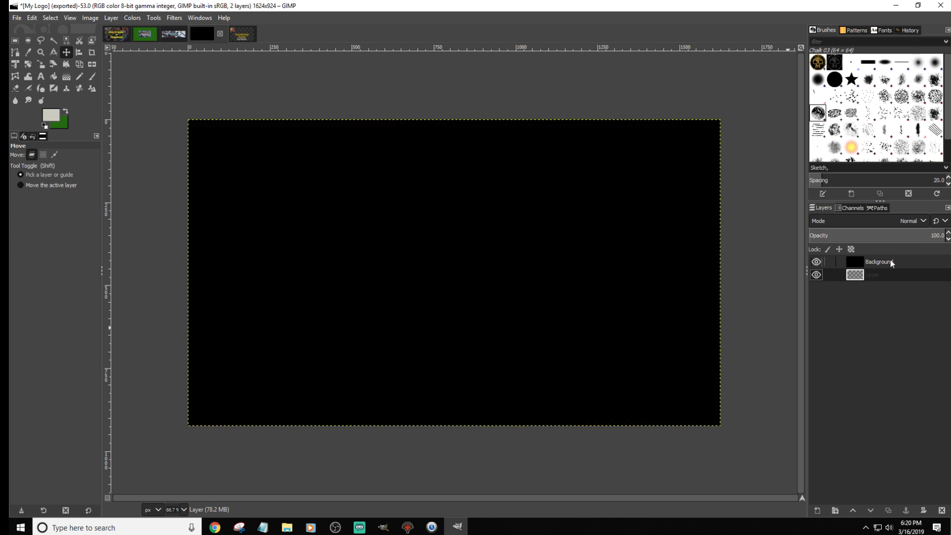
Step: Try filling the Background layer with the light grey foreground color using Bucket Fill, and undo the fill
{"action": "left_click", "coordinate": [858, 265]}
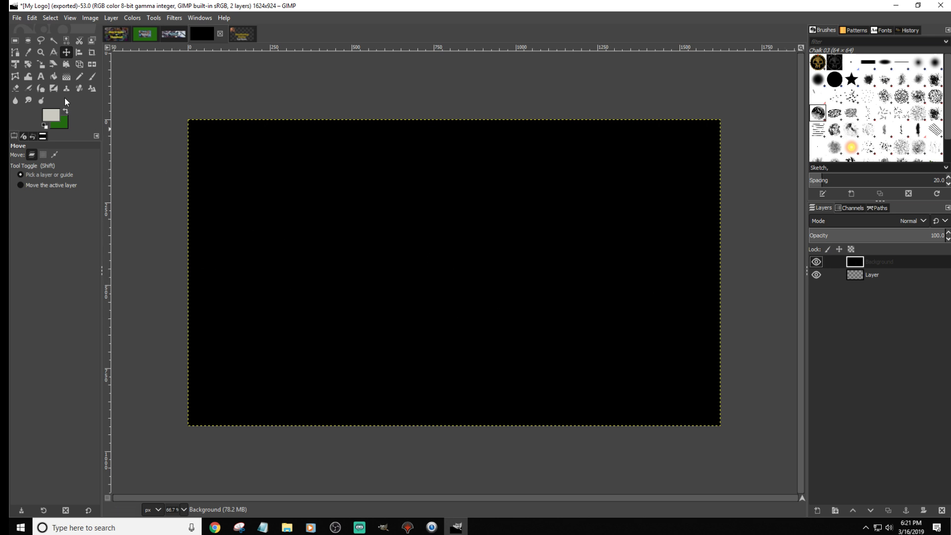
{"action": "left_click", "coordinate": [54, 77]}
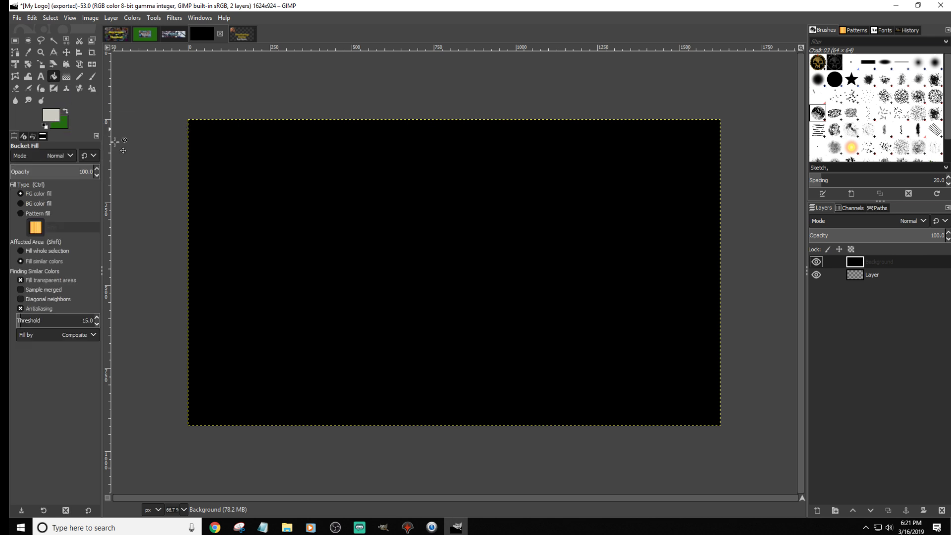
{"action": "left_click", "coordinate": [278, 188]}
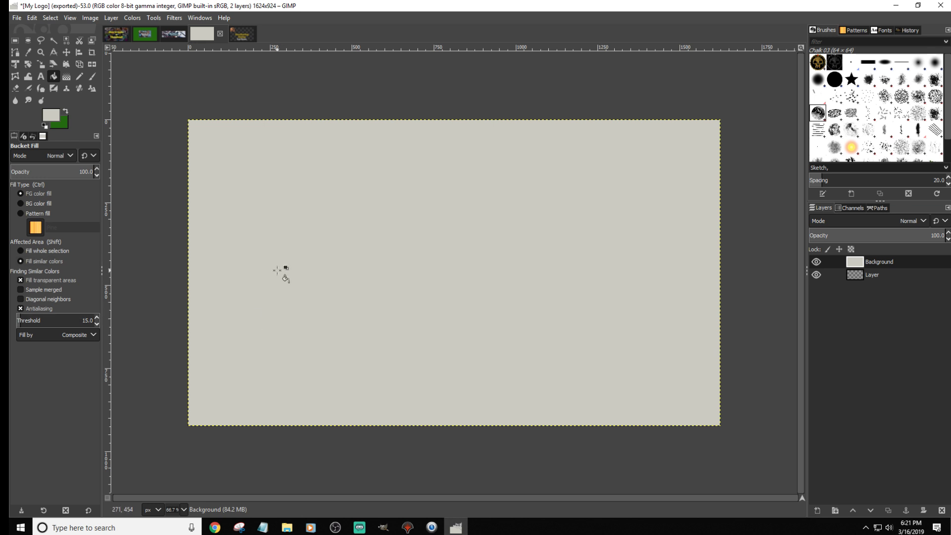
{"action": "key", "text": "ctrl+z"}
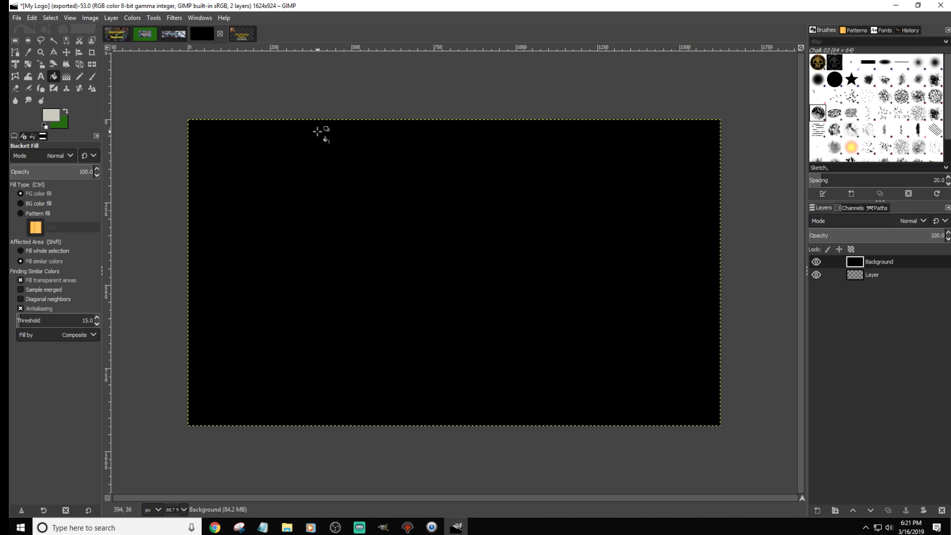
Step: View the green Monoblack Mayhem image and the Channel Fireball banner, and return to the My Logo image
{"action": "left_click", "coordinate": [145, 35]}
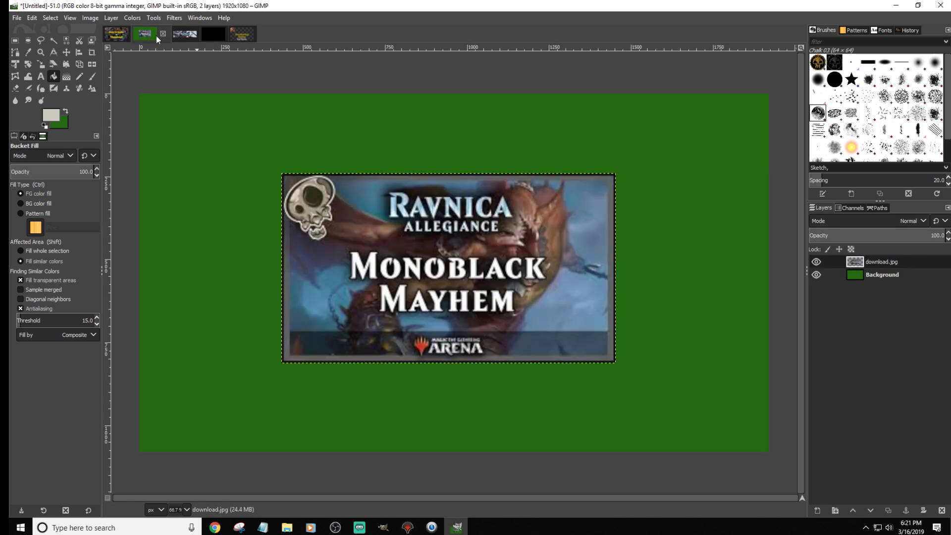
{"action": "left_click", "coordinate": [184, 34]}
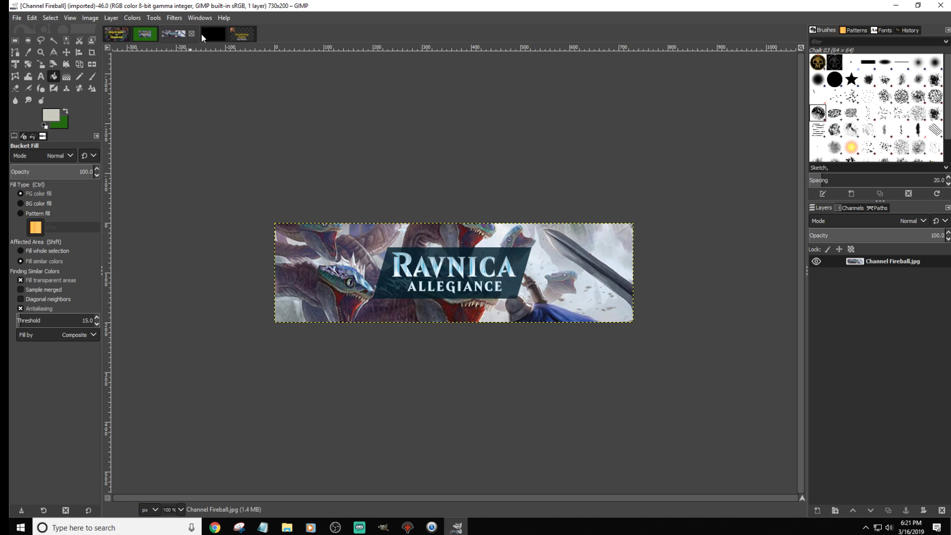
{"action": "left_click", "coordinate": [214, 36]}
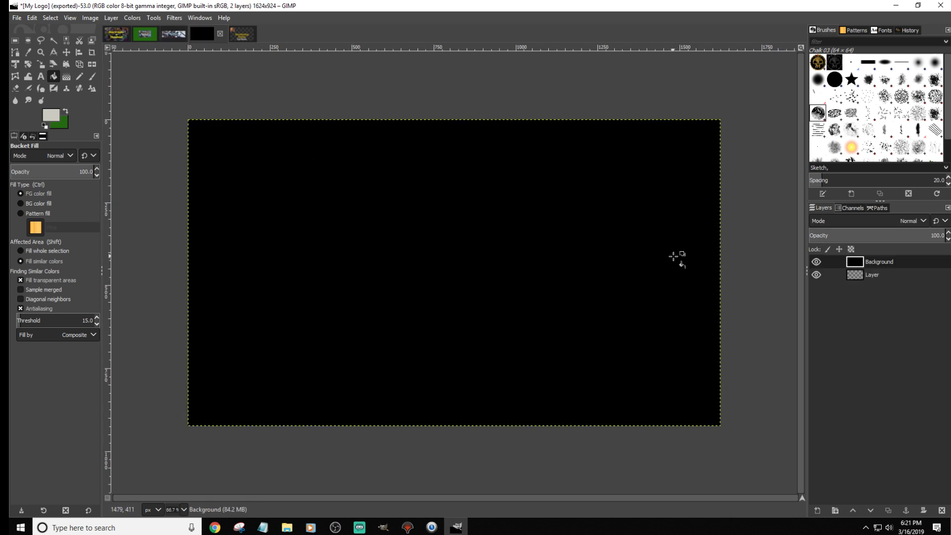
Step: Open My Logo.PNG as a new layer from the How to Guides > Thumbnails folder on the Data (D:) drive
{"action": "left_click", "coordinate": [18, 17]}
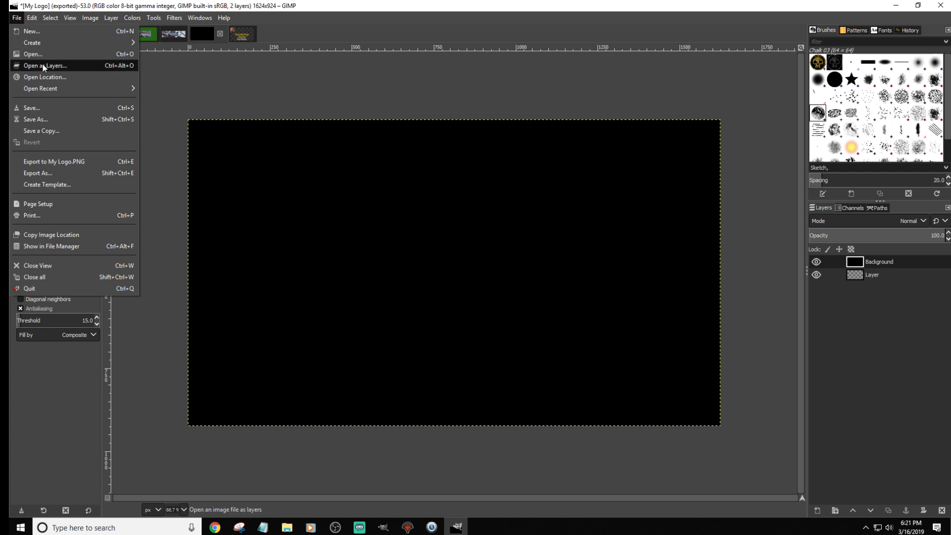
{"action": "left_click", "coordinate": [44, 65]}
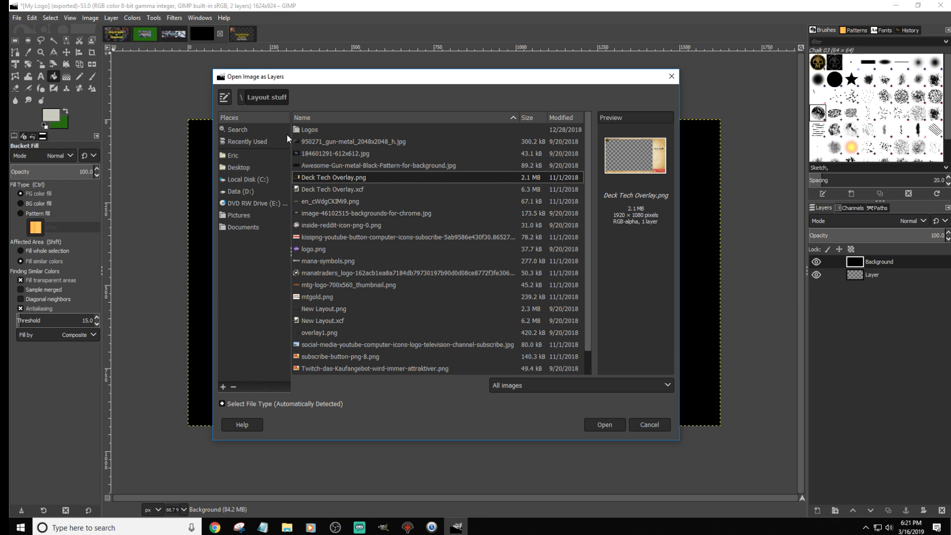
{"action": "left_click", "coordinate": [238, 192]}
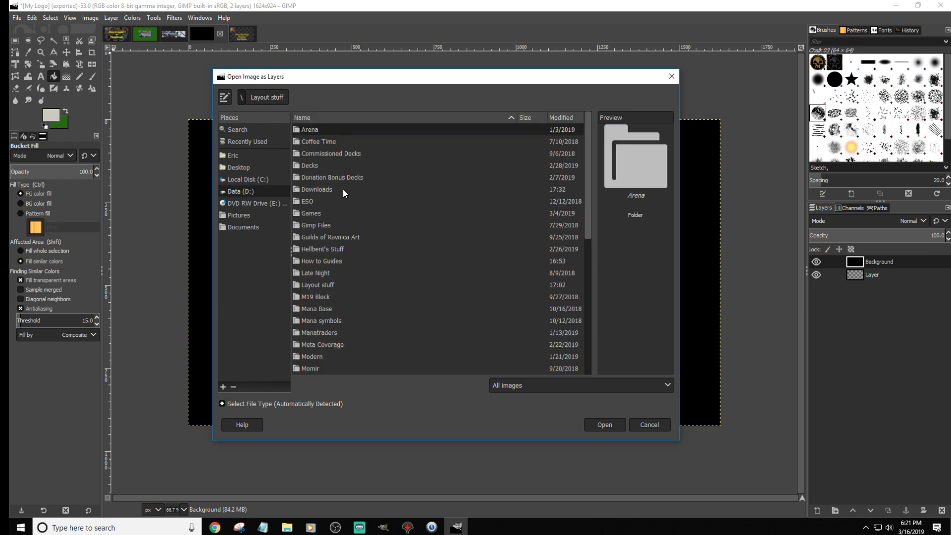
{"action": "double_click", "coordinate": [329, 260]}
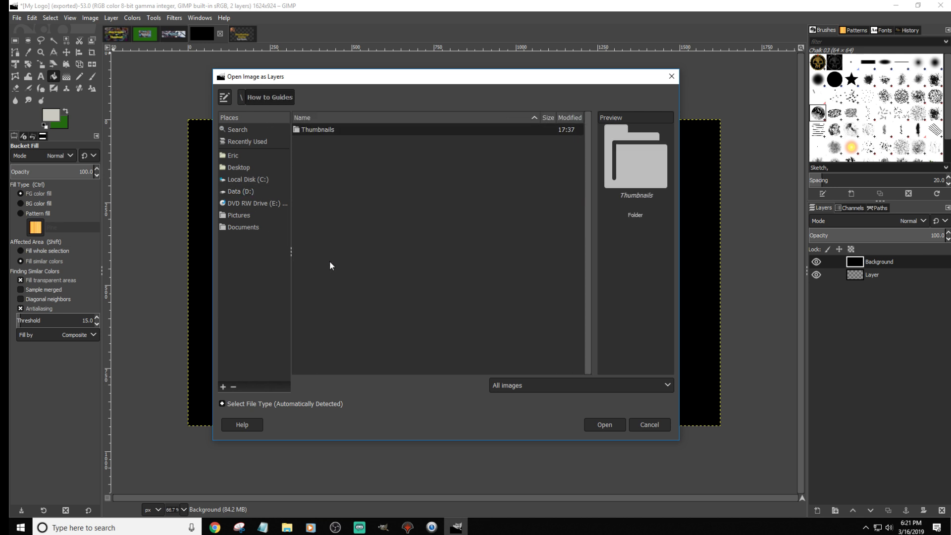
{"action": "double_click", "coordinate": [314, 129]}
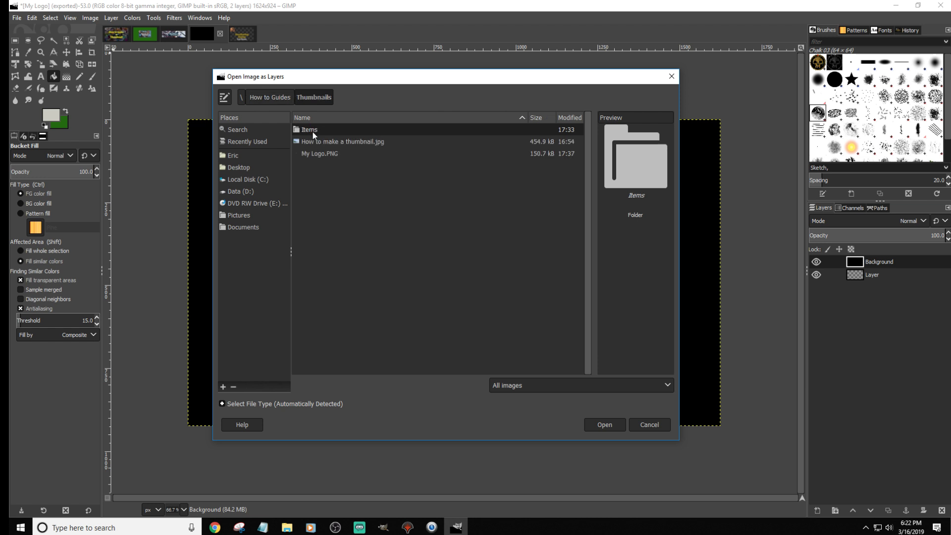
{"action": "double_click", "coordinate": [319, 154]}
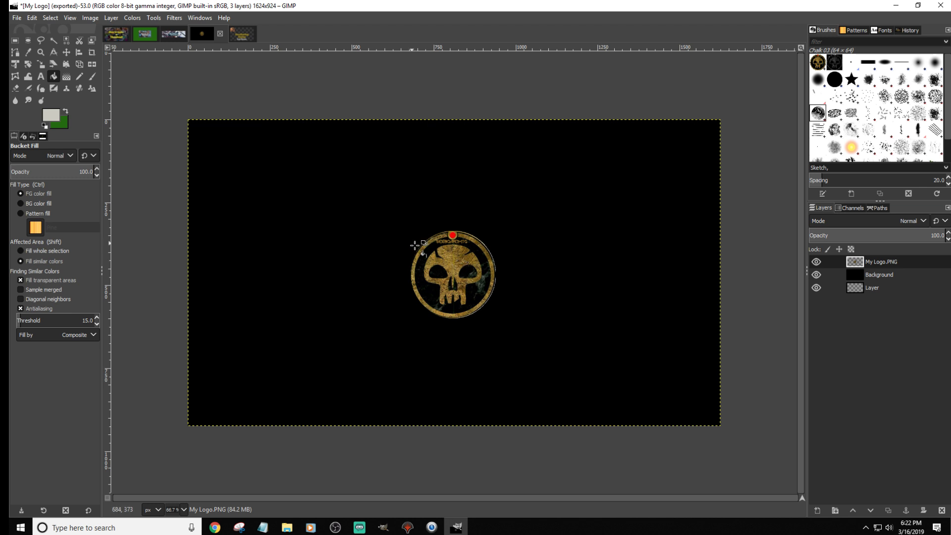
Step: Move the skull logo from the canvas center into the upper-left corner of the black canvas
{"action": "left_click", "coordinate": [67, 52]}
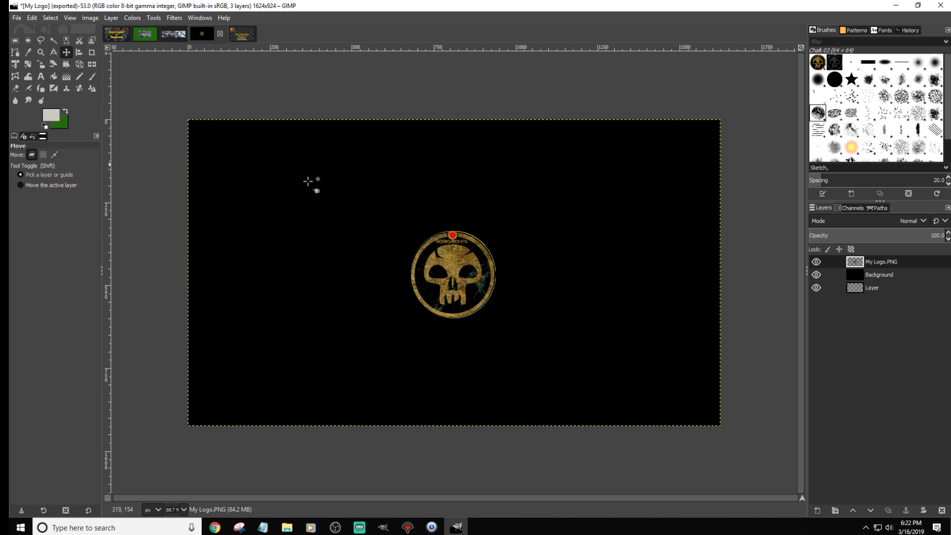
{"action": "left_click_drag", "start_coordinate": [470, 278], "coordinate": [248, 183]}
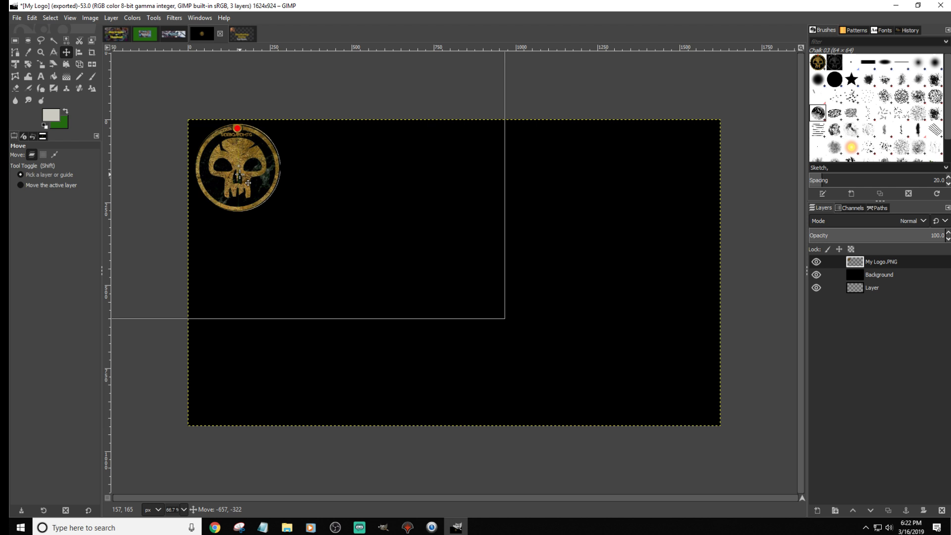
{"action": "left_click_drag", "start_coordinate": [249, 182], "coordinate": [243, 181]}
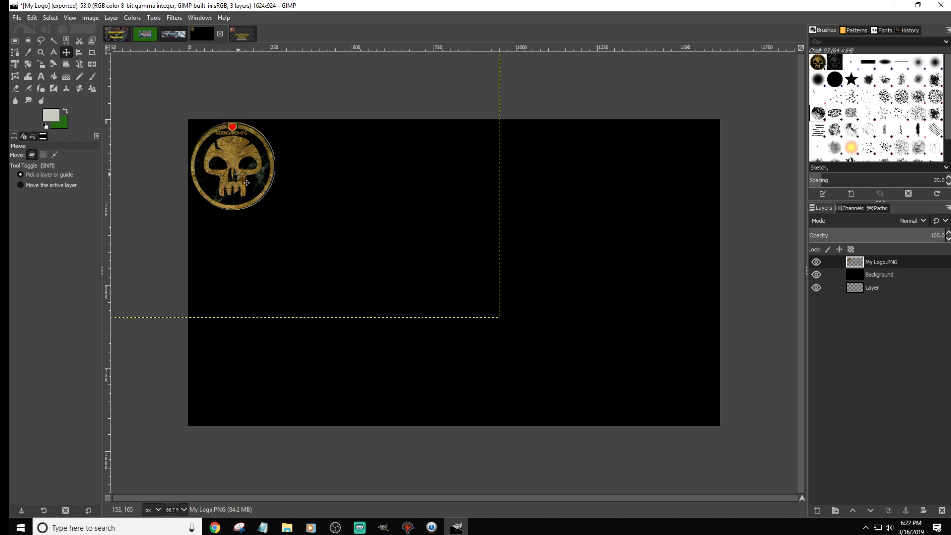
Step: Rotate the skull logo about -28.6 degrees around its own center, and fit the My Logo.PNG layer to the image size
{"action": "left_click", "coordinate": [29, 65]}
{"action": "left_click_drag", "start_coordinate": [225, 181], "coordinate": [219, 184]}
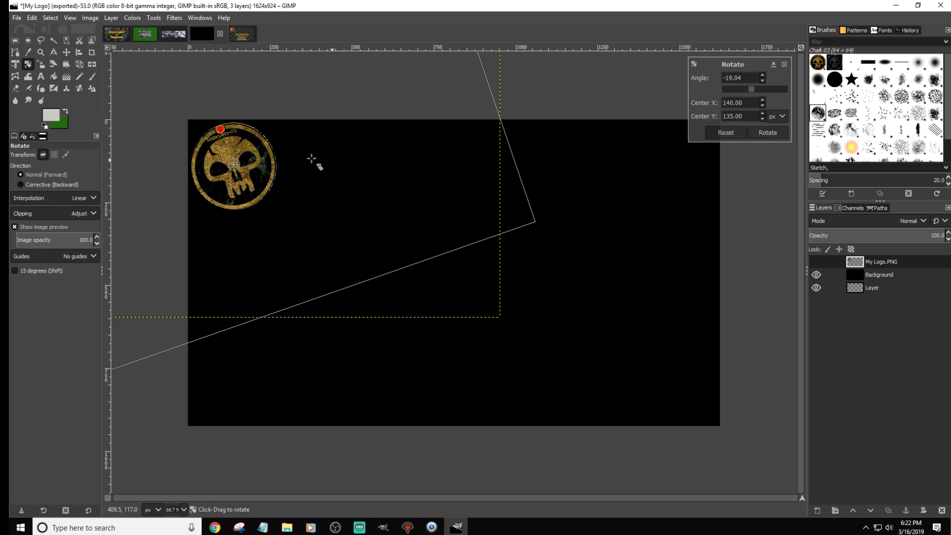
{"action": "left_click_drag", "start_coordinate": [202, 163], "coordinate": [241, 195]}
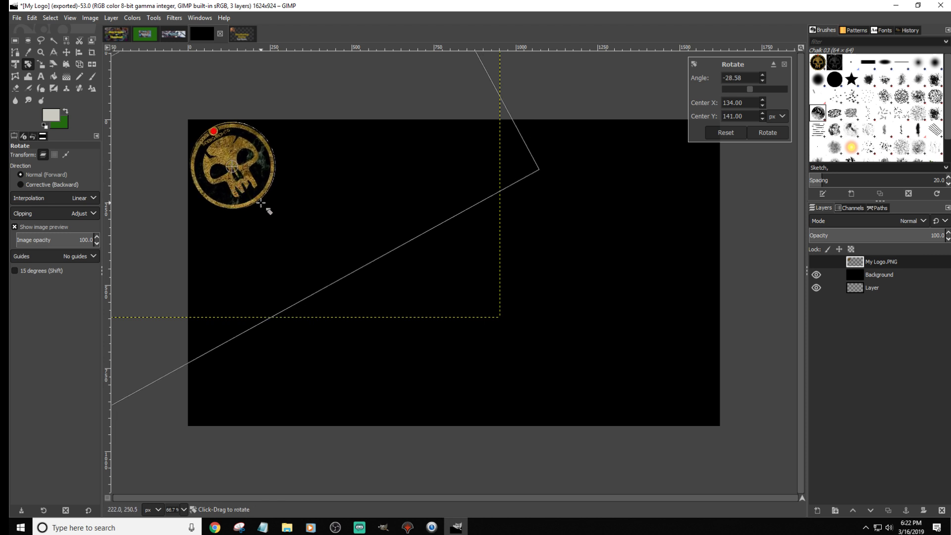
{"action": "left_click", "coordinate": [773, 133]}
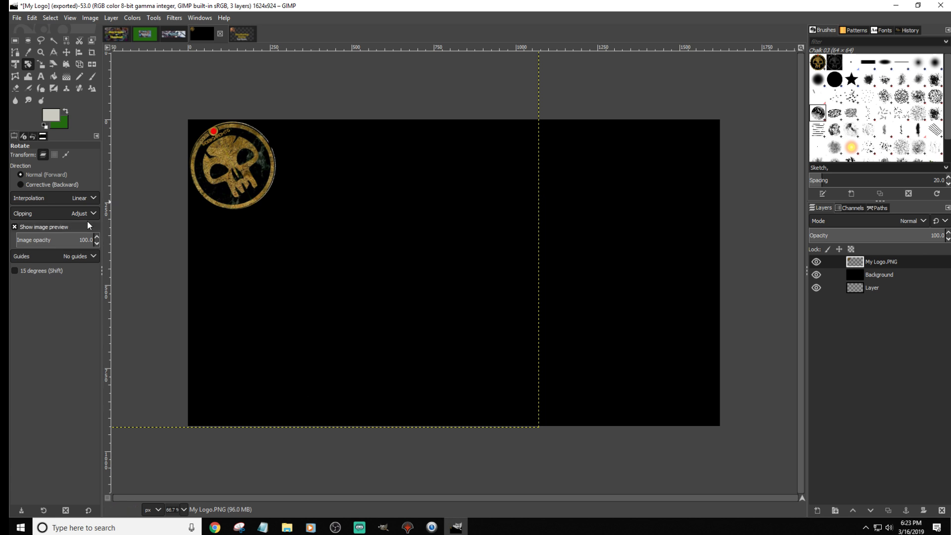
{"action": "right_click", "coordinate": [878, 261]}
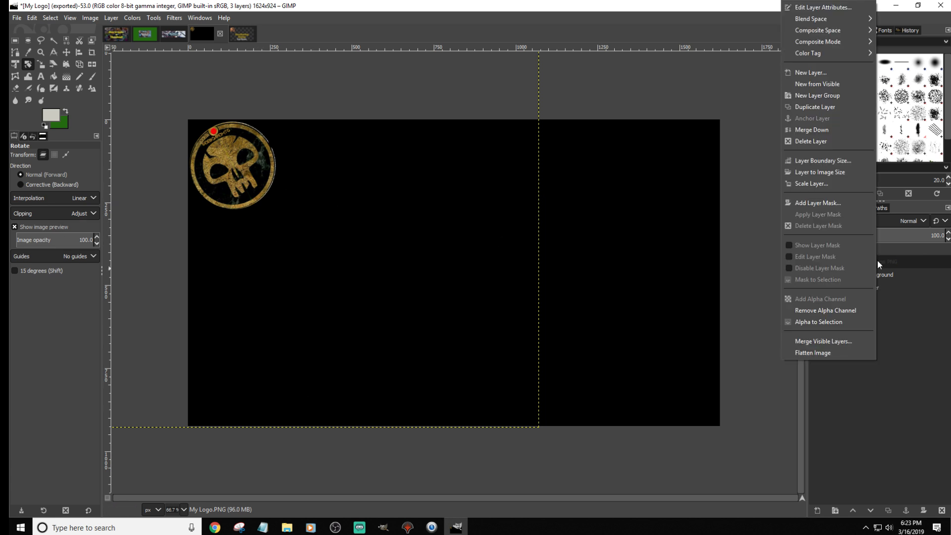
{"action": "left_click", "coordinate": [821, 172]}
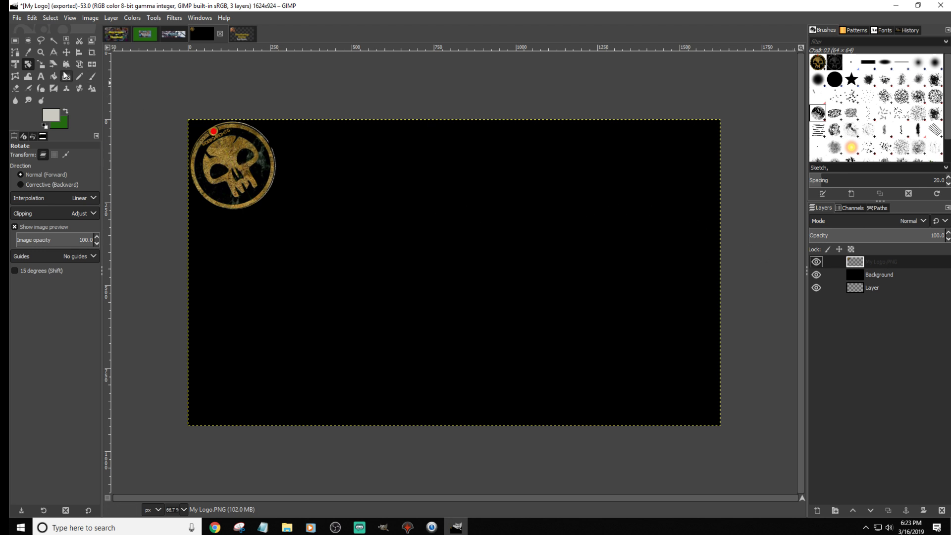
Step: Try moving the skull logo toward the canvas center and back to the upper-left corner, and undo the moves
{"action": "left_click", "coordinate": [66, 52]}
{"action": "left_click_drag", "start_coordinate": [236, 162], "coordinate": [337, 218]}
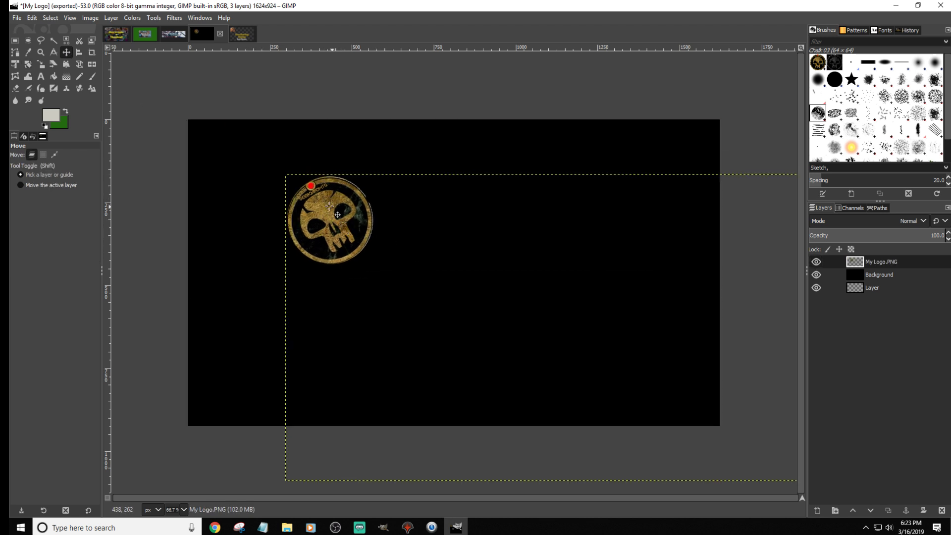
{"action": "left_click_drag", "start_coordinate": [335, 223], "coordinate": [245, 176]}
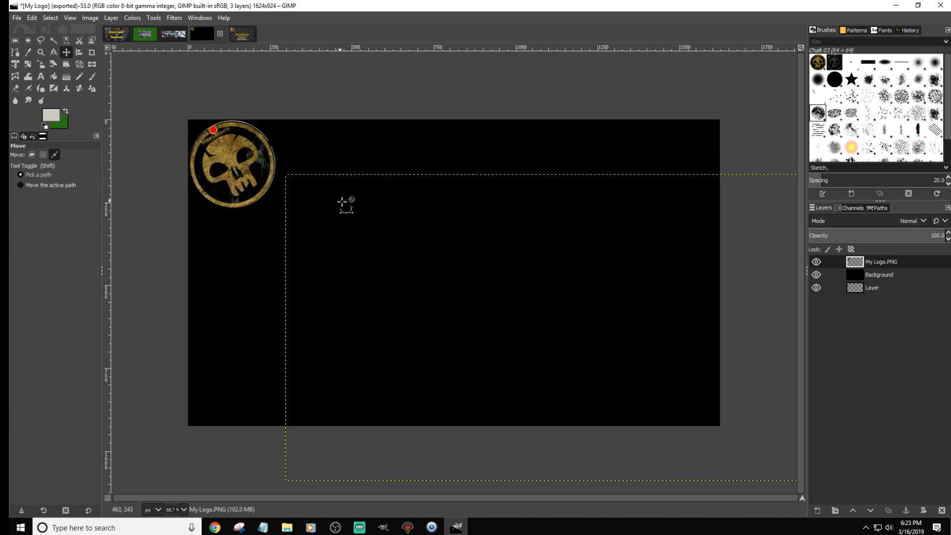
{"action": "key", "text": "ctrl+z"}
{"action": "key", "text": "ctrl+y"}
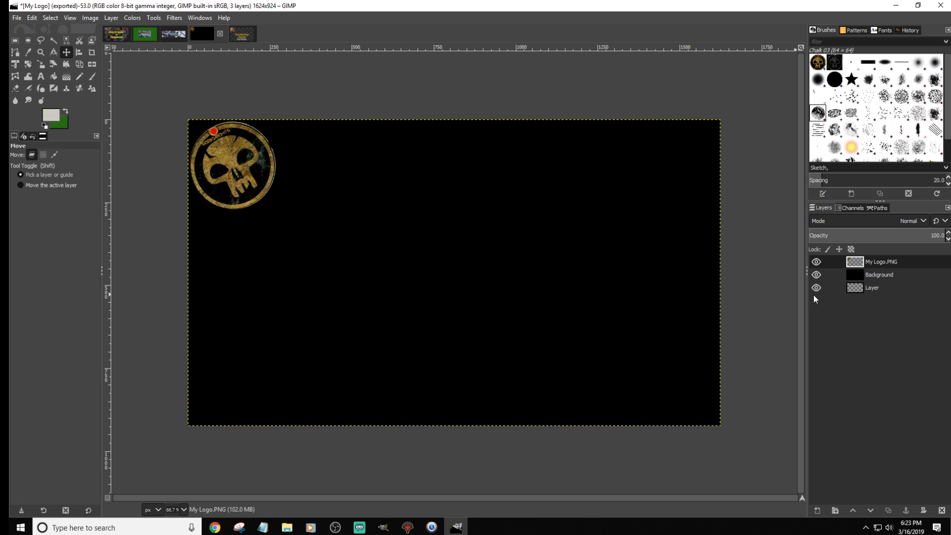
Step: Select the Clipboard Image brush that shows the skull logo
{"action": "left_click", "coordinate": [837, 64]}
{"action": "left_click", "coordinate": [818, 63]}
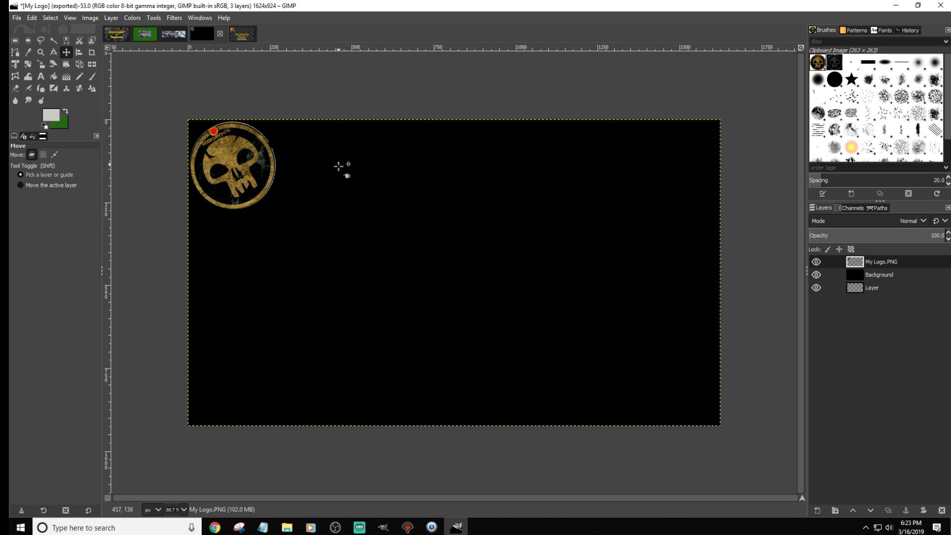
Step: Add the text "SubSunday" in Georgia Bold at 150 px below the skull logo
{"action": "left_click", "coordinate": [40, 77]}
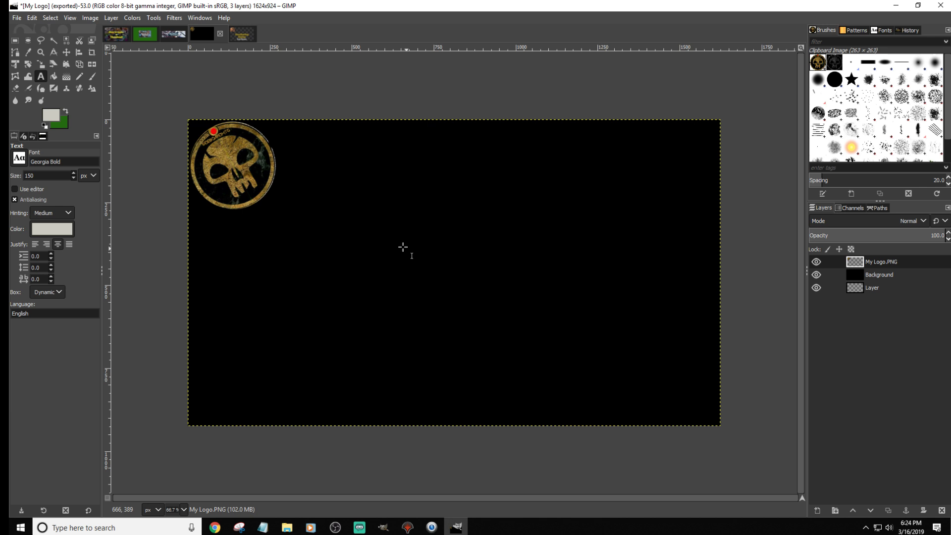
{"action": "left_click", "coordinate": [228, 231]}
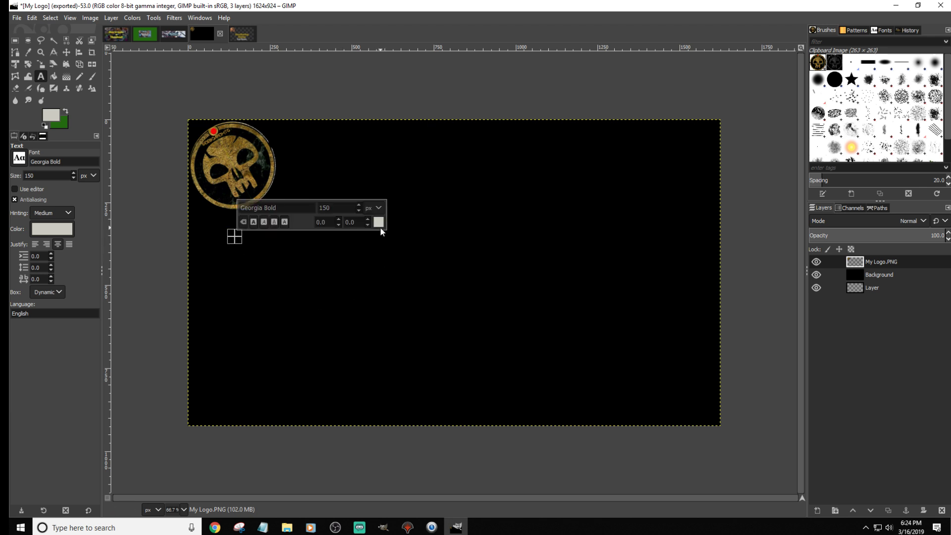
{"action": "type", "text": "S"}
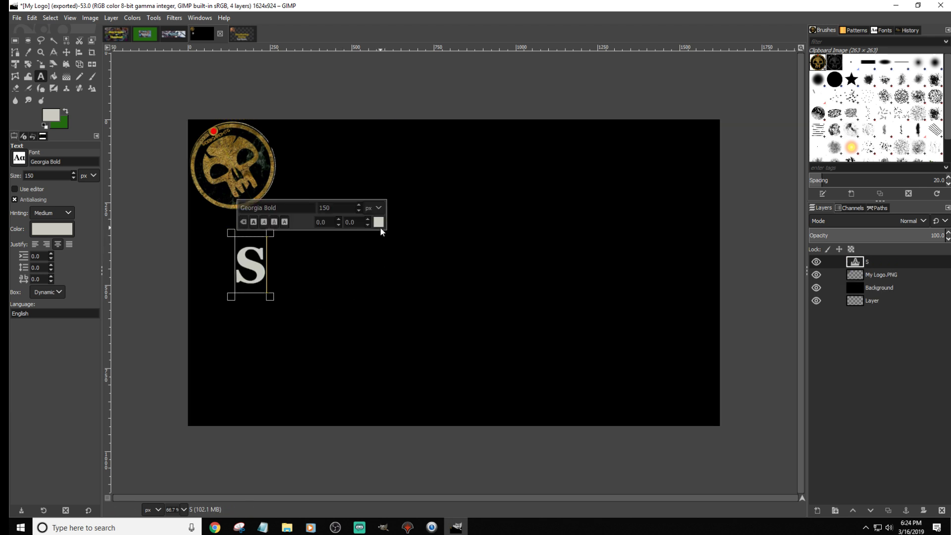
{"action": "type", "text": "ubsunday"}
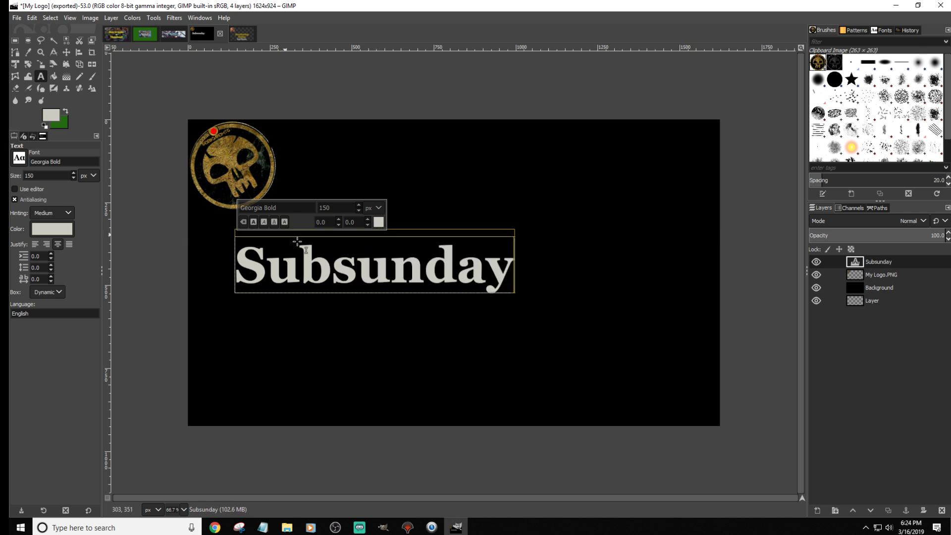
{"action": "left_click", "coordinate": [361, 273]}
{"action": "key", "text": "BackSpace"}
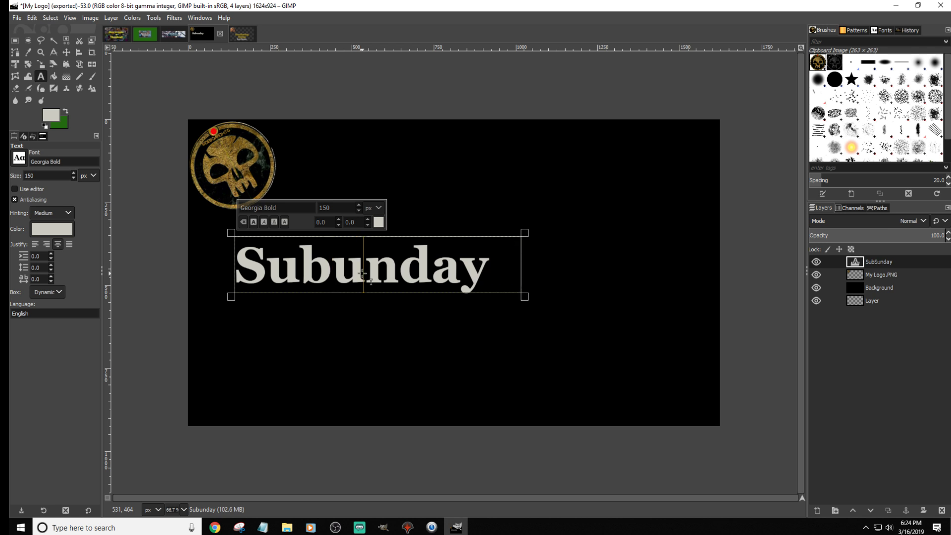
{"action": "type", "text": "S"}
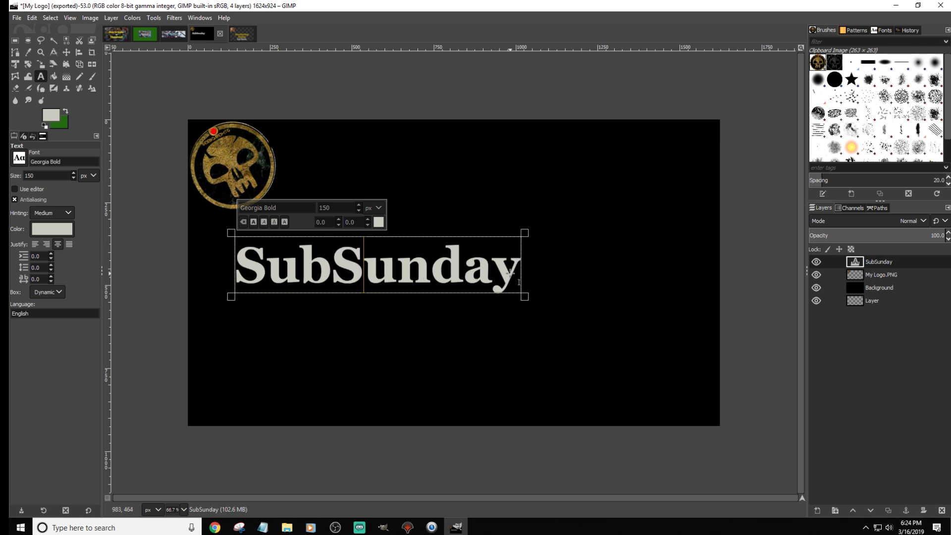
Step: Set the size of the whole SubSunday text to 138 px and fit its layer to the image size
{"action": "left_click_drag", "start_coordinate": [518, 272], "coordinate": [237, 271]}
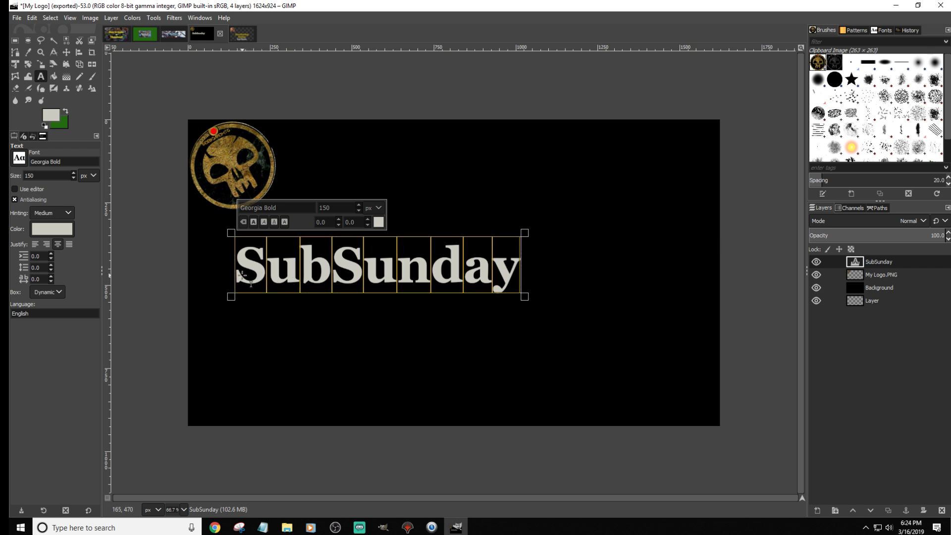
{"action": "left_click", "coordinate": [358, 210]}
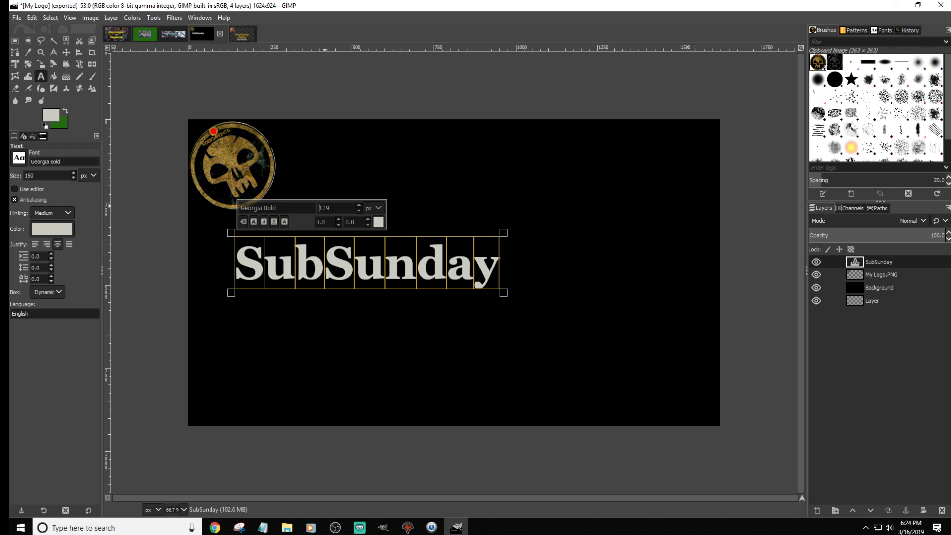
{"action": "left_click", "coordinate": [357, 211]}
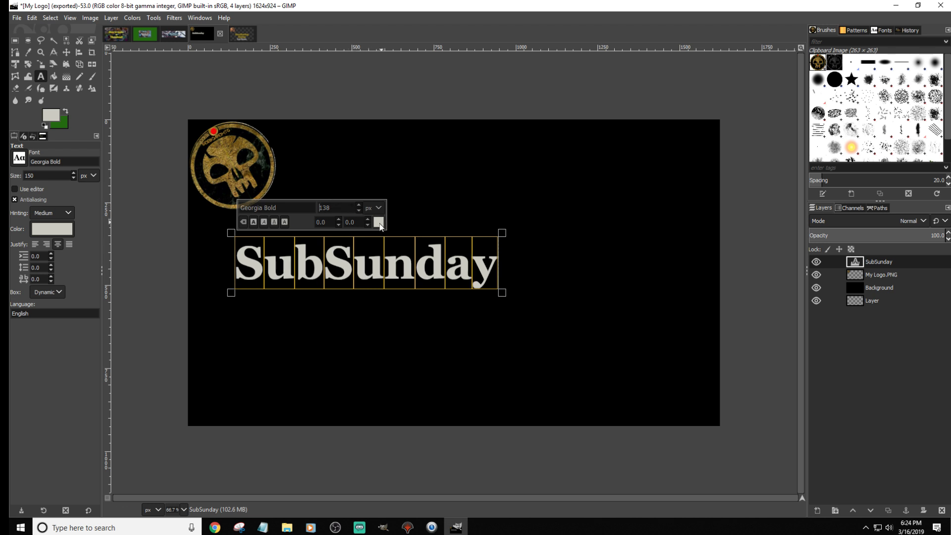
{"action": "right_click", "coordinate": [874, 260]}
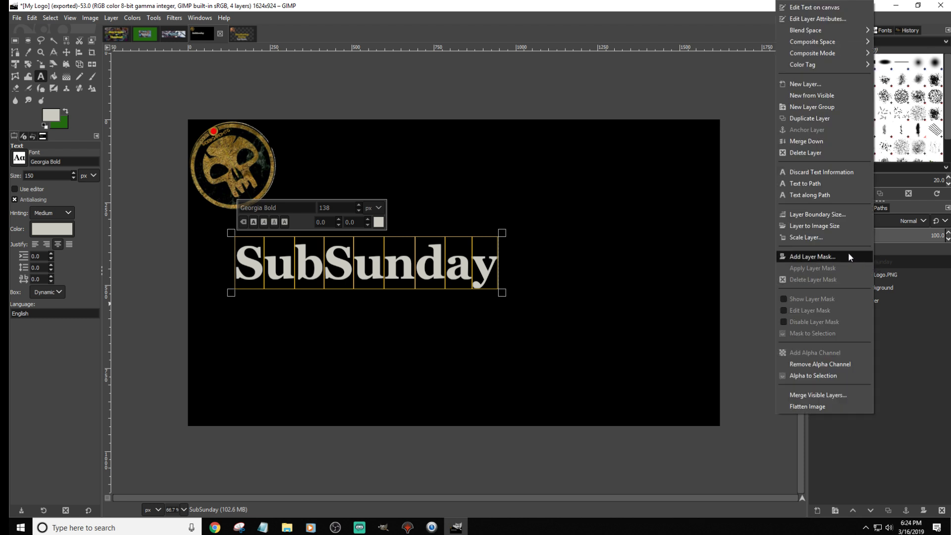
{"action": "left_click", "coordinate": [840, 226]}
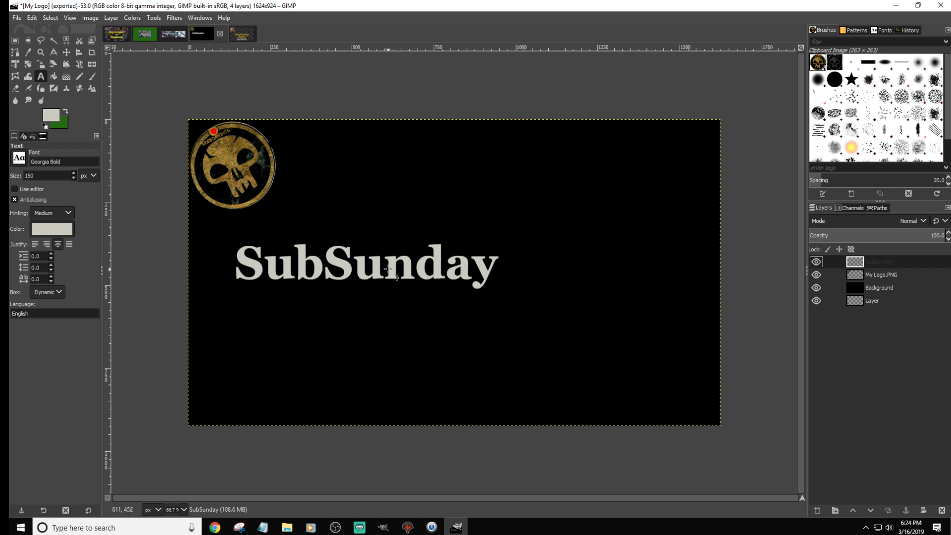
Step: Try to edit the resized SubSunday text layer with the Text tool, cancelling the edit each time
{"action": "left_click", "coordinate": [419, 275]}
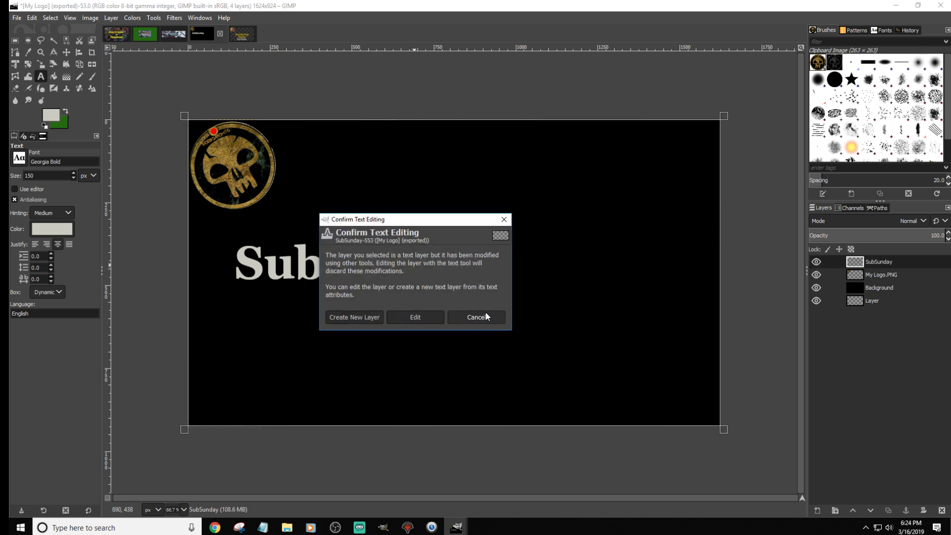
{"action": "left_click", "coordinate": [486, 316]}
{"action": "left_click", "coordinate": [448, 268]}
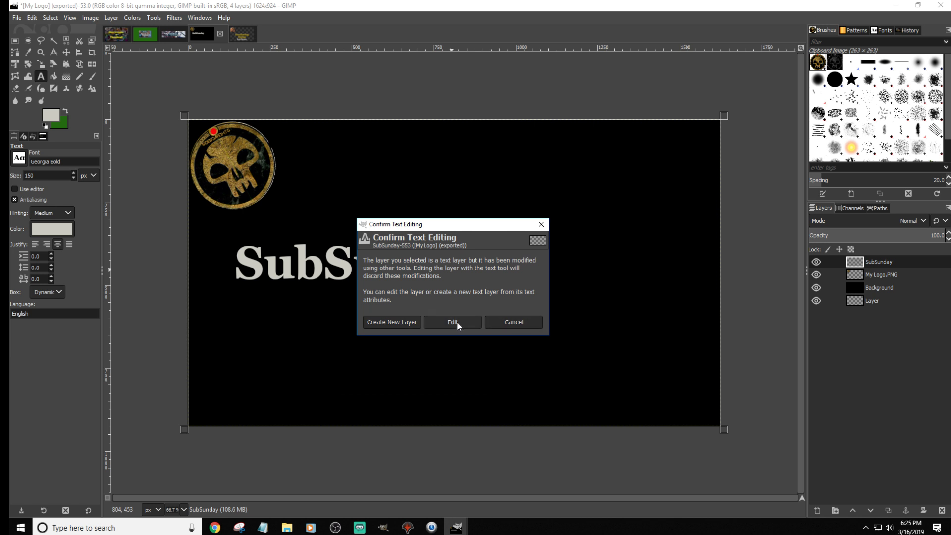
{"action": "left_click", "coordinate": [521, 323]}
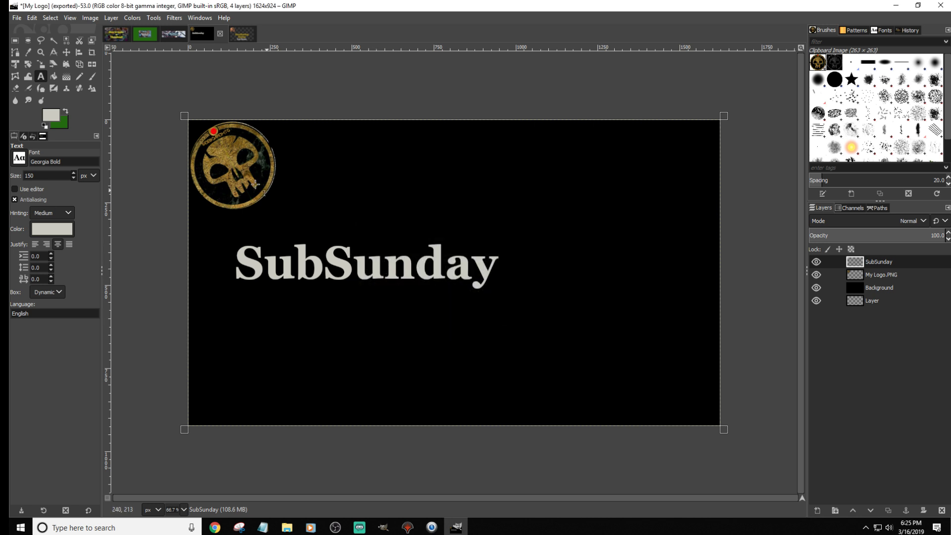
Step: Scale the SubSunday layer down proportionally to about 1139 × 648 px, keeping its lower-right corner fixed
{"action": "left_click", "coordinate": [43, 66]}
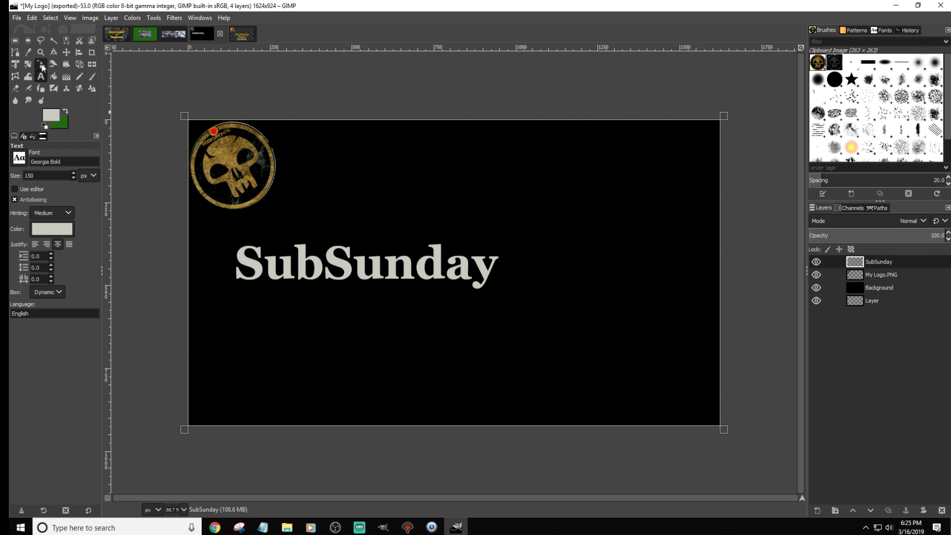
{"action": "left_click", "coordinate": [331, 270]}
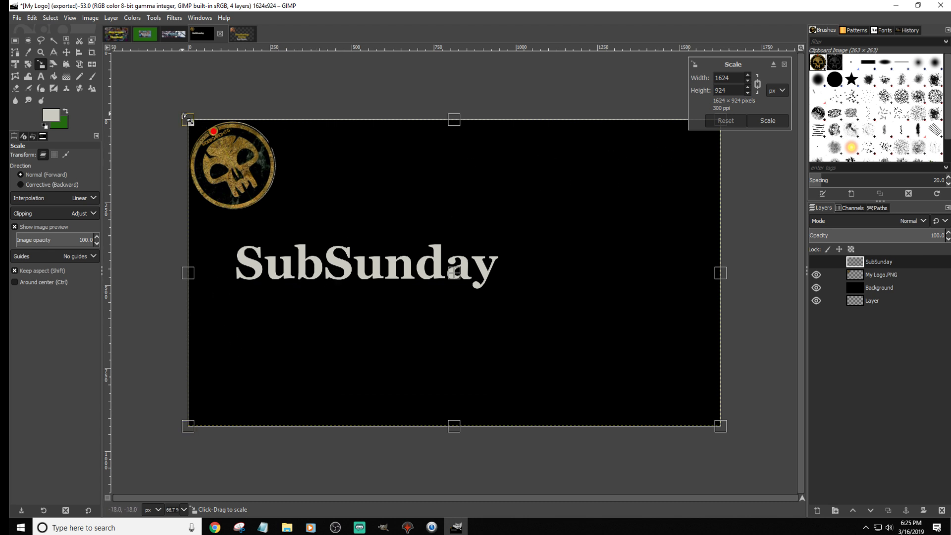
{"action": "left_click_drag", "start_coordinate": [186, 117], "coordinate": [332, 249]}
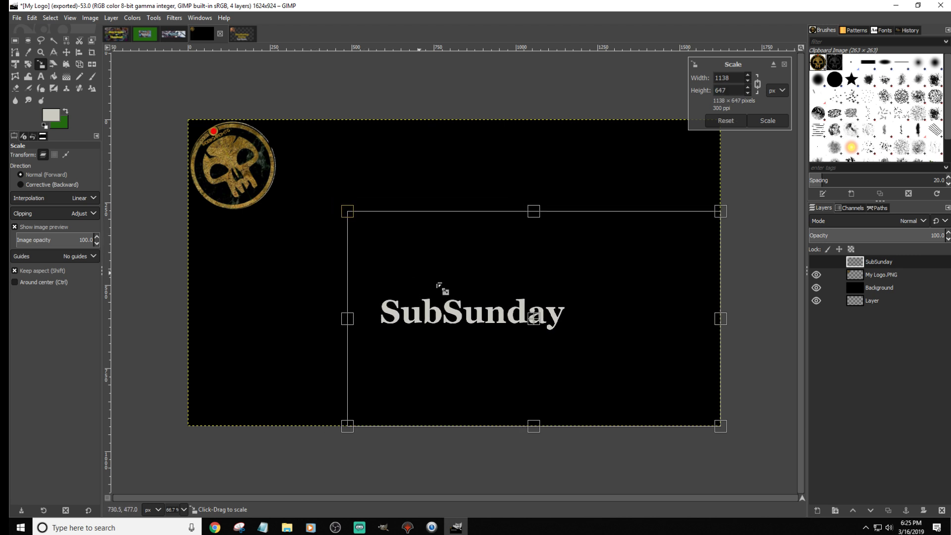
{"action": "left_click_drag", "start_coordinate": [544, 327], "coordinate": [493, 301]}
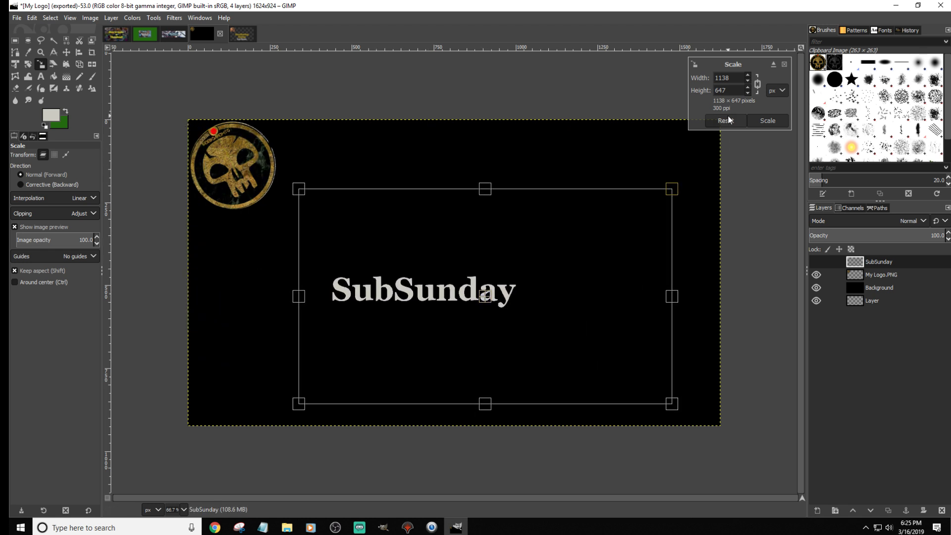
{"action": "left_click", "coordinate": [726, 121]}
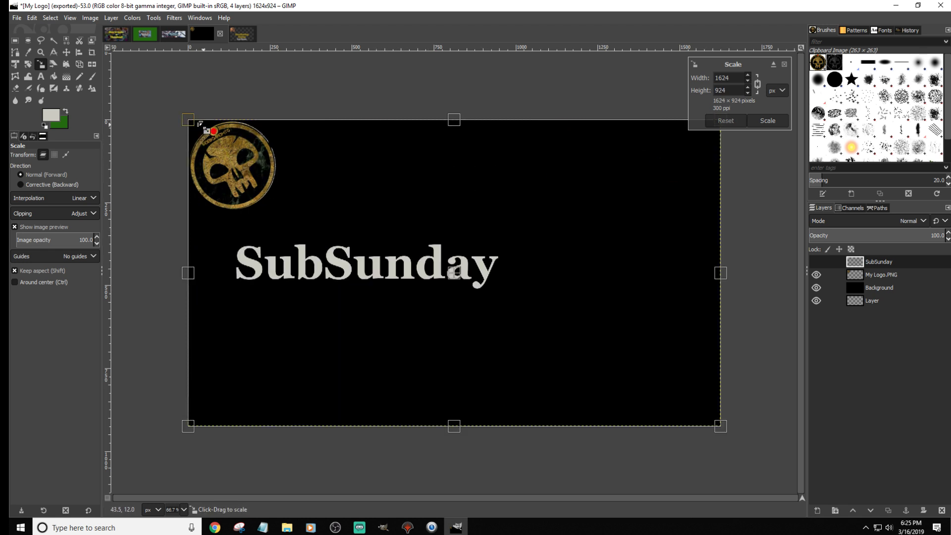
{"action": "left_click_drag", "start_coordinate": [189, 120], "coordinate": [334, 248]}
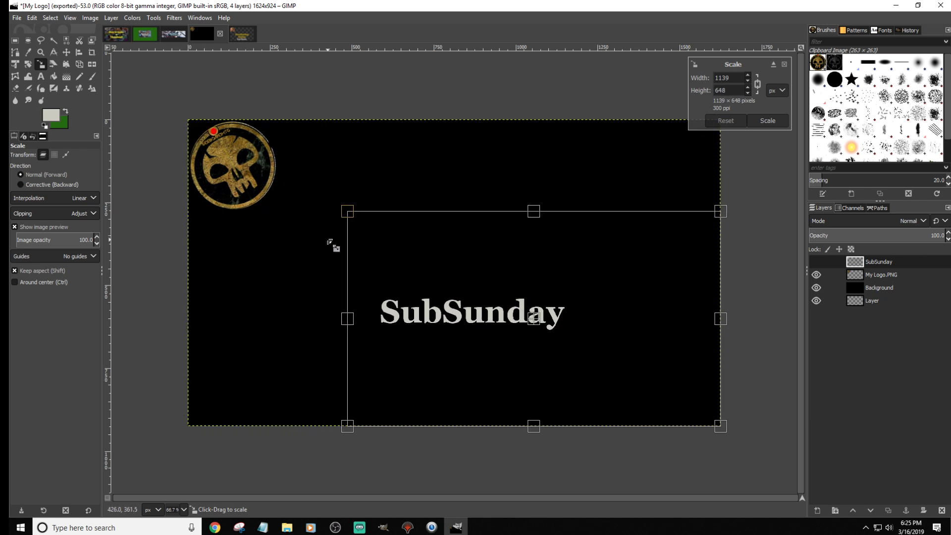
{"action": "left_click", "coordinate": [776, 121]}
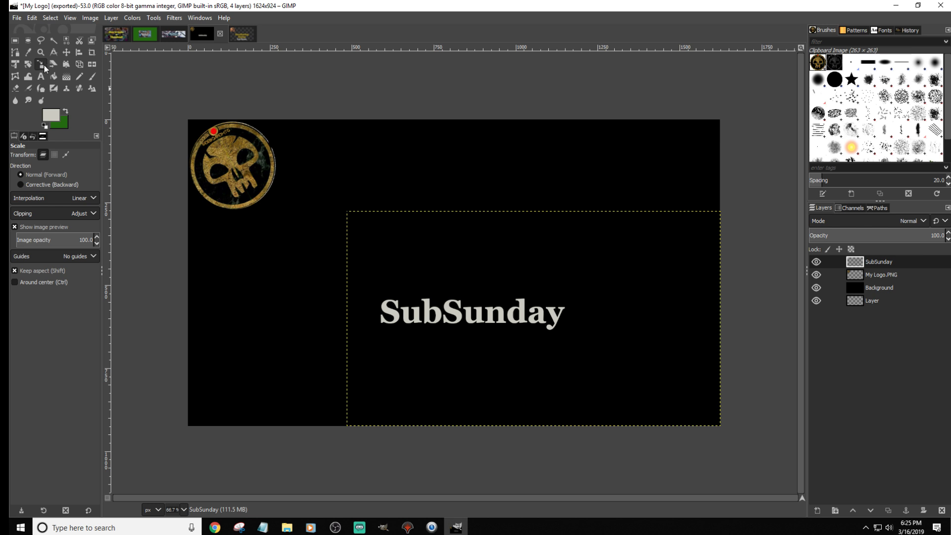
Step: Rotate the SubSunday layer counter-clockwise to about -28.80° around a pivot near X 460.5, Y 484.5
{"action": "left_click", "coordinate": [30, 64]}
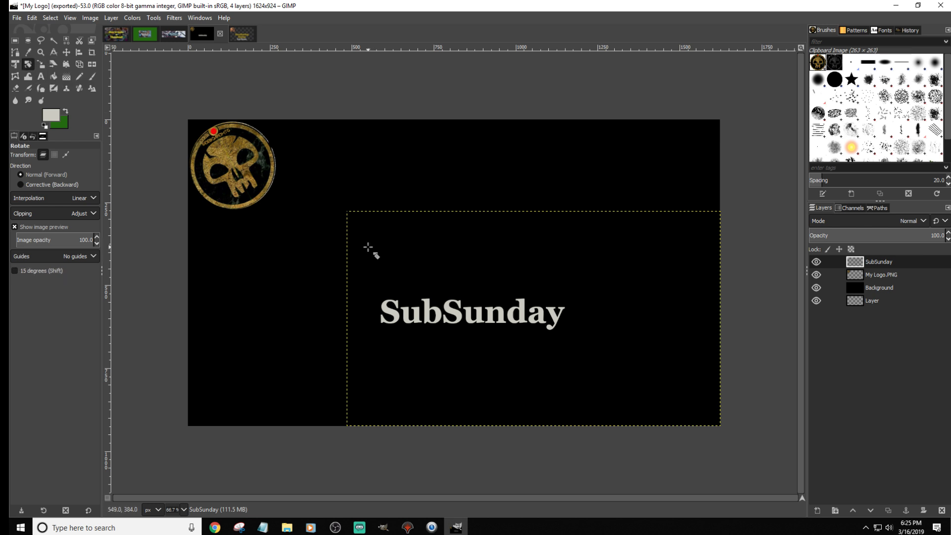
{"action": "left_click", "coordinate": [391, 265]}
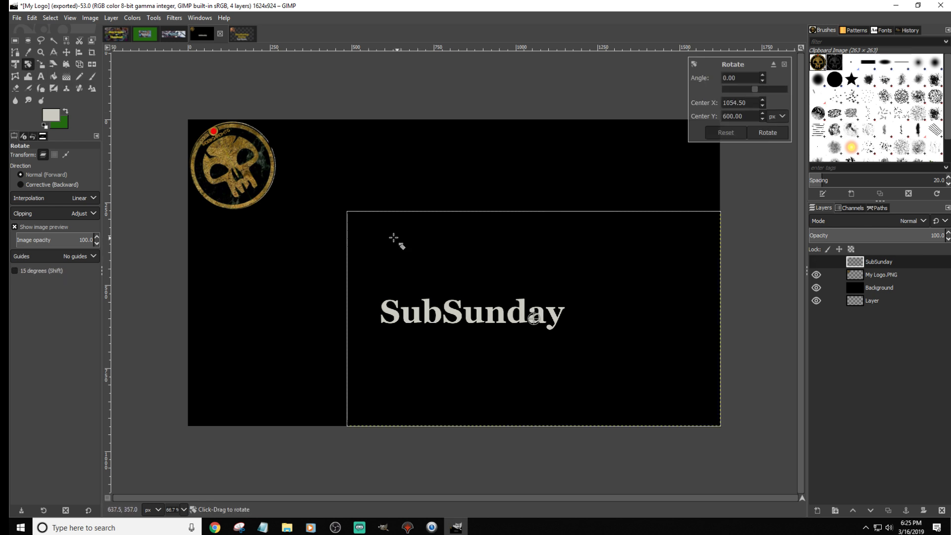
{"action": "left_click_drag", "start_coordinate": [394, 238], "coordinate": [387, 305]}
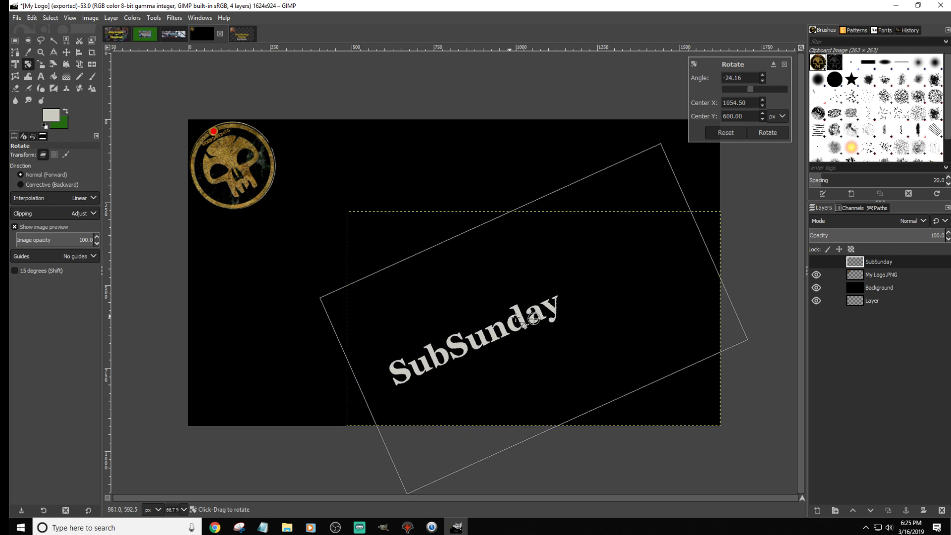
{"action": "left_click_drag", "start_coordinate": [524, 322], "coordinate": [337, 280]}
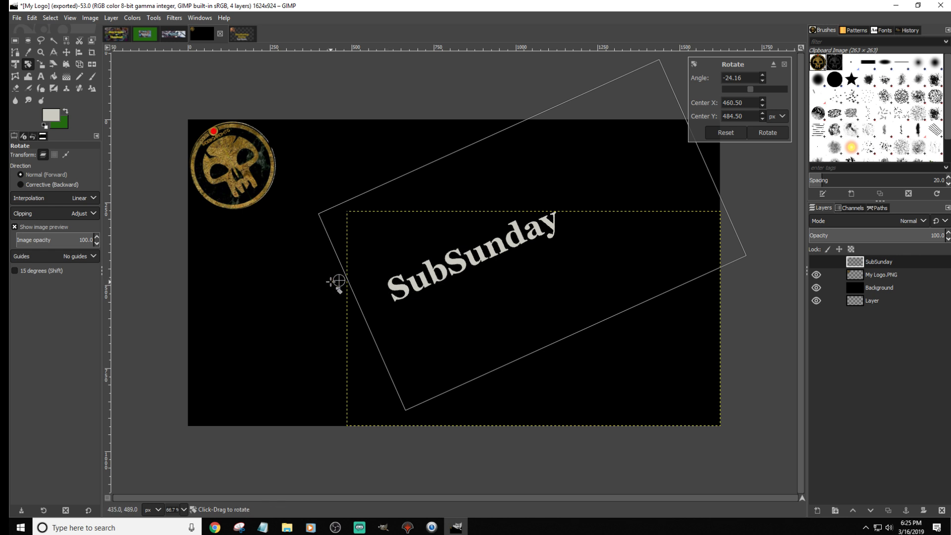
{"action": "left_click_drag", "start_coordinate": [334, 278], "coordinate": [334, 282]}
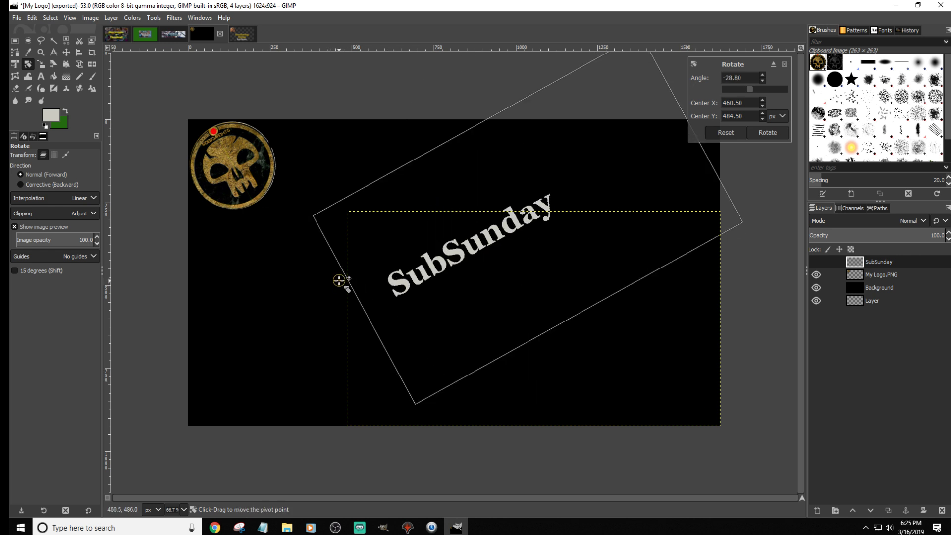
{"action": "left_click", "coordinate": [773, 133]}
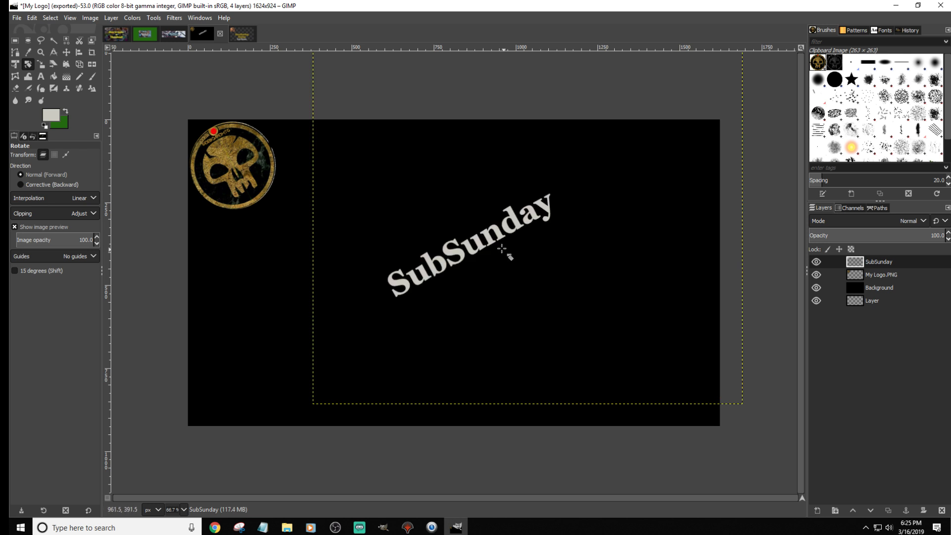
Step: Move the rotated SubSunday layer to just below and beside the skull logo
{"action": "left_click", "coordinate": [66, 52]}
{"action": "left_click_drag", "start_coordinate": [460, 255], "coordinate": [387, 256]}
{"action": "key", "text": "ctrl+z"}
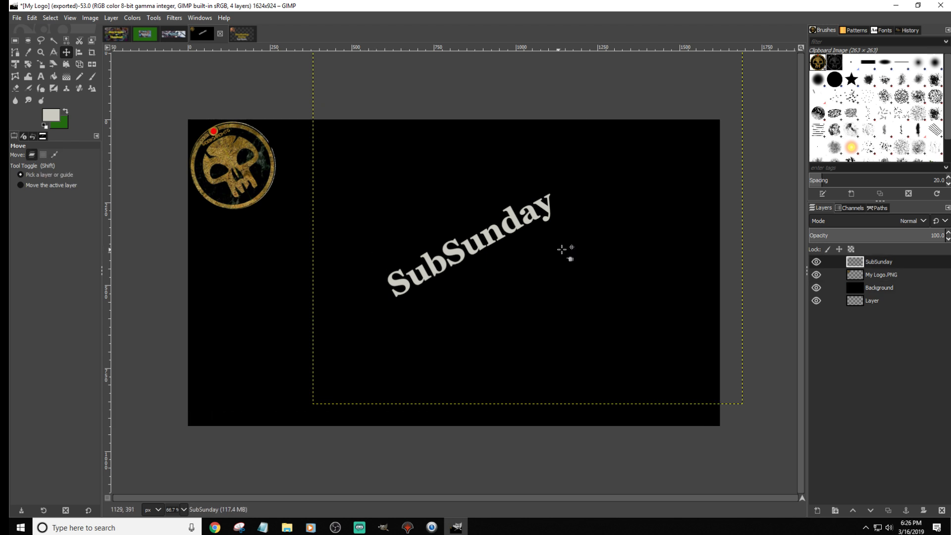
{"action": "left_click", "coordinate": [873, 262]}
{"action": "left_click_drag", "start_coordinate": [402, 281], "coordinate": [215, 243]}
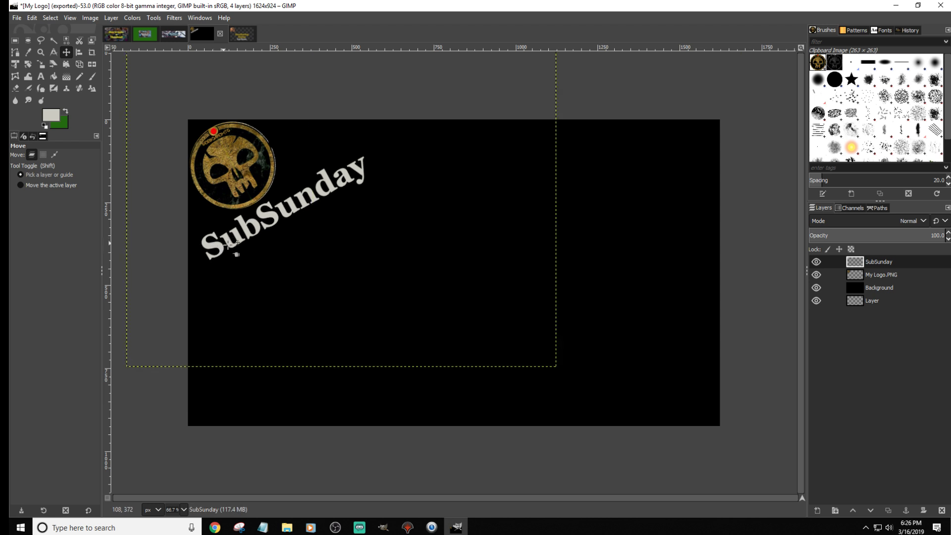
Step: Rotate the SubSunday layer further counter-clockwise along the logo's edge, by about -7.36° and another -1.93°
{"action": "left_click", "coordinate": [29, 62]}
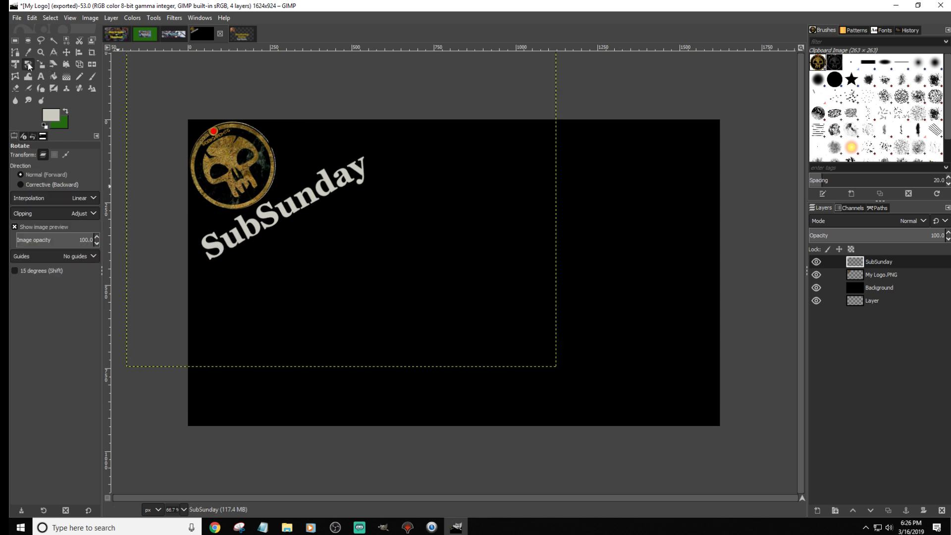
{"action": "left_click", "coordinate": [206, 243]}
{"action": "left_click_drag", "start_coordinate": [206, 242], "coordinate": [211, 250]}
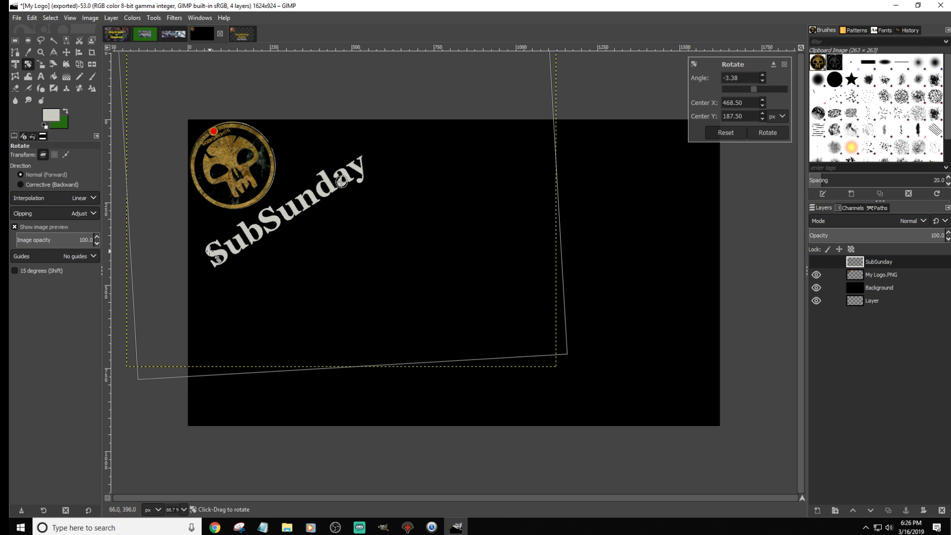
{"action": "mouse_move", "coordinate": [211, 250]}
{"action": "left_mouse_down"}
{"action": "mouse_move", "coordinate": [221, 267]}
{"action": "mouse_move", "coordinate": [313, 306]}
{"action": "mouse_move", "coordinate": [261, 312]}
{"action": "mouse_move", "coordinate": [212, 244]}
{"action": "mouse_move", "coordinate": [218, 257]}
{"action": "left_mouse_up"}
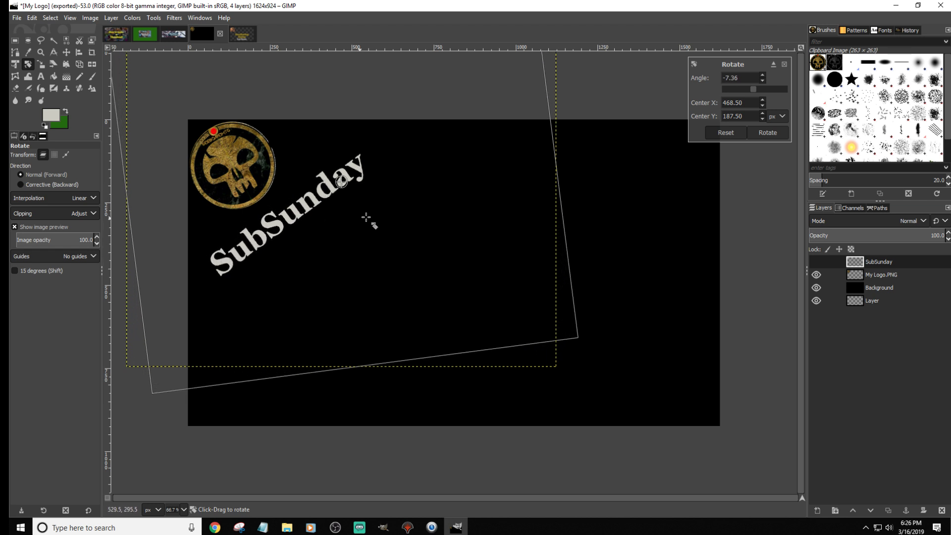
{"action": "left_click", "coordinate": [767, 132]}
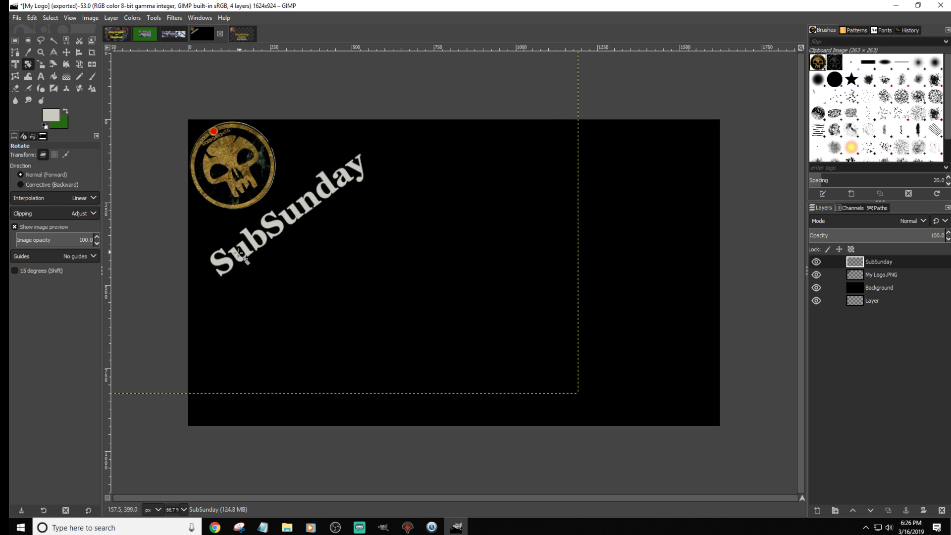
{"action": "left_click_drag", "start_coordinate": [214, 261], "coordinate": [227, 274]}
{"action": "left_click", "coordinate": [761, 135]}
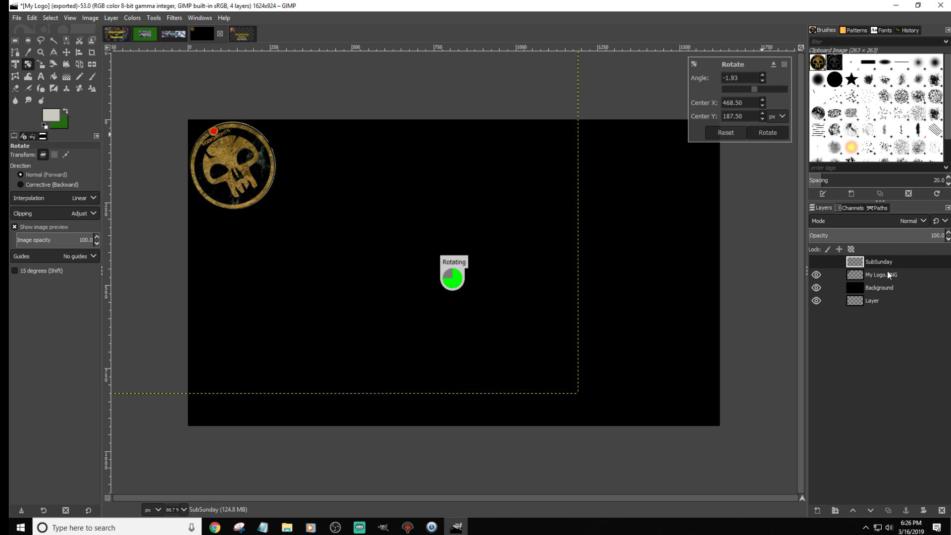
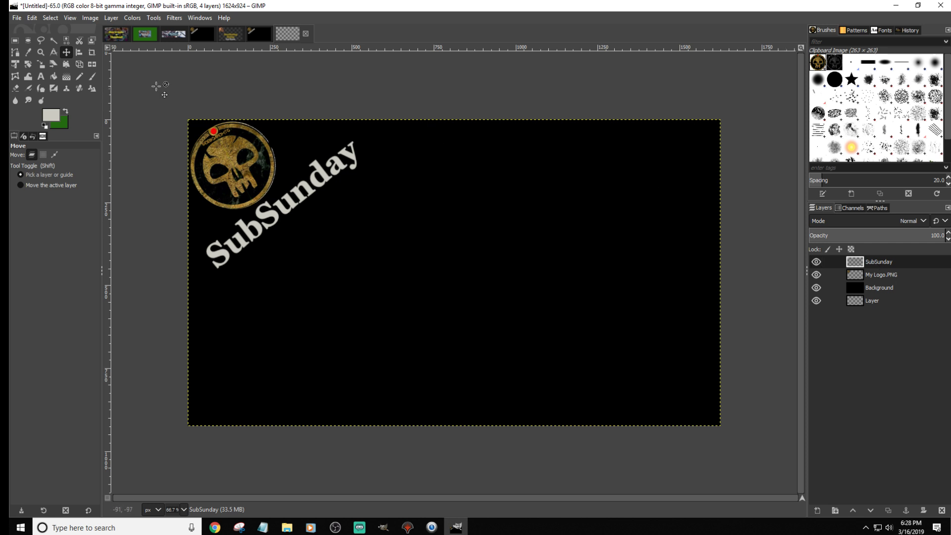
{"action": "left_click", "coordinate": [41, 76]}
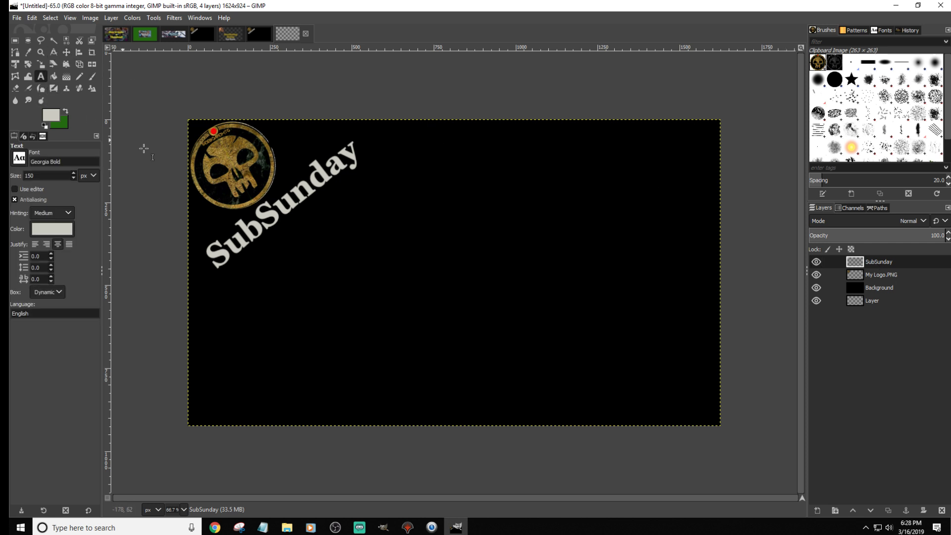
{"action": "left_click", "coordinate": [386, 262]}
{"action": "left_click", "coordinate": [429, 304]}
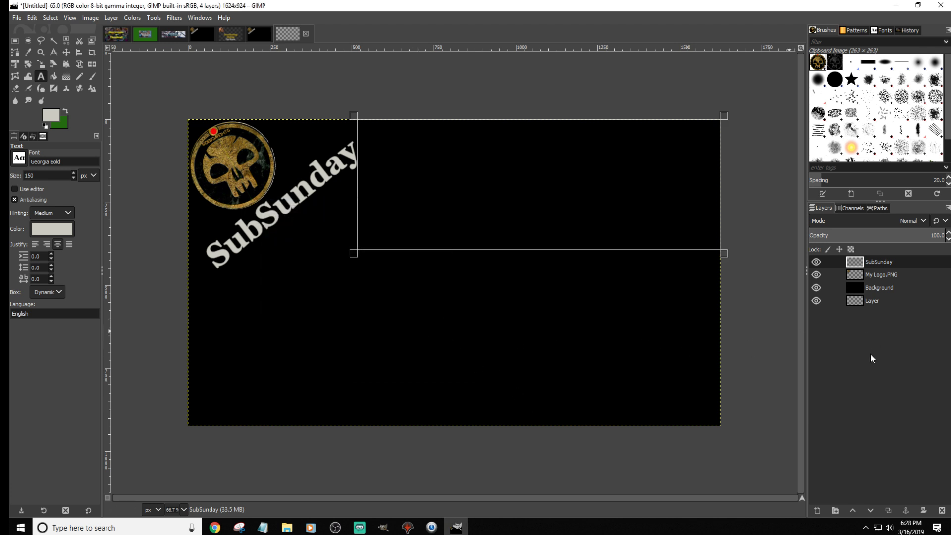
{"action": "left_click", "coordinate": [854, 333]}
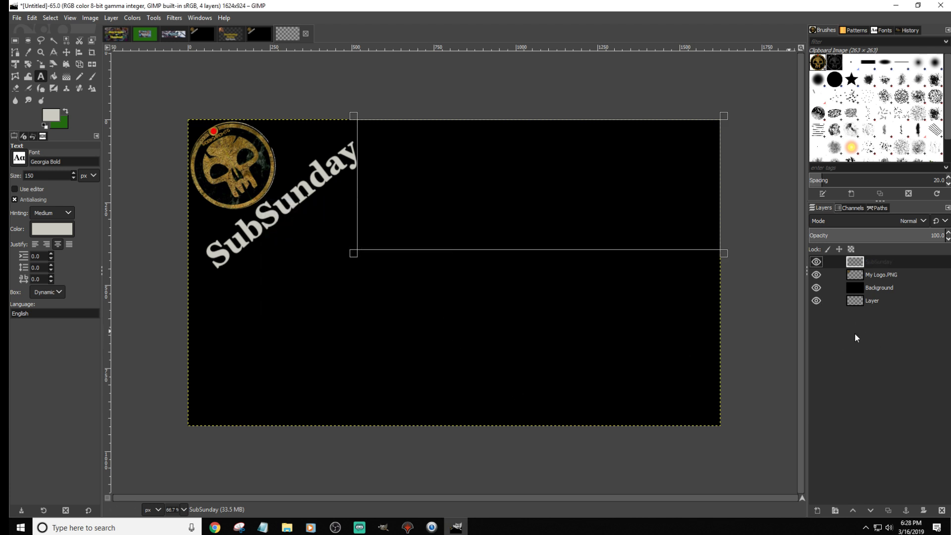
{"action": "left_click", "coordinate": [862, 301]}
{"action": "left_click", "coordinate": [440, 262]}
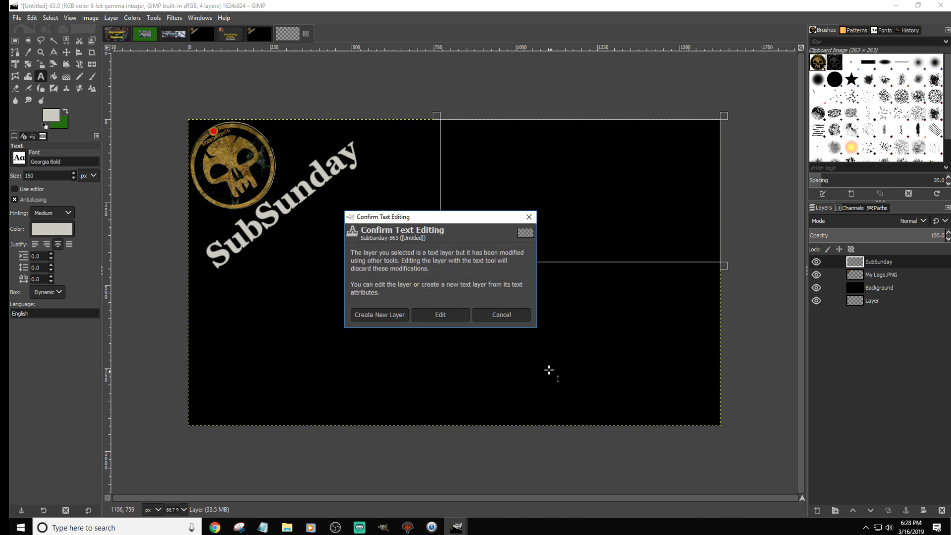
{"action": "left_click", "coordinate": [500, 315]}
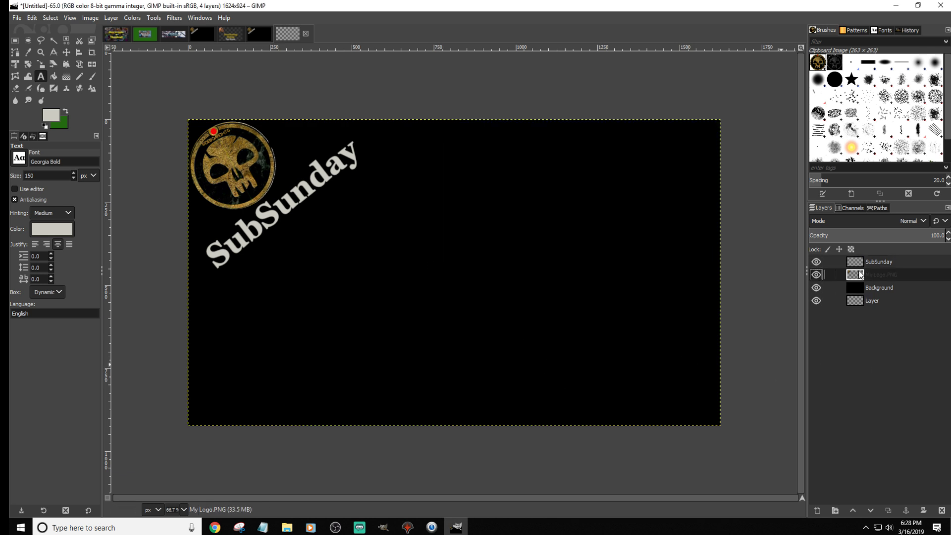
Step: Create a new text layer from the SubSunday layer's text attributes and move it to the middle of the canvas
{"action": "left_click", "coordinate": [411, 241]}
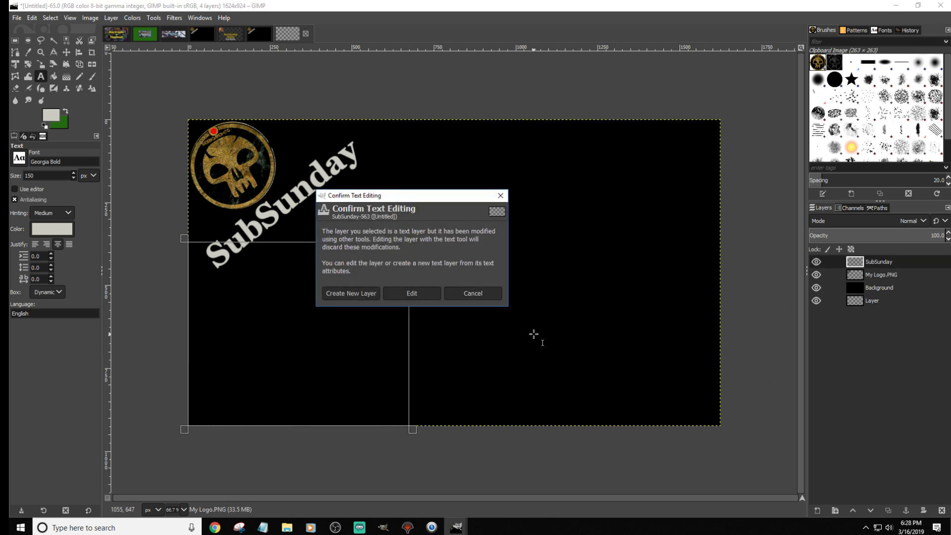
{"action": "left_click", "coordinate": [354, 292]}
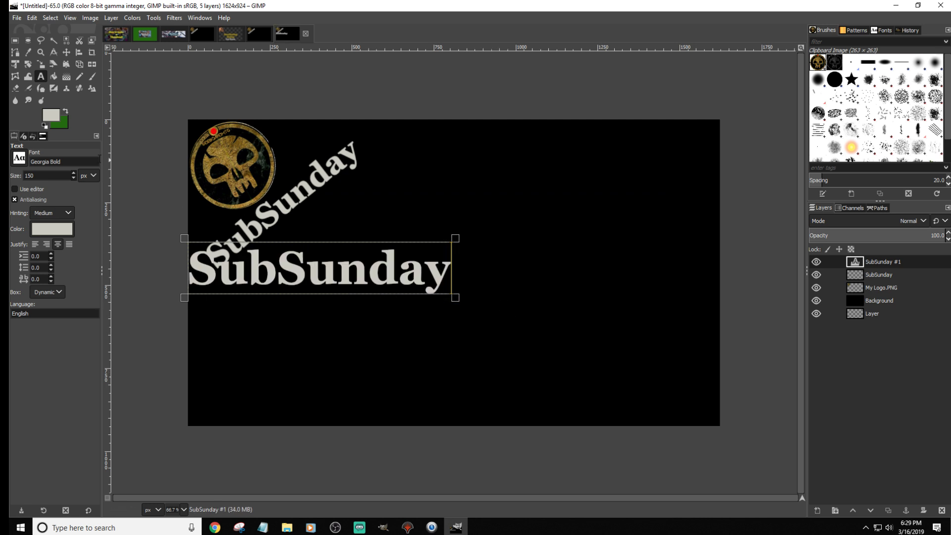
{"action": "left_click", "coordinate": [66, 52]}
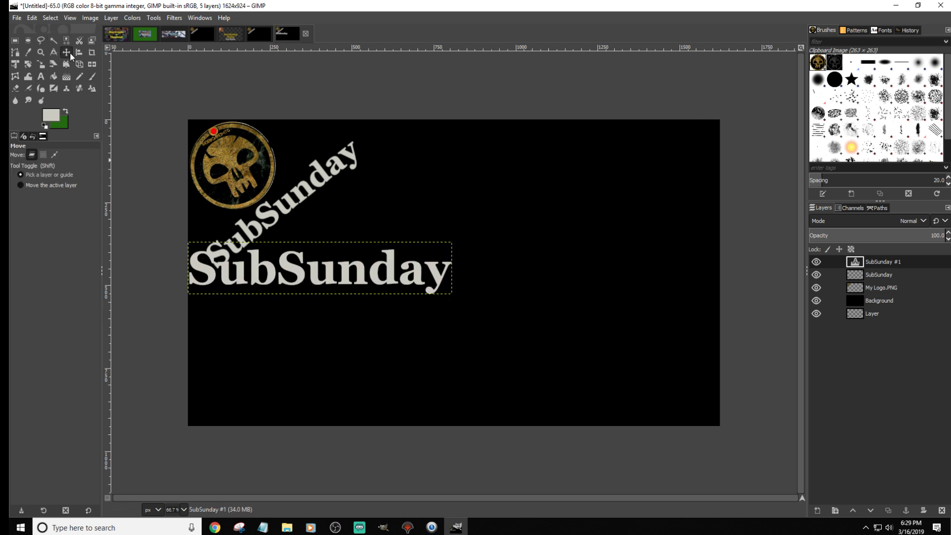
{"action": "left_click_drag", "start_coordinate": [297, 272], "coordinate": [418, 283]}
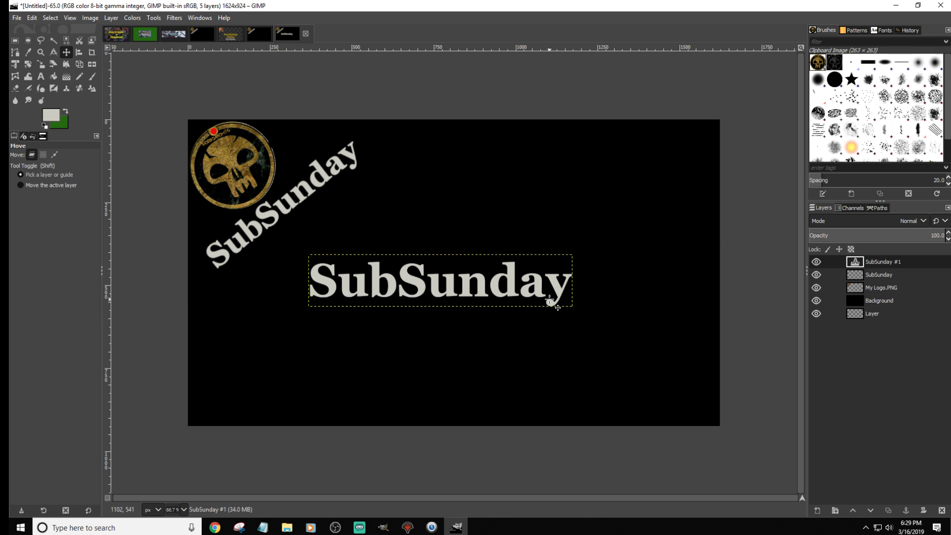
Step: Replace the new text layer's text with "Community" and "Decks" on two lines in Georgia Bold at 150 px
{"action": "left_click", "coordinate": [40, 76]}
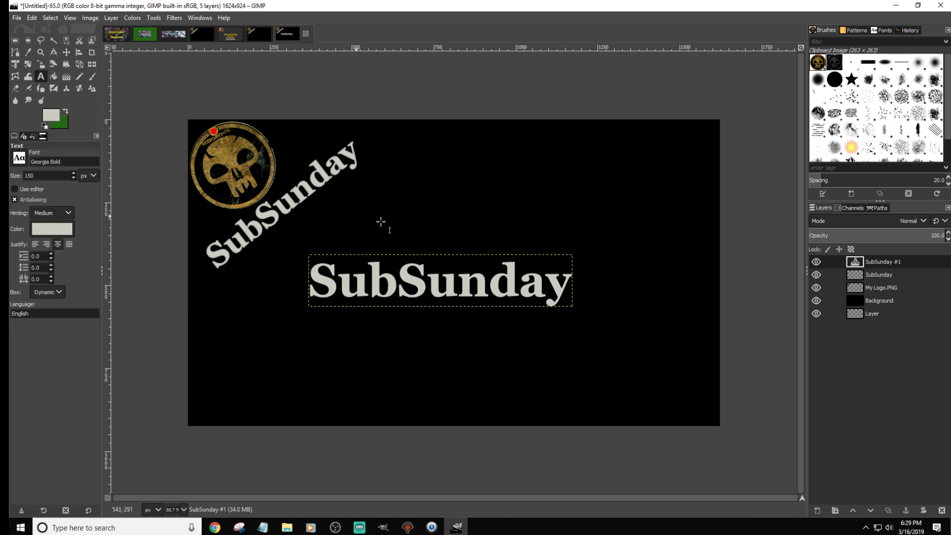
{"action": "left_click", "coordinate": [564, 277]}
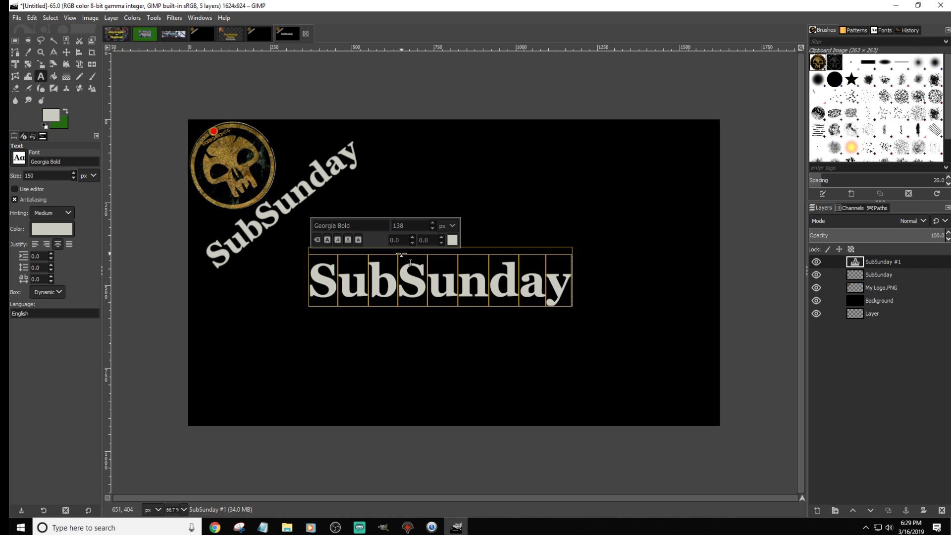
{"action": "type", "text": "Co"}
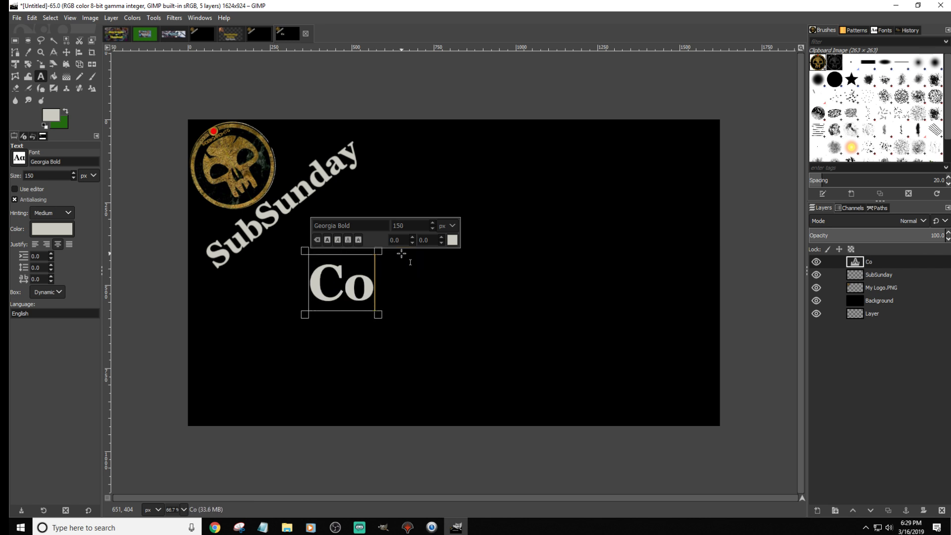
{"action": "type", "text": "mmunity"}
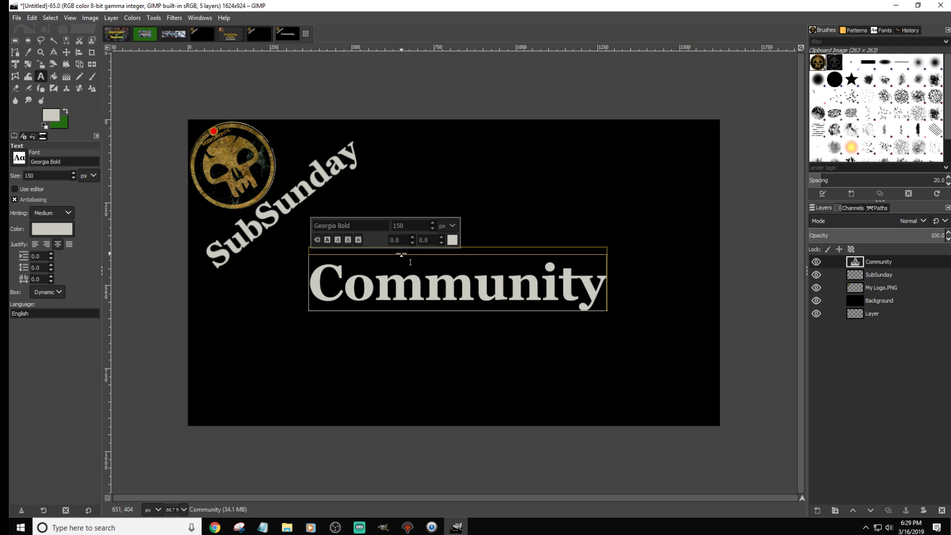
{"action": "key", "text": "Return"}
{"action": "type", "text": "Decks"}
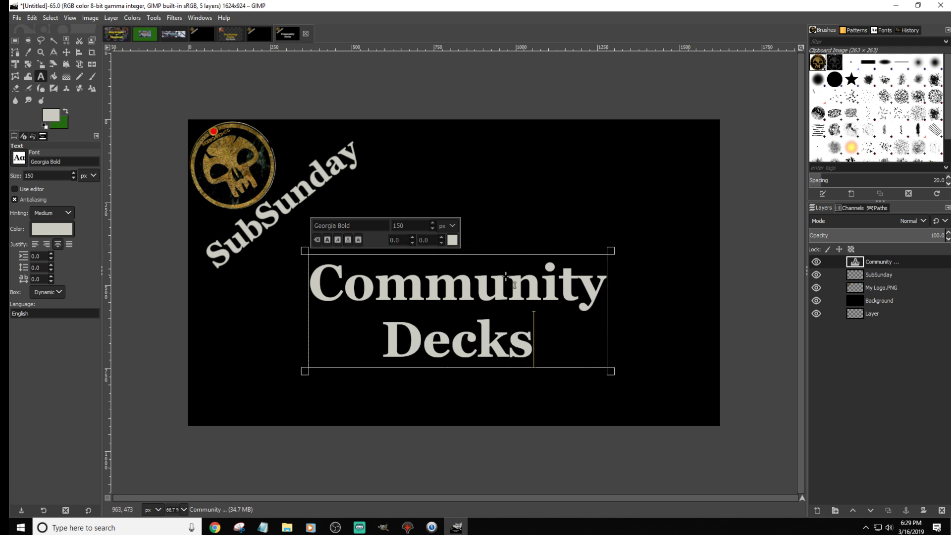
{"action": "left_click_drag", "start_coordinate": [545, 344], "coordinate": [322, 286]}
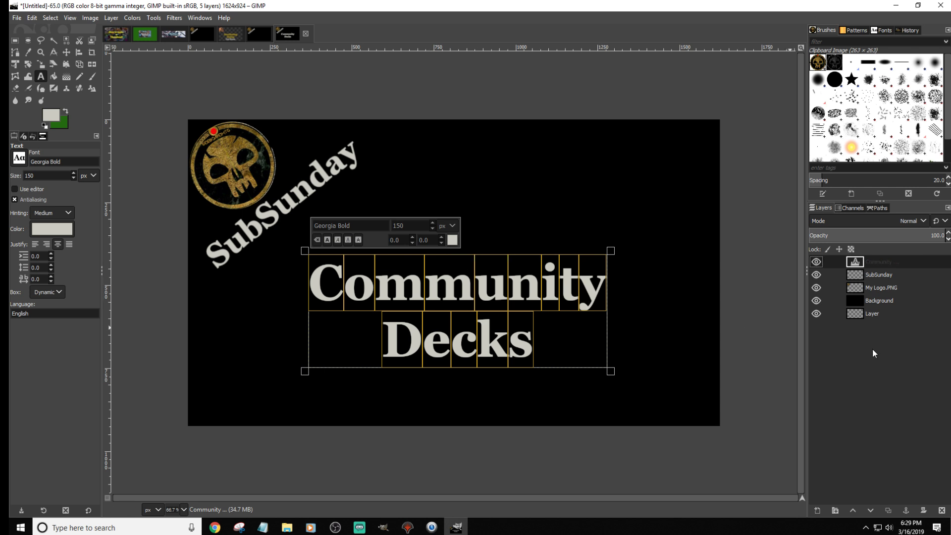
Step: Import the "Poor little" JPG artwork from the Items folder as a layer, converting its colour profile to GIMP built-in sRGB
{"action": "left_click", "coordinate": [17, 21]}
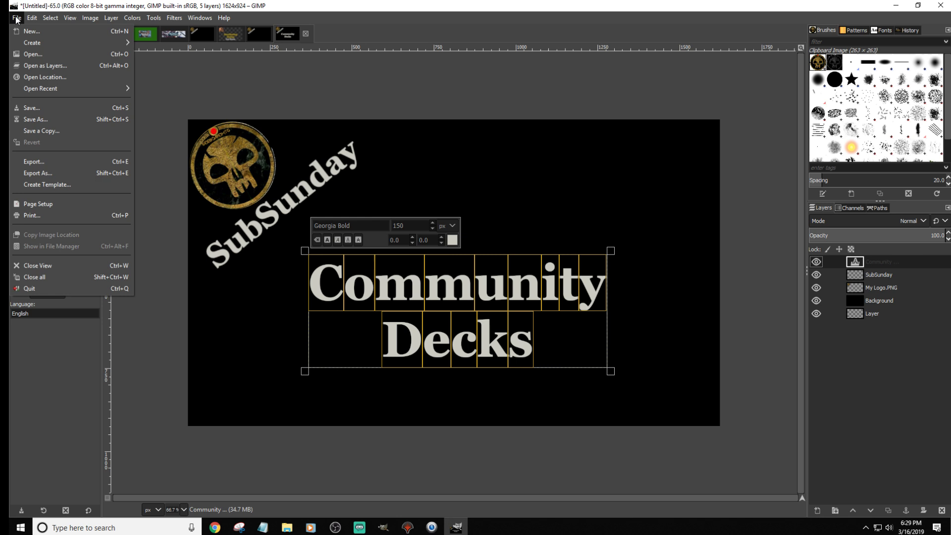
{"action": "left_click", "coordinate": [59, 67]}
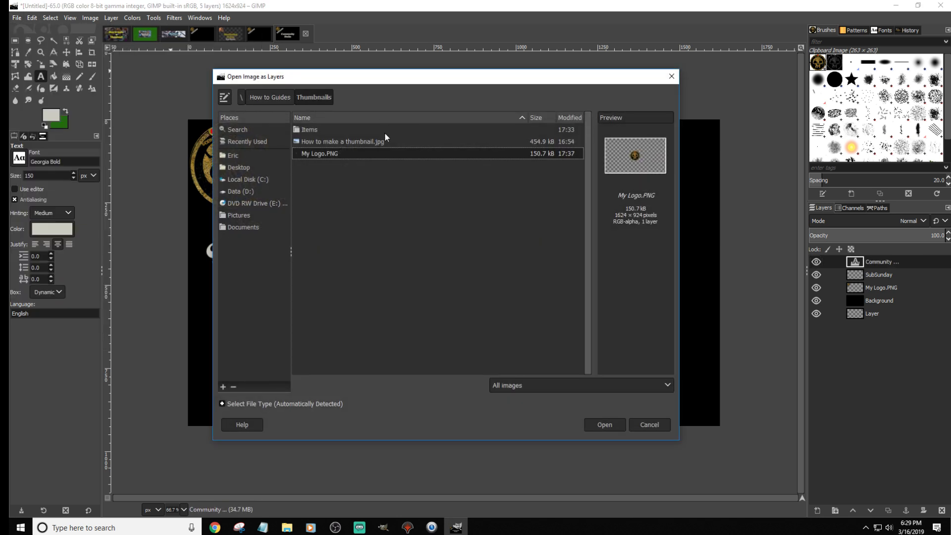
{"action": "double_click", "coordinate": [314, 129]}
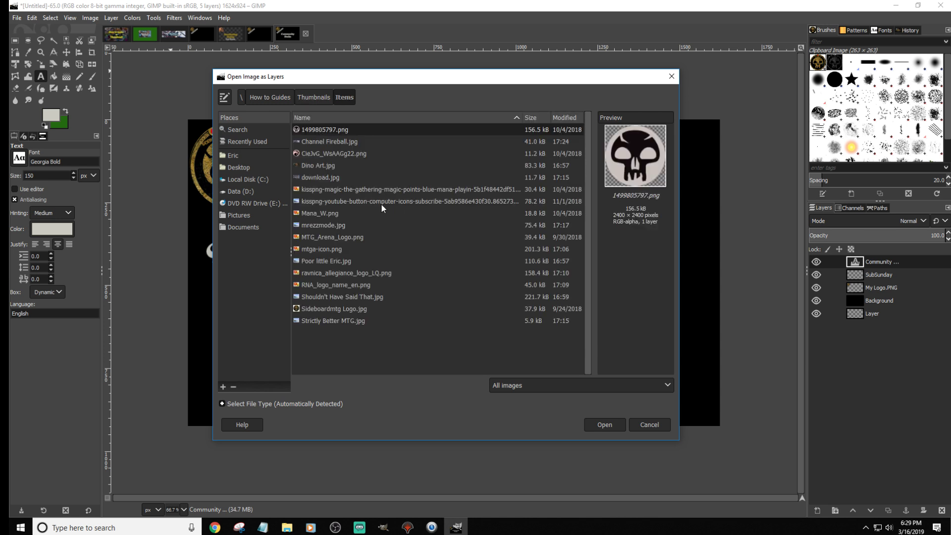
{"action": "left_click", "coordinate": [334, 261]}
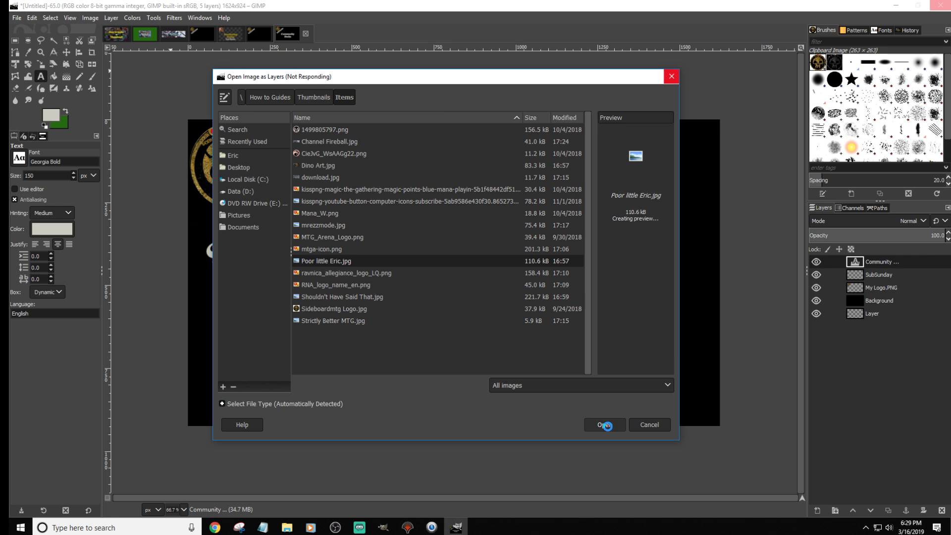
{"action": "left_click", "coordinate": [607, 426]}
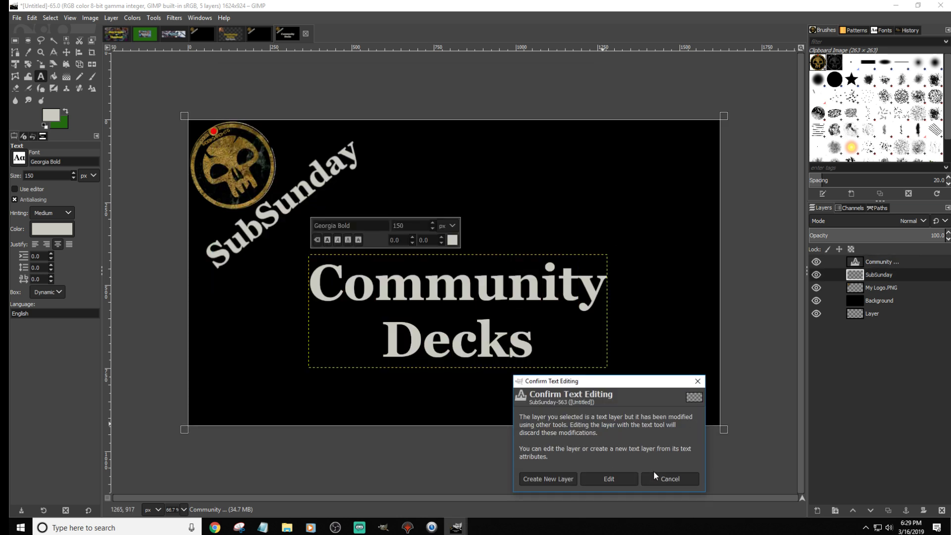
{"action": "left_click", "coordinate": [574, 479]}
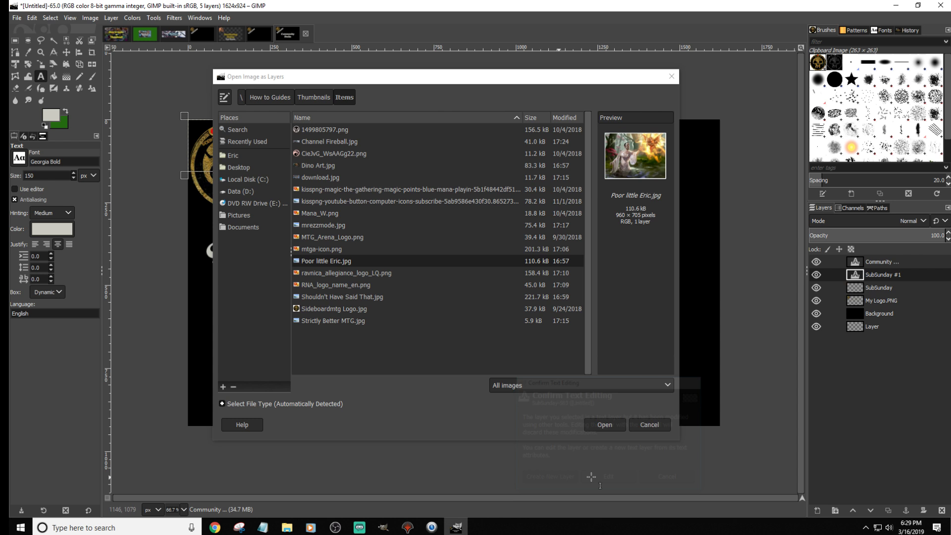
{"action": "left_click", "coordinate": [601, 424]}
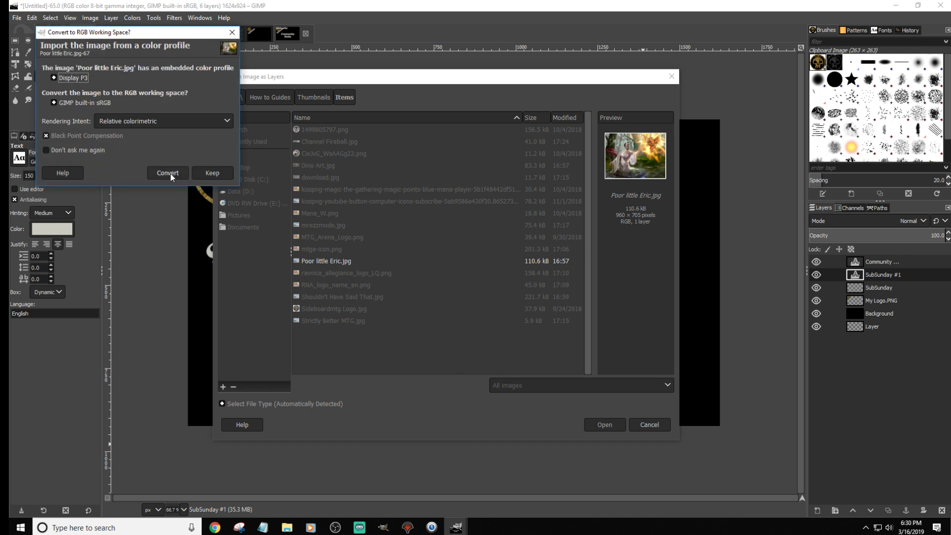
{"action": "left_click", "coordinate": [171, 173]}
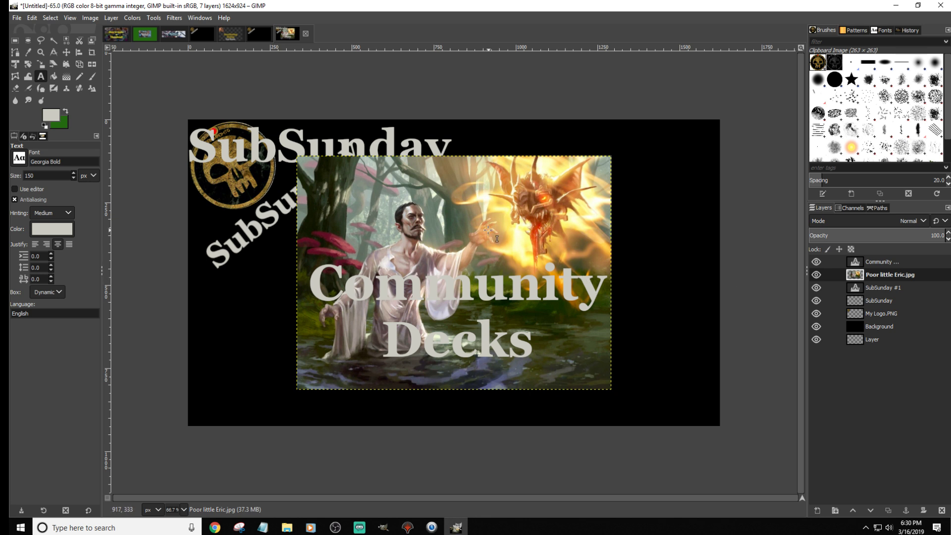
Step: Delete the stray SubSunday #1 text layer
{"action": "left_click", "coordinate": [879, 300]}
{"action": "left_click", "coordinate": [881, 289]}
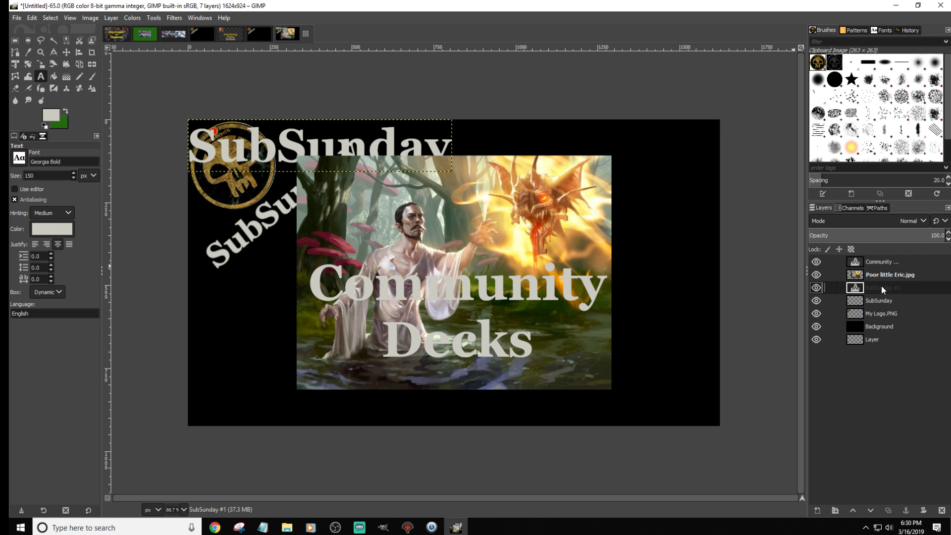
{"action": "right_click", "coordinate": [881, 286]}
{"action": "left_click", "coordinate": [830, 154]}
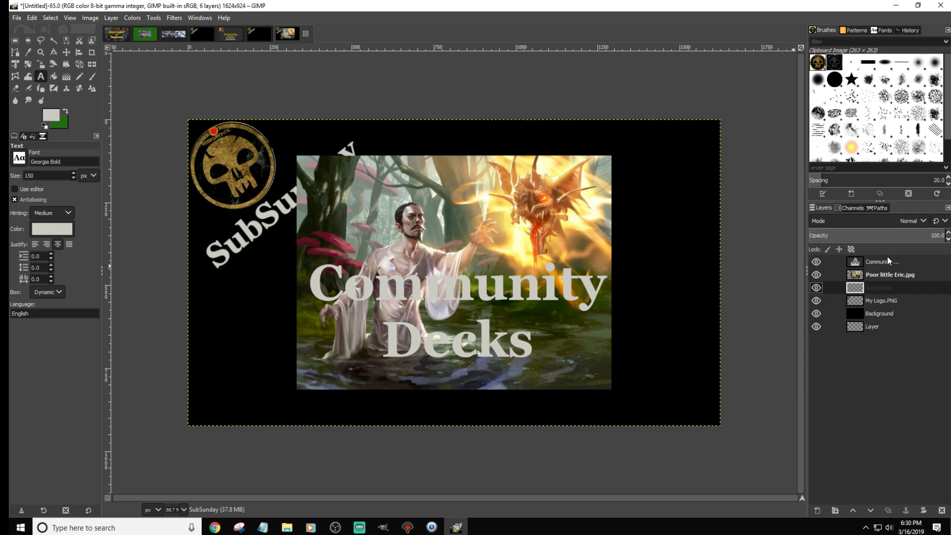
Step: Scale the imported artwork layer without keeping its aspect ratio to about 1639 × 932 px so it covers the whole canvas
{"action": "left_click", "coordinate": [882, 274]}
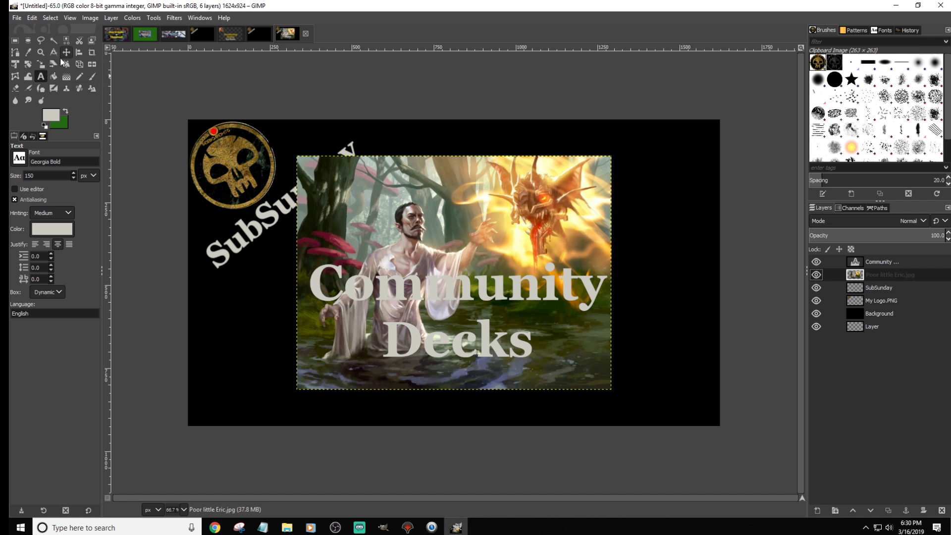
{"action": "left_click", "coordinate": [41, 64]}
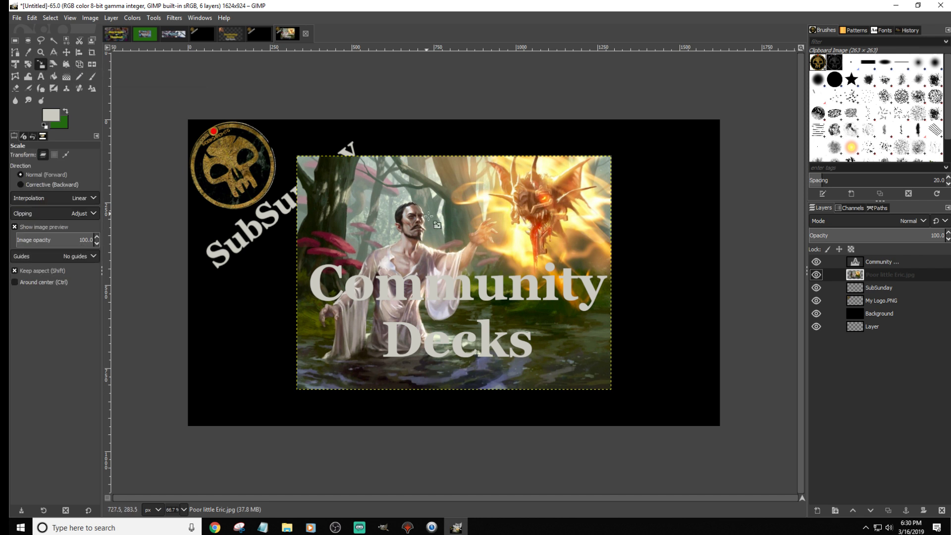
{"action": "left_click", "coordinate": [463, 228]}
{"action": "left_click_drag", "start_coordinate": [299, 158], "coordinate": [235, 198]}
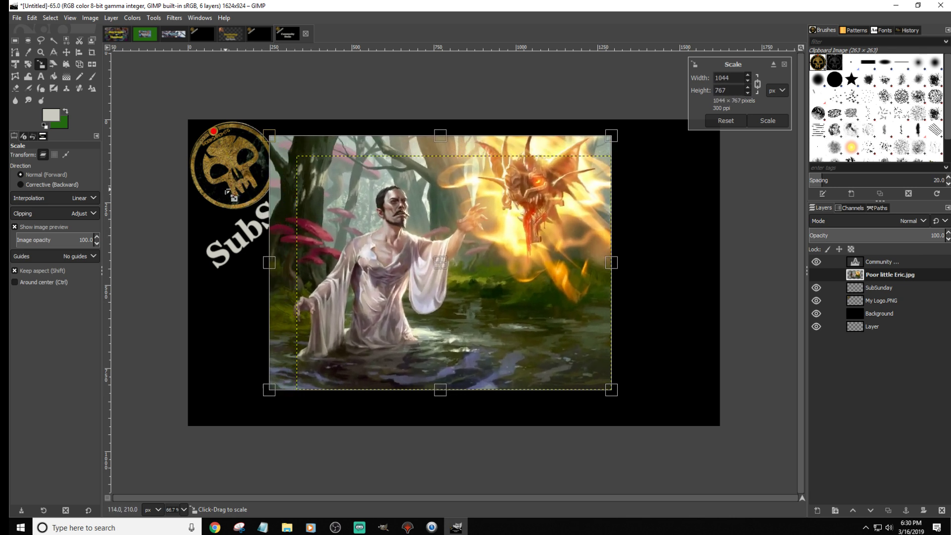
{"action": "left_click", "coordinate": [758, 85]}
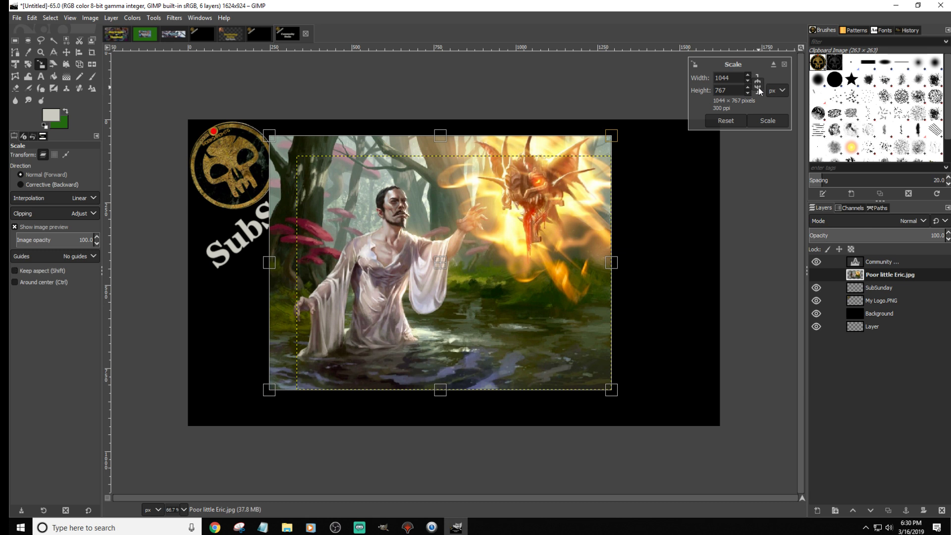
{"action": "left_click_drag", "start_coordinate": [269, 136], "coordinate": [187, 118]}
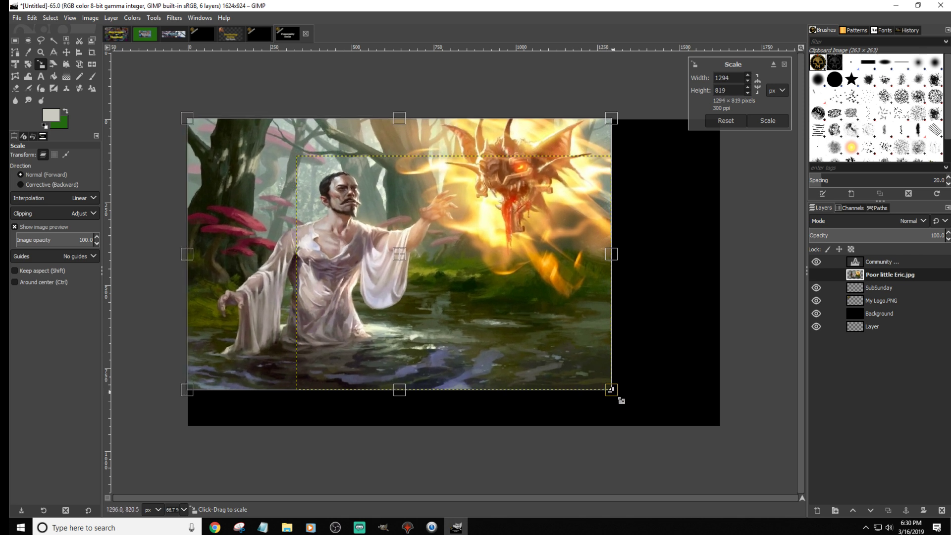
{"action": "left_click_drag", "start_coordinate": [616, 396], "coordinate": [724, 427]}
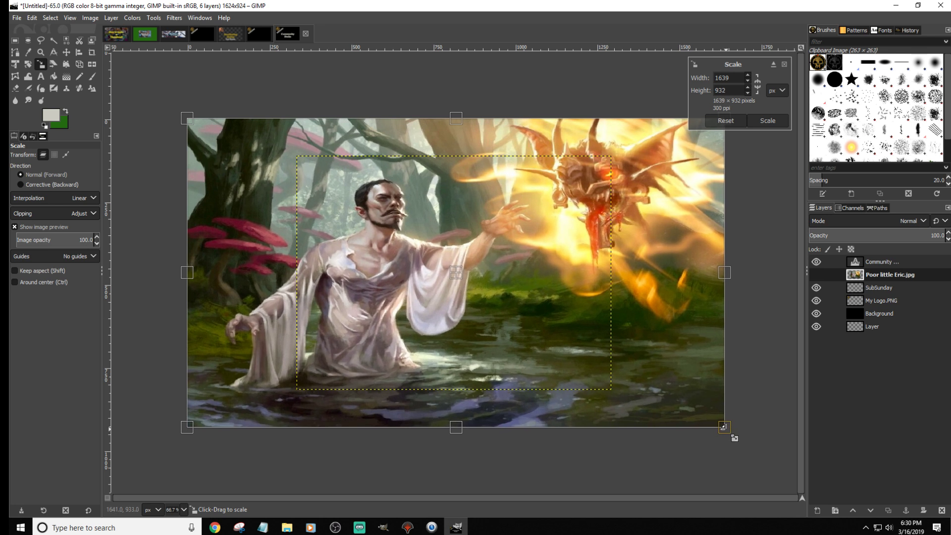
{"action": "left_click", "coordinate": [768, 120]}
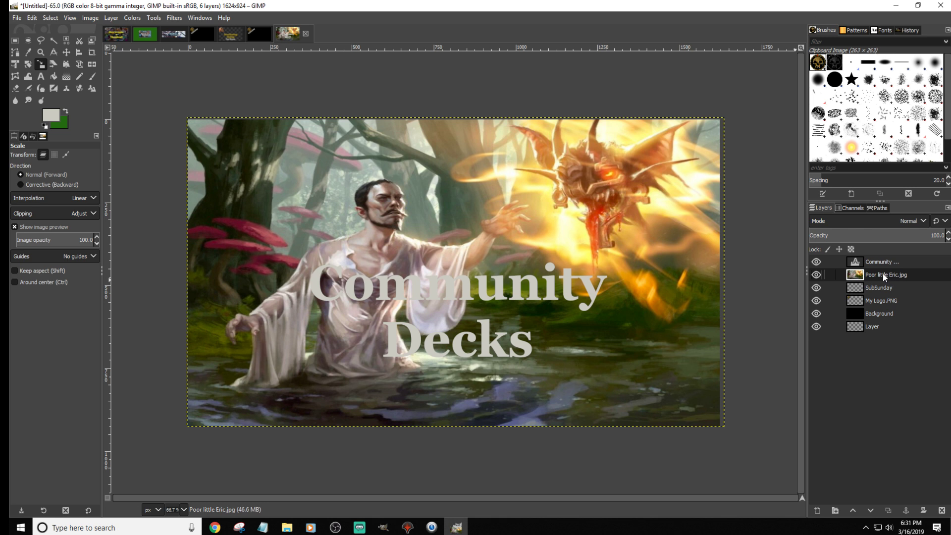
Step: Move the artwork layer beneath the black Background layer and lower the Background layer's opacity to 50
{"action": "left_click_drag", "start_coordinate": [882, 274], "coordinate": [885, 324]}
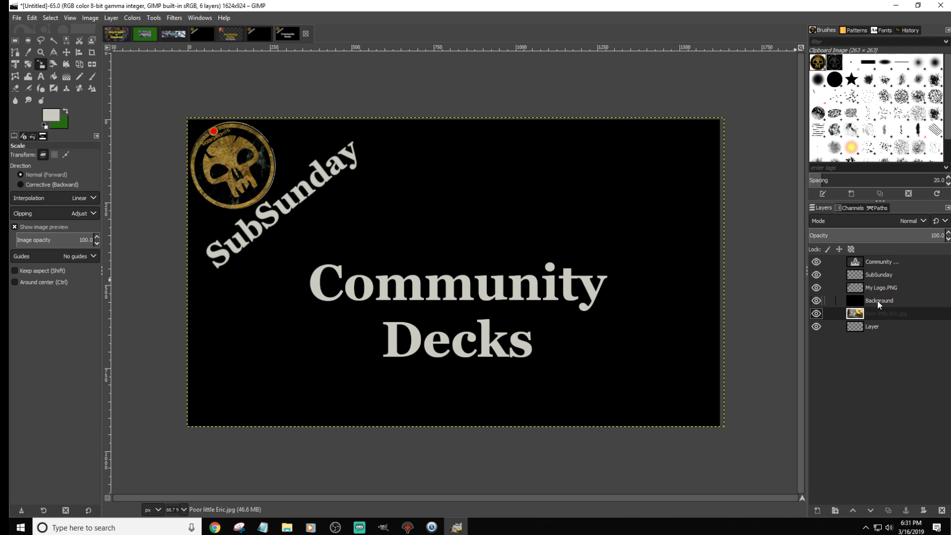
{"action": "left_click", "coordinate": [878, 301]}
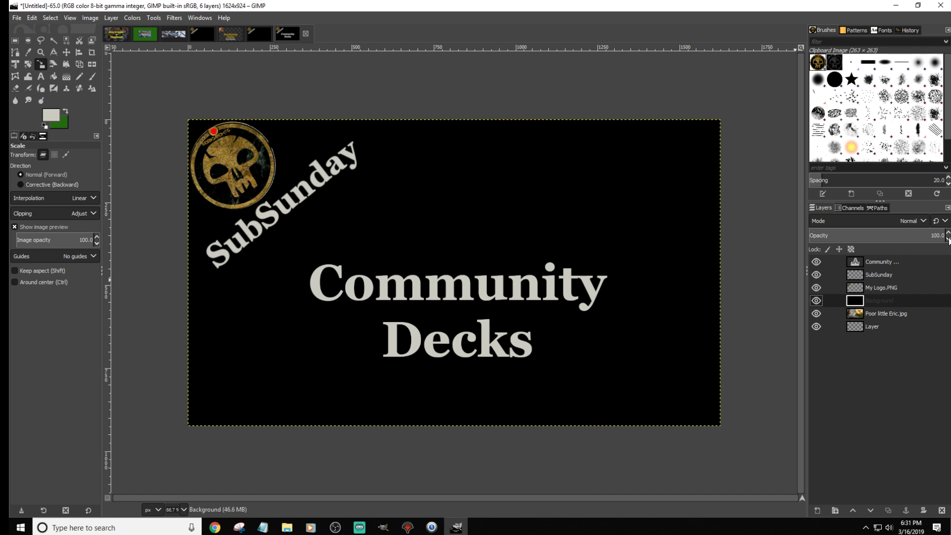
{"action": "left_click_drag", "start_coordinate": [948, 240], "coordinate": [949, 240]}
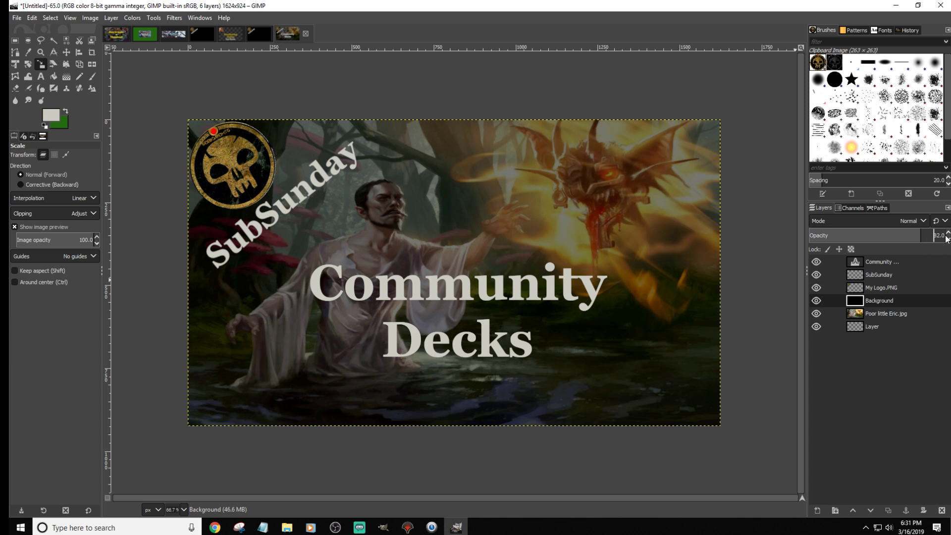
{"action": "left_click_drag", "start_coordinate": [949, 240], "coordinate": [949, 240]}
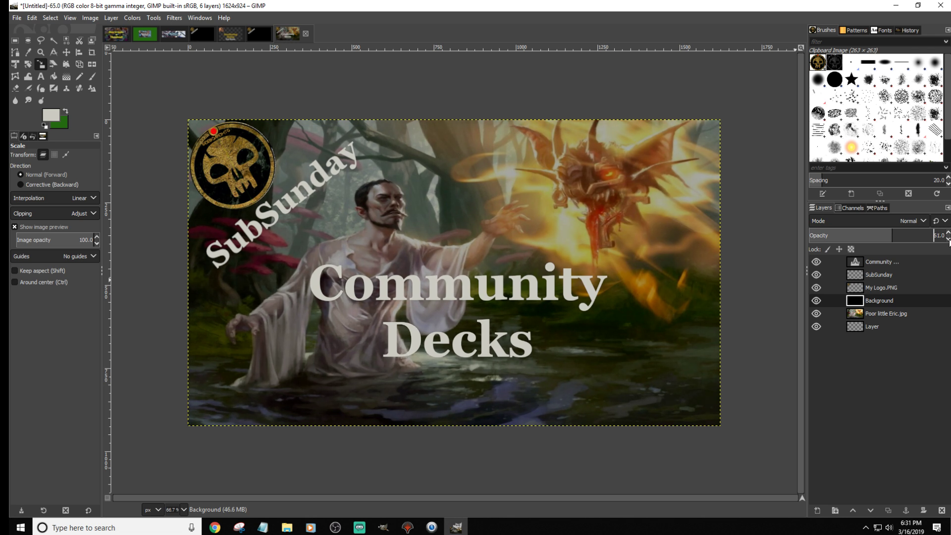
{"action": "left_click", "coordinate": [948, 241]}
{"action": "left_click_drag", "start_coordinate": [948, 241], "coordinate": [948, 240]}
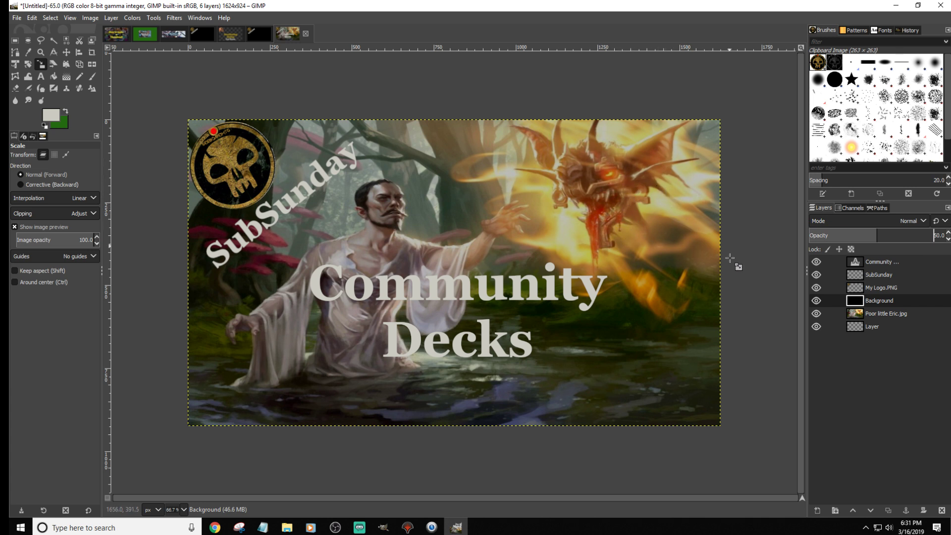
{"action": "left_click", "coordinate": [870, 301]}
{"action": "left_click", "coordinate": [874, 262]}
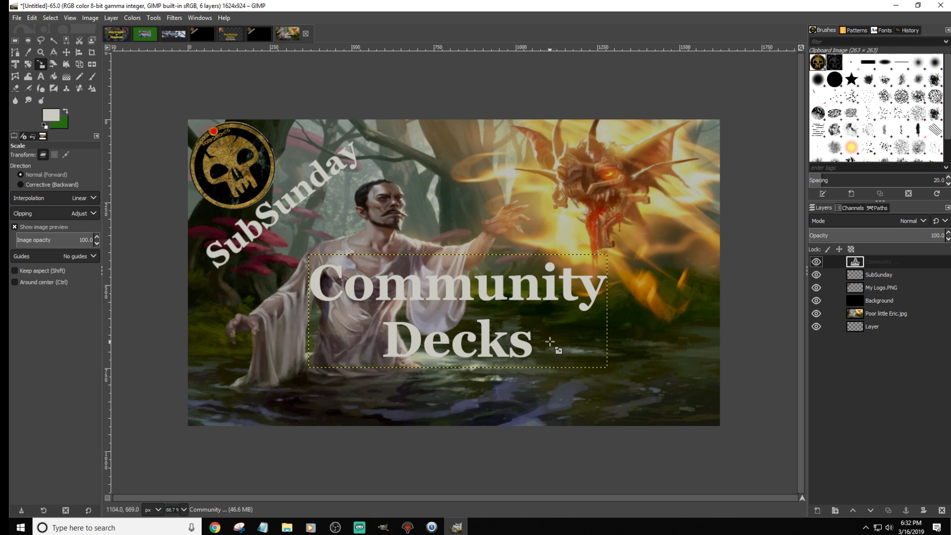
{"action": "mouse_move", "coordinate": [555, 343]}
{"action": "left_mouse_down"}
{"action": "mouse_move", "coordinate": [465, 326]}
{"action": "mouse_move", "coordinate": [565, 345]}
{"action": "left_mouse_up"}
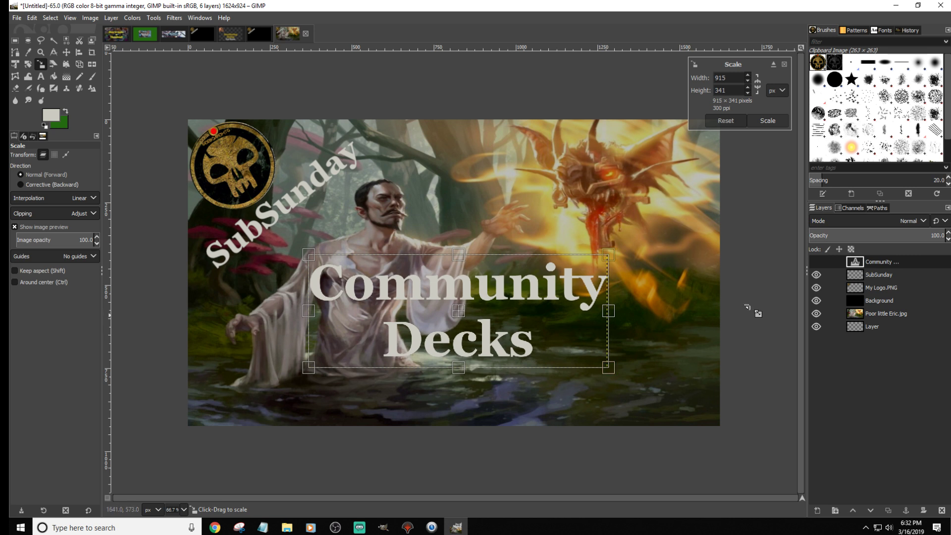
{"action": "key", "text": "ctrl+z"}
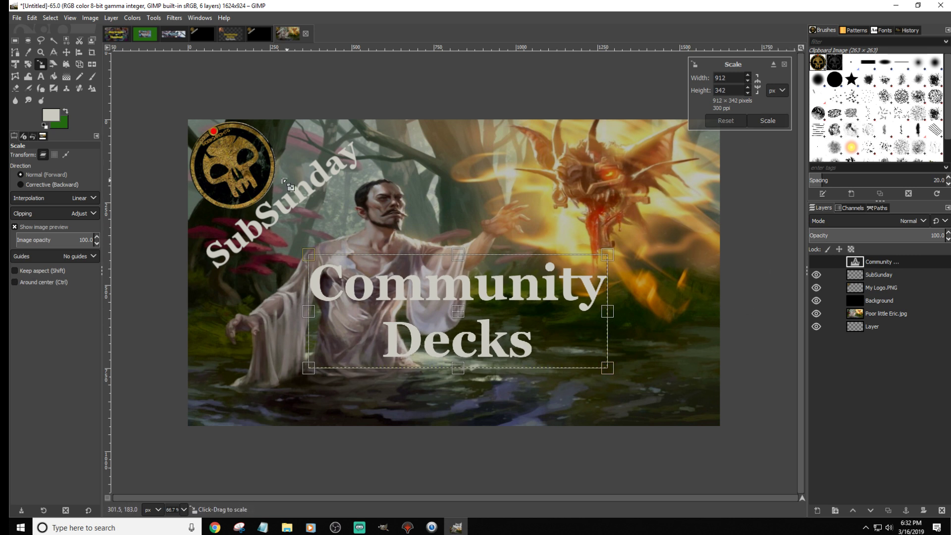
Step: Open the colour settings for the Community Decks text and pick the dark green 0d6410
{"action": "left_click", "coordinate": [40, 76]}
{"action": "left_click", "coordinate": [509, 321]}
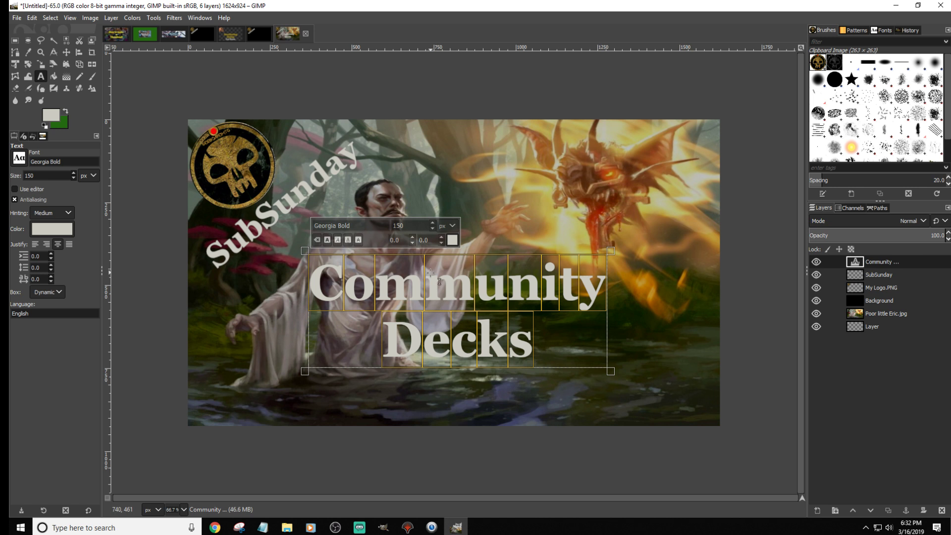
{"action": "left_click", "coordinate": [452, 240]}
{"action": "left_click", "coordinate": [442, 249]}
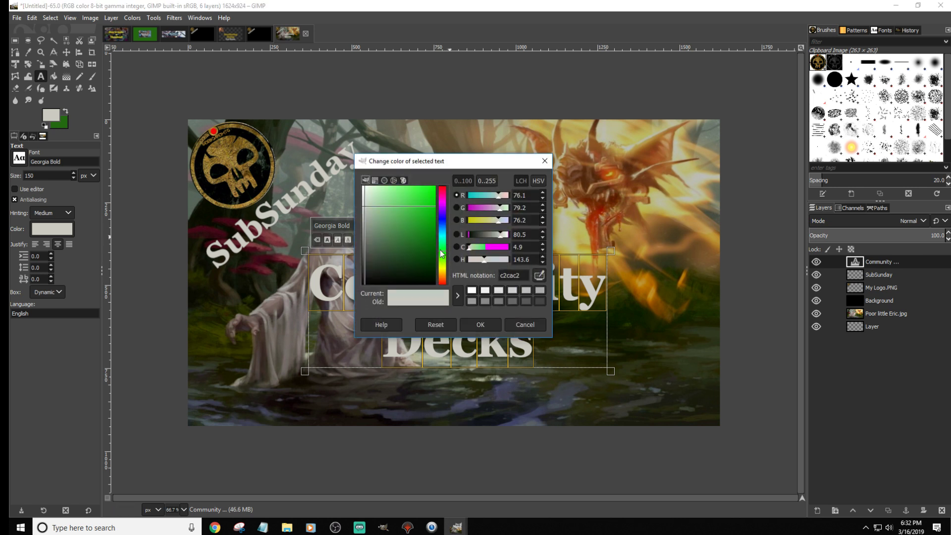
{"action": "left_click_drag", "start_coordinate": [373, 209], "coordinate": [426, 246]}
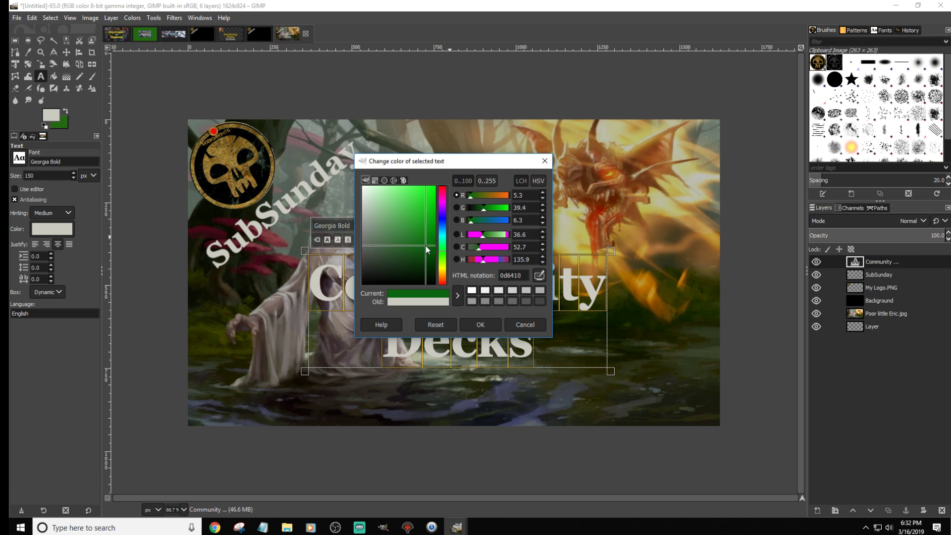
Step: With the Background layer temporarily hidden, recolour the Community Decks text with dark green 152b00 sampled from the artwork
{"action": "left_click", "coordinate": [539, 275]}
{"action": "left_click", "coordinate": [819, 313]}
{"action": "left_click", "coordinate": [818, 313]}
{"action": "left_click", "coordinate": [816, 300]}
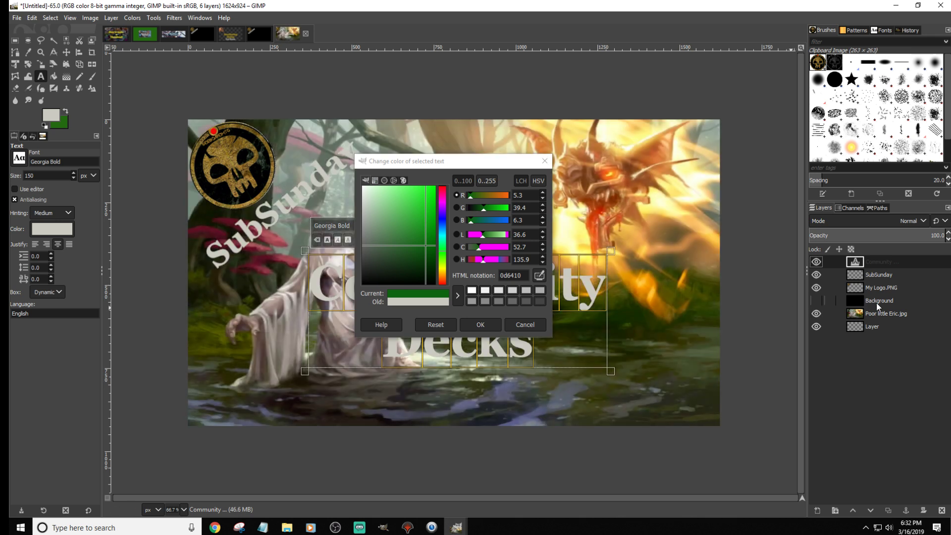
{"action": "left_click", "coordinate": [538, 274]}
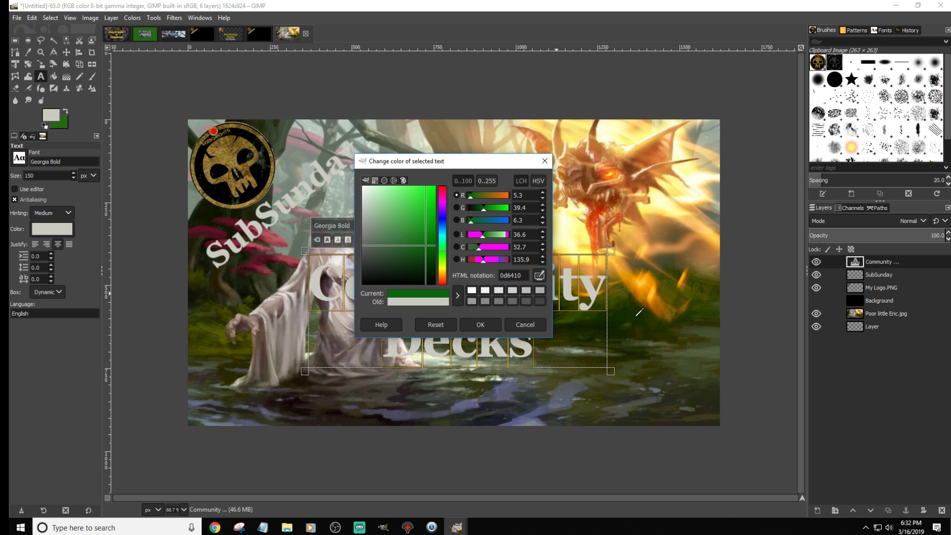
{"action": "left_click", "coordinate": [619, 316]}
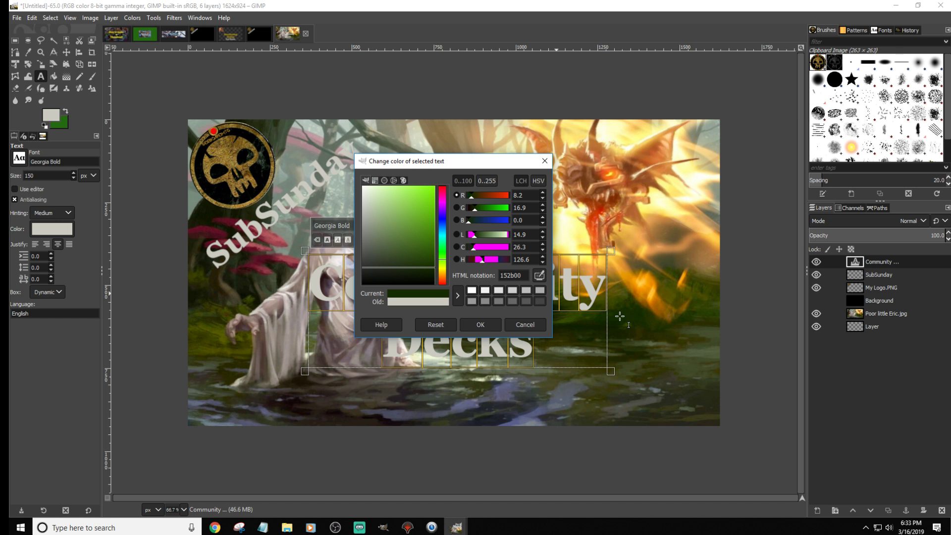
{"action": "left_click", "coordinate": [479, 325]}
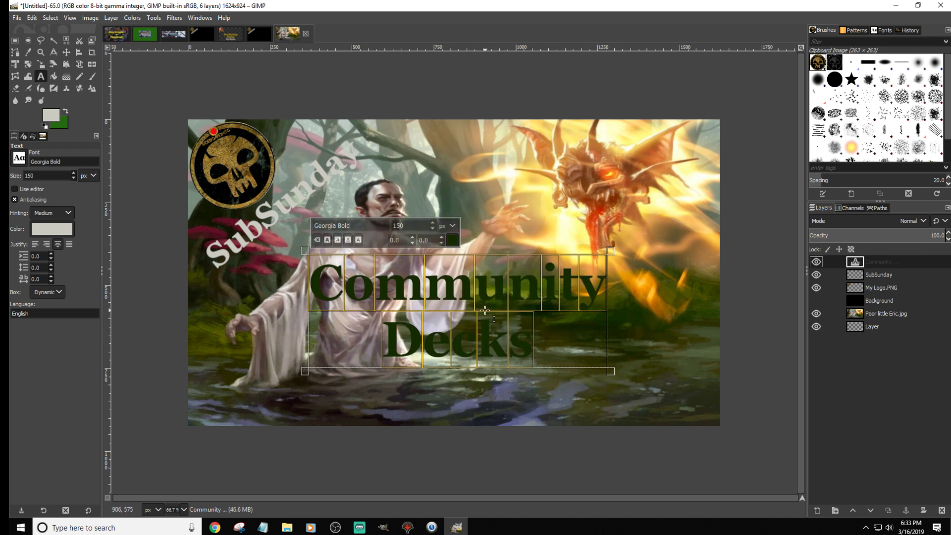
{"action": "left_click", "coordinate": [819, 301]}
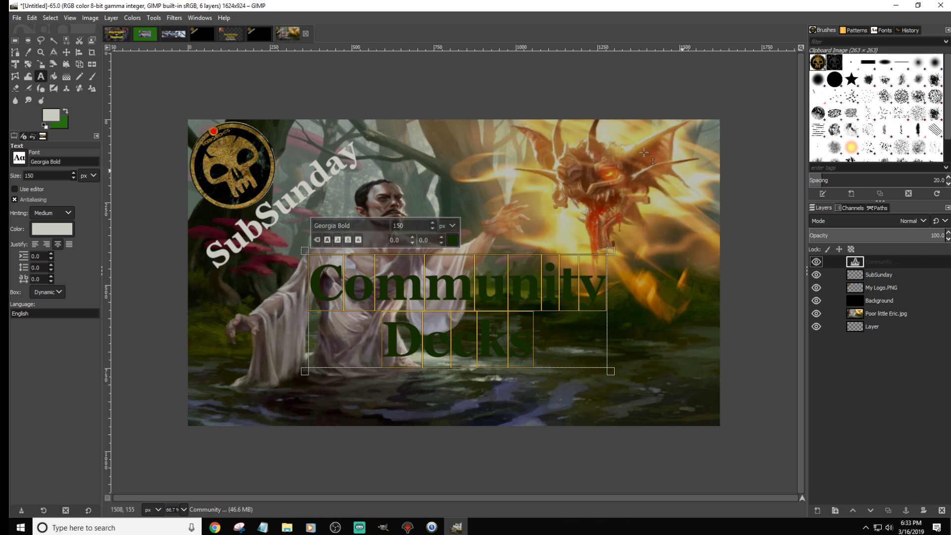
{"action": "left_click", "coordinate": [175, 18]}
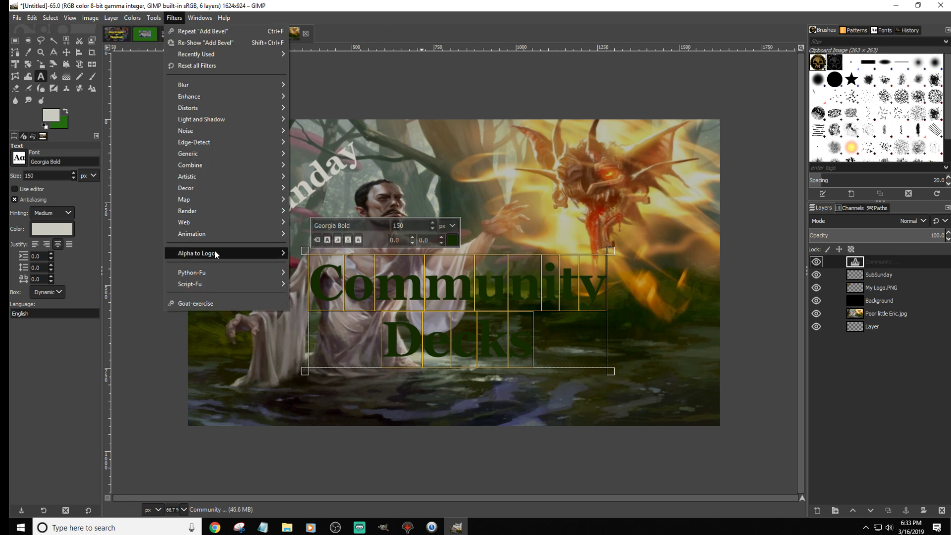
{"action": "mouse_move", "coordinate": [215, 253]}
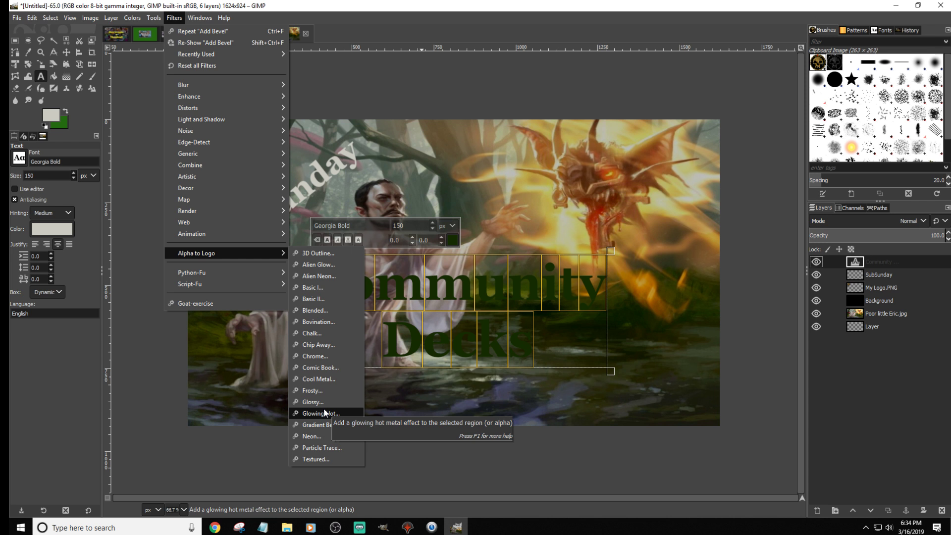
{"action": "left_click", "coordinate": [851, 371]}
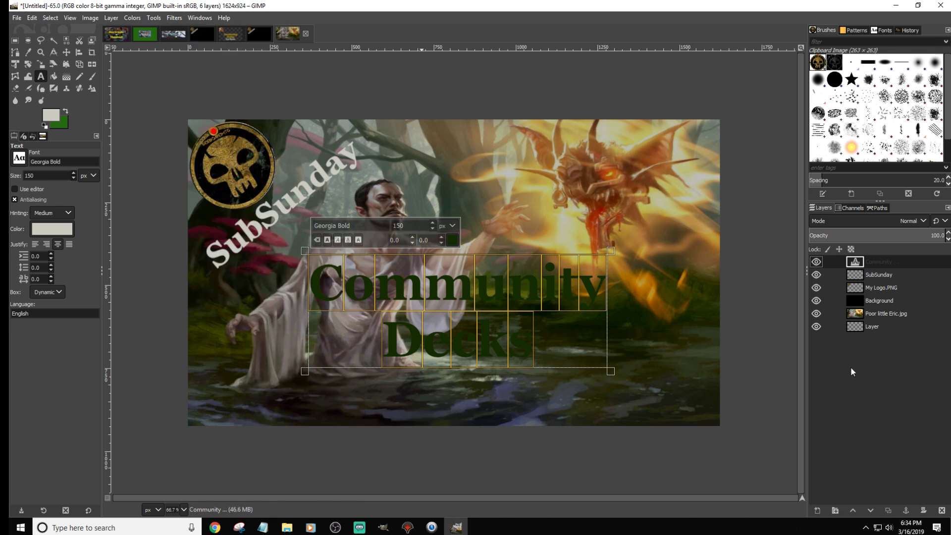
{"action": "right_click", "coordinate": [876, 261]}
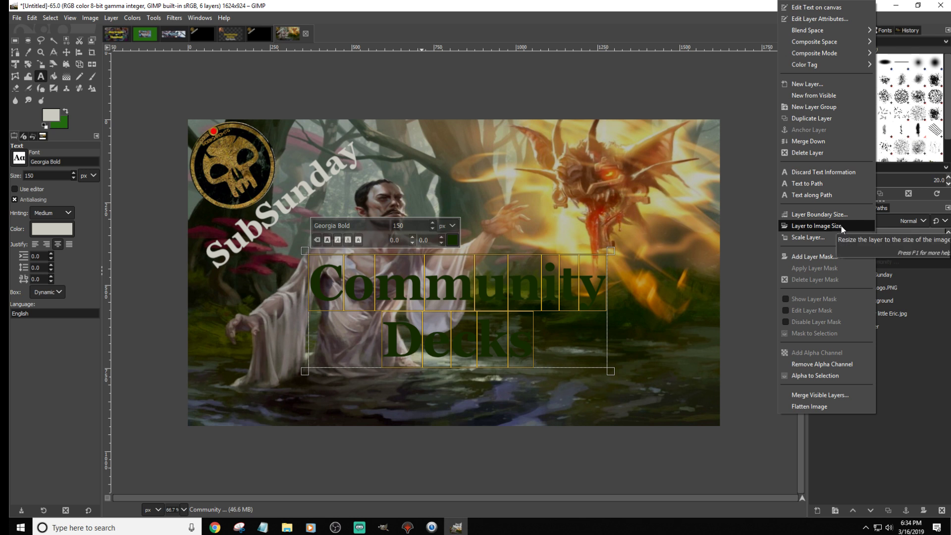
{"action": "left_click", "coordinate": [904, 375]}
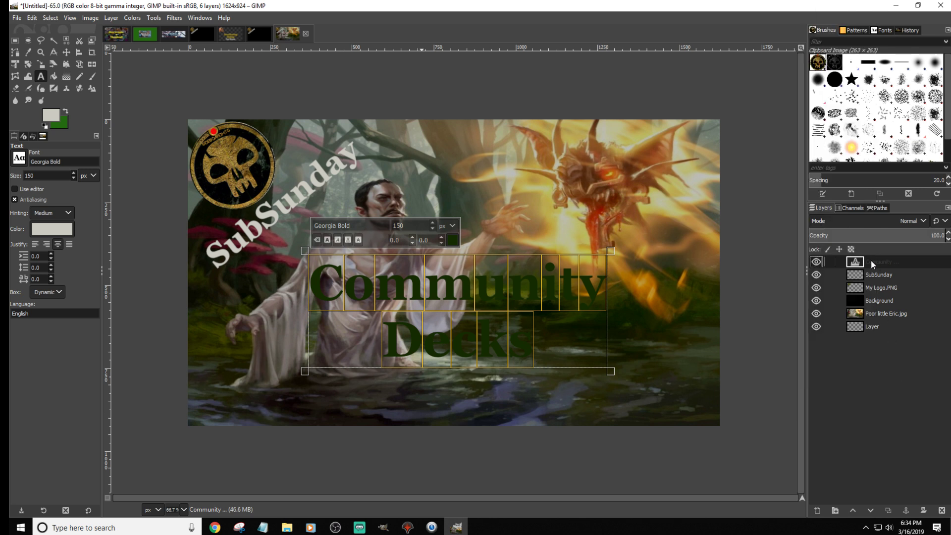
Step: Try the Glowing Hot logo effect on the Community Decks text layer
{"action": "left_click", "coordinate": [173, 19]}
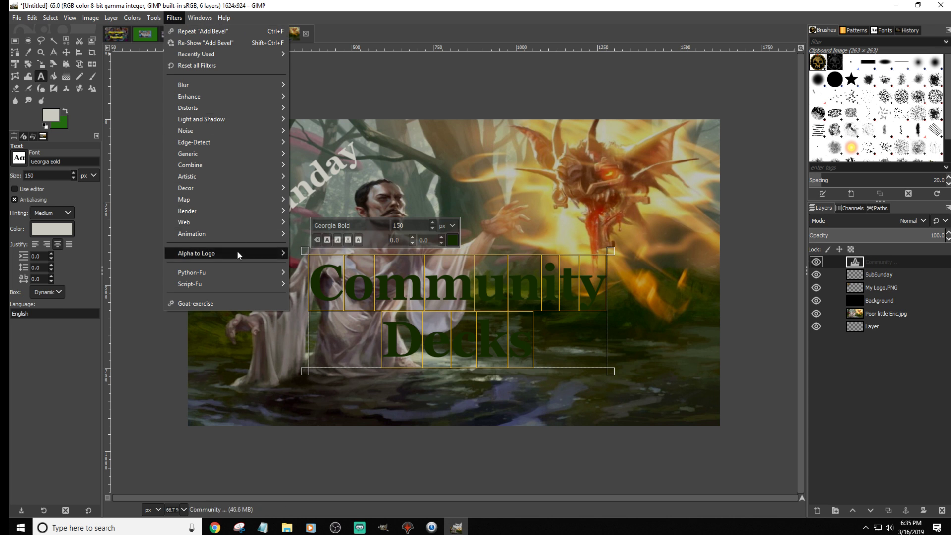
{"action": "mouse_move", "coordinate": [237, 254]}
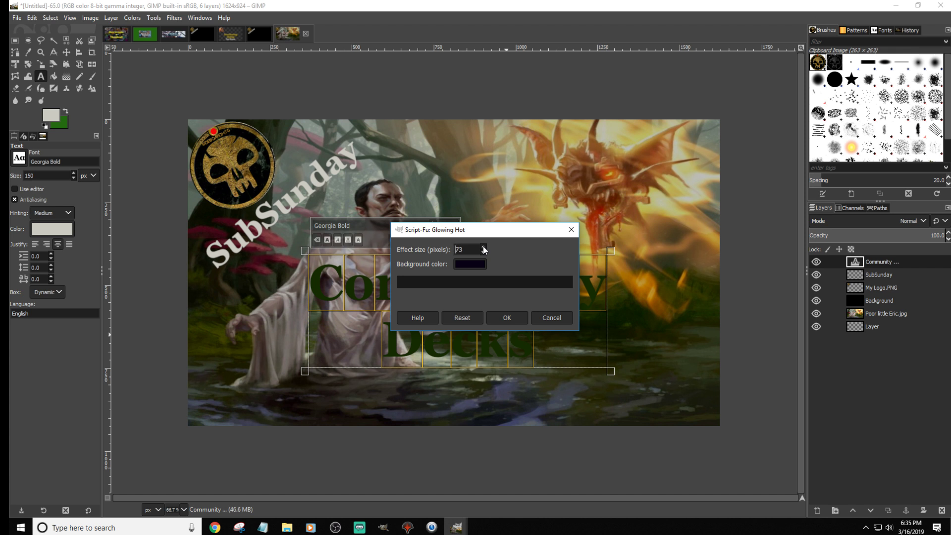
{"action": "left_click", "coordinate": [505, 318]}
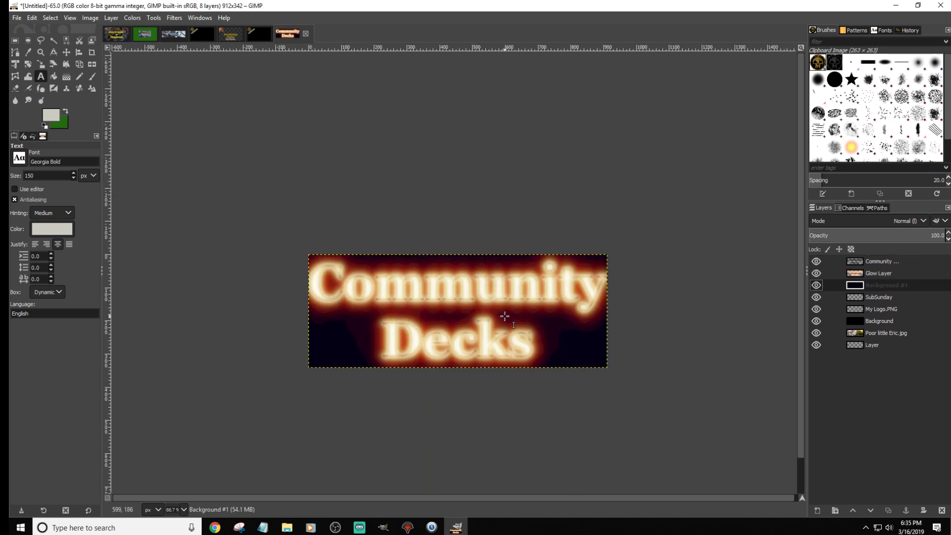
Step: Check the layers produced by the Glowing Hot effect and undo the effect
{"action": "left_click", "coordinate": [854, 337]}
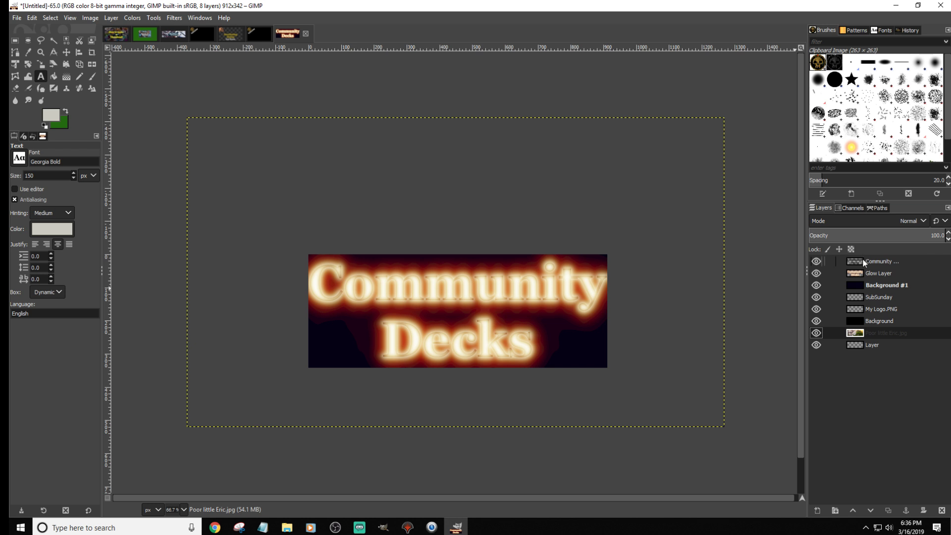
{"action": "left_click", "coordinate": [859, 309]}
{"action": "left_click", "coordinate": [858, 287]}
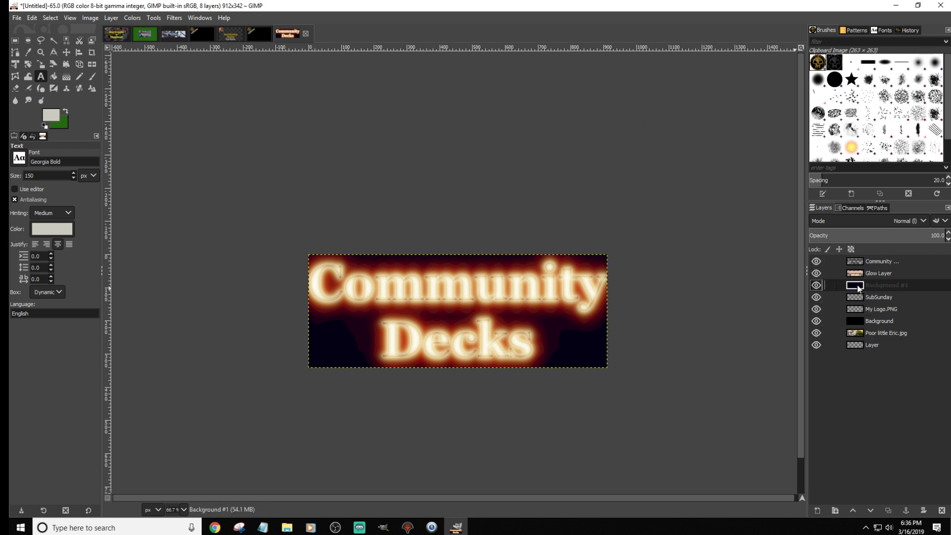
{"action": "key", "text": "ctrl+z"}
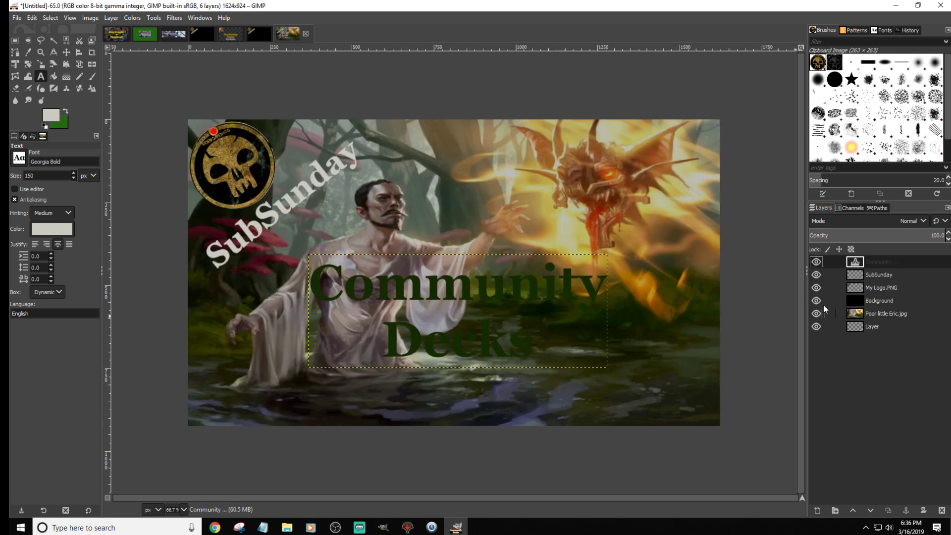
{"action": "right_click", "coordinate": [858, 265]}
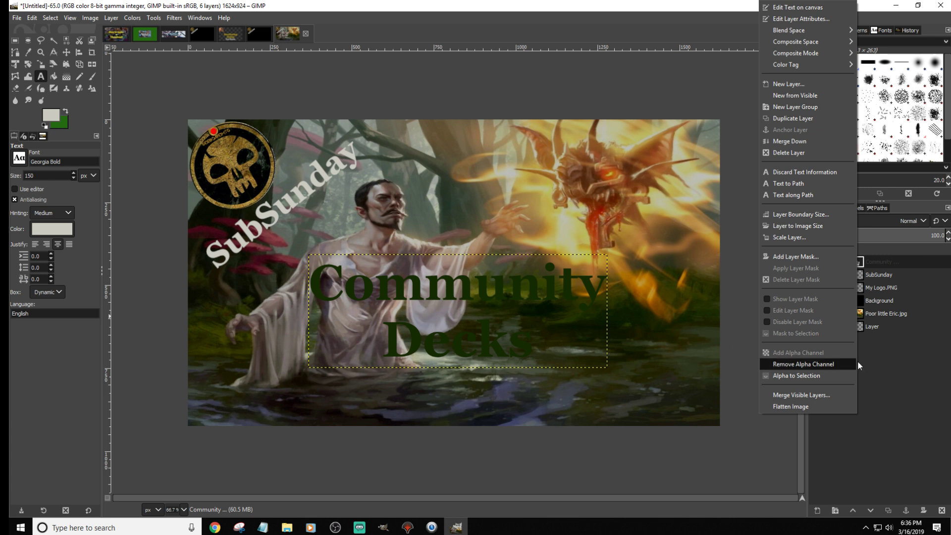
{"action": "left_click", "coordinate": [882, 349]}
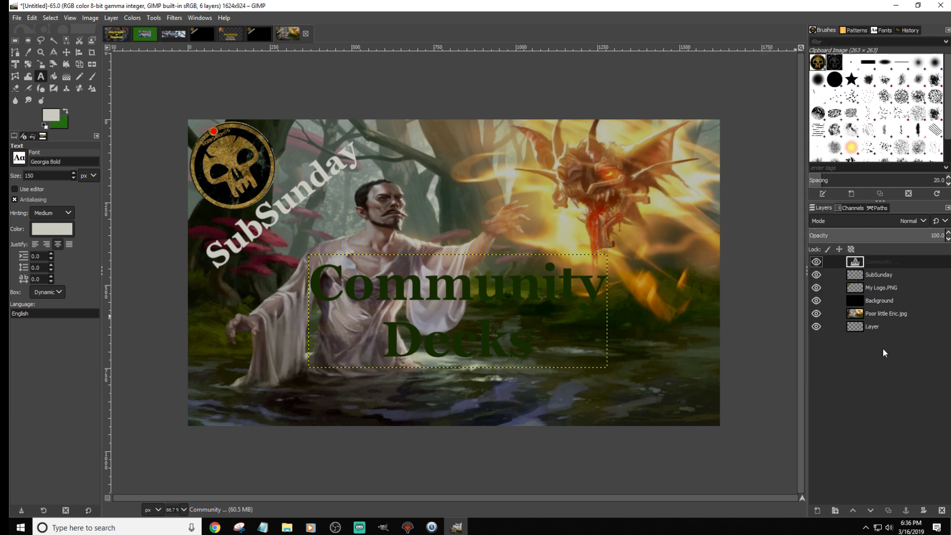
{"action": "right_click", "coordinate": [871, 263]}
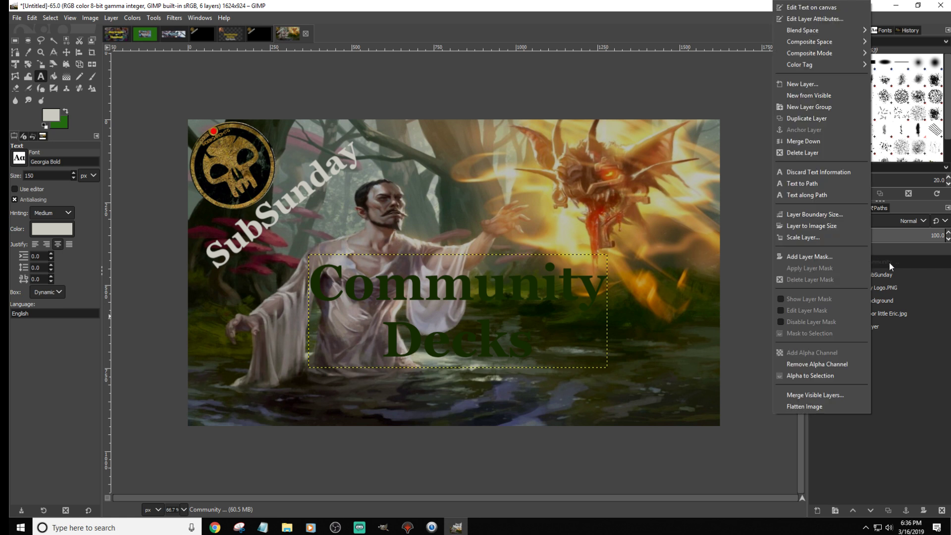
{"action": "left_click", "coordinate": [889, 262]}
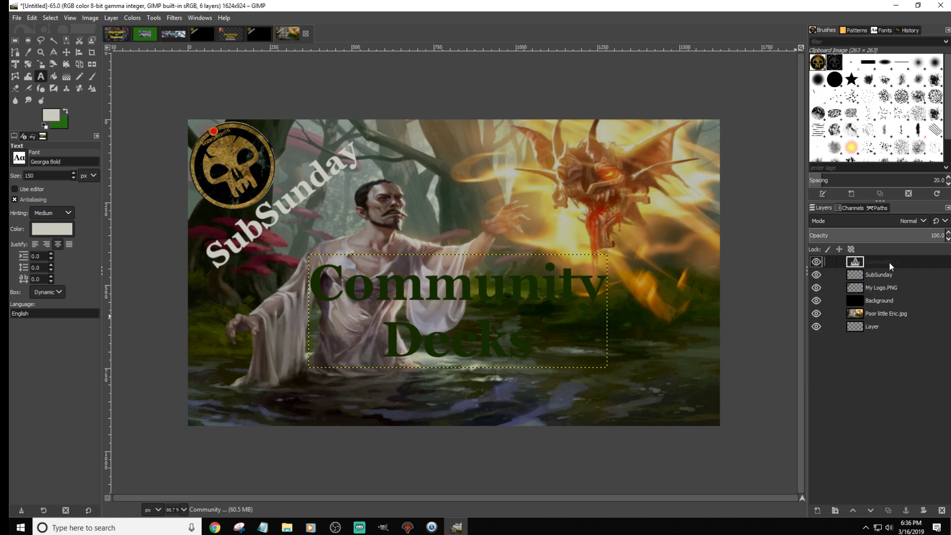
Step: Centre the Community Decks text vertically and horizontally on the canvas with the Align tool
{"action": "left_click", "coordinate": [78, 52]}
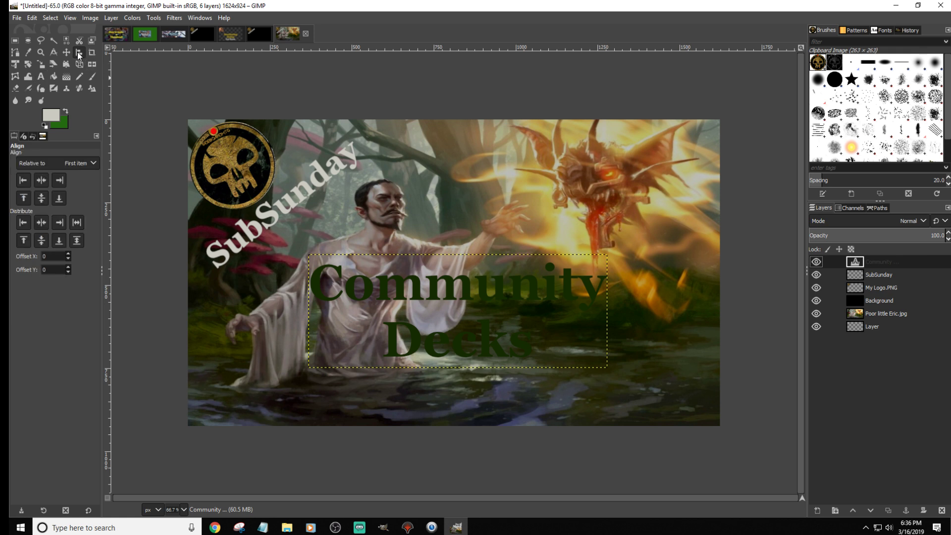
{"action": "left_click", "coordinate": [384, 283]}
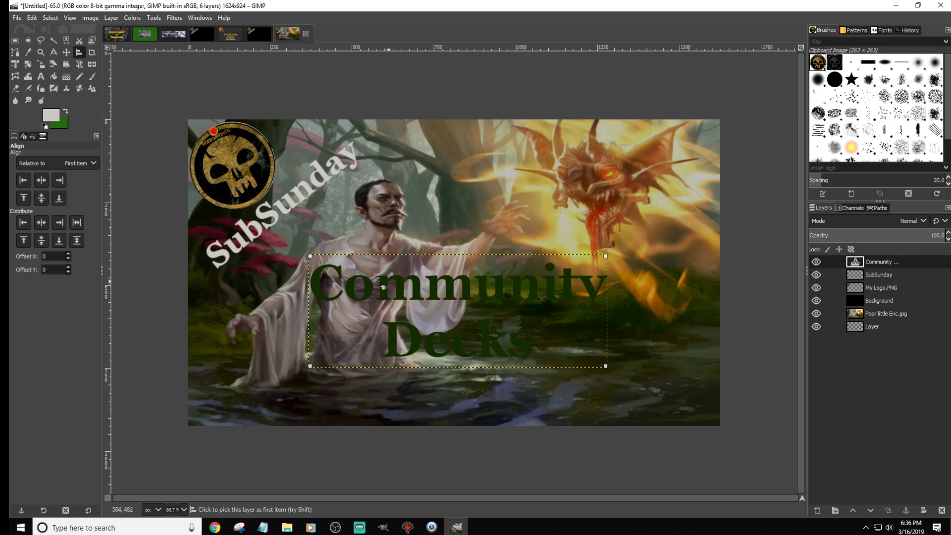
{"action": "left_click", "coordinate": [42, 198]}
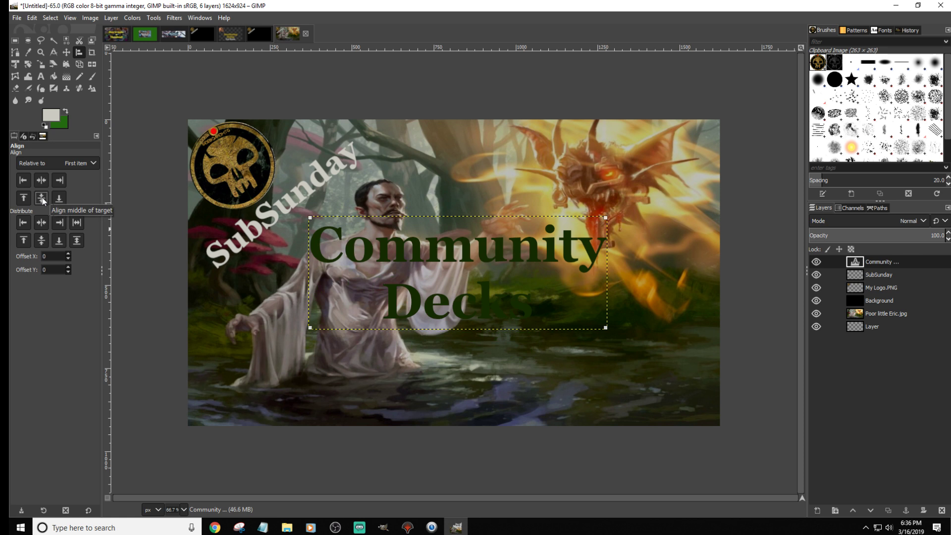
{"action": "left_click", "coordinate": [41, 225]}
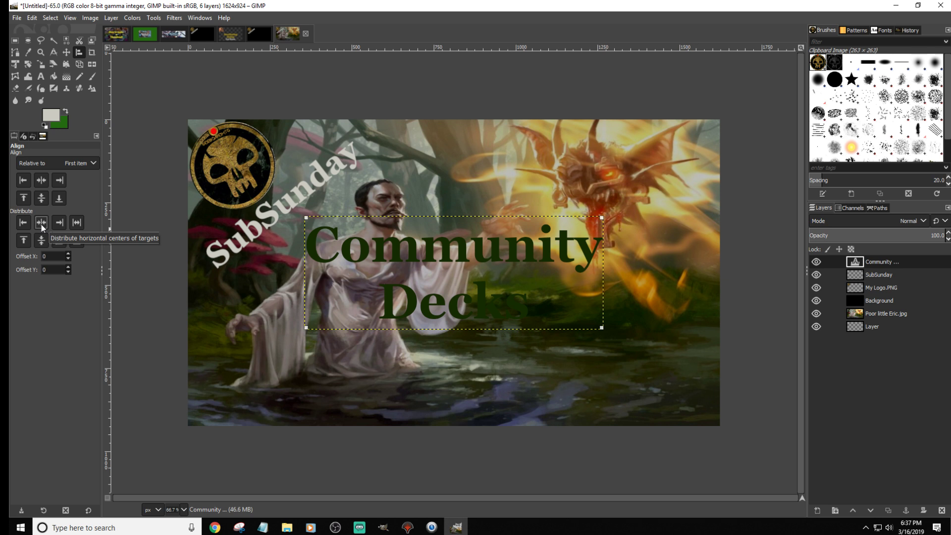
{"action": "left_click", "coordinate": [42, 224]}
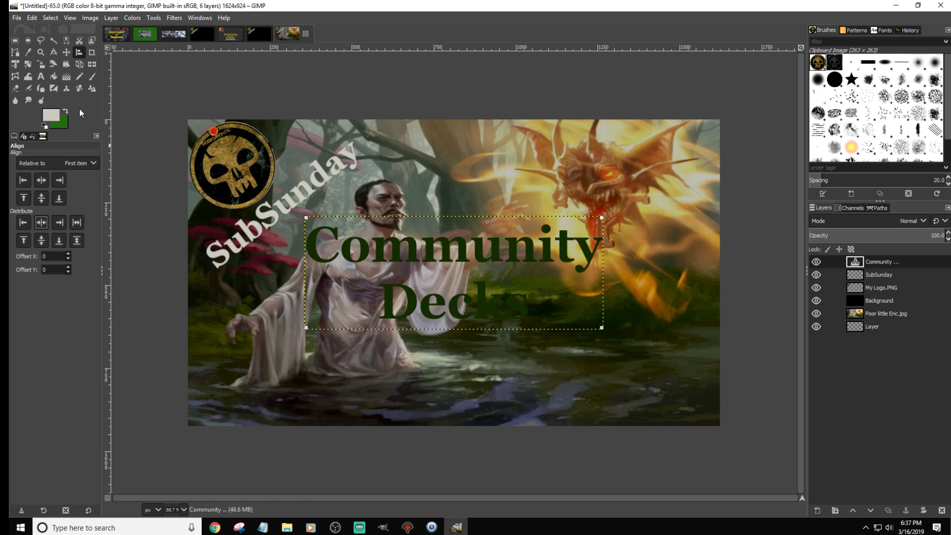
Step: Move the Community Decks text about 165 px down, then shift it slightly right of centre
{"action": "left_click", "coordinate": [65, 52]}
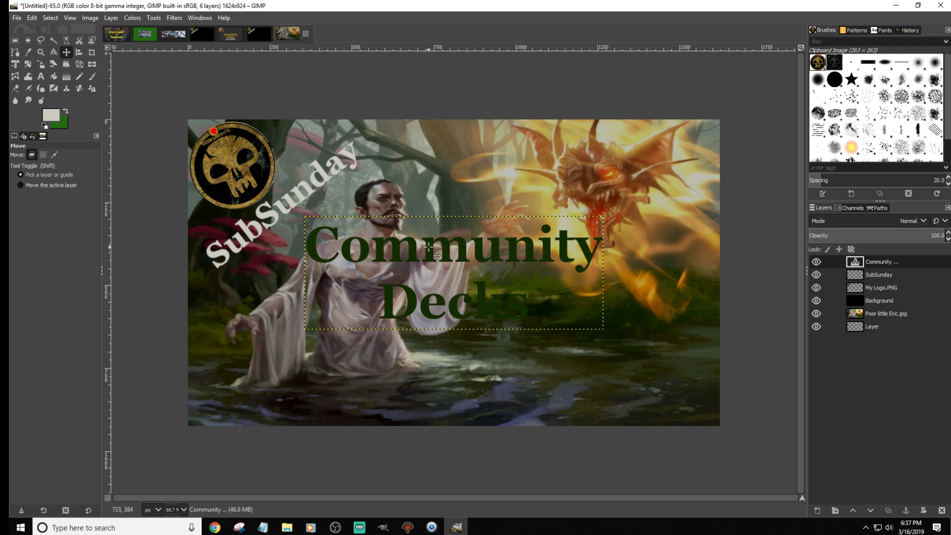
{"action": "left_click_drag", "start_coordinate": [429, 246], "coordinate": [429, 301]}
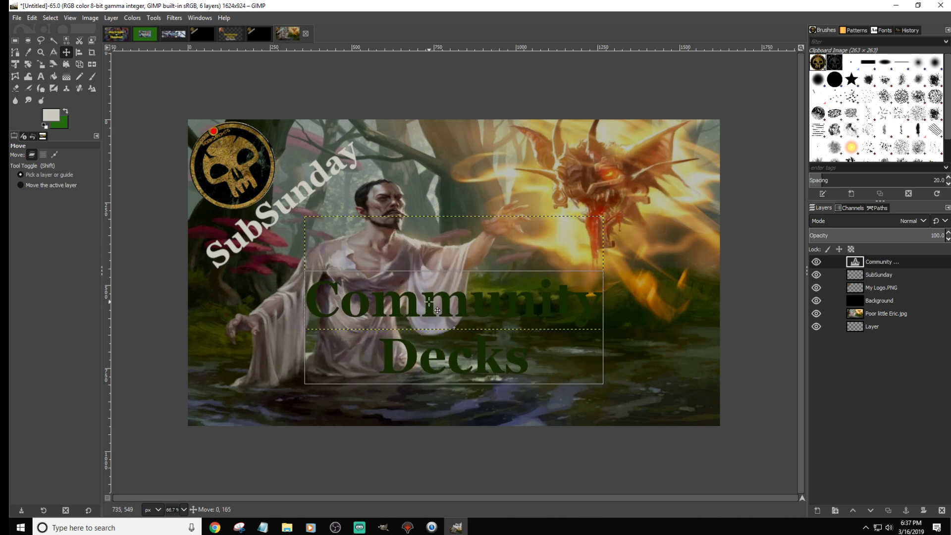
{"action": "left_click_drag", "start_coordinate": [429, 301], "coordinate": [450, 302]}
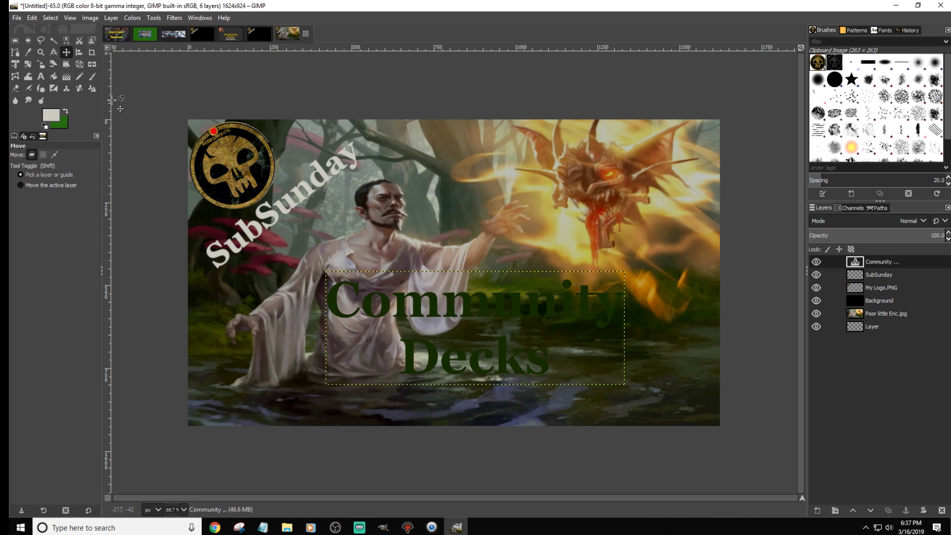
Step: Centre the Community Decks text horizontally again with the Align tool and move it slightly upward
{"action": "left_click", "coordinate": [80, 54]}
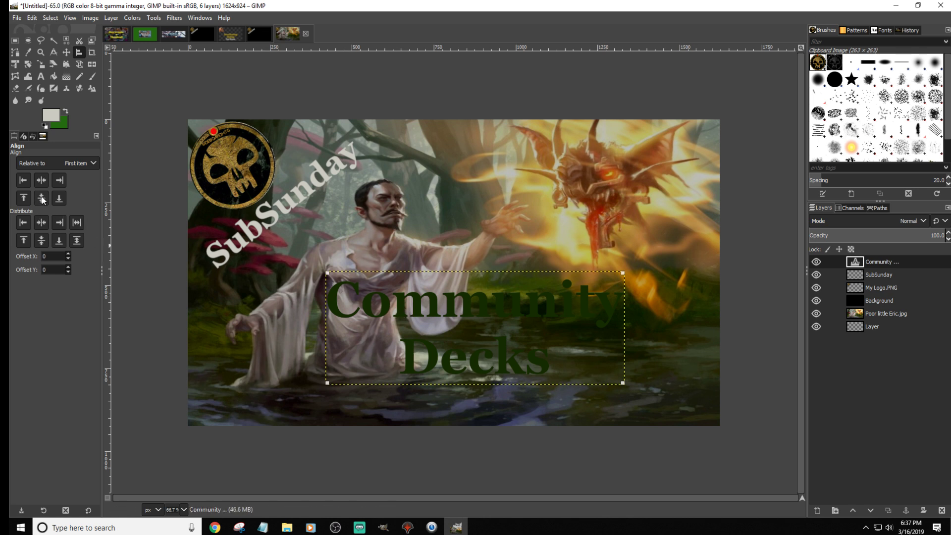
{"action": "left_click", "coordinate": [42, 224]}
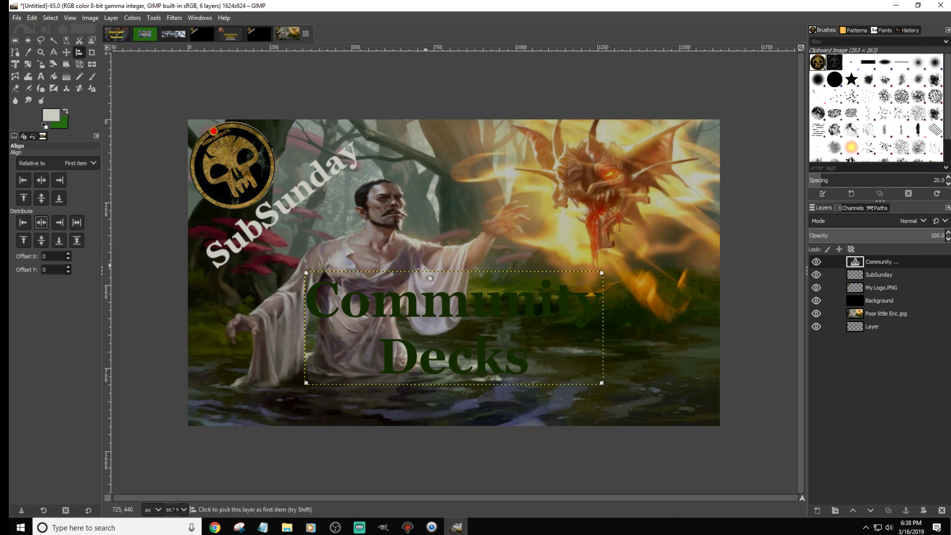
{"action": "left_click", "coordinate": [67, 53]}
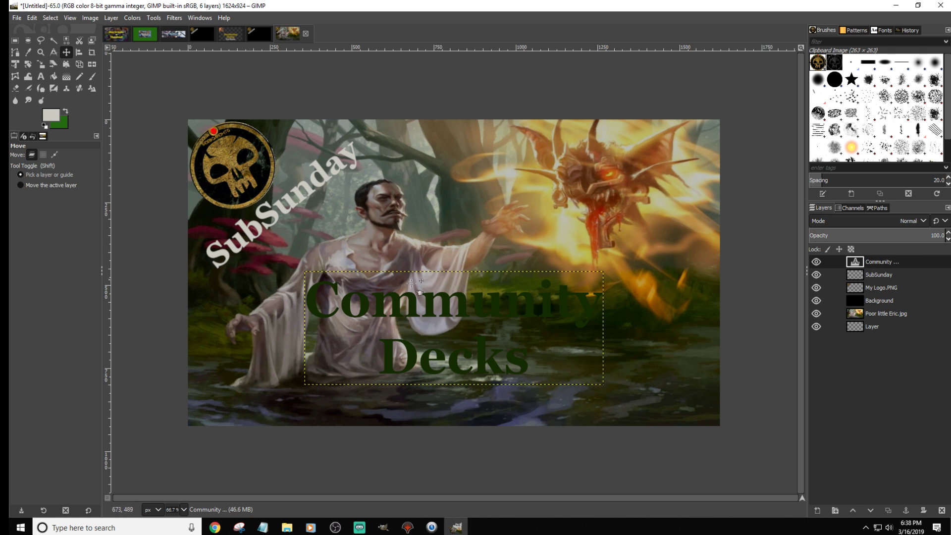
{"action": "left_click_drag", "start_coordinate": [430, 305], "coordinate": [430, 280]}
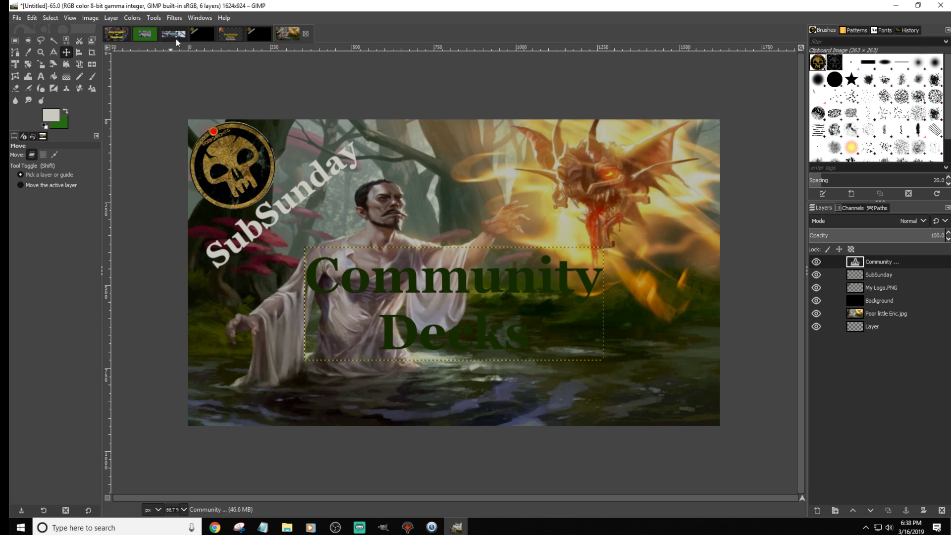
Step: Duplicate the Community Decks text layer and make the original beneath the copy the active layer
{"action": "right_click", "coordinate": [876, 263]}
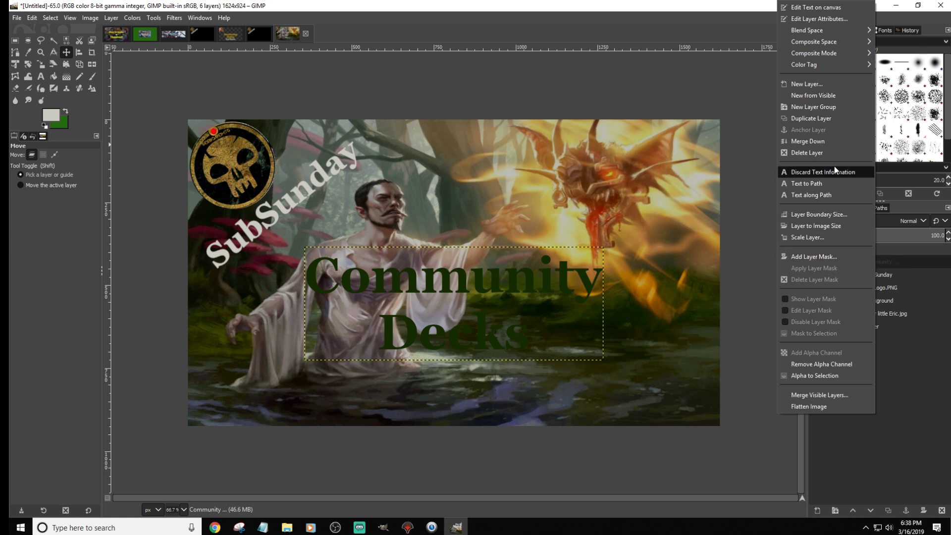
{"action": "left_click", "coordinate": [813, 118]}
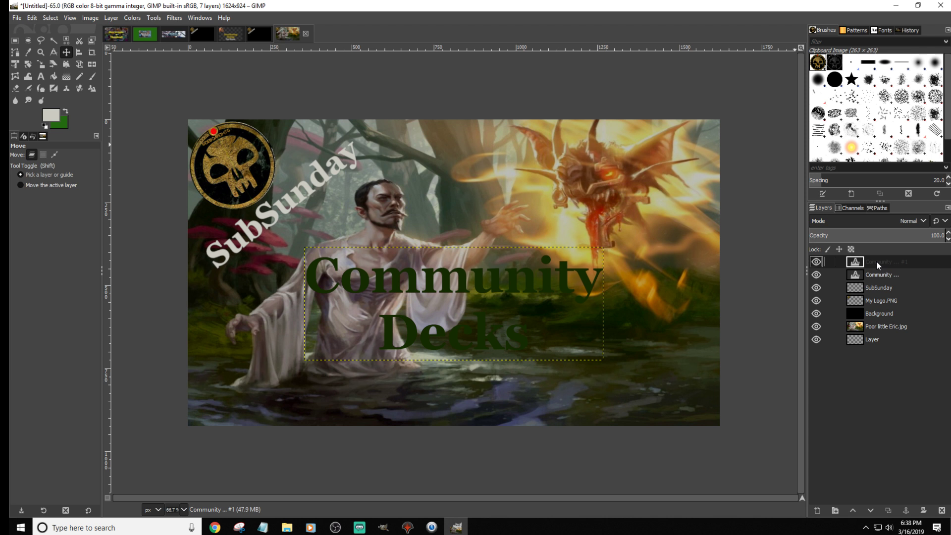
{"action": "left_click", "coordinate": [874, 273]}
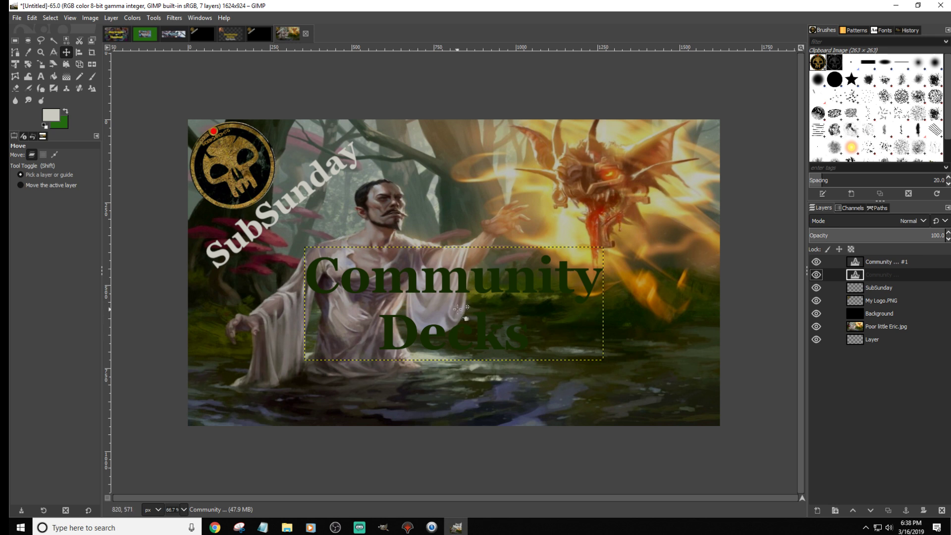
Step: Expand the topmost duplicate Community Decks text layer to the full image size
{"action": "left_click", "coordinate": [870, 261]}
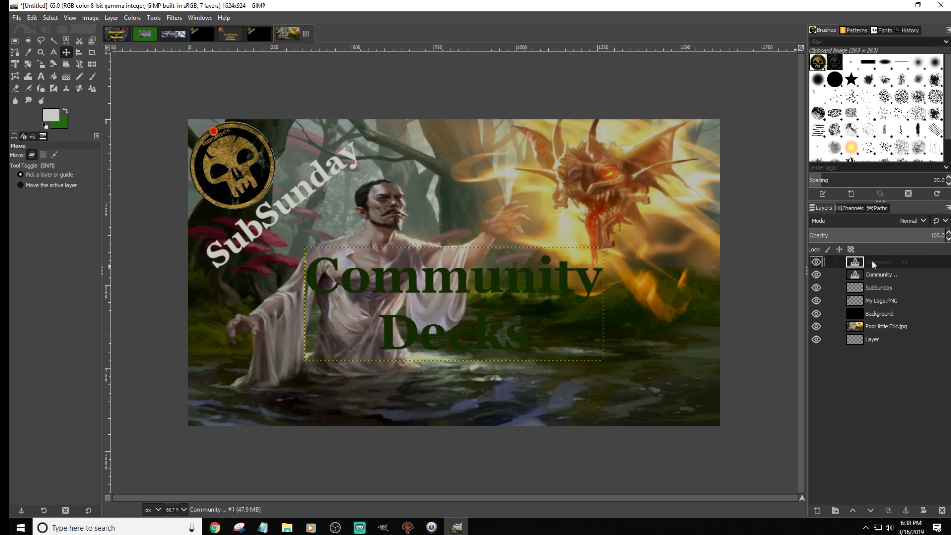
{"action": "right_click", "coordinate": [872, 260]}
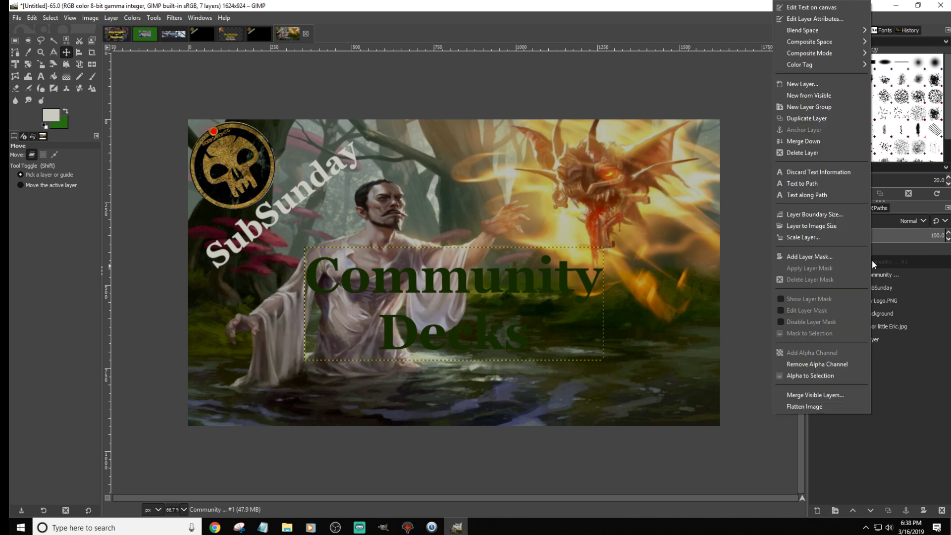
{"action": "left_click", "coordinate": [830, 227]}
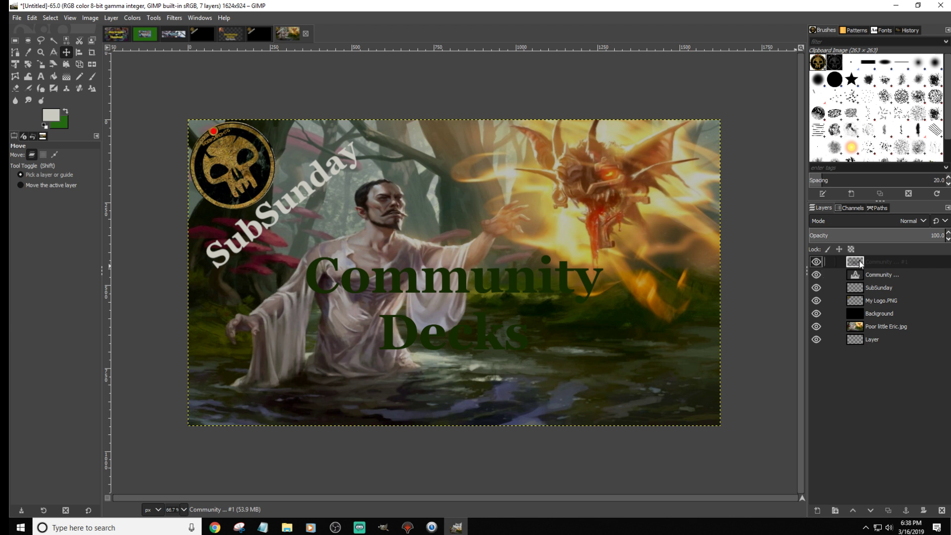
Step: Apply the Glowing Hot logo effect at 75 pixels to the duplicate text layer and delete the dark background layer it adds
{"action": "right_click", "coordinate": [860, 263]}
{"action": "left_click", "coordinate": [867, 260]}
{"action": "left_click", "coordinate": [173, 19]}
{"action": "mouse_move", "coordinate": [228, 254]}
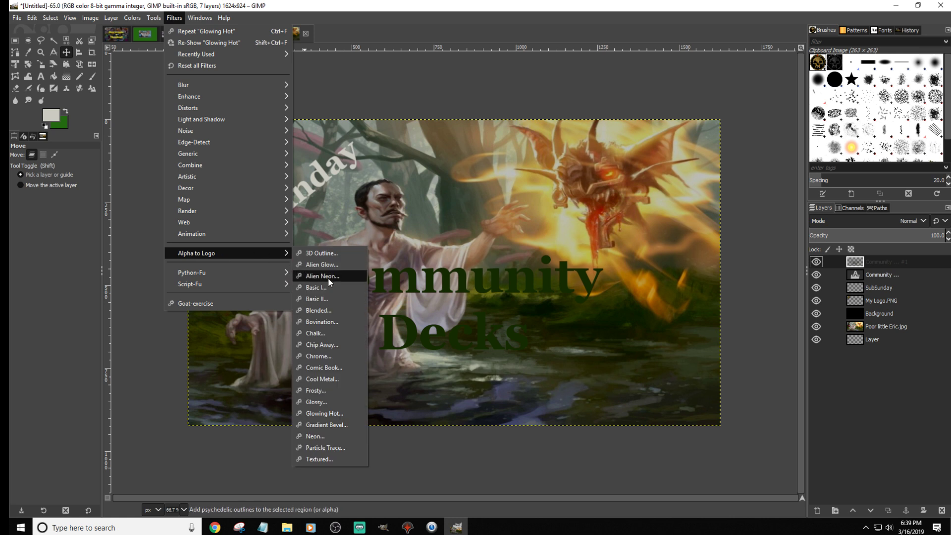
{"action": "left_click", "coordinate": [324, 413]}
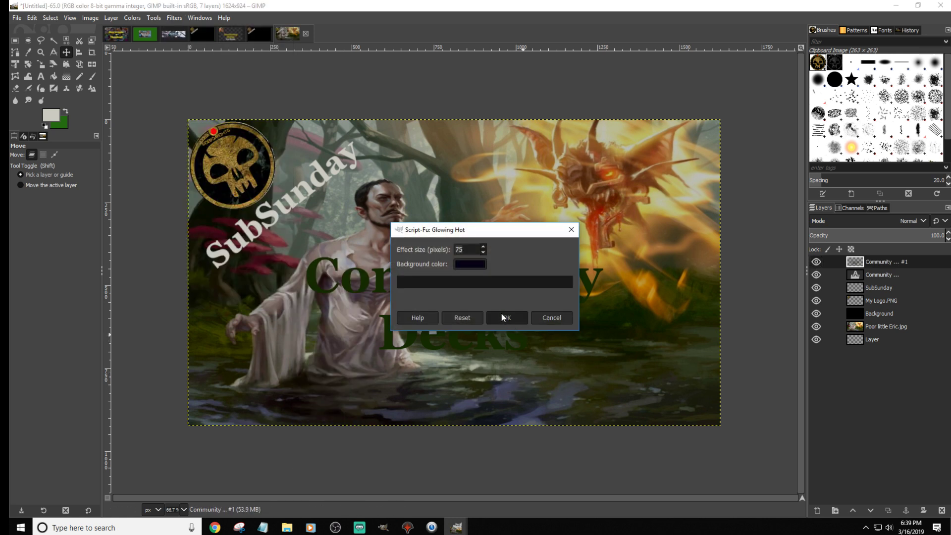
{"action": "left_click", "coordinate": [525, 317]}
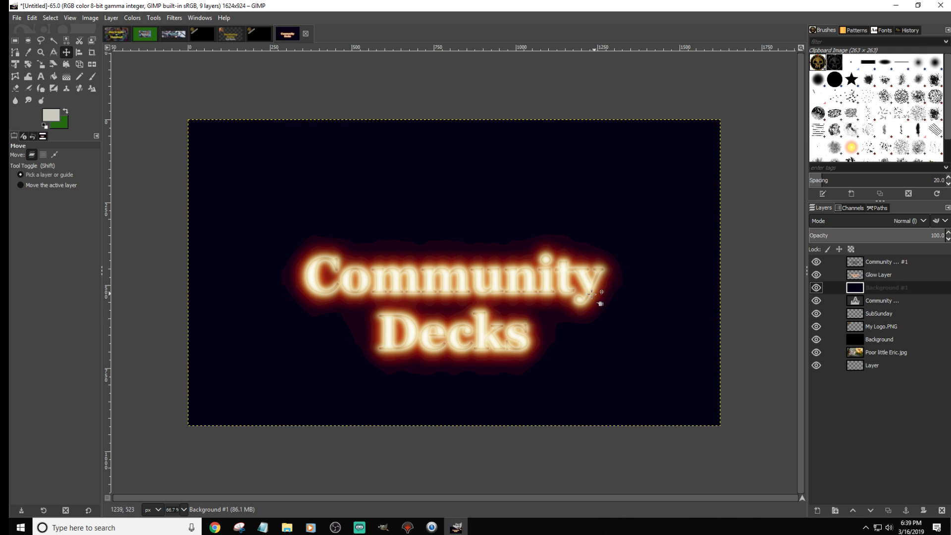
{"action": "right_click", "coordinate": [859, 289]}
{"action": "left_click", "coordinate": [805, 143]}
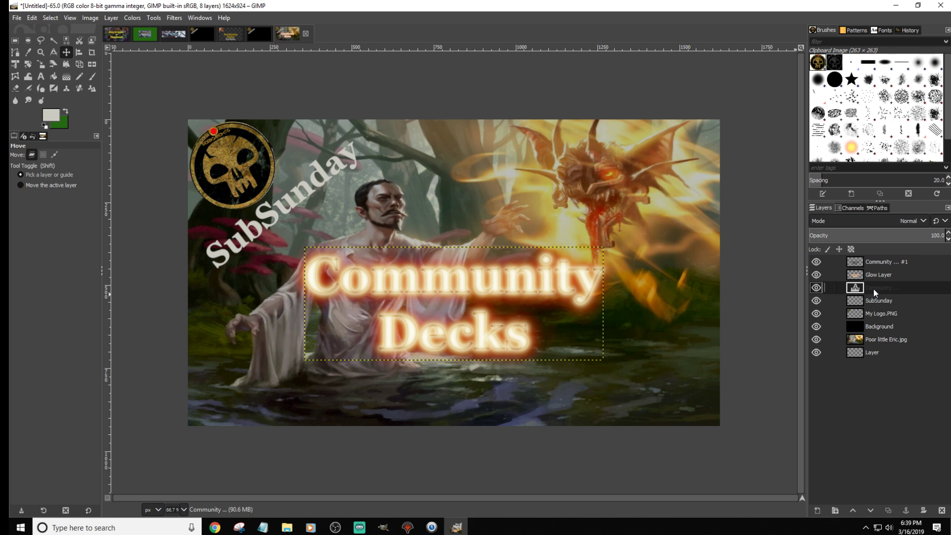
Step: Try the Glow Layer at 85% opacity and restore it to 100%
{"action": "left_click", "coordinate": [873, 276]}
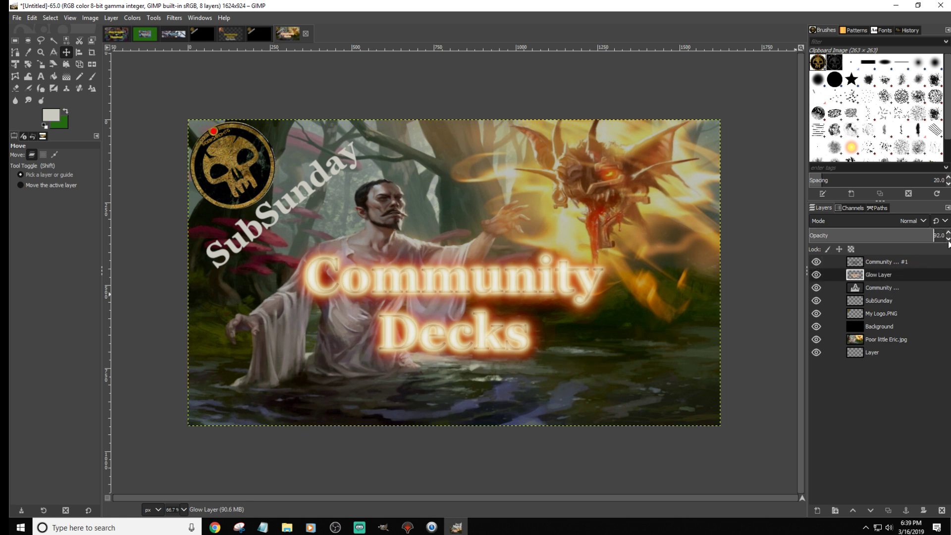
{"action": "scroll", "coordinate": [948, 243], "scroll_direction": "down", "scroll_amount": 8}
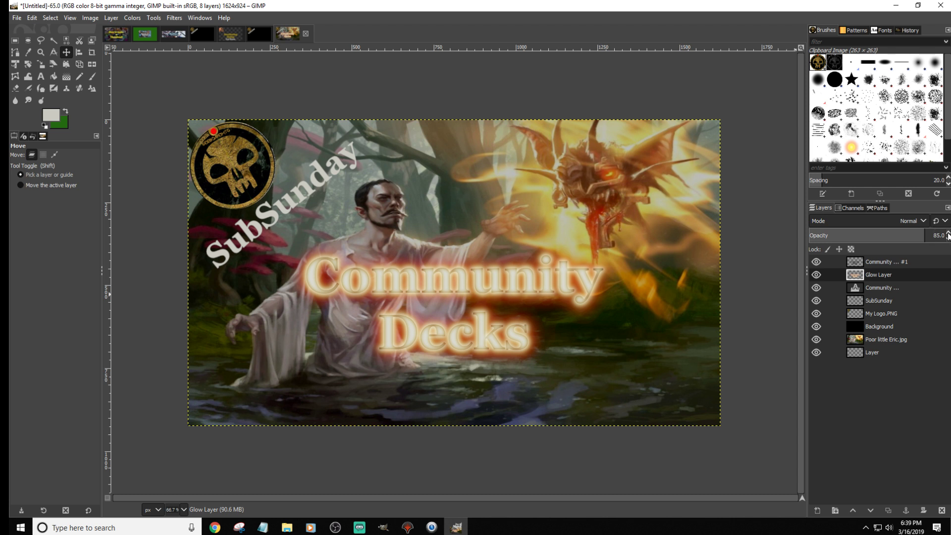
{"action": "scroll", "coordinate": [948, 236], "scroll_direction": "up", "scroll_amount": 15}
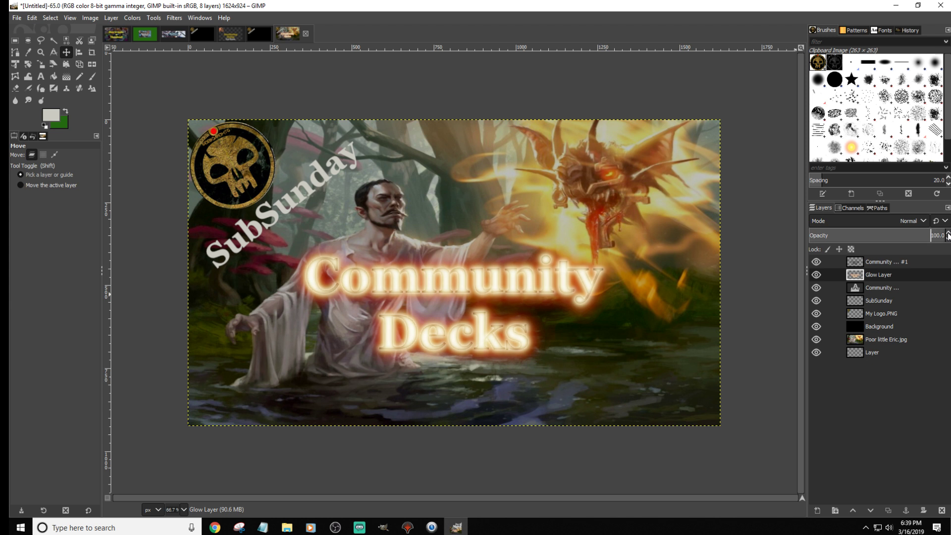
Step: Move the original green Community Decks text layer to the top of the layer stack
{"action": "left_click", "coordinate": [881, 287]}
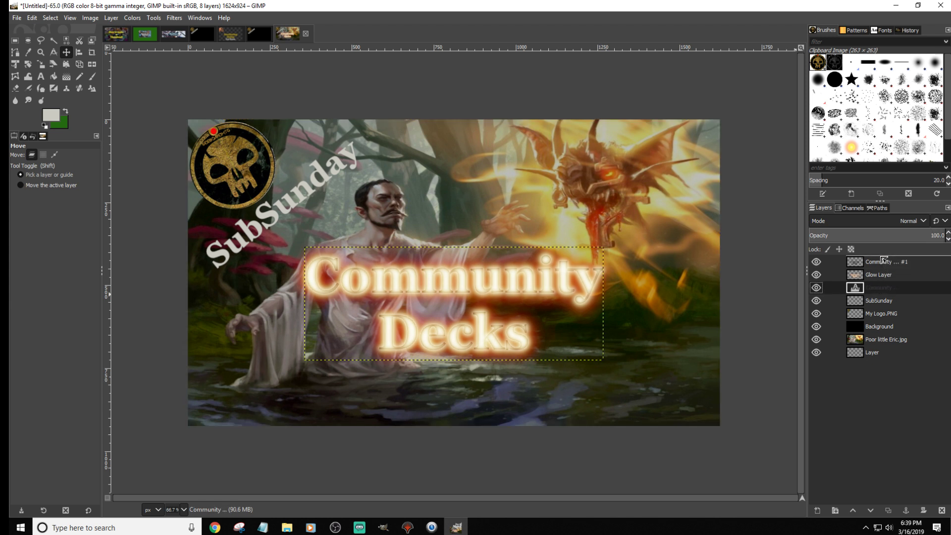
{"action": "left_click_drag", "start_coordinate": [884, 261], "coordinate": [883, 258]}
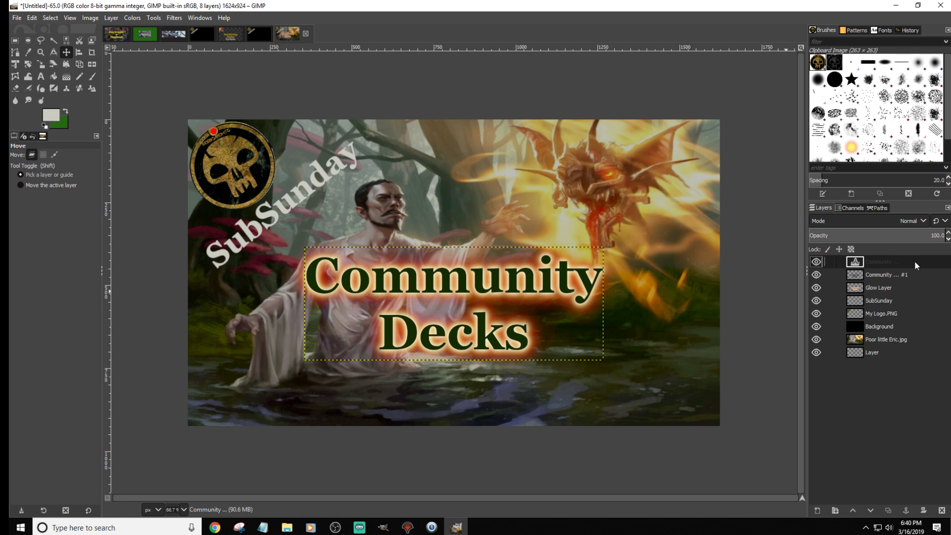
{"action": "key", "text": "alt+Tab"}
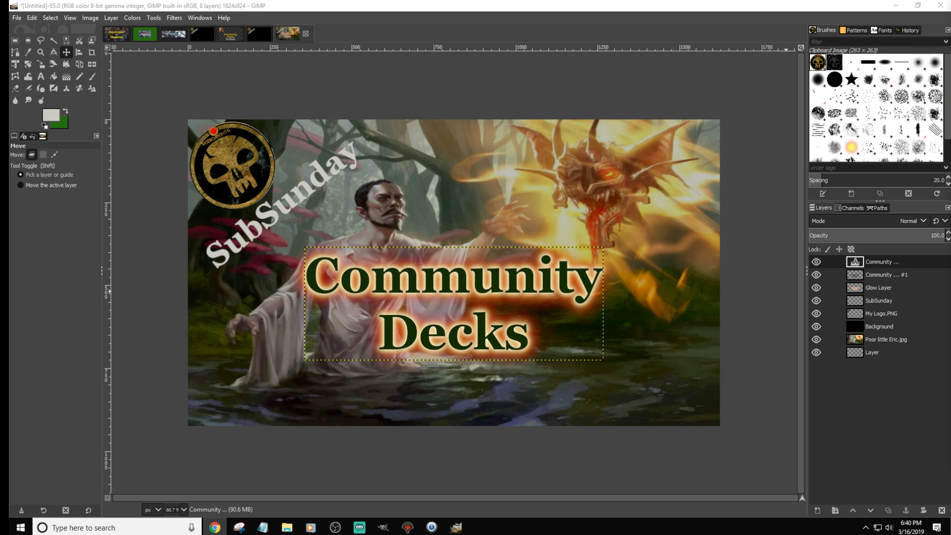
Step: Compare the glow with the green text layer placed beneath the Glow Layer, and return that text layer to the top
{"action": "left_click", "coordinate": [865, 272]}
{"action": "left_click", "coordinate": [868, 284]}
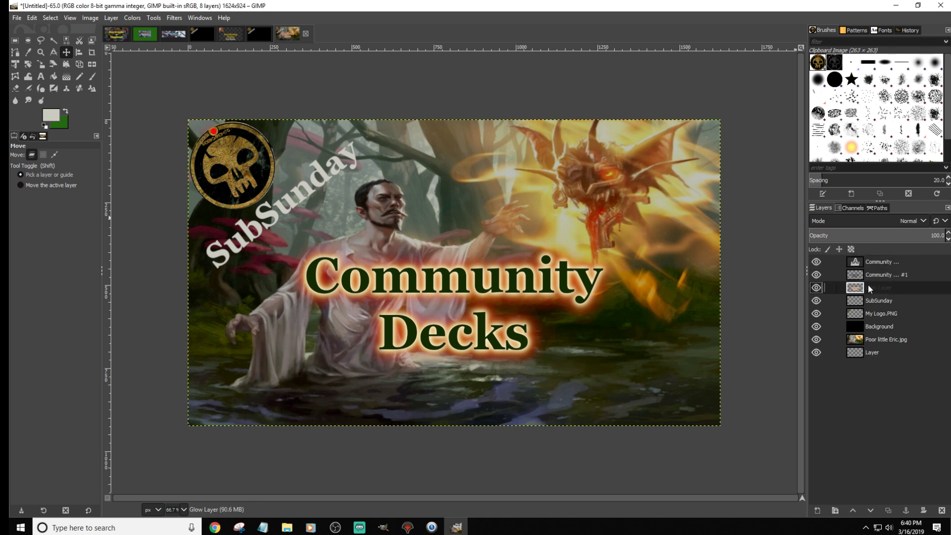
{"action": "left_click", "coordinate": [867, 262]}
{"action": "left_click_drag", "start_coordinate": [868, 262], "coordinate": [873, 286]}
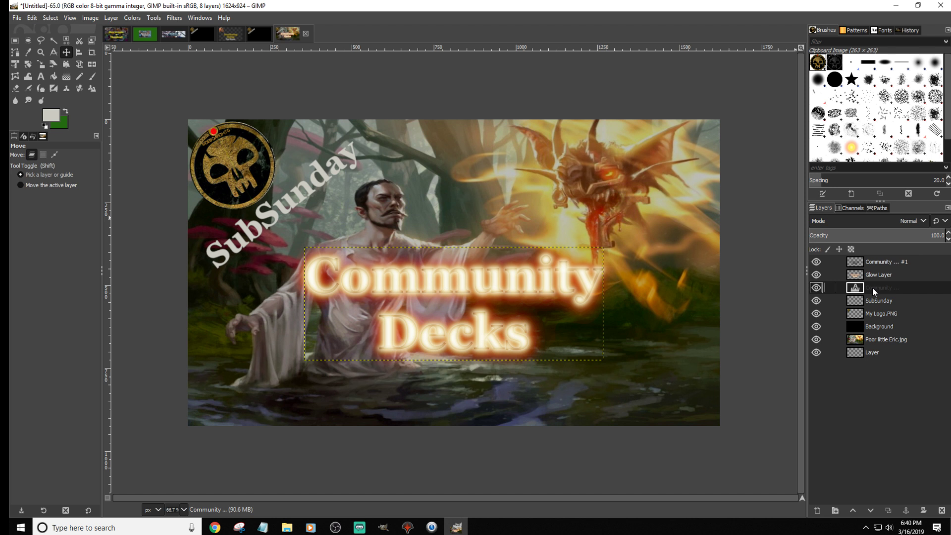
{"action": "left_click_drag", "start_coordinate": [872, 288], "coordinate": [873, 260]}
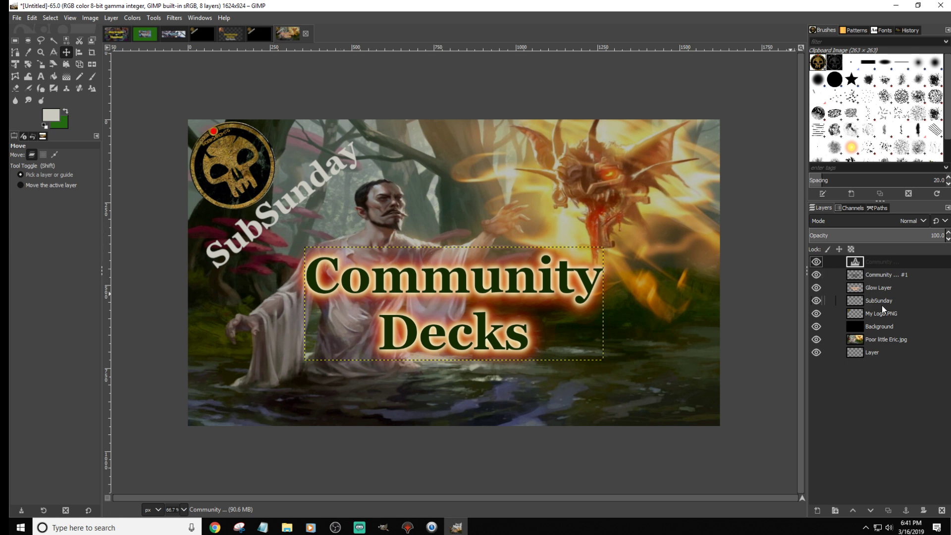
{"action": "left_click", "coordinate": [865, 299]}
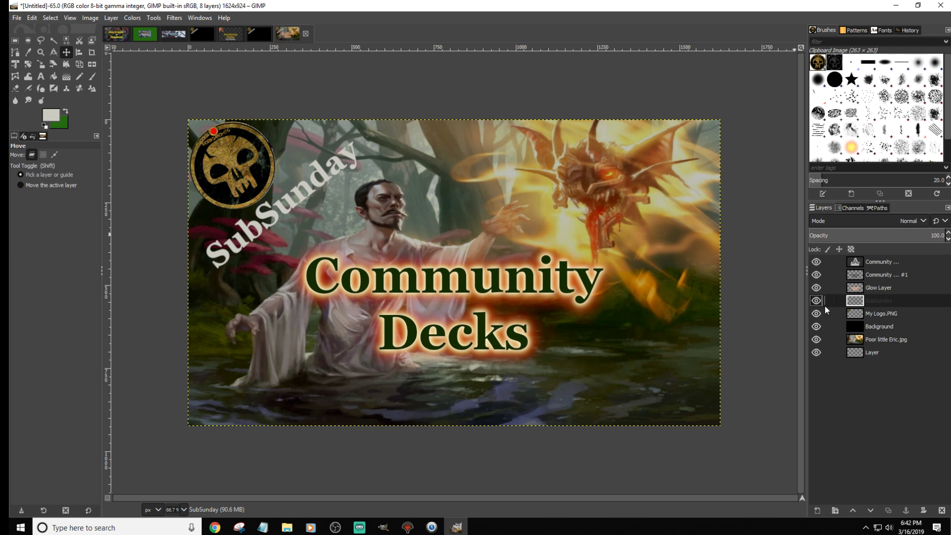
{"action": "left_click", "coordinate": [16, 18]}
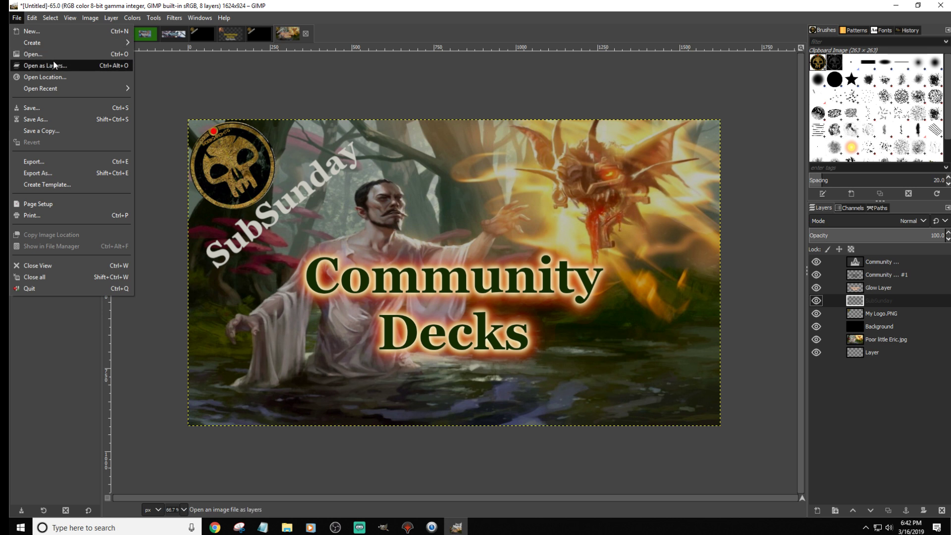
{"action": "left_click", "coordinate": [72, 337]}
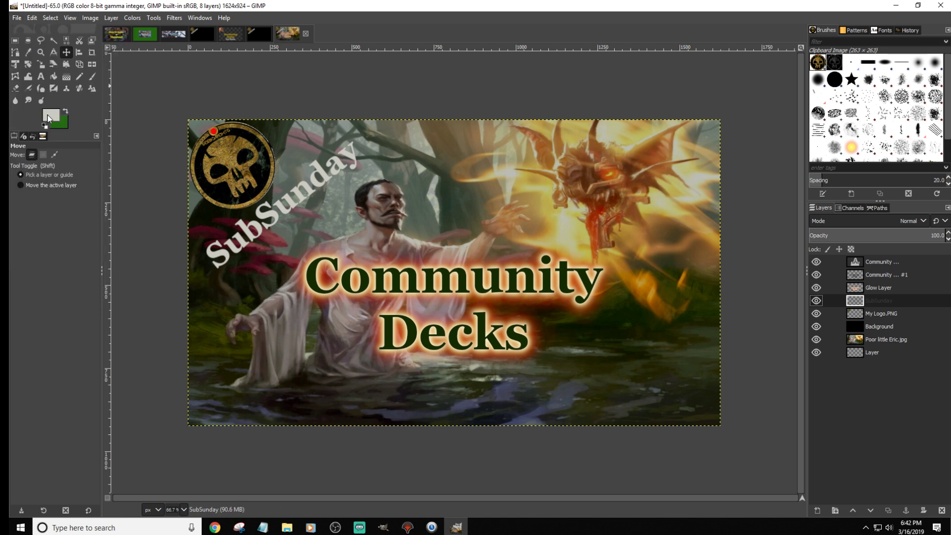
Step: Create a new text layer from the attributes of the modified Community Decks text layer
{"action": "left_click", "coordinate": [41, 77]}
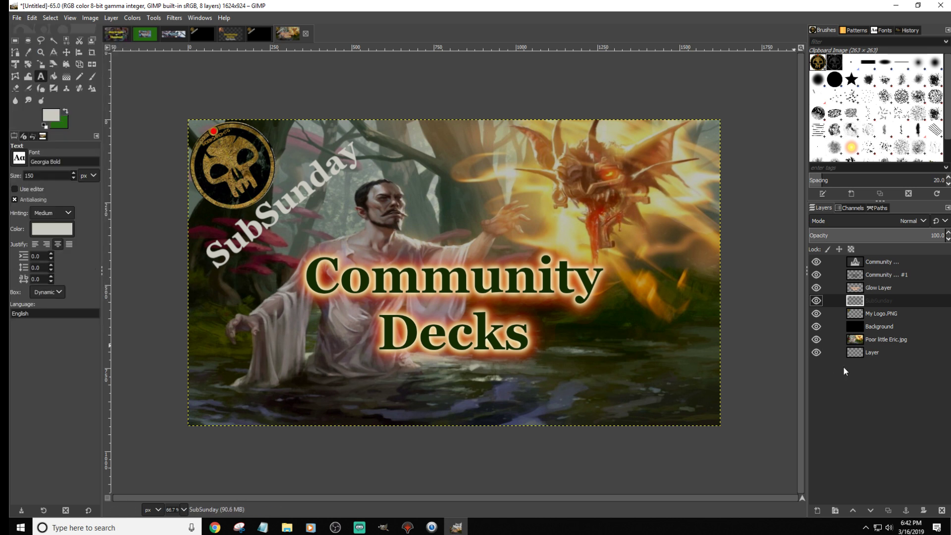
{"action": "left_click", "coordinate": [377, 382]}
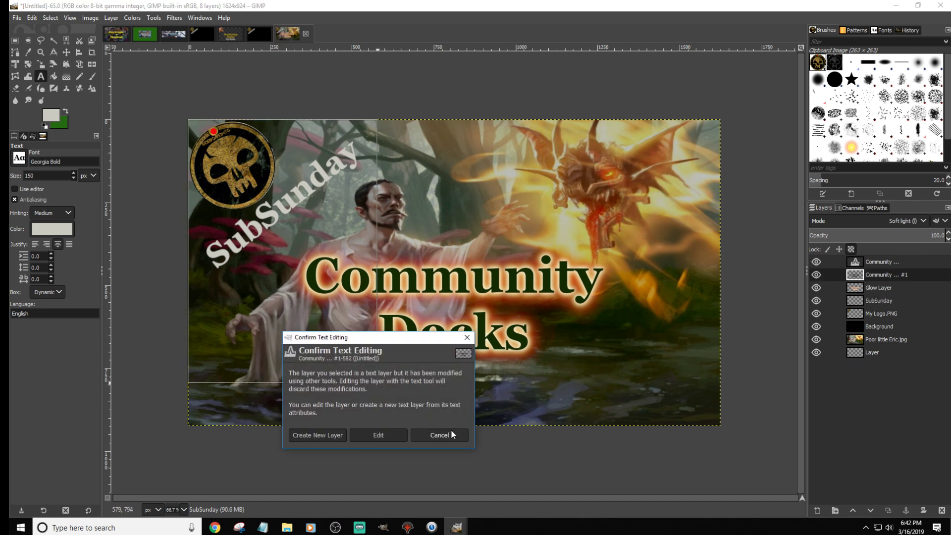
{"action": "left_click", "coordinate": [450, 432]}
{"action": "left_click", "coordinate": [873, 265]}
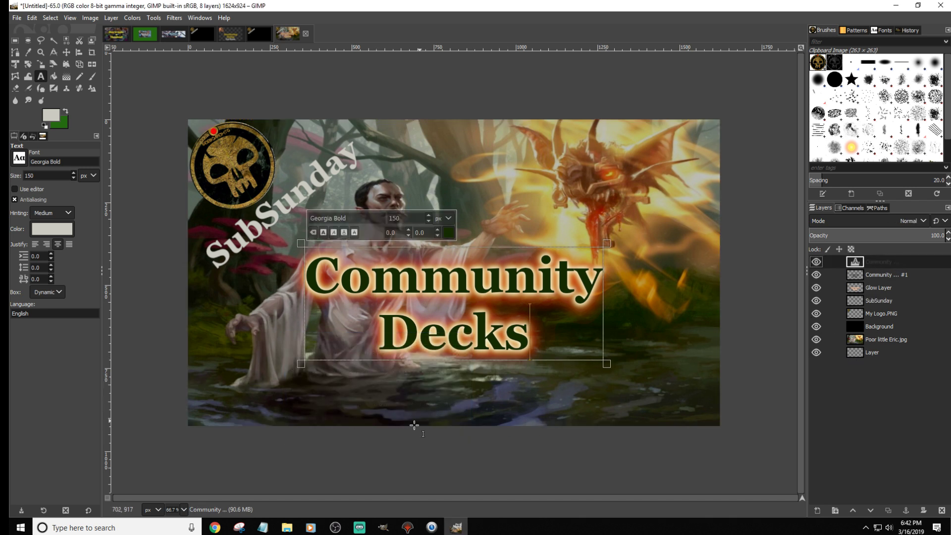
{"action": "left_click", "coordinate": [449, 415]}
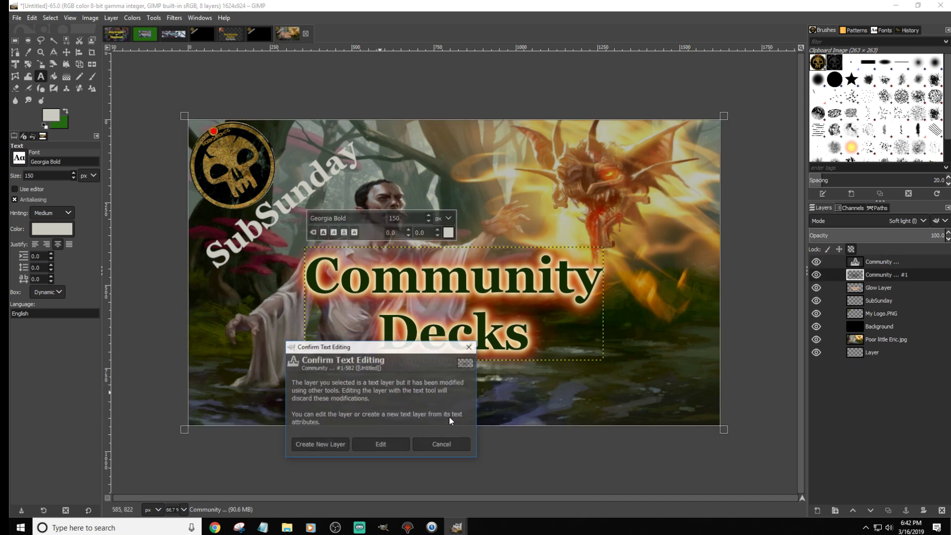
{"action": "left_click", "coordinate": [323, 444]}
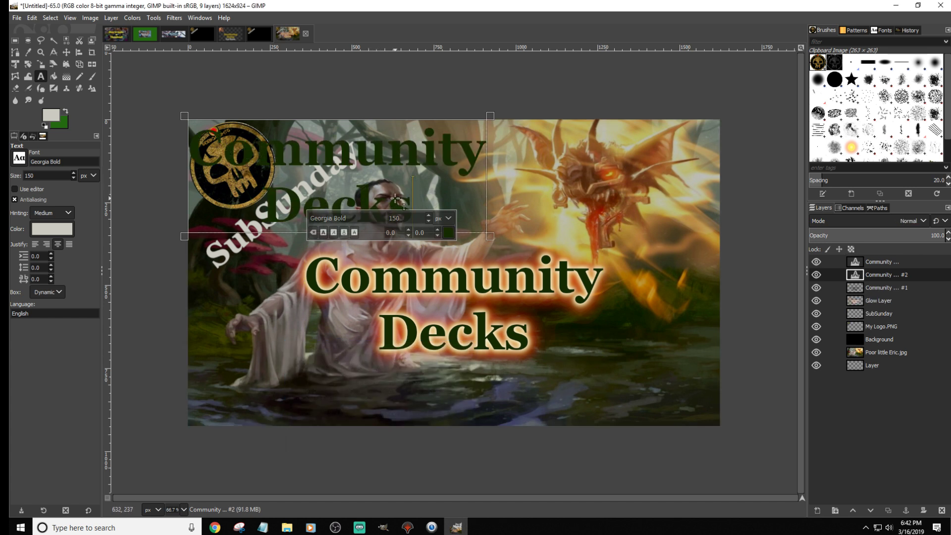
Step: Replace the whole text of the new layer with "Live Stream"
{"action": "key", "text": "BackSpace"}
{"action": "key", "text": "BackSpace"}
{"action": "key", "text": "BackSpace"}
{"action": "key", "text": "BackSpace"}
{"action": "key", "text": "BackSpace"}
{"action": "key", "text": "BackSpace"}
{"action": "key", "text": "BackSpace"}
{"action": "key", "text": "BackSpace"}
{"action": "key", "text": "BackSpace"}
{"action": "key", "text": "BackSpace"}
{"action": "key", "text": "BackSpace"}
{"action": "key", "text": "BackSpace"}
{"action": "key", "text": "BackSpace"}
{"action": "key", "text": "BackSpace"}
{"action": "key", "text": "BackSpace"}
{"action": "key", "text": "BackSpace"}
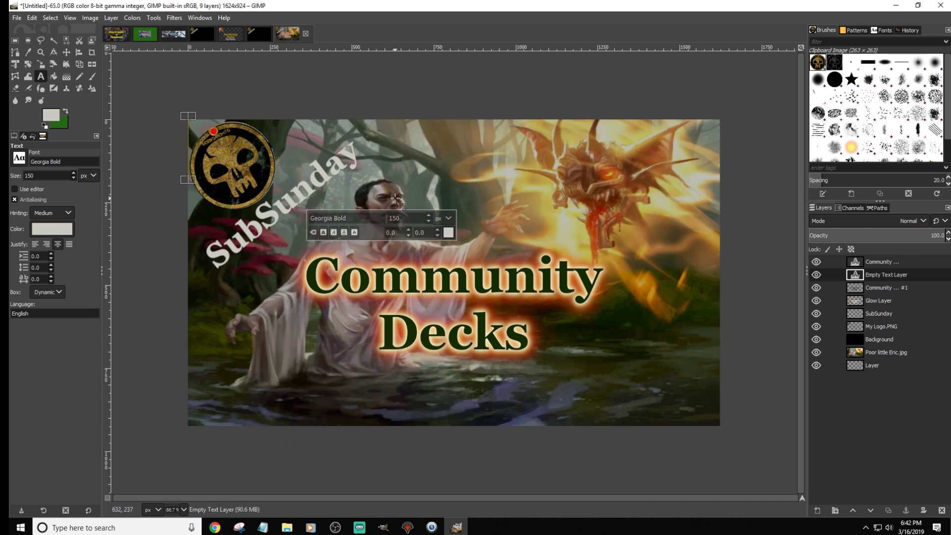
{"action": "type", "text": "Live"}
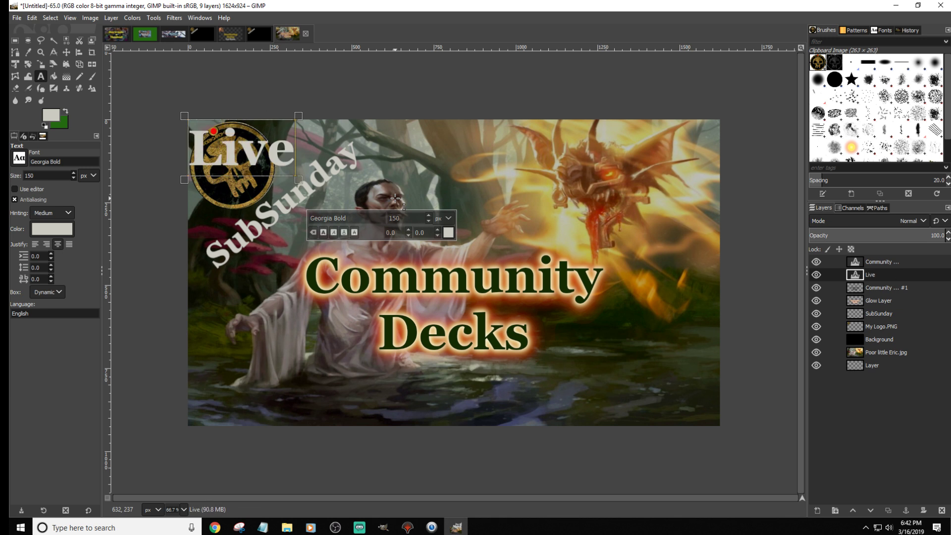
{"action": "type", "text": " Stream"}
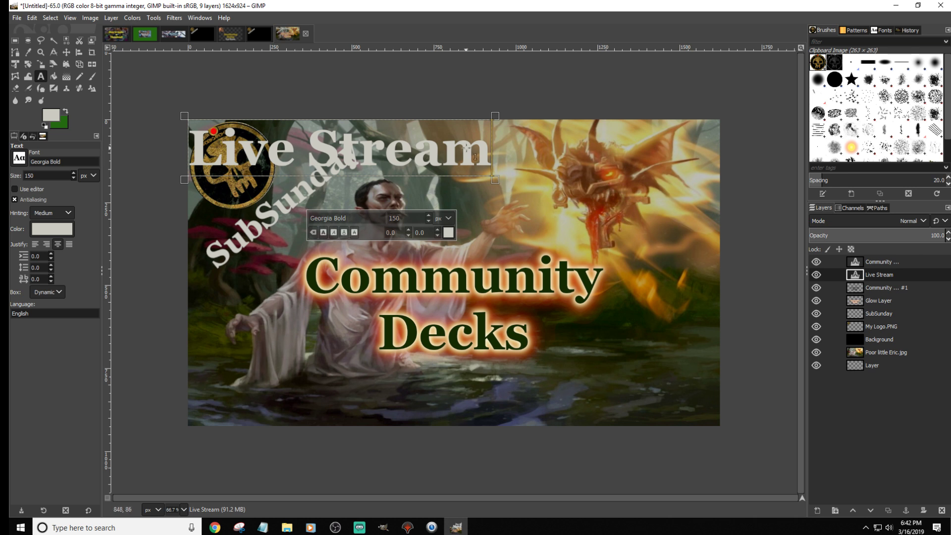
Step: Set the Live Stream text's font to Gypsy Curse and move it centred beneath the word Decks
{"action": "left_click_drag", "start_coordinate": [484, 139], "coordinate": [211, 157]}
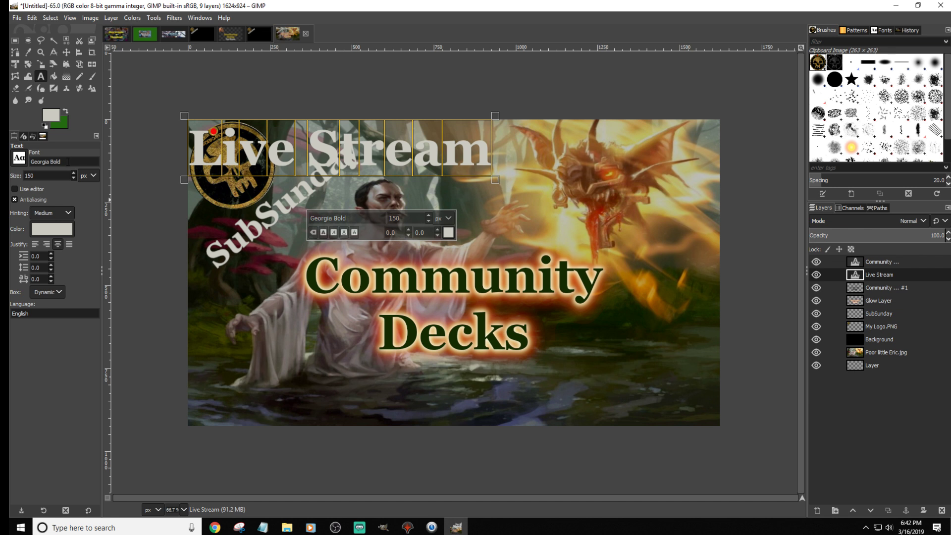
{"action": "left_click", "coordinate": [20, 158]}
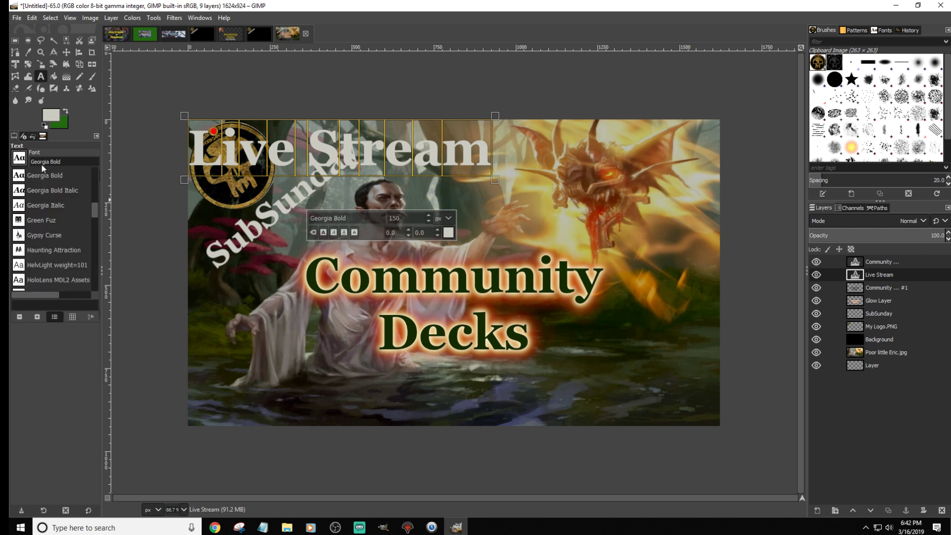
{"action": "left_click", "coordinate": [43, 233]}
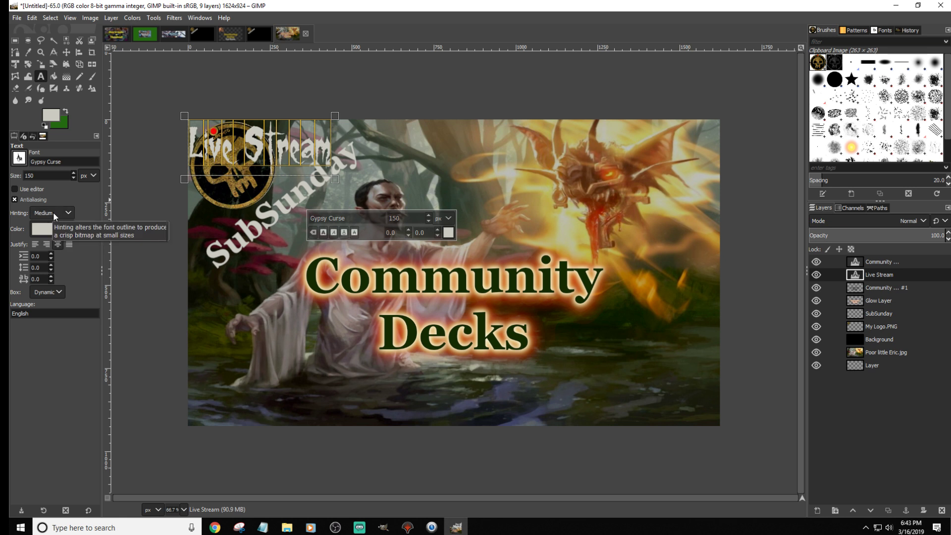
{"action": "left_click", "coordinate": [67, 52]}
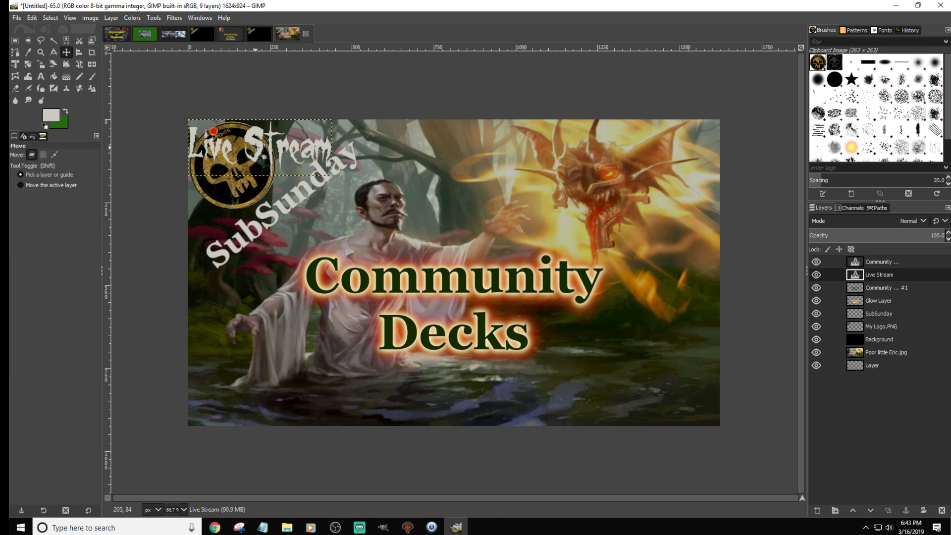
{"action": "left_click_drag", "start_coordinate": [271, 156], "coordinate": [467, 389]}
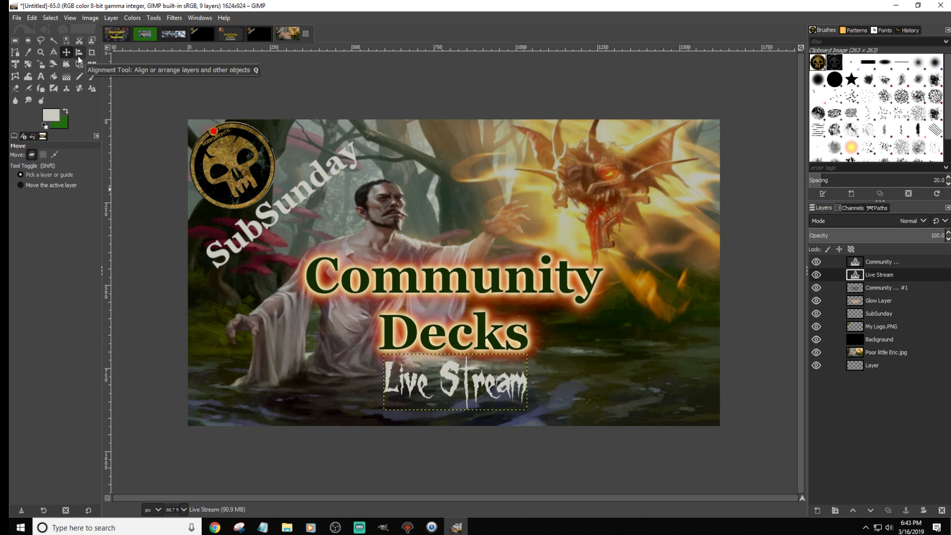
Step: Try the Haunting Attraction and Impact Condensed fonts on the Live Stream text
{"action": "left_click", "coordinate": [42, 77]}
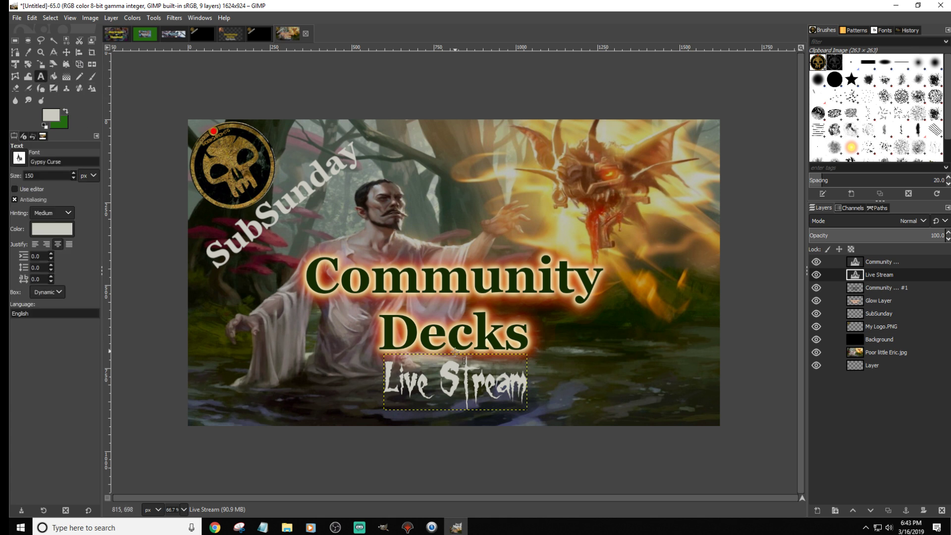
{"action": "left_click", "coordinate": [470, 385]}
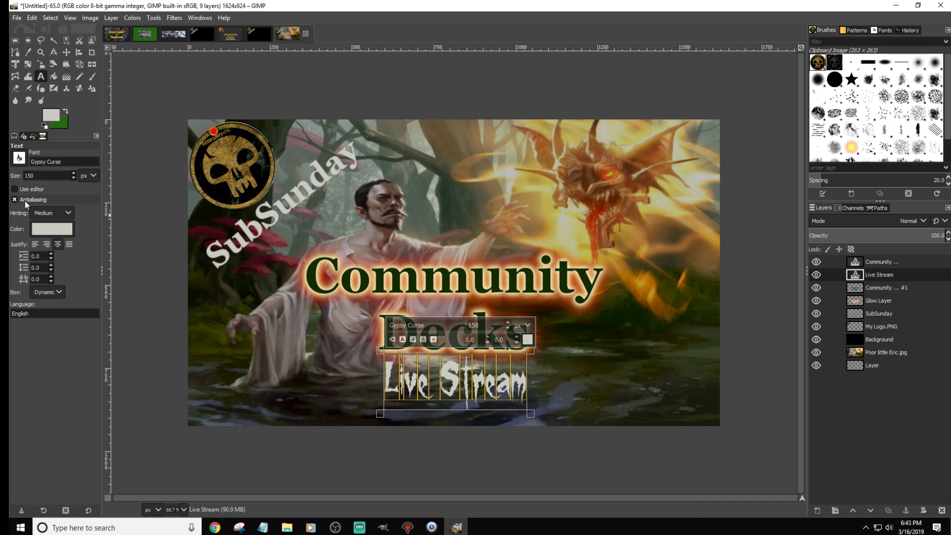
{"action": "left_click", "coordinate": [18, 159]}
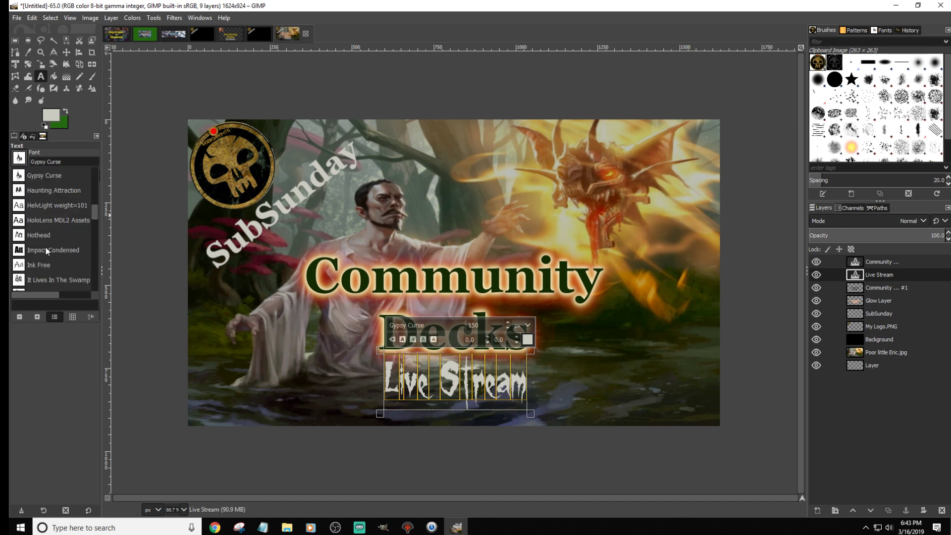
{"action": "left_click", "coordinate": [40, 191]}
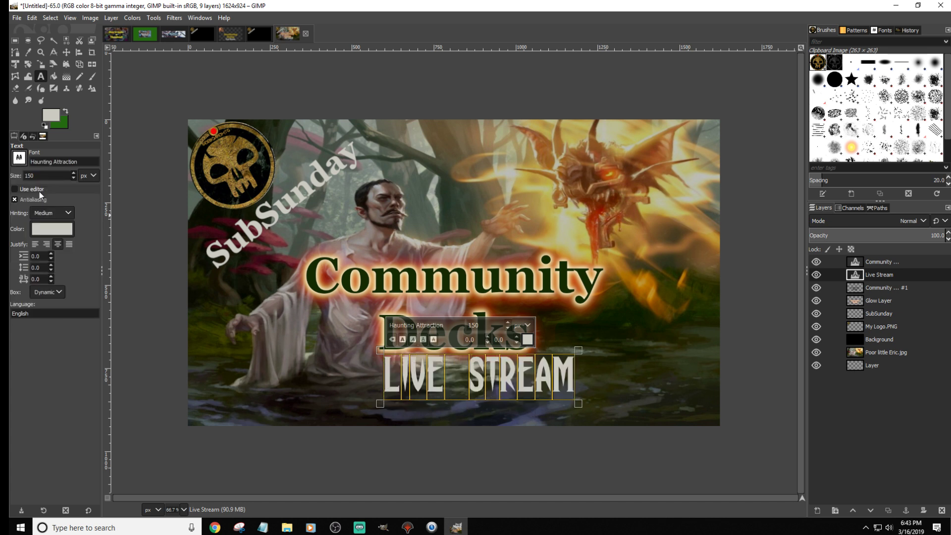
{"action": "left_click", "coordinate": [20, 160]}
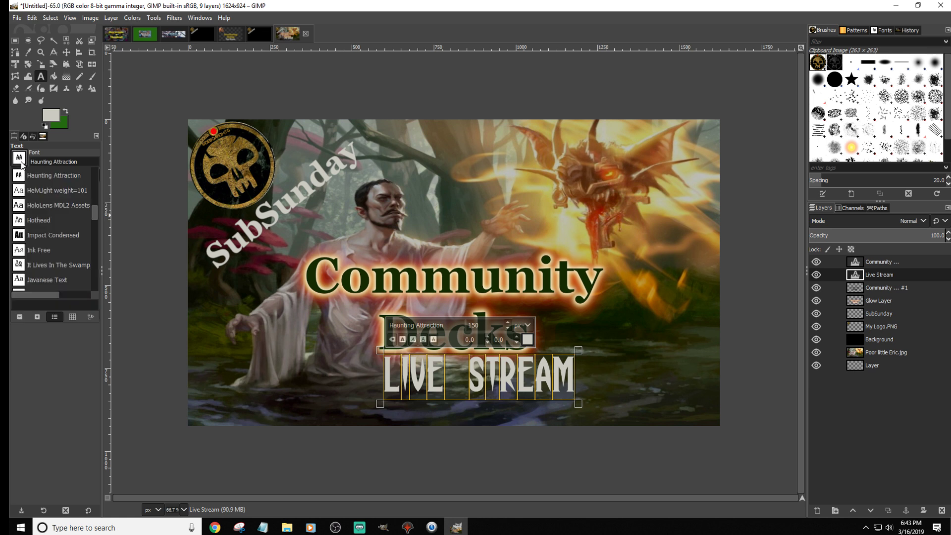
{"action": "left_click", "coordinate": [39, 235]}
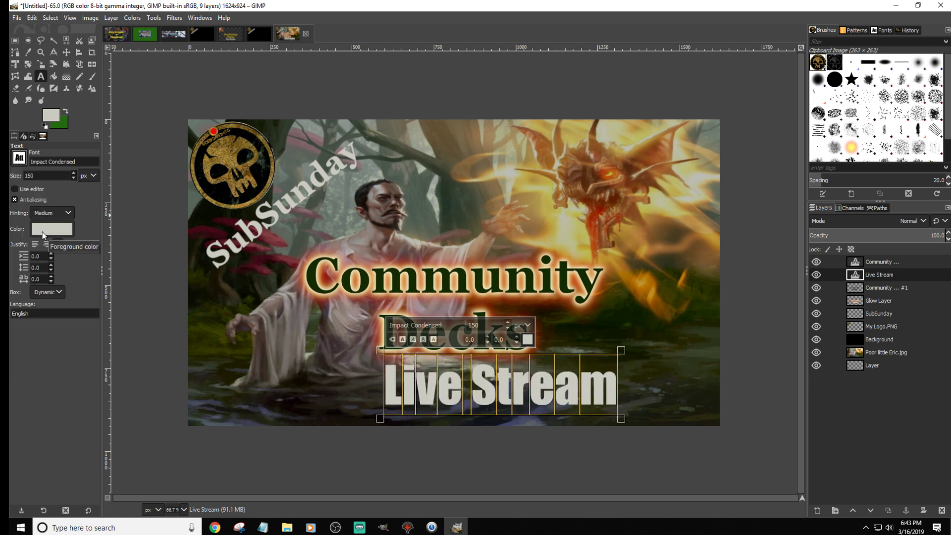
Step: Try the Javanese Text and Leelawadee UI fonts on the Live Stream caption
{"action": "left_click", "coordinate": [20, 160]}
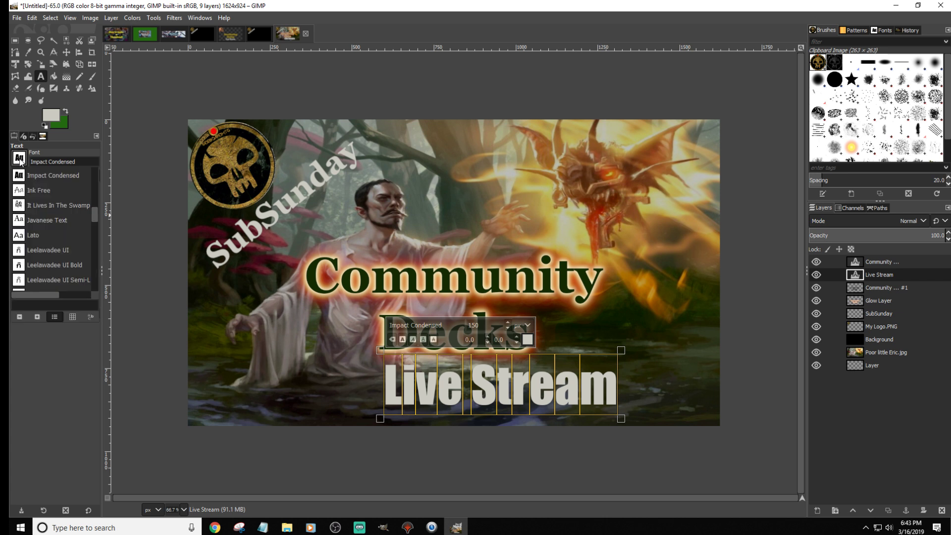
{"action": "left_click", "coordinate": [48, 219]}
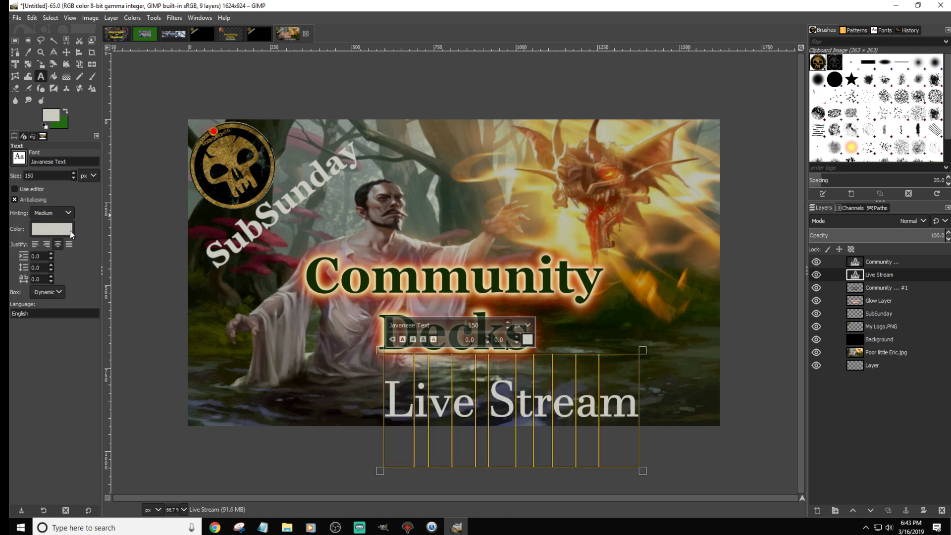
{"action": "left_click", "coordinate": [19, 157]}
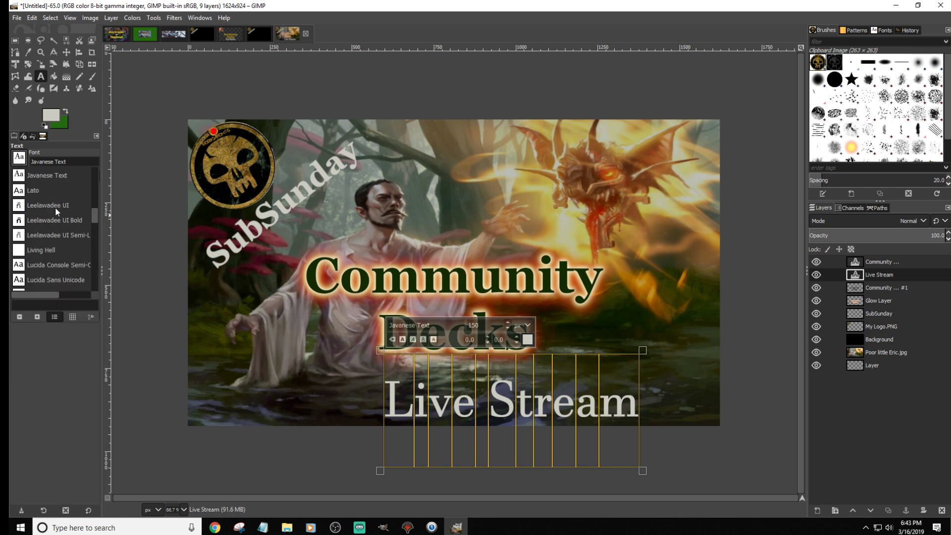
{"action": "left_click", "coordinate": [53, 204]}
Step: Try the Metal Macabre font on the Live Stream text
{"action": "left_click", "coordinate": [24, 157]}
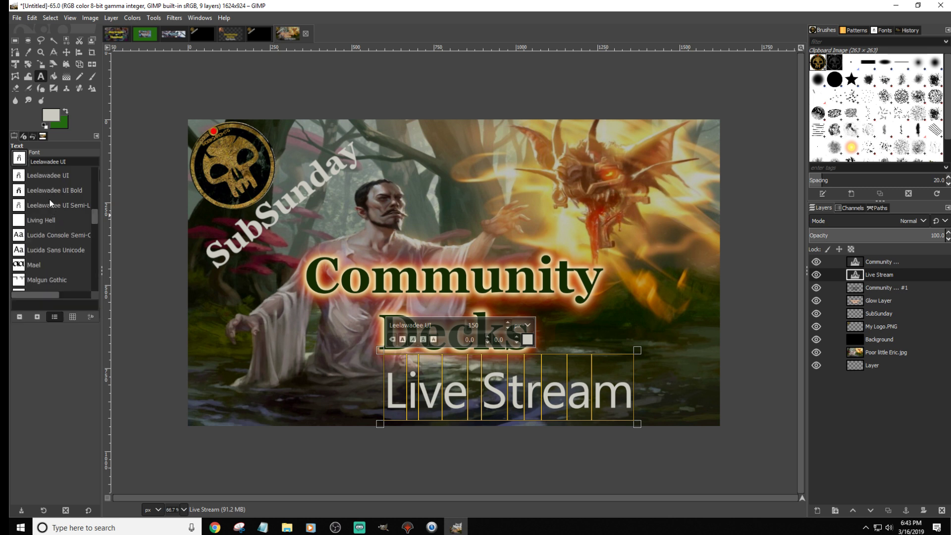
{"action": "scroll", "coordinate": [52, 206], "scroll_direction": "down", "scroll_amount": 3}
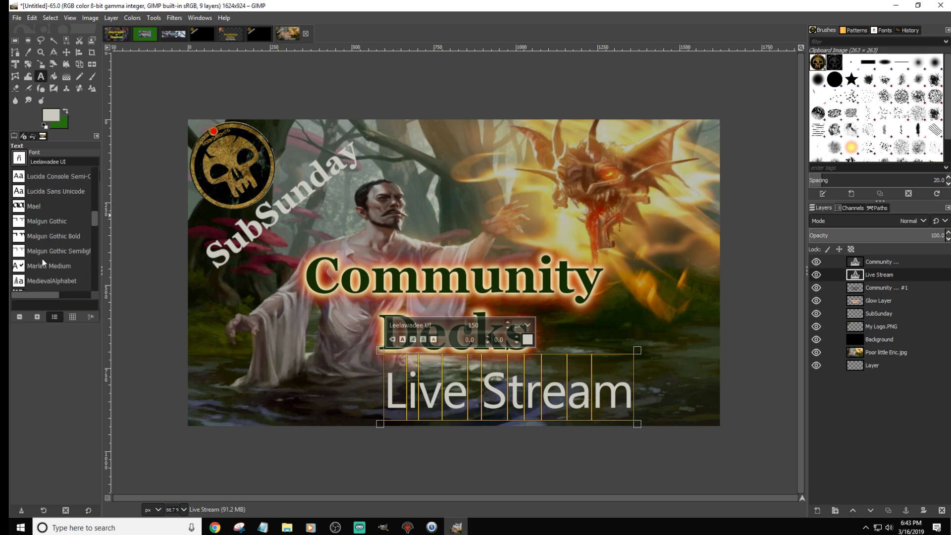
{"action": "scroll", "coordinate": [43, 262], "scroll_direction": "down", "scroll_amount": 1}
{"action": "scroll", "coordinate": [48, 263], "scroll_direction": "down", "scroll_amount": 1}
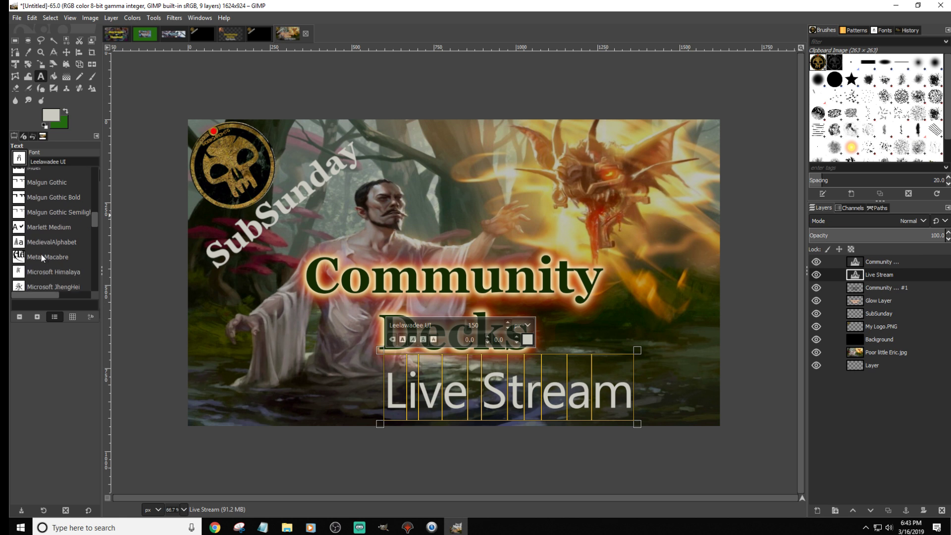
{"action": "left_click", "coordinate": [43, 256]}
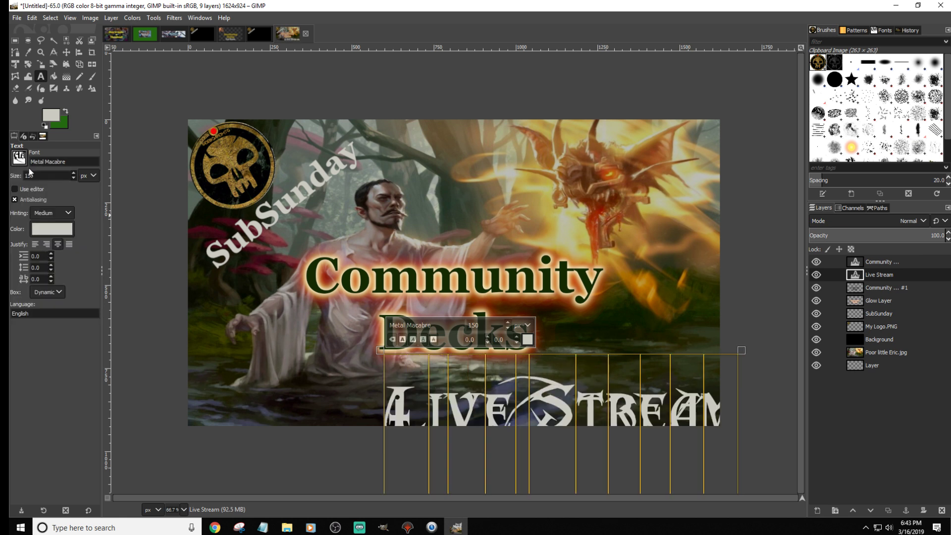
Step: Try the Agency FB Bold Condensed font on the Live Stream text in place of Metal Macabre
{"action": "left_click", "coordinate": [19, 158]}
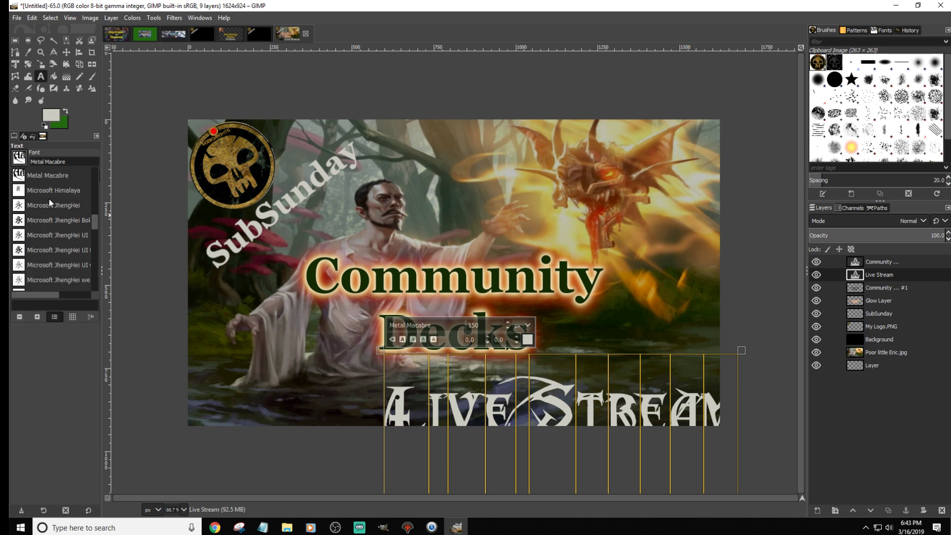
{"action": "scroll", "coordinate": [45, 243], "scroll_direction": "down", "scroll_amount": 5}
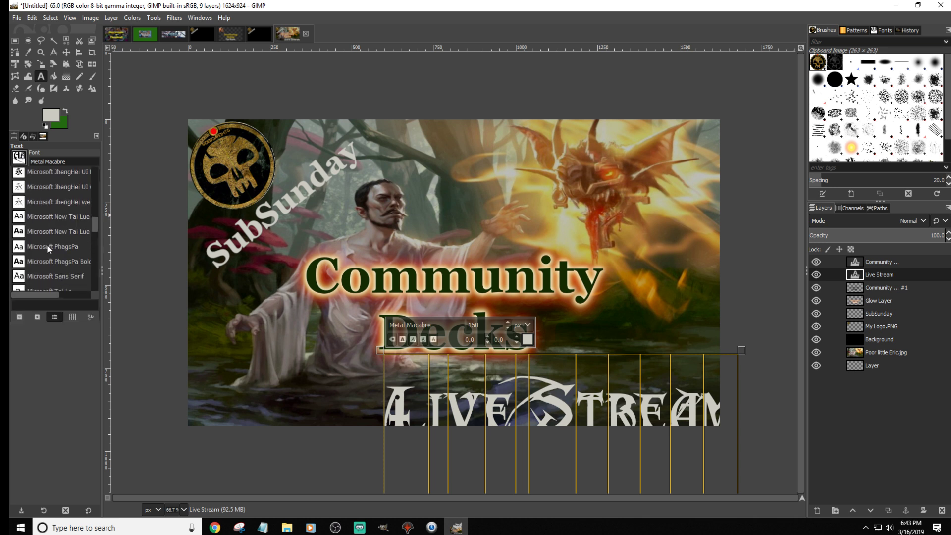
{"action": "scroll", "coordinate": [55, 262], "scroll_direction": "down", "scroll_amount": 1}
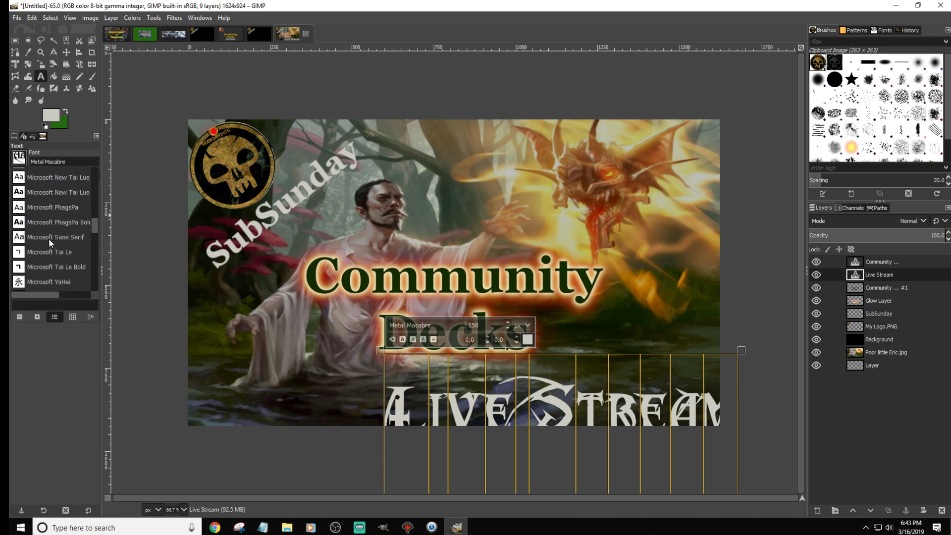
{"action": "scroll", "coordinate": [49, 239], "scroll_direction": "up", "scroll_amount": 1}
{"action": "left_click_drag", "start_coordinate": [97, 222], "coordinate": [93, 164]}
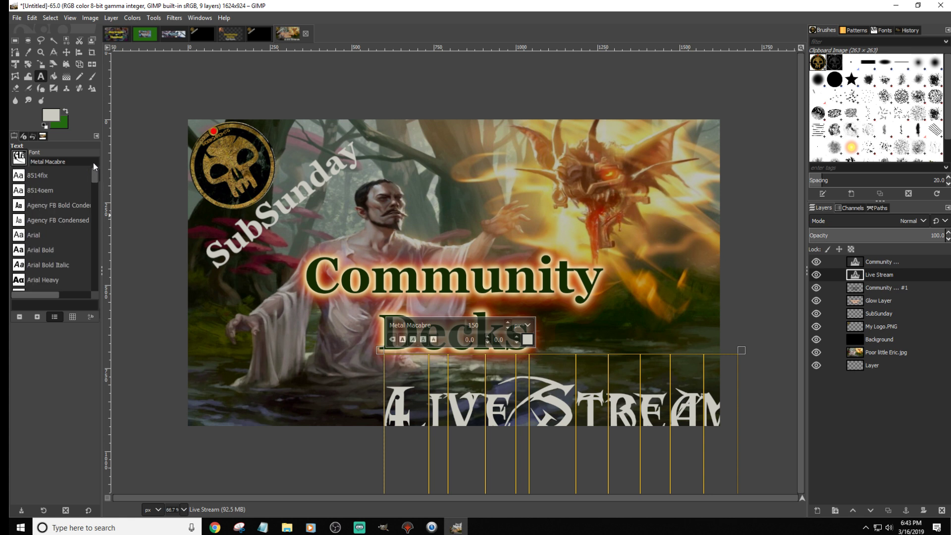
{"action": "left_click", "coordinate": [52, 207]}
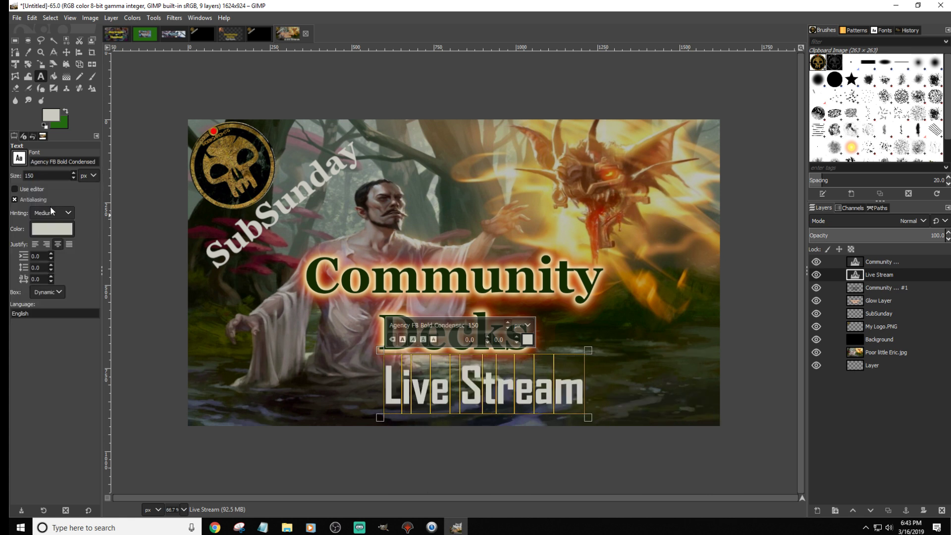
Step: Try the Arial Bold Italic and Baldur fonts on the Live Stream text
{"action": "left_click", "coordinate": [19, 159]}
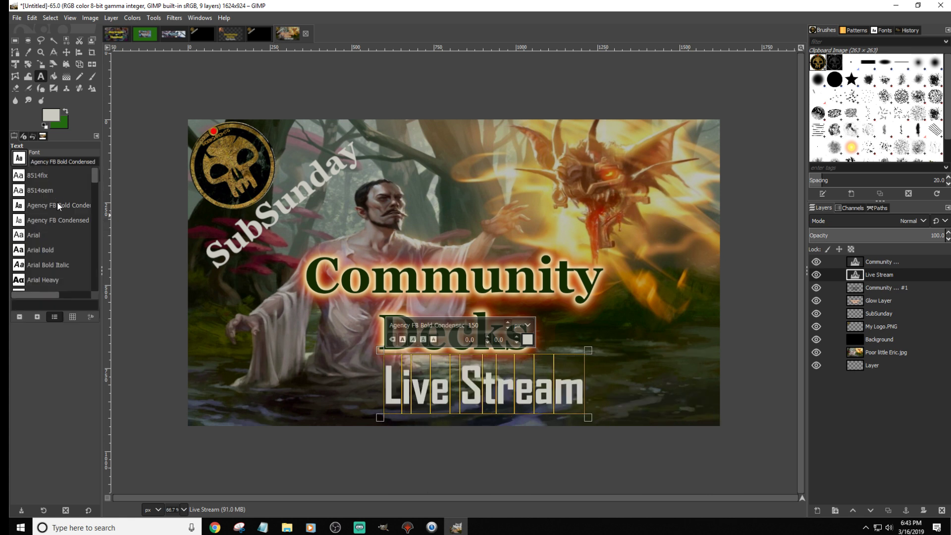
{"action": "left_click", "coordinate": [48, 268]}
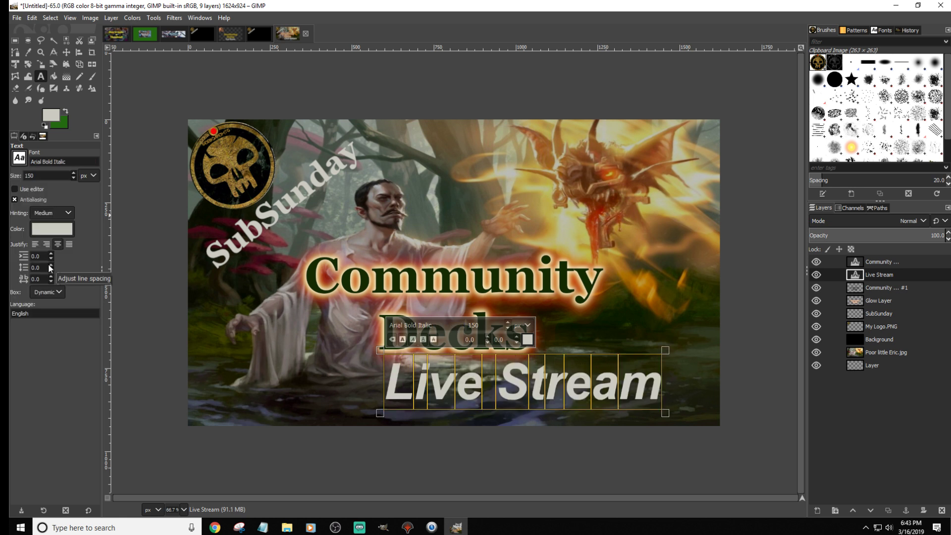
{"action": "left_click", "coordinate": [19, 158]}
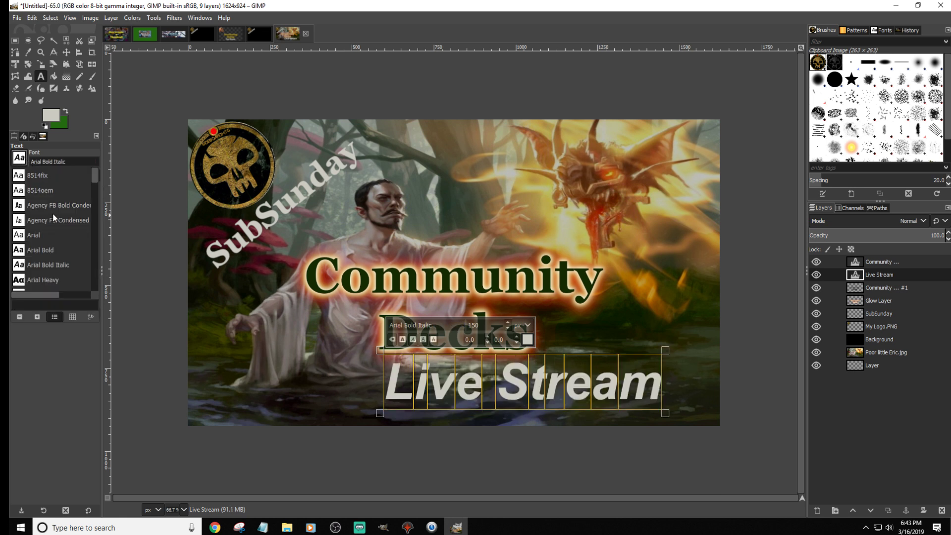
{"action": "scroll", "coordinate": [50, 253], "scroll_direction": "down", "scroll_amount": 4}
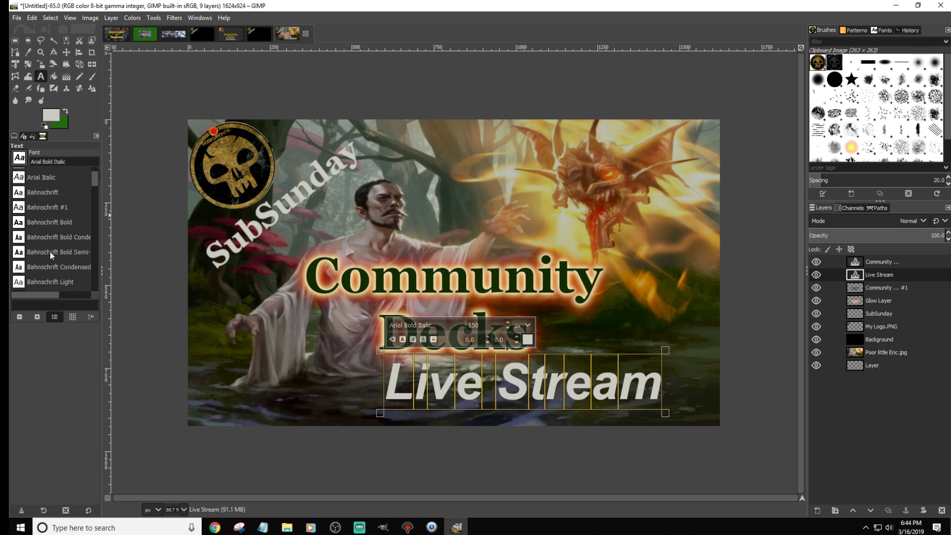
{"action": "scroll", "coordinate": [55, 249], "scroll_direction": "down", "scroll_amount": 7}
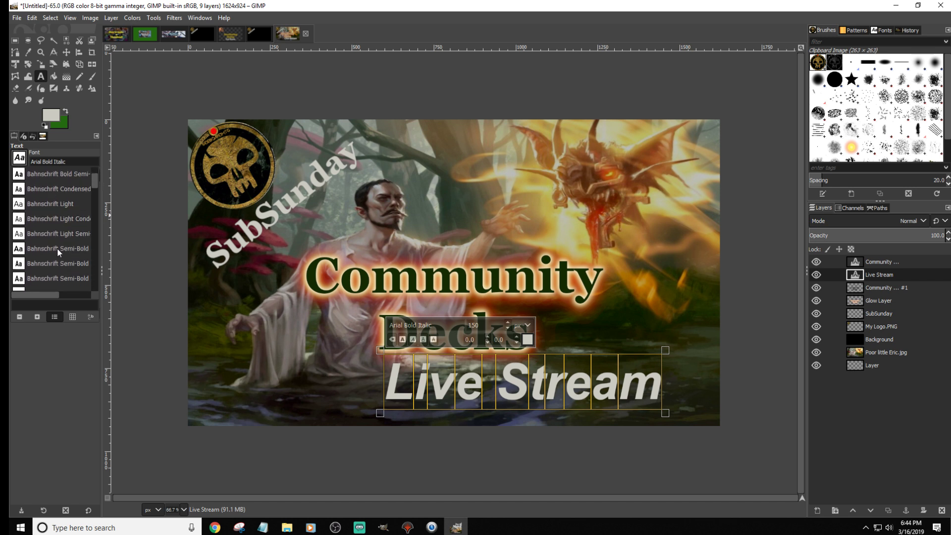
{"action": "double_click", "coordinate": [58, 252]}
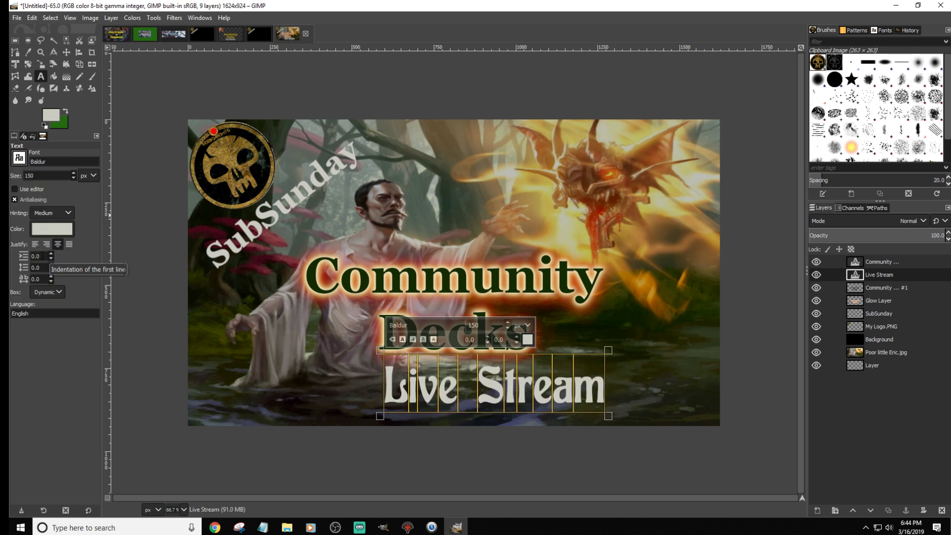
Step: Try the Calibri and Cambria Bold Italic fonts on the Live Stream text
{"action": "left_click", "coordinate": [22, 161]}
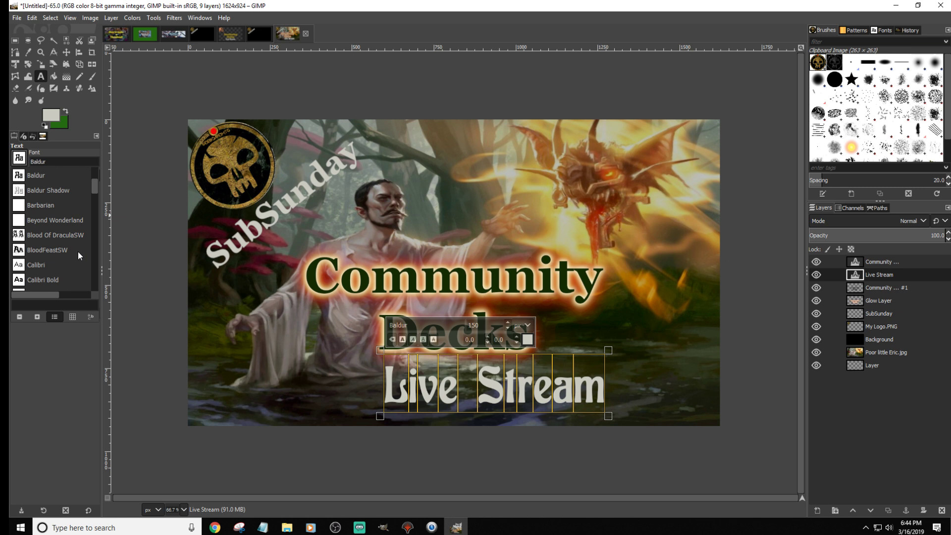
{"action": "double_click", "coordinate": [42, 263]}
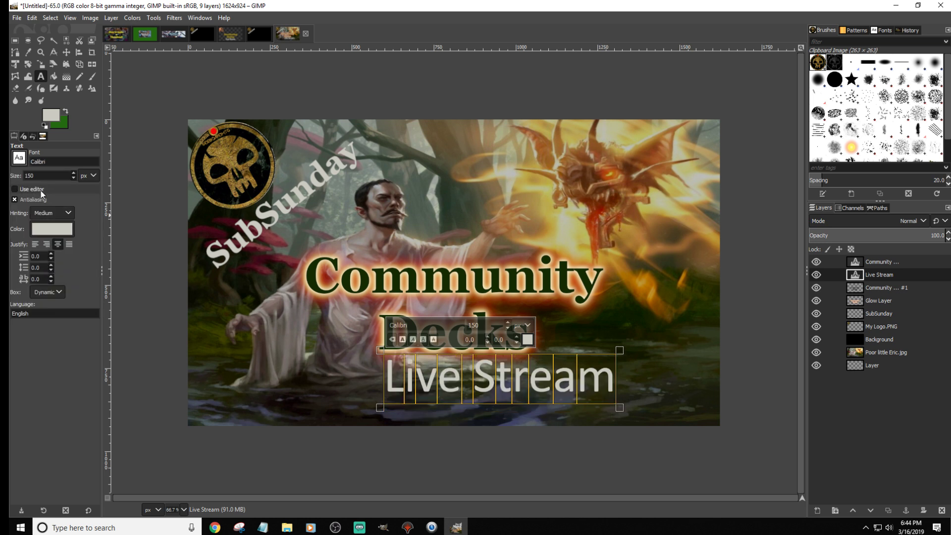
{"action": "left_click", "coordinate": [22, 160]}
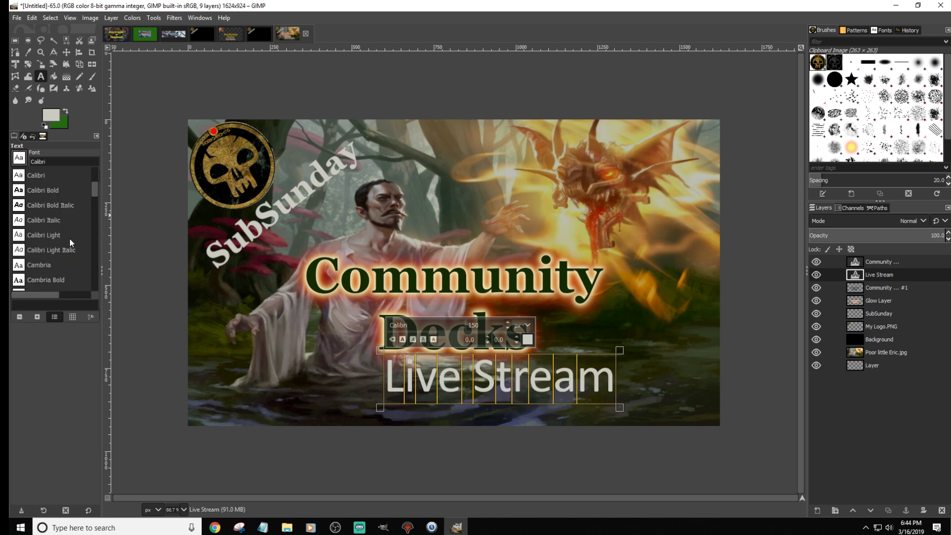
{"action": "scroll", "coordinate": [51, 259], "scroll_direction": "down", "scroll_amount": 1}
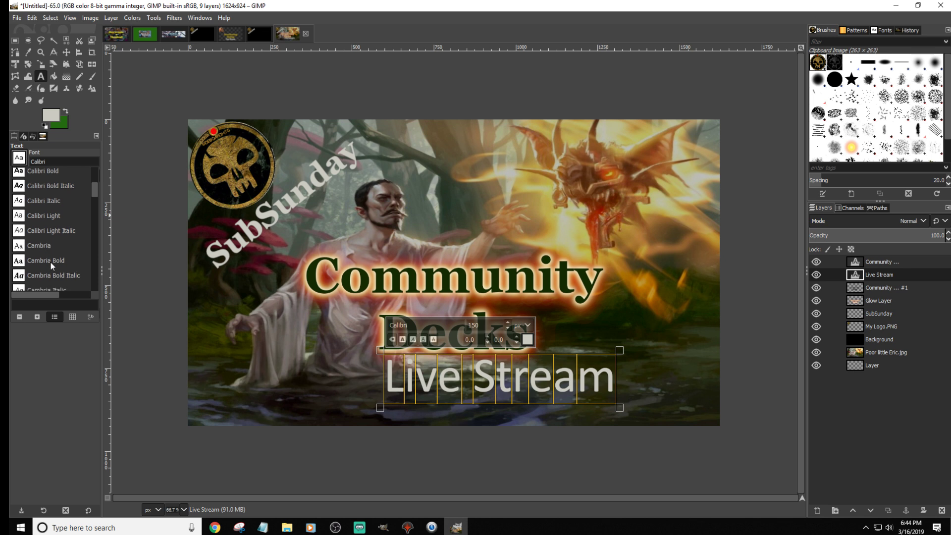
{"action": "scroll", "coordinate": [46, 259], "scroll_direction": "down", "scroll_amount": 1}
{"action": "double_click", "coordinate": [47, 257]}
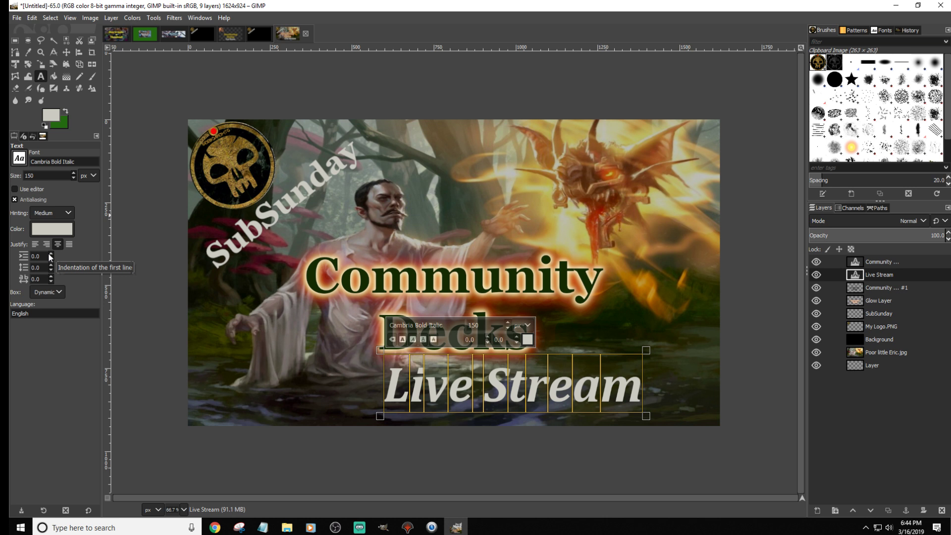
Step: Try Comic Sans MS Bold Italic on the Live Stream text, and change its font to Corbel Bold Italic
{"action": "left_click", "coordinate": [19, 158]}
{"action": "scroll", "coordinate": [51, 263], "scroll_direction": "down", "scroll_amount": 4}
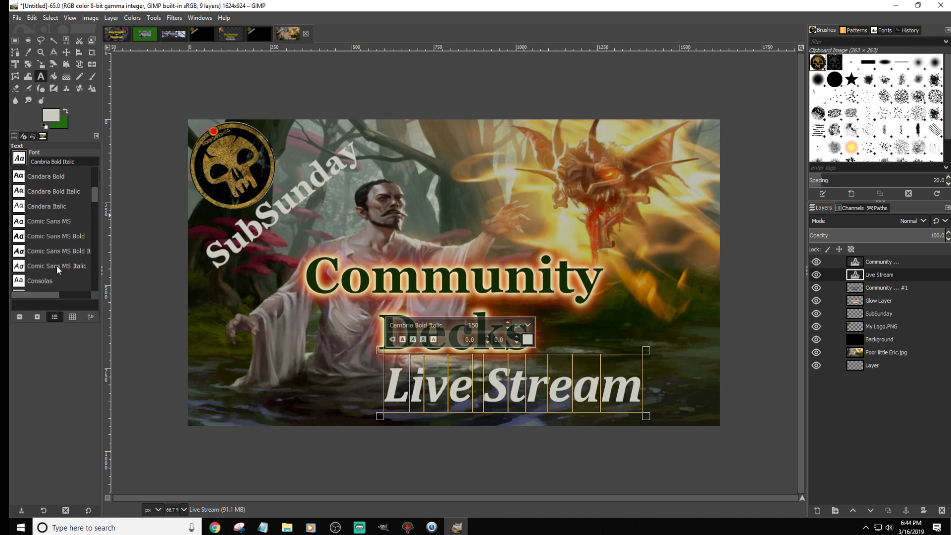
{"action": "left_click", "coordinate": [57, 251]}
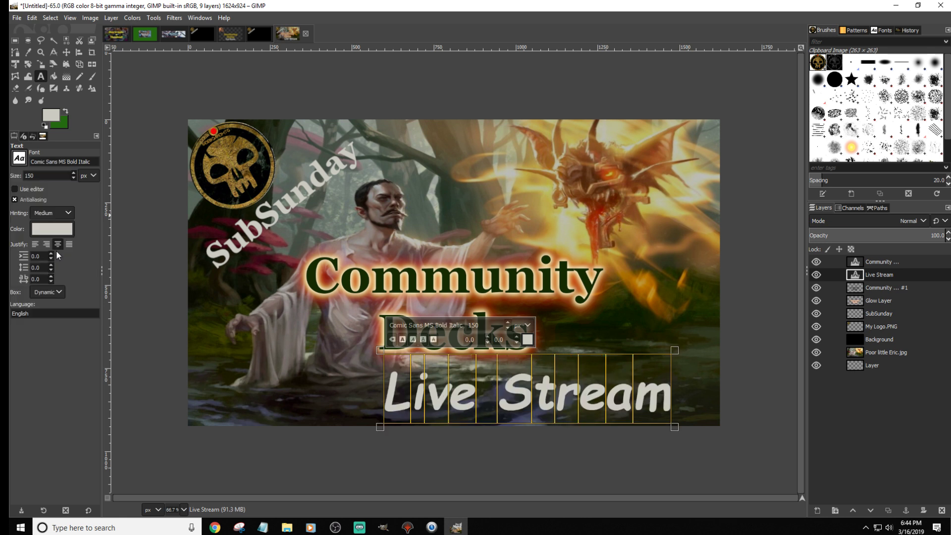
{"action": "left_click", "coordinate": [18, 158]}
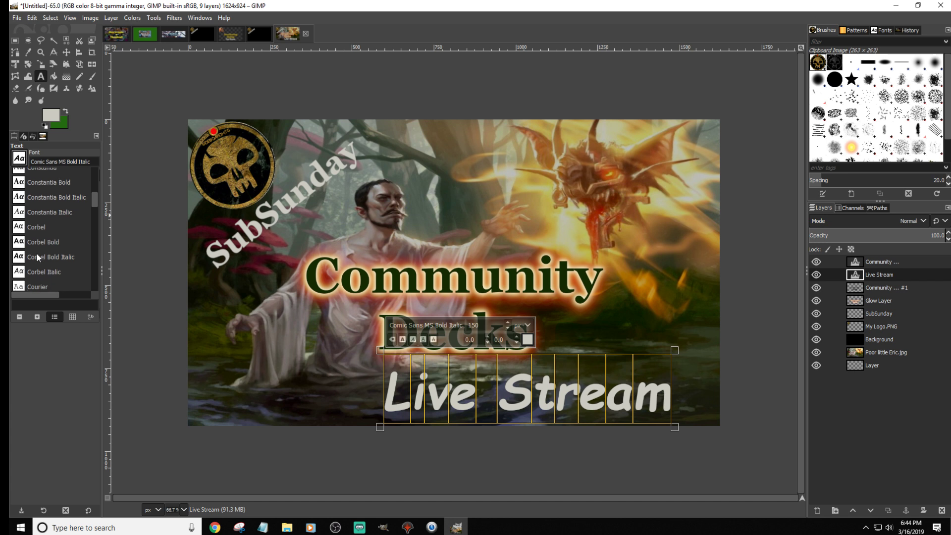
{"action": "left_click", "coordinate": [36, 254]}
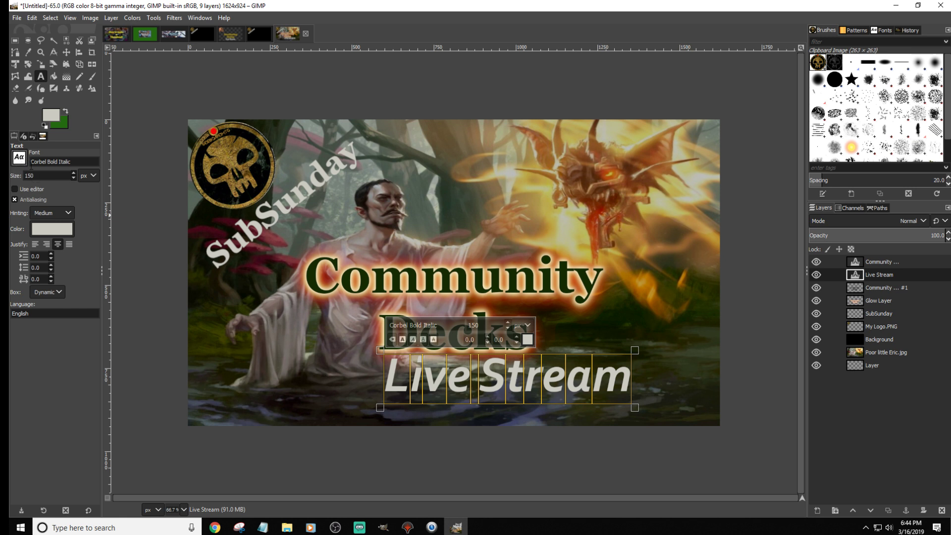
Step: Try the Fixedsys, Georgia Bold Italic and Hothead fonts on the Live Stream text
{"action": "left_click", "coordinate": [20, 158]}
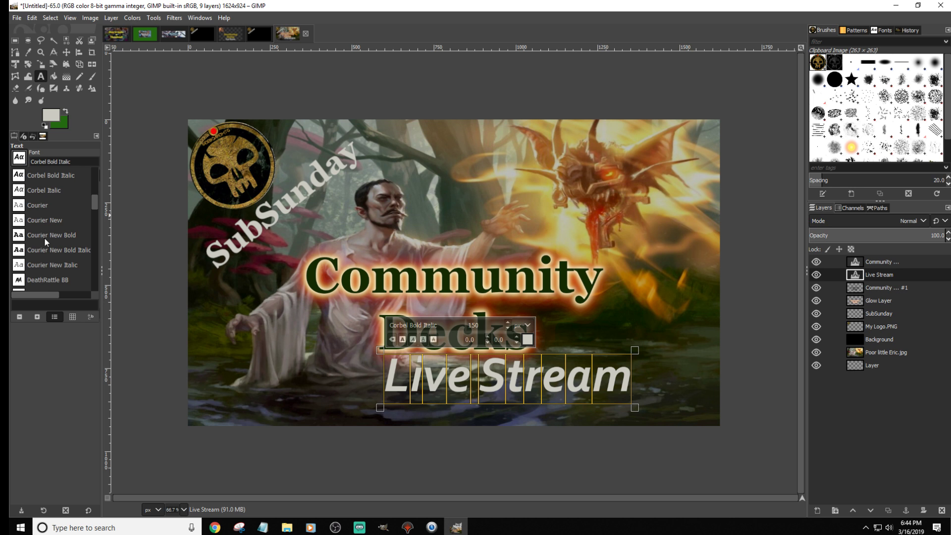
{"action": "scroll", "coordinate": [46, 248], "scroll_direction": "down", "scroll_amount": 3}
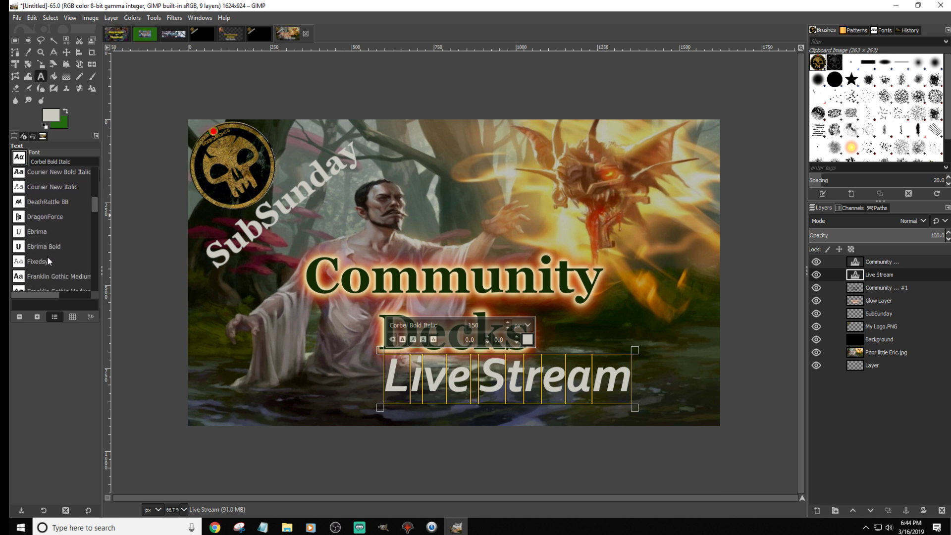
{"action": "left_click", "coordinate": [44, 258]}
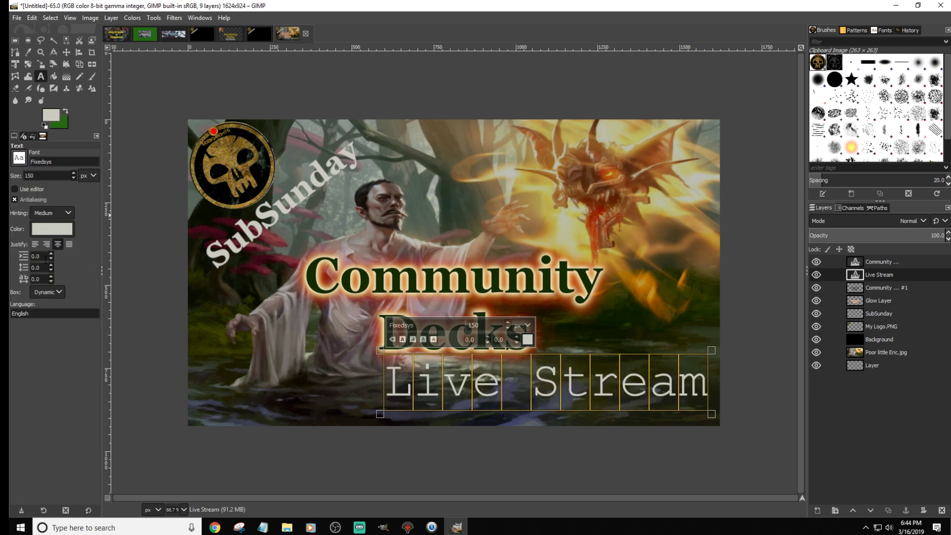
{"action": "left_click", "coordinate": [20, 158]}
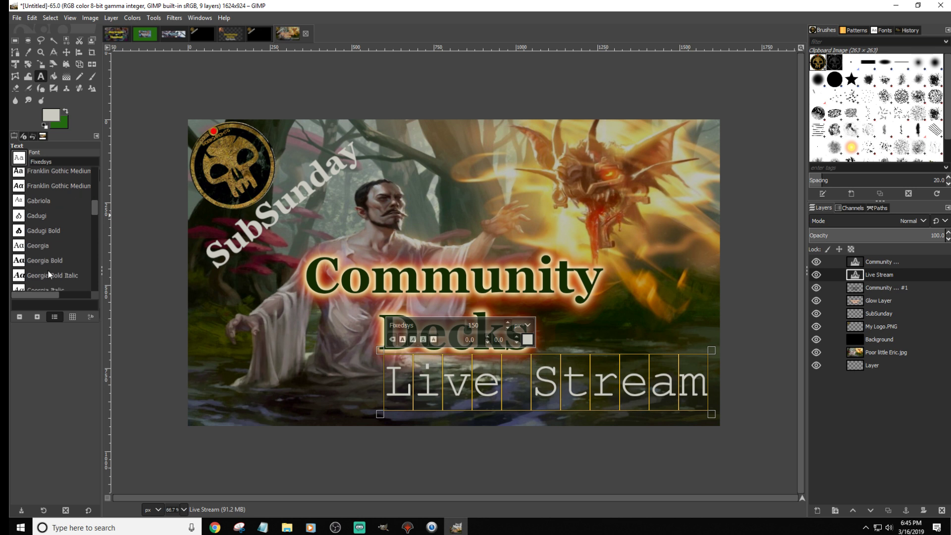
{"action": "left_click", "coordinate": [48, 274]}
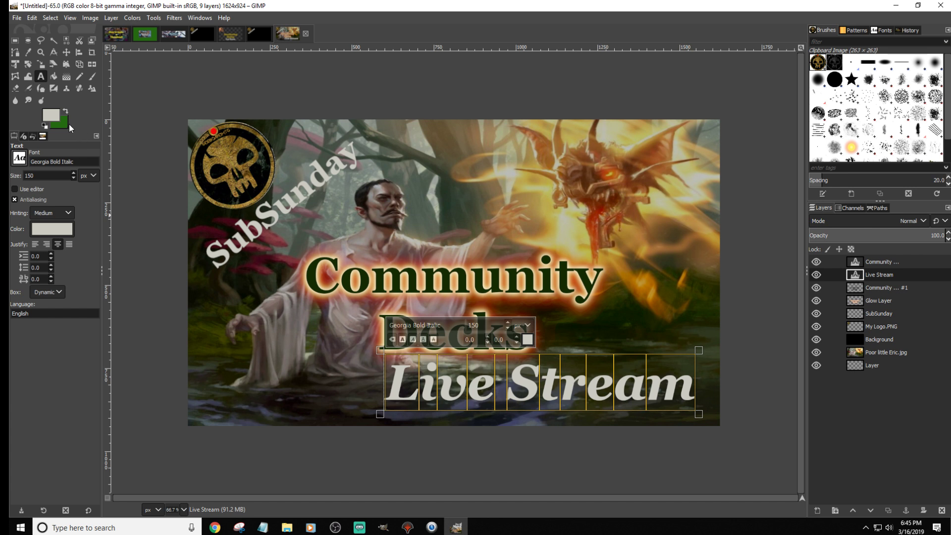
{"action": "left_click", "coordinate": [19, 157]}
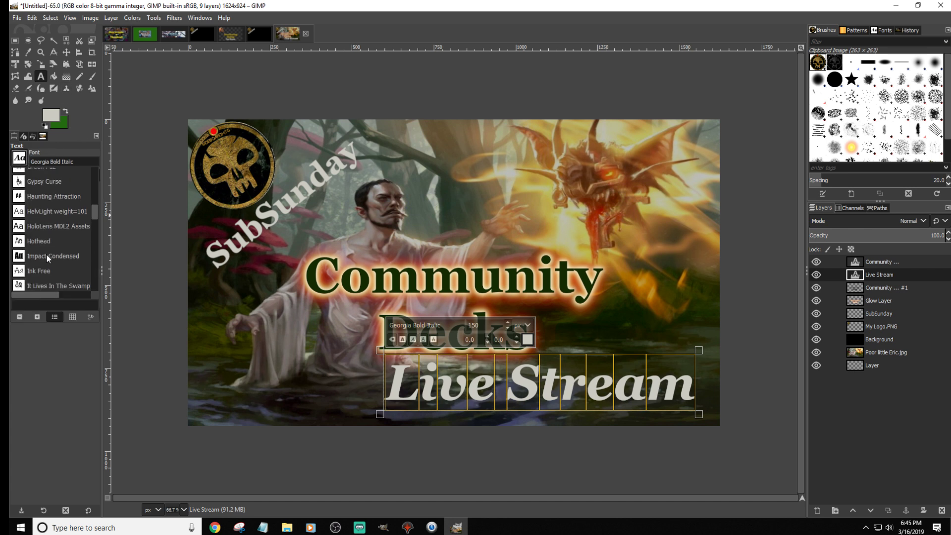
{"action": "left_click", "coordinate": [42, 242]}
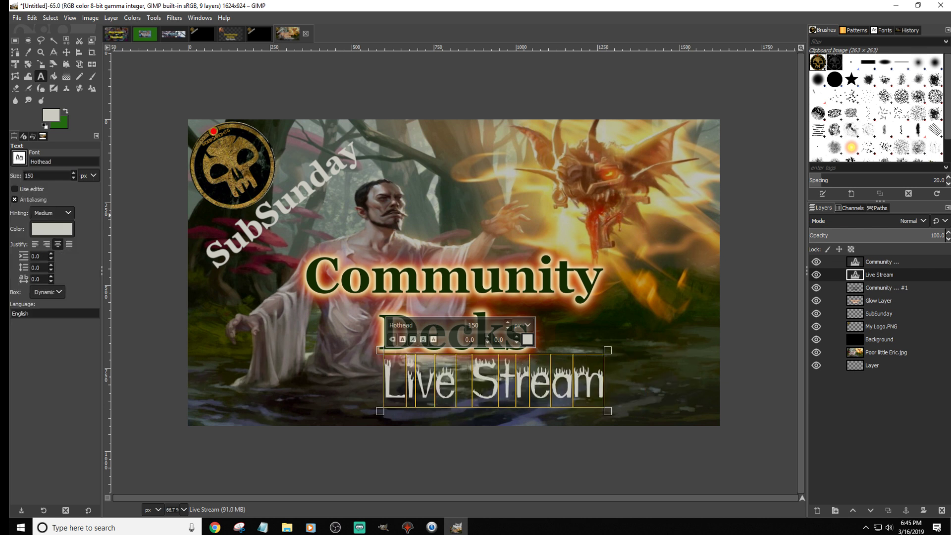
Step: Change the Live Stream text's font to Mongolian Baiti
{"action": "left_click", "coordinate": [19, 157]}
{"action": "scroll", "coordinate": [49, 225], "scroll_direction": "down", "scroll_amount": 2}
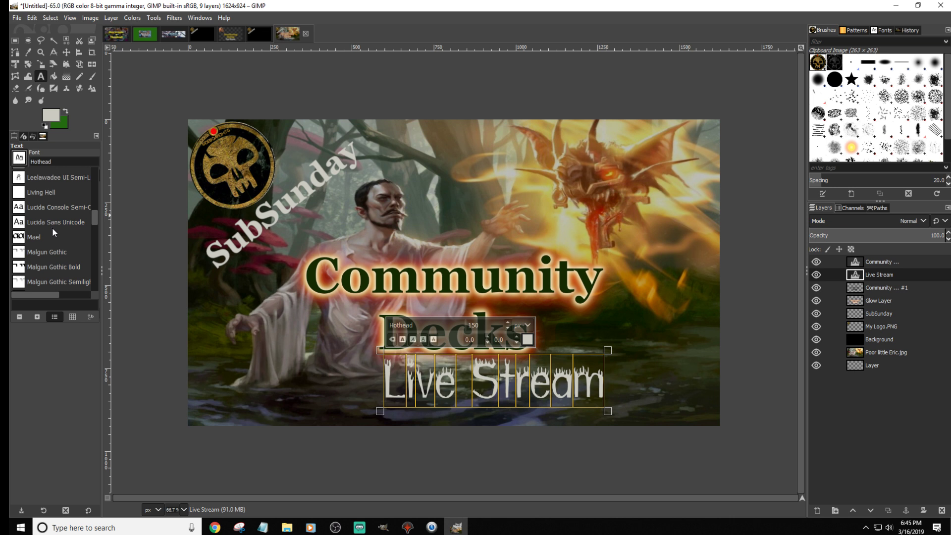
{"action": "scroll", "coordinate": [50, 230], "scroll_direction": "down", "scroll_amount": 3}
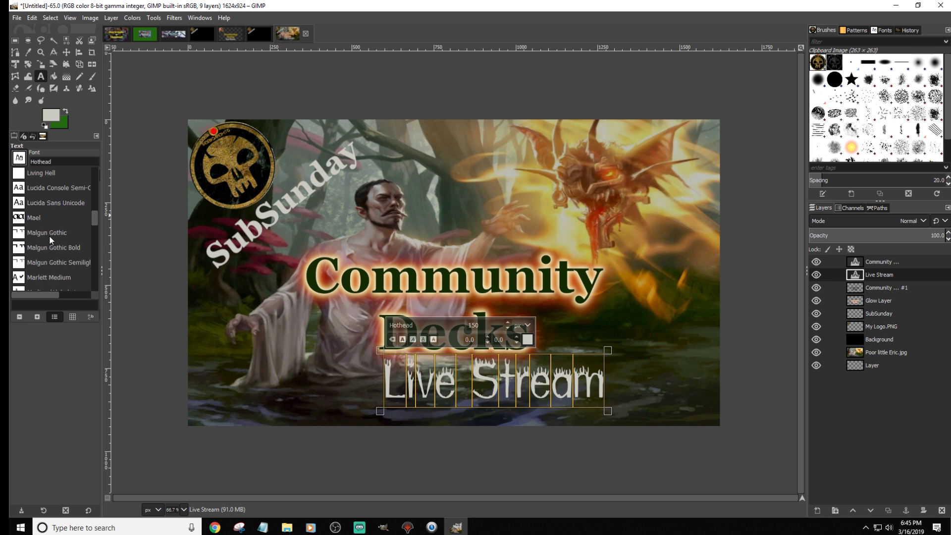
{"action": "scroll", "coordinate": [52, 244], "scroll_direction": "down", "scroll_amount": 4}
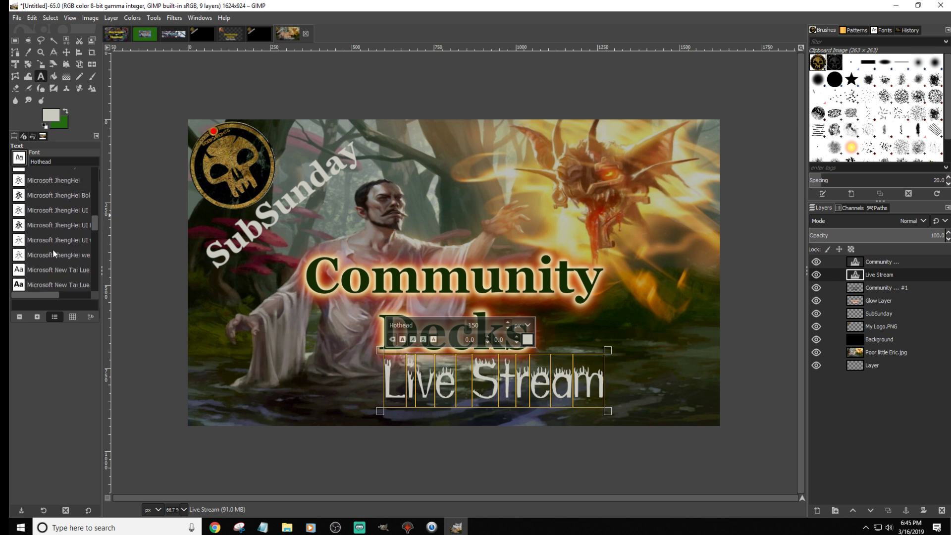
{"action": "scroll", "coordinate": [53, 254], "scroll_direction": "down", "scroll_amount": 3}
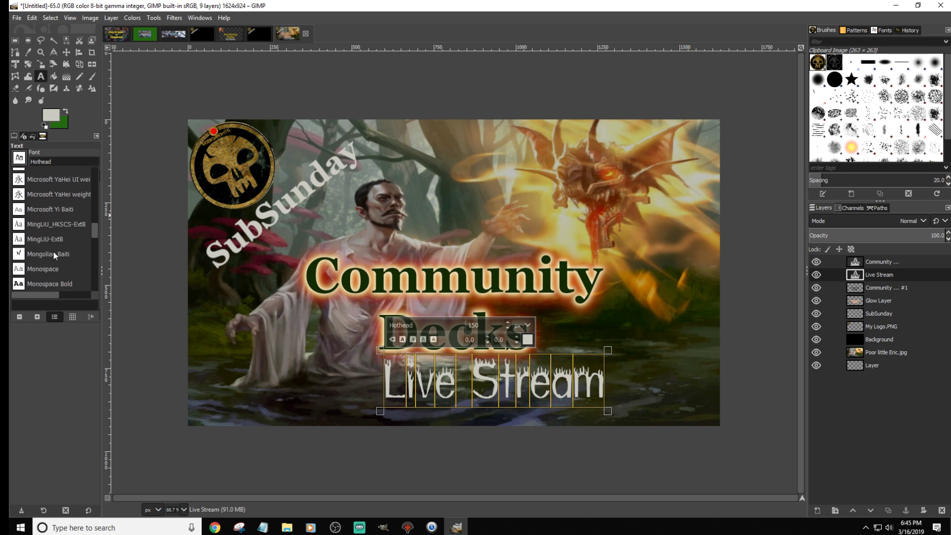
{"action": "double_click", "coordinate": [53, 253]}
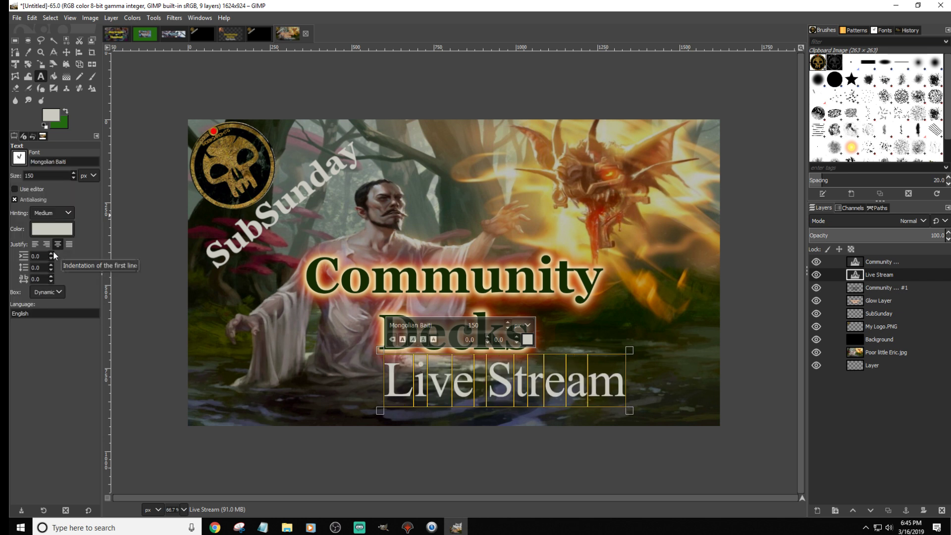
Step: Center the Live Stream text horizontally on the image with the Align tool
{"action": "left_click", "coordinate": [77, 50]}
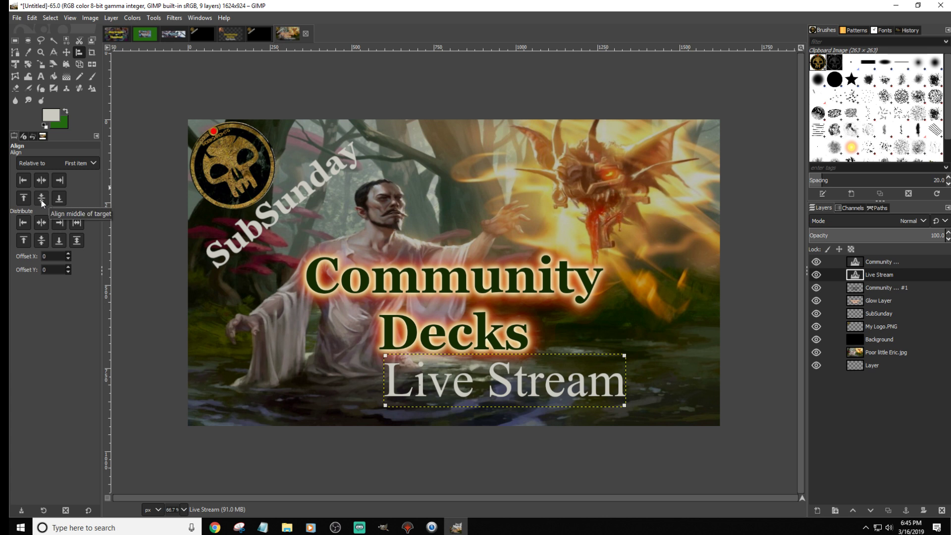
{"action": "left_click", "coordinate": [42, 223]}
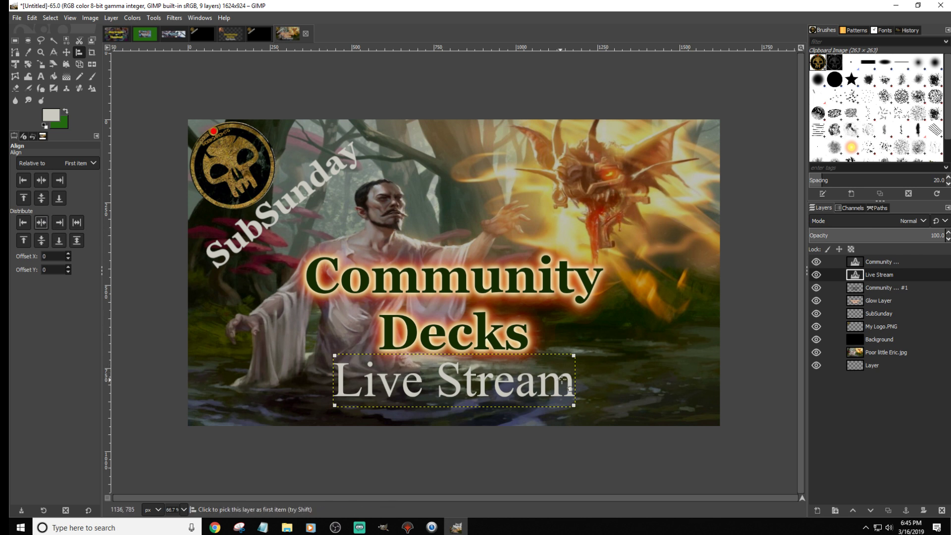
{"action": "left_click_drag", "start_coordinate": [570, 376], "coordinate": [523, 381]}
Step: Raise the opacity of the black Background layer to 65 to darken the artwork behind the text
{"action": "left_click", "coordinate": [881, 340]}
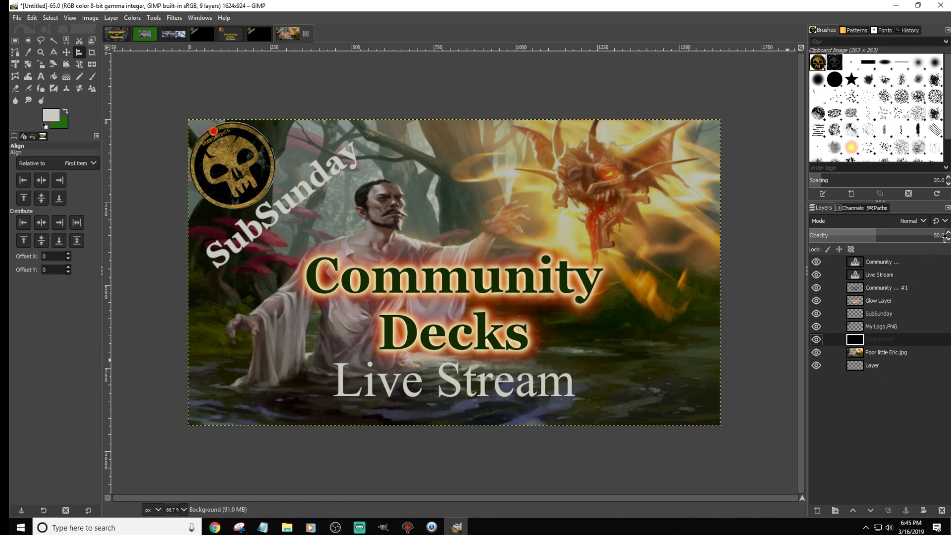
{"action": "scroll", "coordinate": [945, 239], "scroll_direction": "up", "scroll_amount": 4}
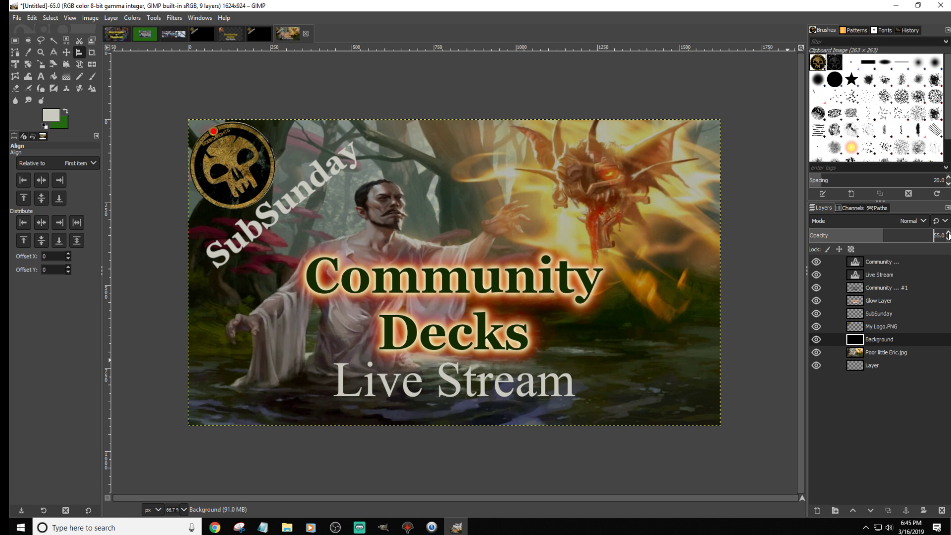
{"action": "scroll", "coordinate": [947, 236], "scroll_direction": "up", "scroll_amount": 5}
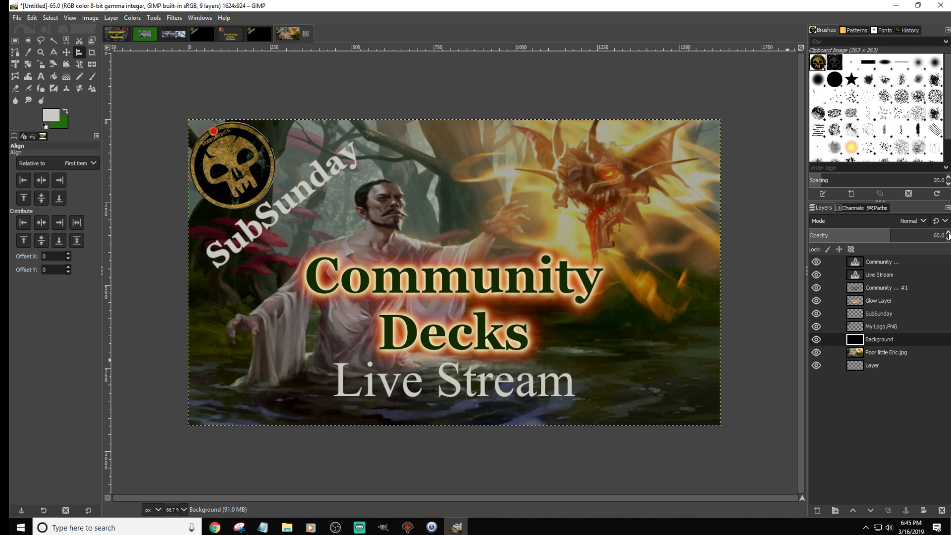
{"action": "scroll", "coordinate": [947, 236], "scroll_direction": "up", "scroll_amount": 1}
{"action": "scroll", "coordinate": [947, 236], "scroll_direction": "up", "scroll_amount": 1}
{"action": "scroll", "coordinate": [947, 236], "scroll_direction": "up", "scroll_amount": 2}
{"action": "scroll", "coordinate": [947, 235], "scroll_direction": "up", "scroll_amount": 1}
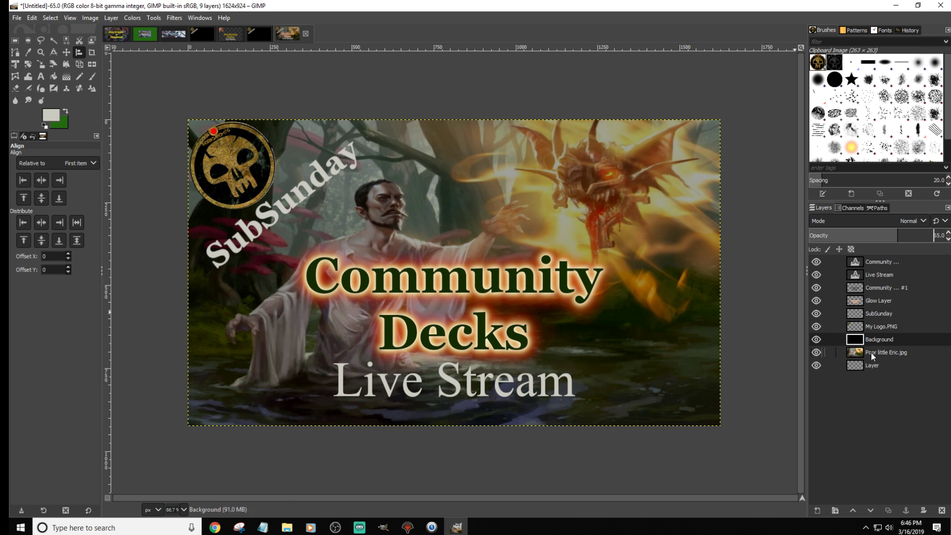
Step: View the open How to make a Thumbnail image for comparison, and return to the Community Decks image
{"action": "left_click", "coordinate": [875, 311]}
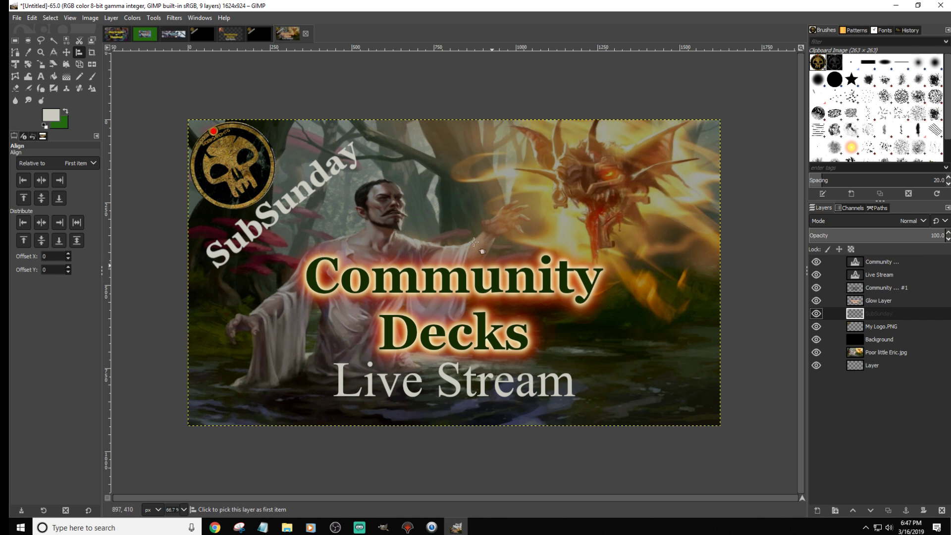
{"action": "left_click", "coordinate": [110, 34]}
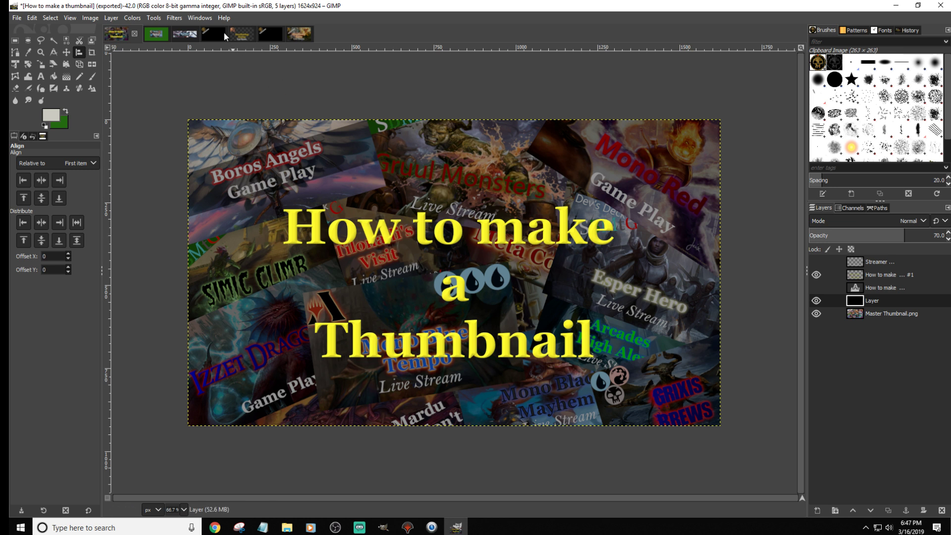
{"action": "left_click", "coordinate": [301, 35]}
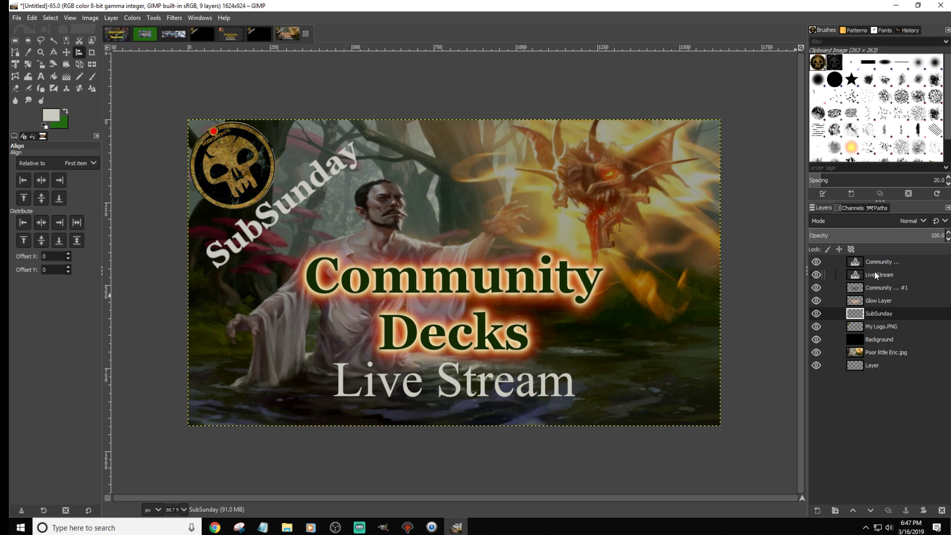
Step: Move the Live Stream layer directly below the Glow Layer, and select the Community Decks text layer
{"action": "left_click_drag", "start_coordinate": [874, 274], "coordinate": [893, 299]}
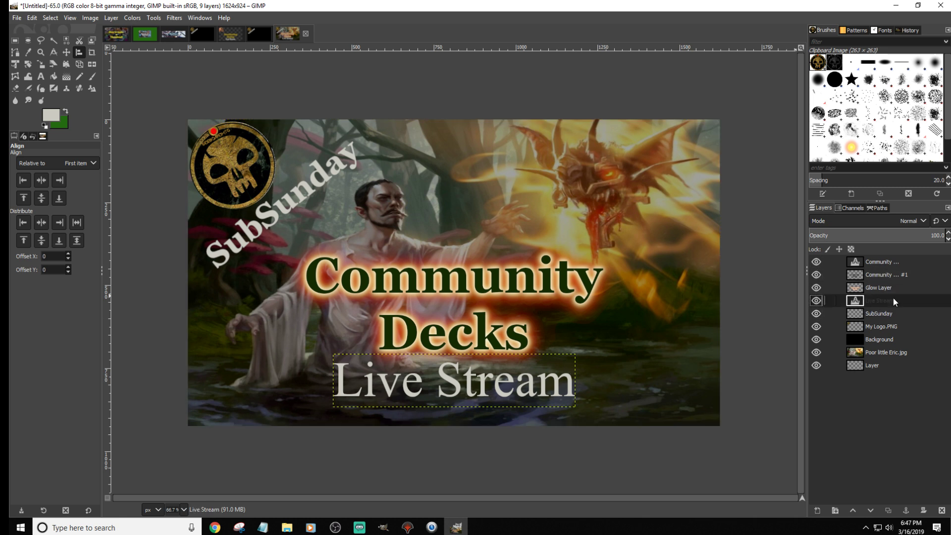
{"action": "left_click", "coordinate": [879, 262]}
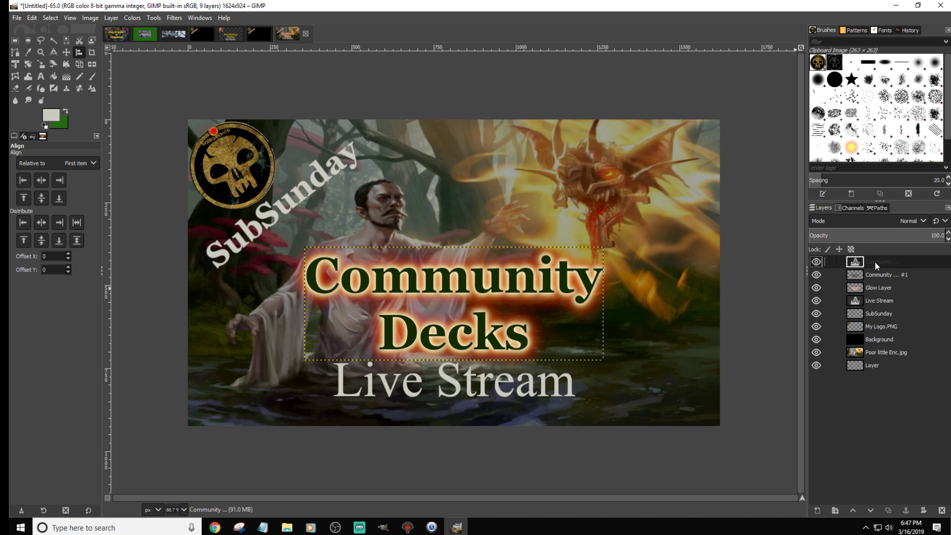
{"action": "left_click", "coordinate": [17, 20]}
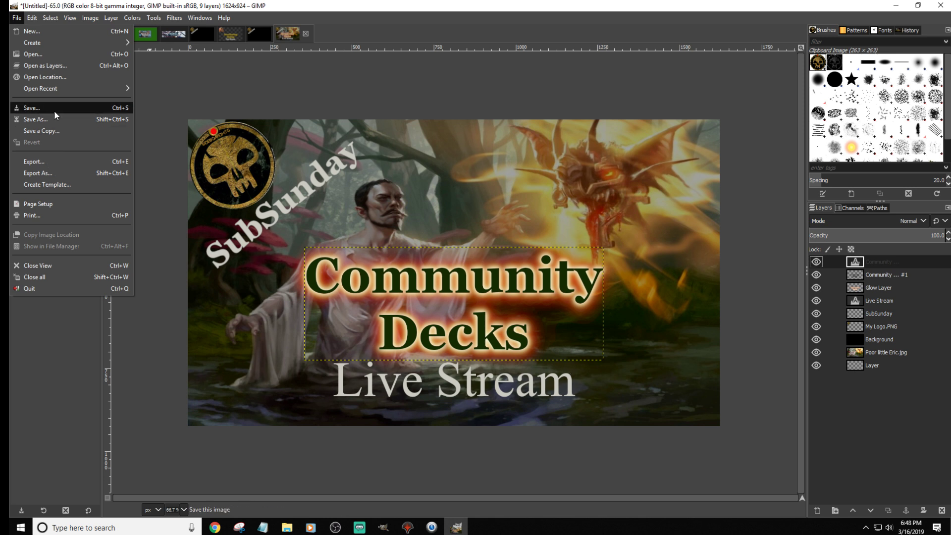
{"action": "left_click", "coordinate": [58, 65]}
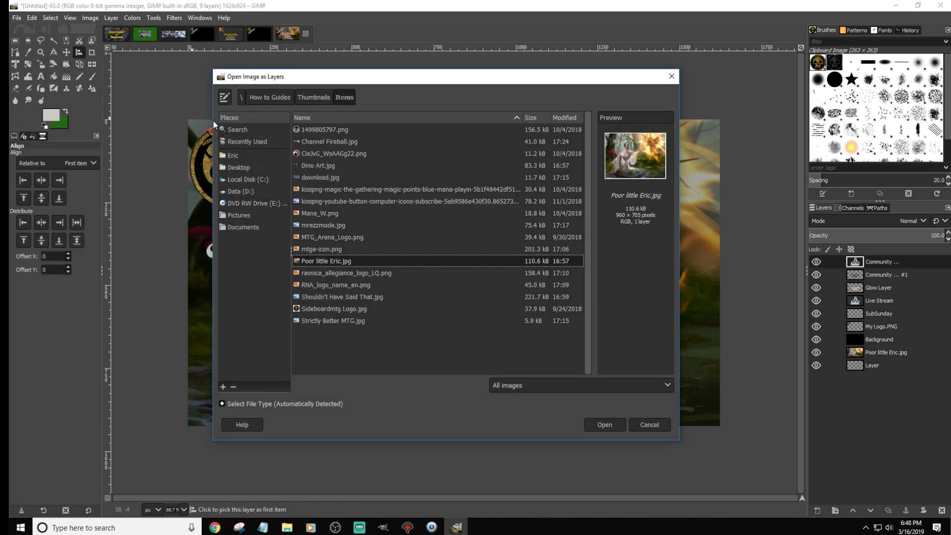
{"action": "left_click", "coordinate": [649, 424]}
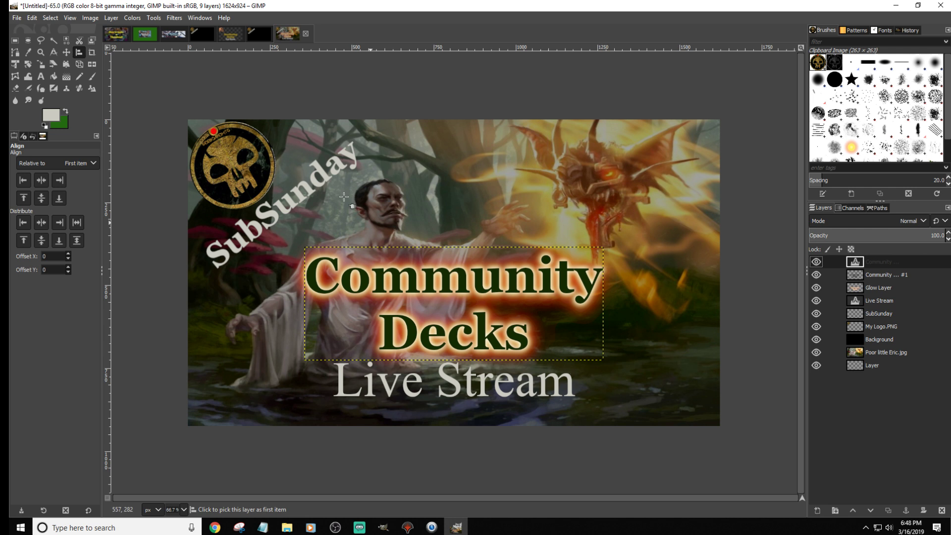
Step: Start exporting the thumbnail under the file name Subsunday, keeping the file filter on All export images
{"action": "left_click", "coordinate": [16, 19]}
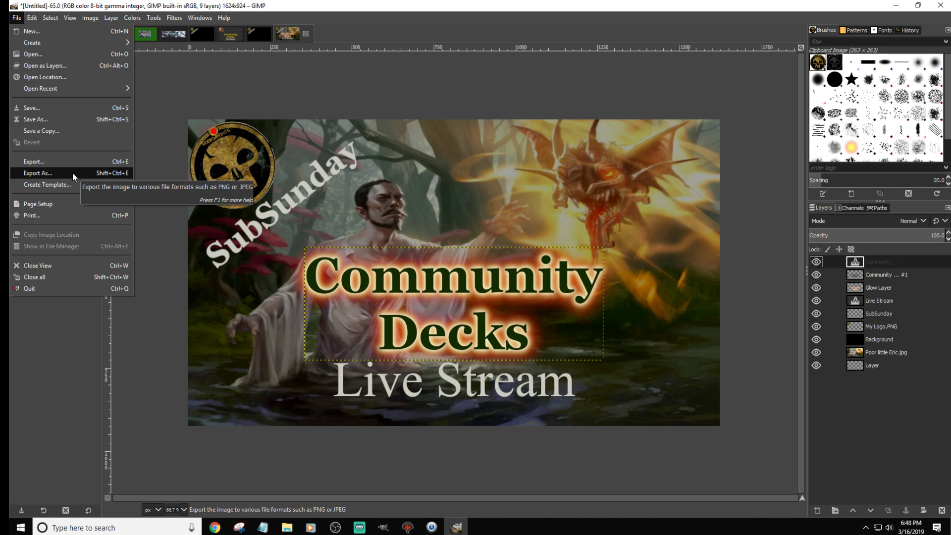
{"action": "left_click", "coordinate": [43, 164]}
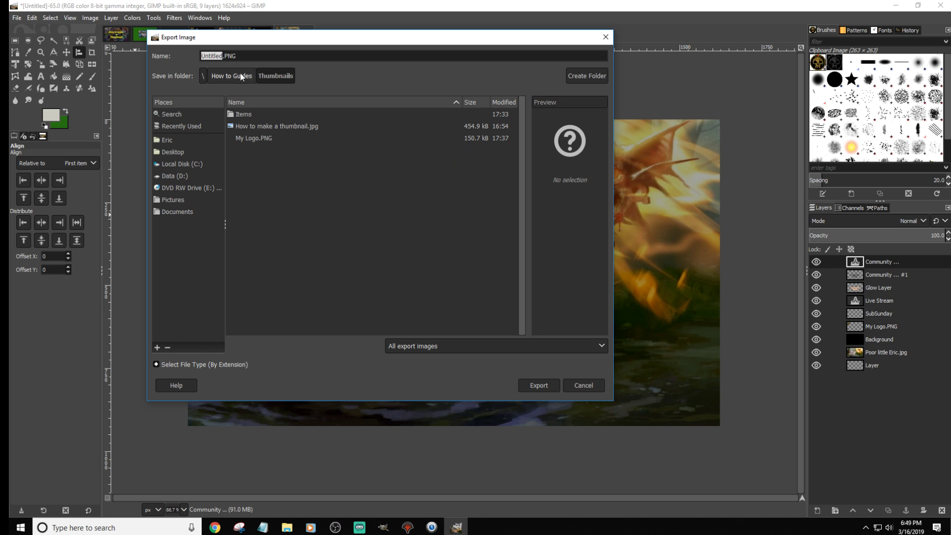
{"action": "type", "text": "Subsunday"}
{"action": "left_click", "coordinate": [591, 349]}
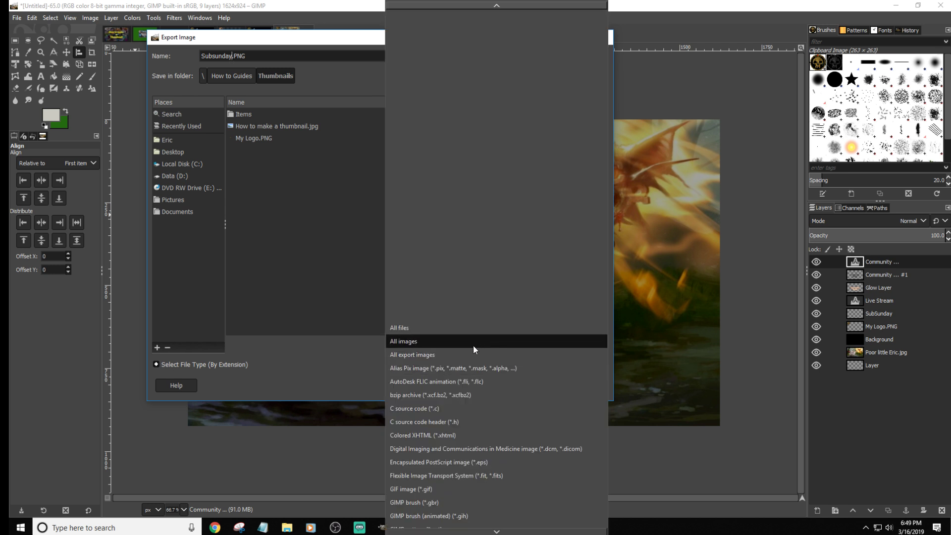
{"action": "left_click", "coordinate": [398, 356]}
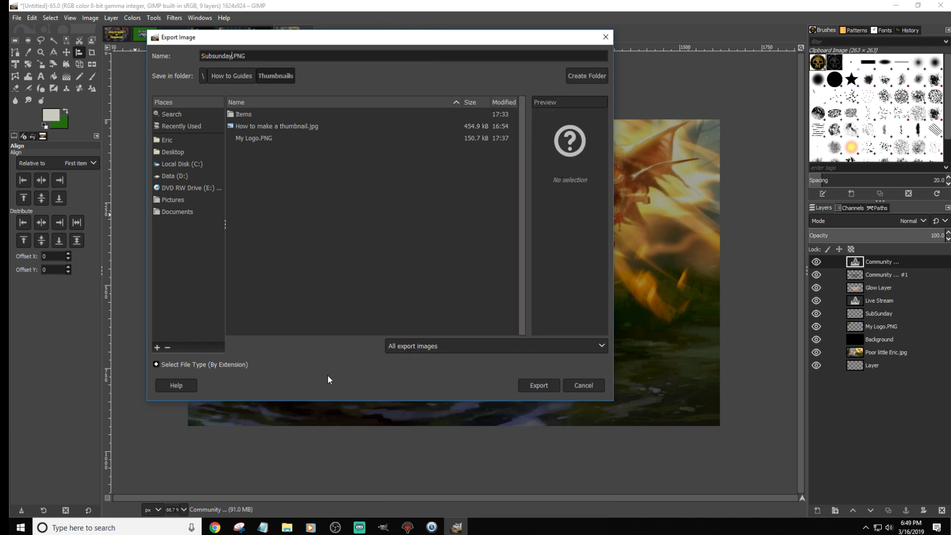
Step: Set the export file type to PNG image
{"action": "left_click", "coordinate": [155, 365]}
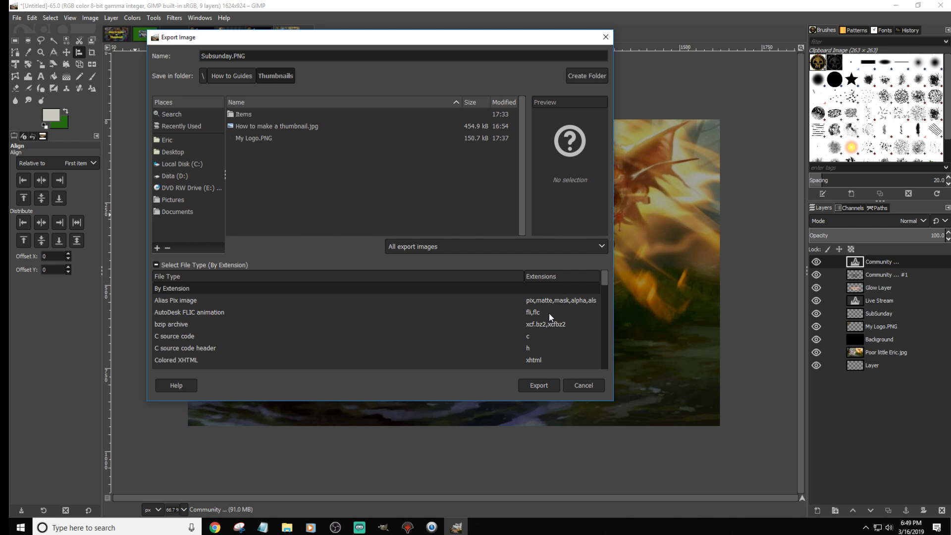
{"action": "scroll", "coordinate": [549, 313], "scroll_direction": "down", "scroll_amount": 4}
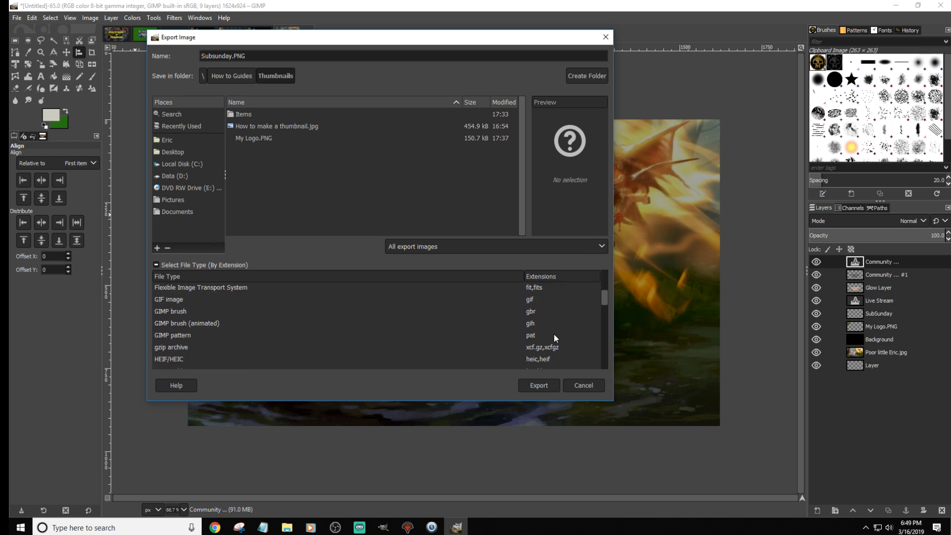
{"action": "scroll", "coordinate": [553, 334], "scroll_direction": "down", "scroll_amount": 2}
{"action": "scroll", "coordinate": [549, 344], "scroll_direction": "down", "scroll_amount": 3}
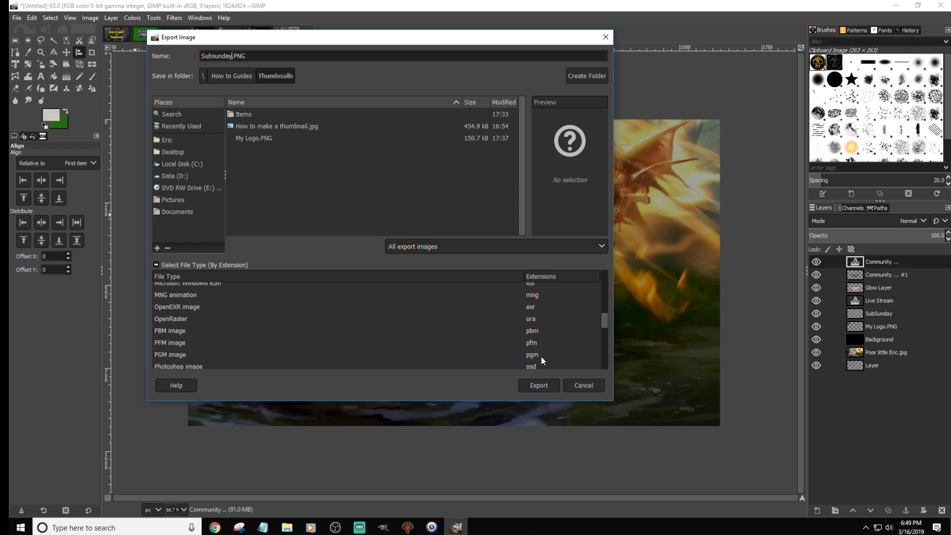
{"action": "scroll", "coordinate": [541, 360], "scroll_direction": "down", "scroll_amount": 1}
{"action": "scroll", "coordinate": [549, 348], "scroll_direction": "down", "scroll_amount": 1}
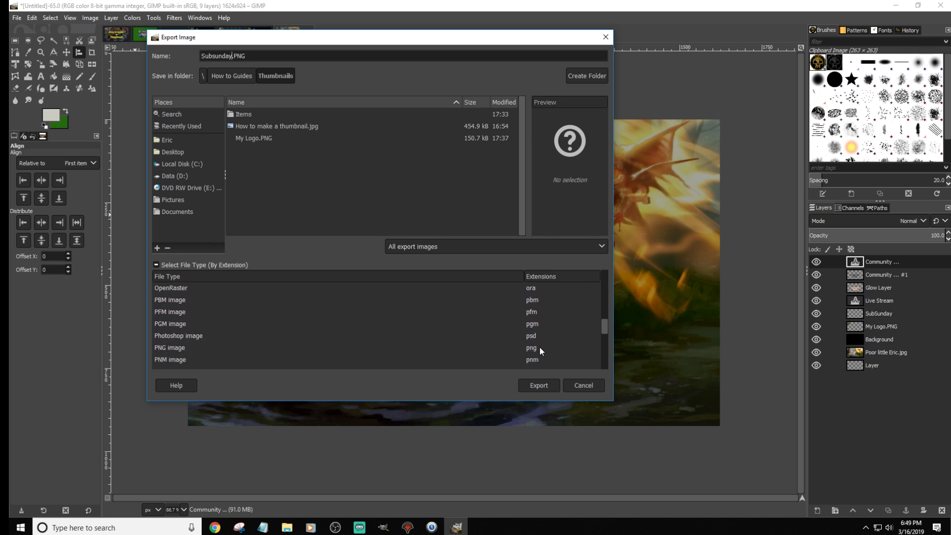
{"action": "left_click", "coordinate": [536, 347]}
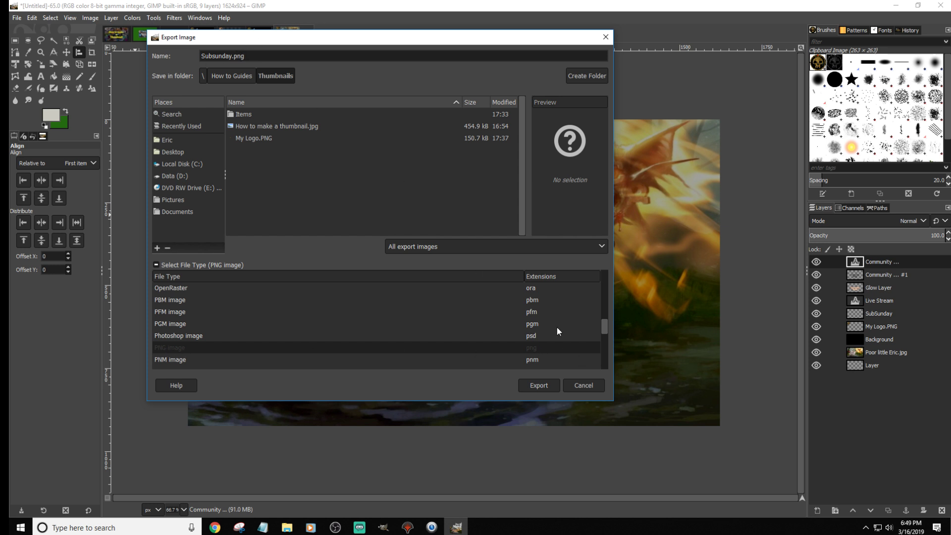
Step: Change the export file type to JPEG image and proceed with exporting Subsunday.jpg
{"action": "scroll", "coordinate": [556, 331], "scroll_direction": "up", "scroll_amount": 6}
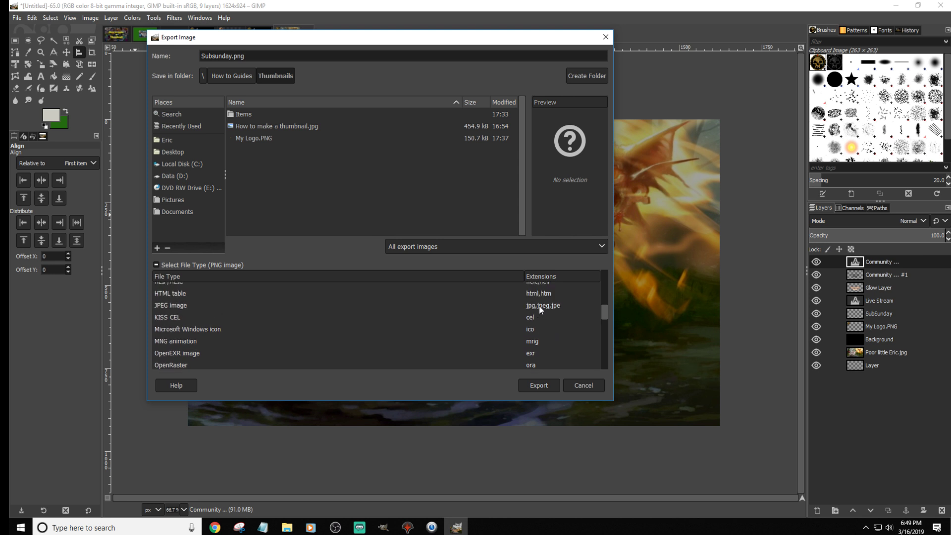
{"action": "left_click", "coordinate": [540, 305]}
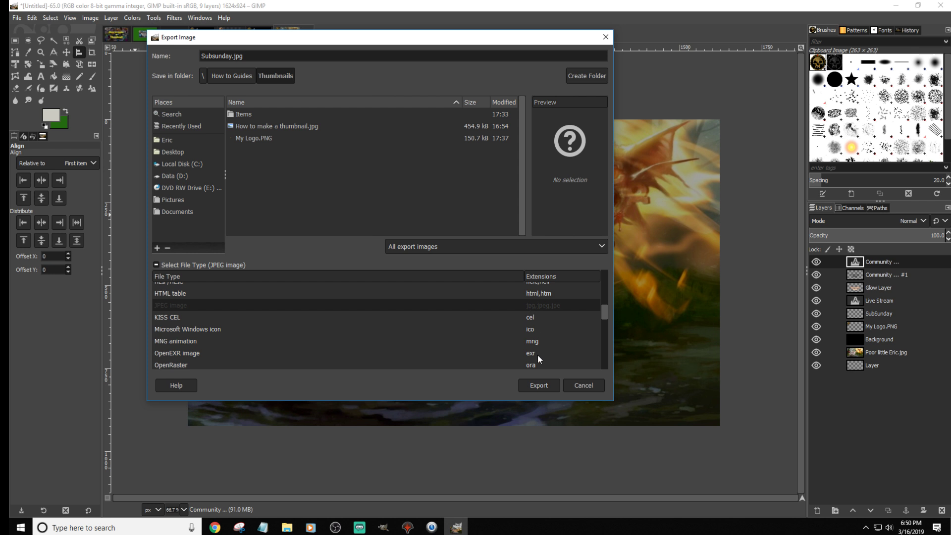
{"action": "left_click", "coordinate": [534, 387]}
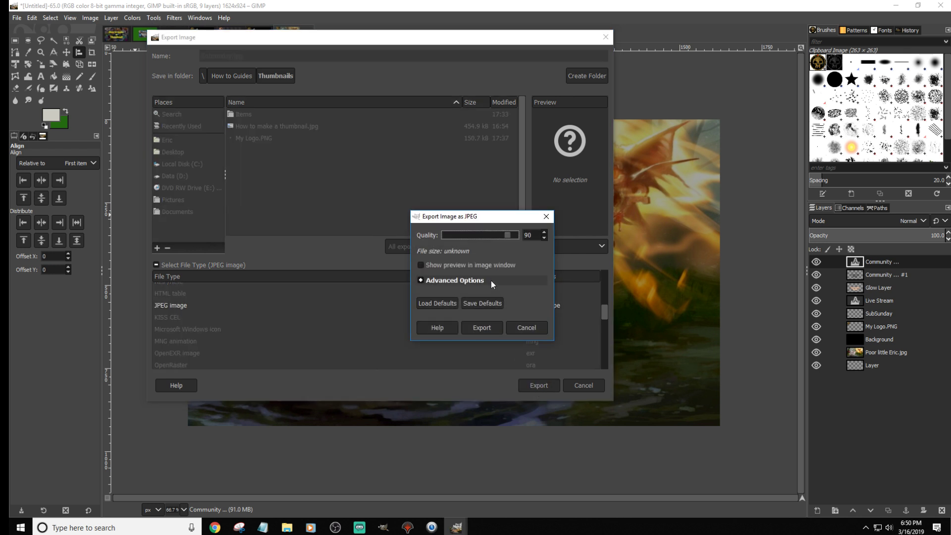
Step: Set the JPEG quality to 100, review the advanced options, and export the image
{"action": "left_click_drag", "start_coordinate": [508, 233], "coordinate": [520, 236]}
{"action": "left_click", "coordinate": [420, 279]}
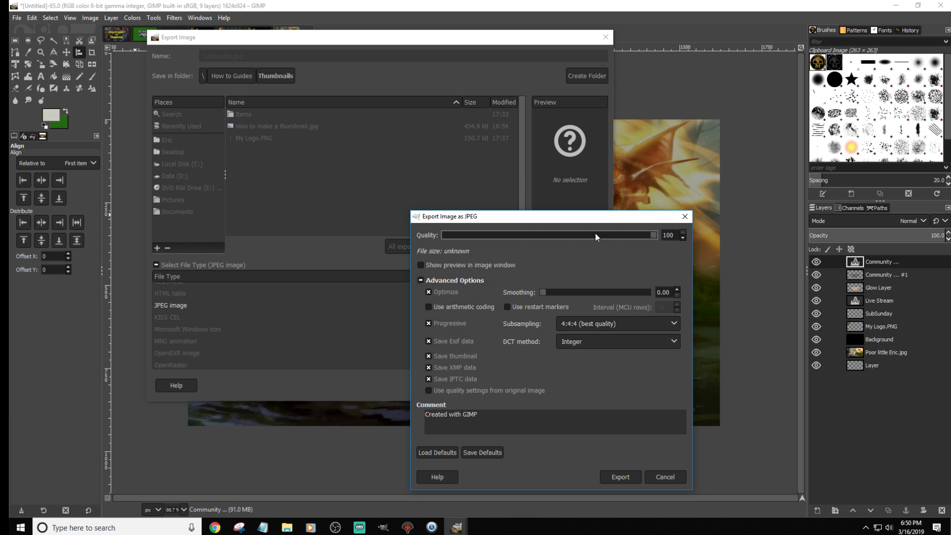
{"action": "left_click_drag", "start_coordinate": [589, 217], "coordinate": [576, 162]}
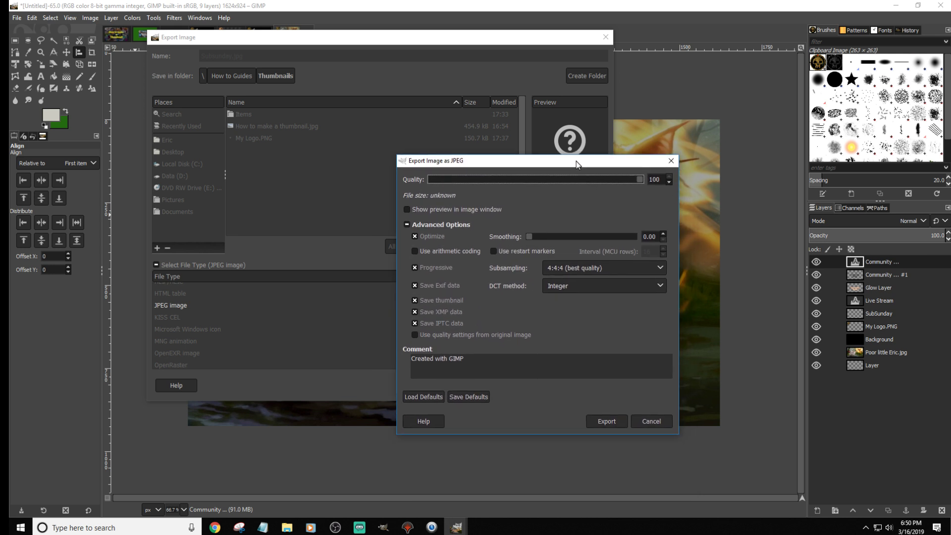
{"action": "left_click", "coordinate": [406, 224]}
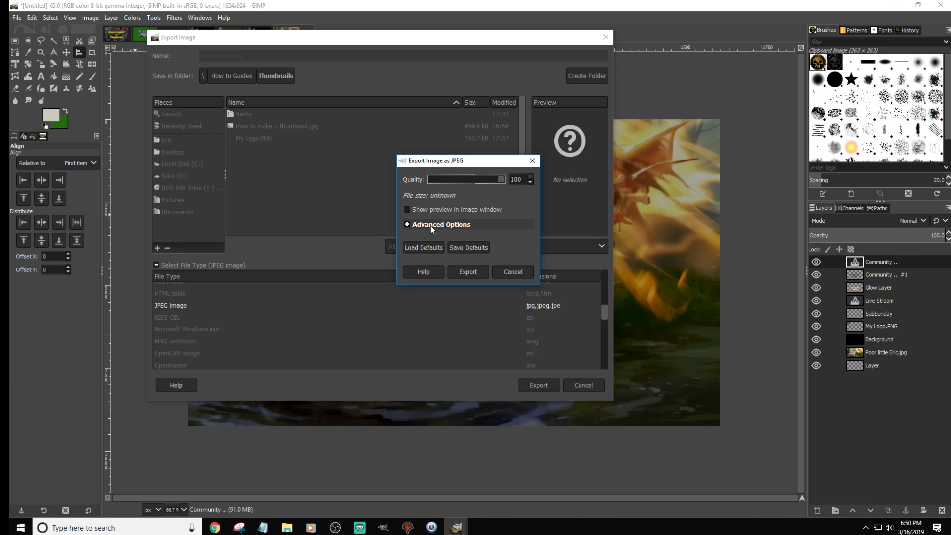
{"action": "left_click", "coordinate": [469, 274]}
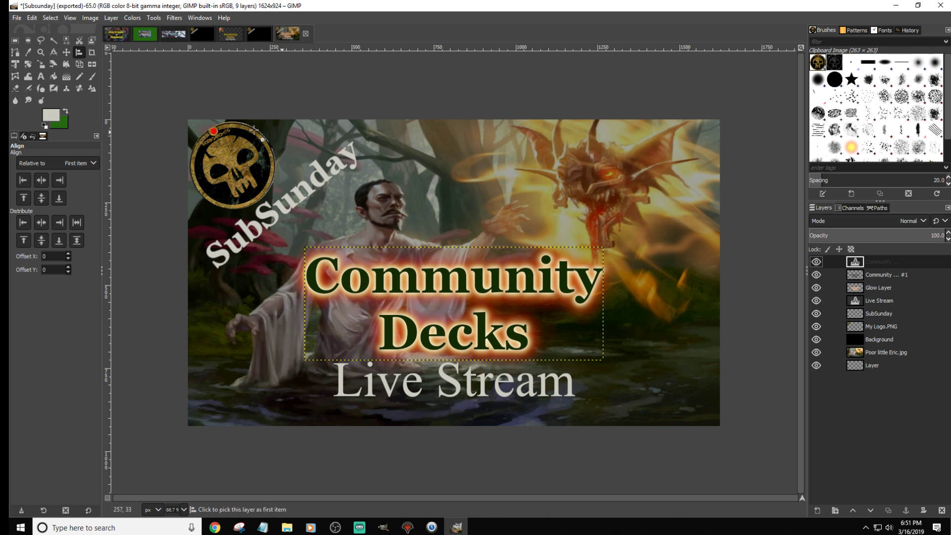
Step: Add CieJvG_WsAAGg22.png from the Items folder as a new layer, and delete that layer again
{"action": "left_click", "coordinate": [17, 18]}
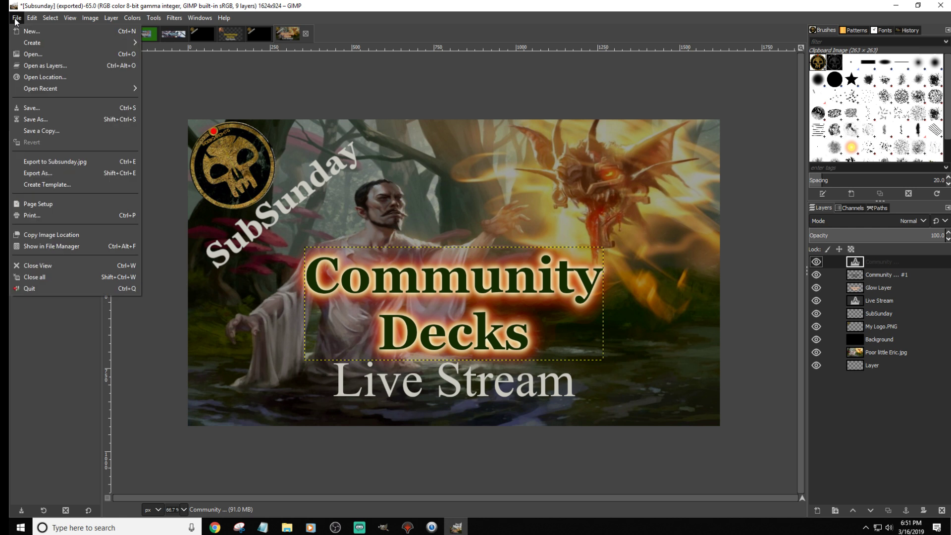
{"action": "left_click", "coordinate": [45, 65]}
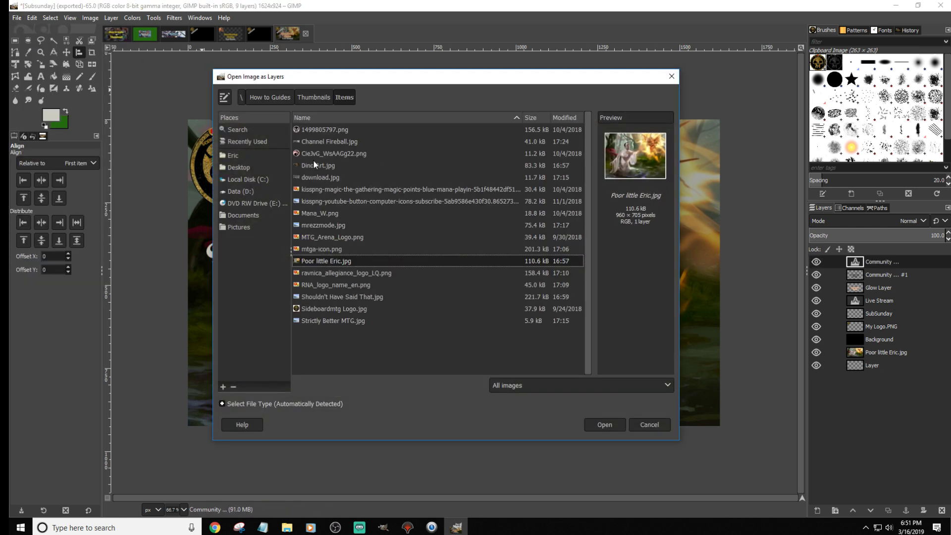
{"action": "left_click", "coordinate": [335, 153]}
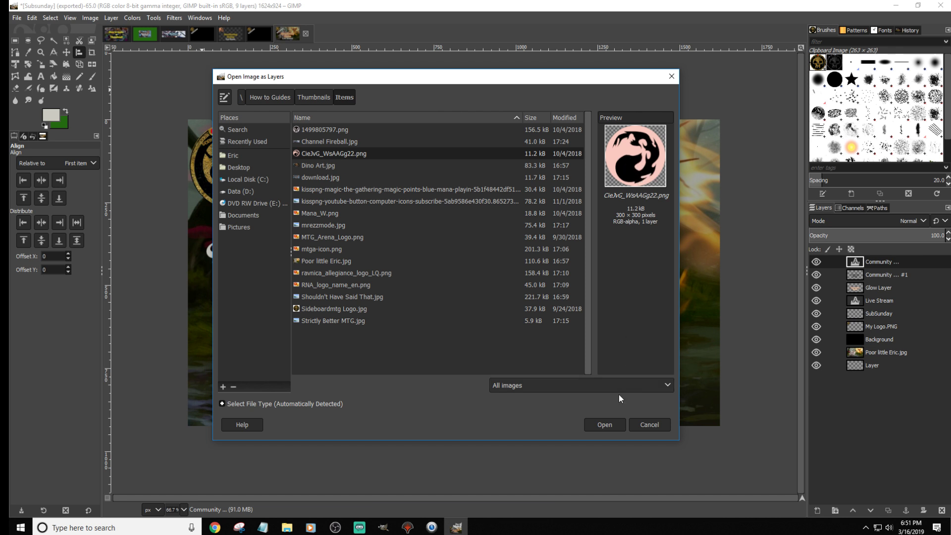
{"action": "left_click", "coordinate": [605, 425]}
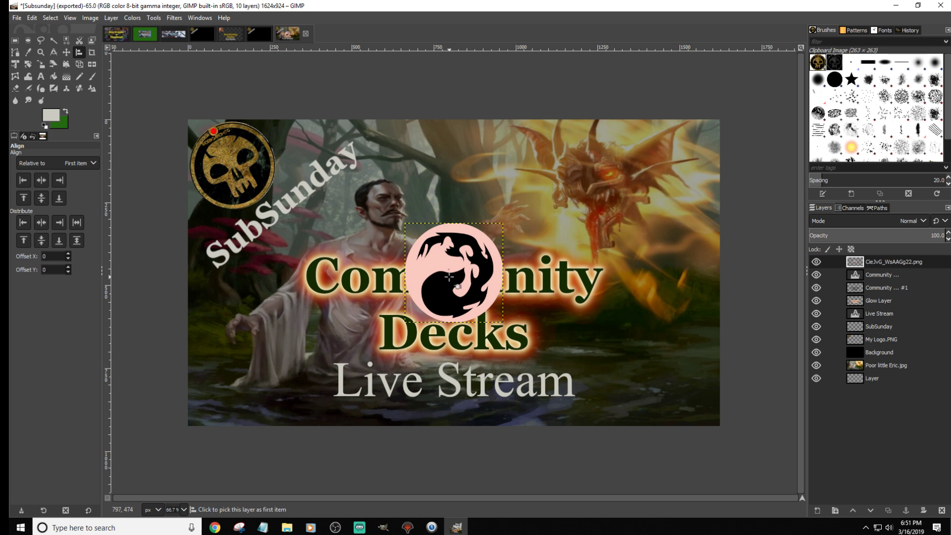
{"action": "mouse_move", "coordinate": [895, 264]}
{"action": "left_mouse_down"}
{"action": "mouse_move", "coordinate": [900, 361]}
{"action": "mouse_move", "coordinate": [878, 388]}
{"action": "mouse_move", "coordinate": [864, 297]}
{"action": "mouse_move", "coordinate": [880, 260]}
{"action": "left_mouse_up"}
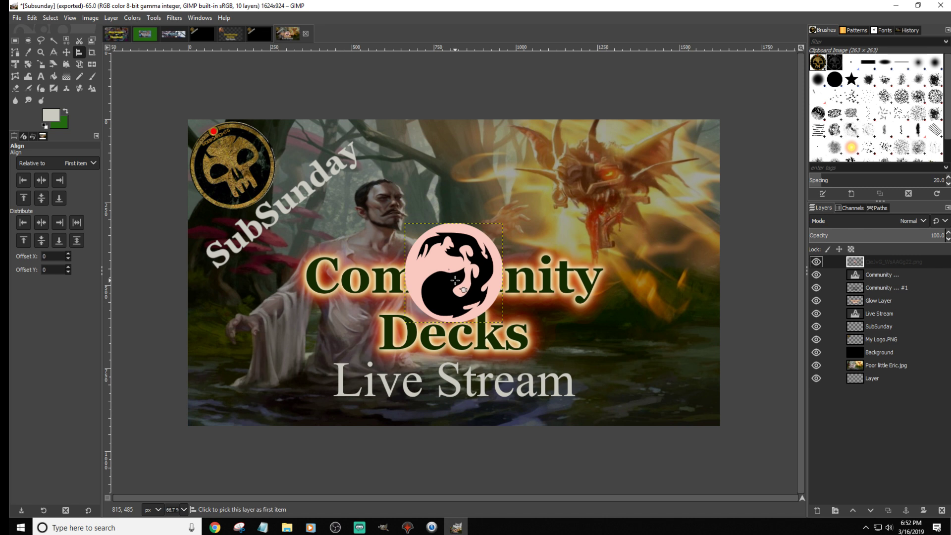
{"action": "right_click", "coordinate": [864, 262]}
{"action": "left_click", "coordinate": [811, 143]}
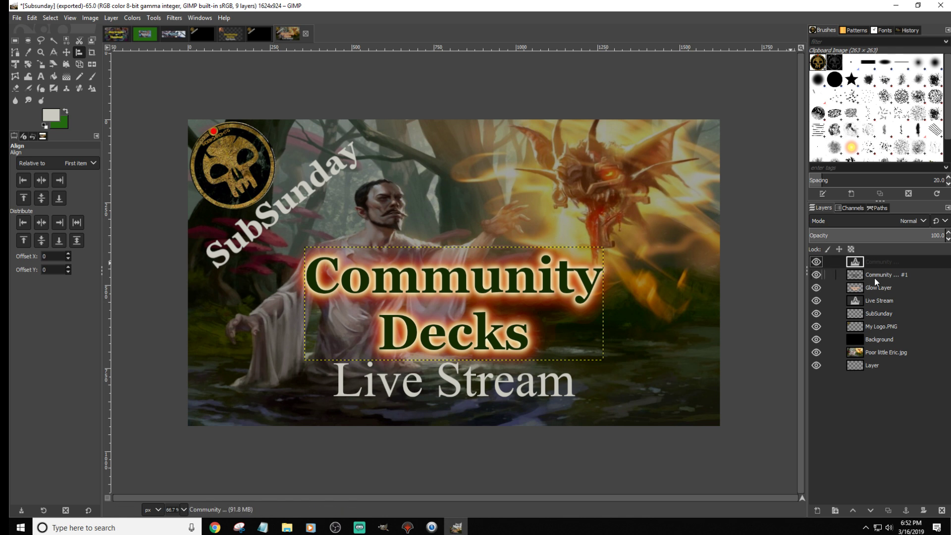
Step: Hide and reshow the Live Stream and My Logo.PNG layers to check what each one contributes
{"action": "left_click", "coordinate": [817, 301]}
{"action": "left_click", "coordinate": [817, 301]}
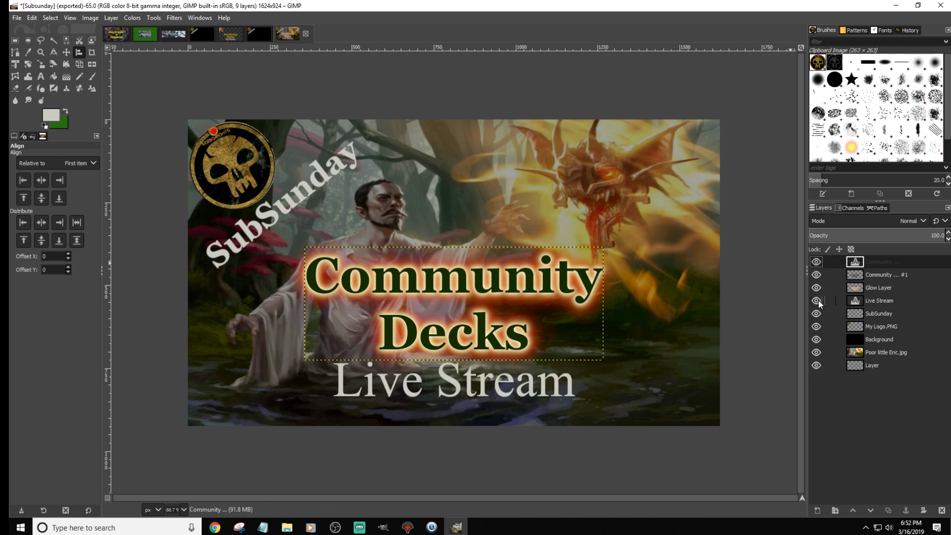
{"action": "left_click", "coordinate": [816, 326]}
{"action": "left_click", "coordinate": [816, 326]}
{"action": "left_click", "coordinate": [816, 326]}
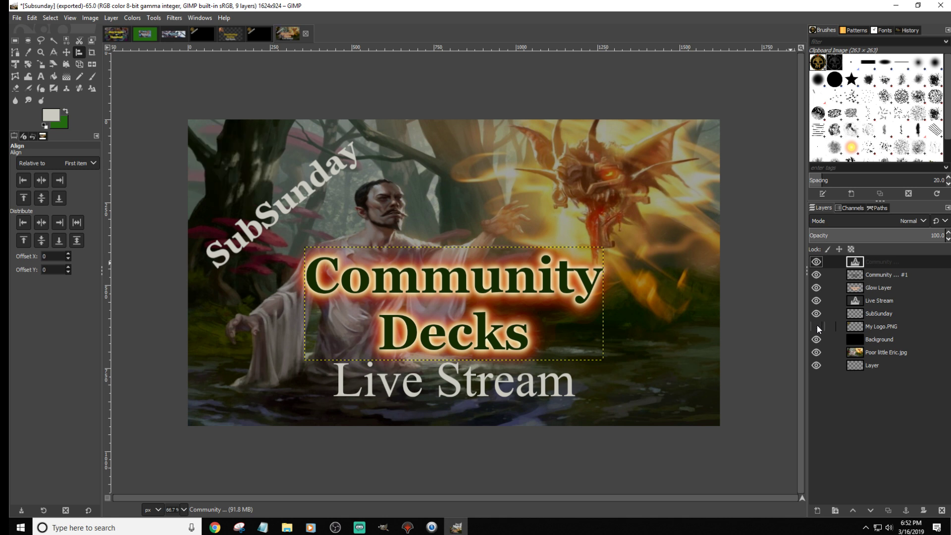
{"action": "left_click", "coordinate": [817, 326]}
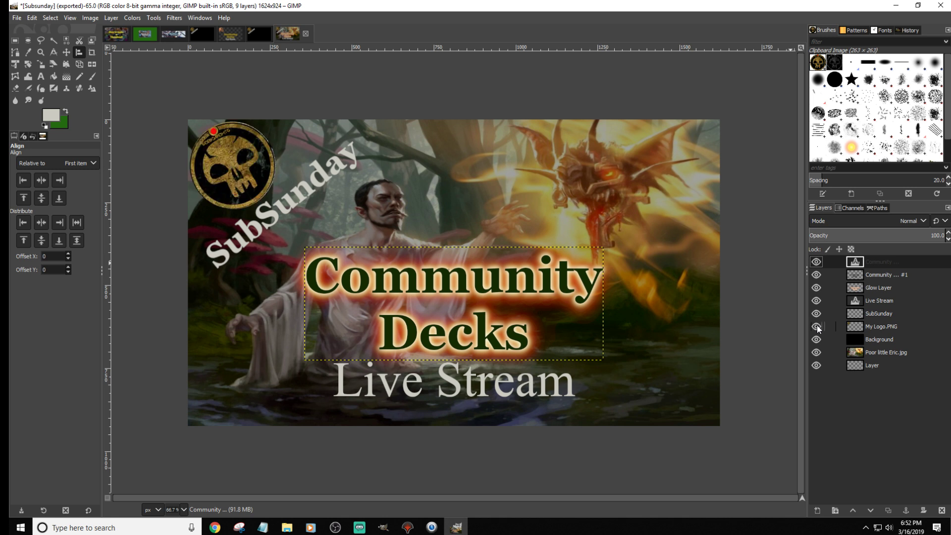
Step: Duplicate the SubSunday and My Logo.PNG layers, and place the logo copy directly below the SubSunday #1 copy
{"action": "right_click", "coordinate": [882, 312]}
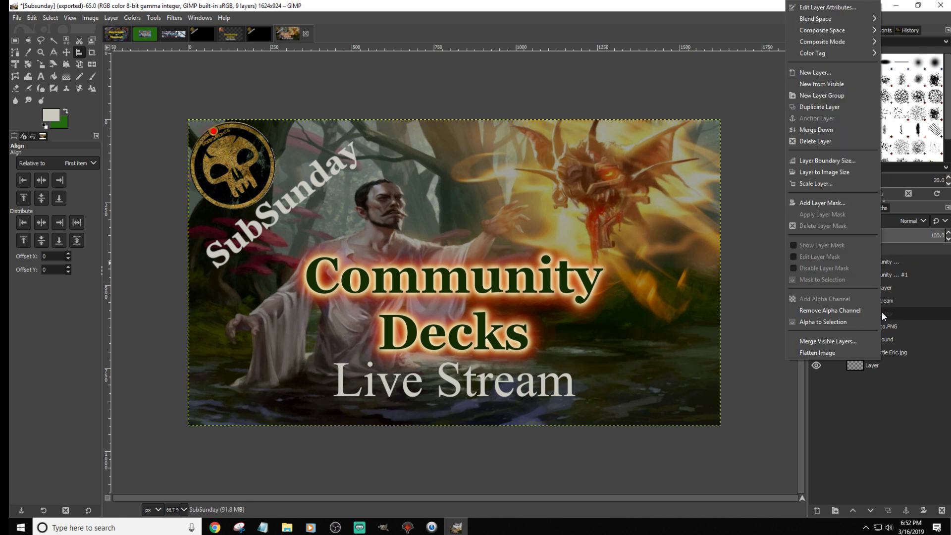
{"action": "left_click", "coordinate": [836, 106]}
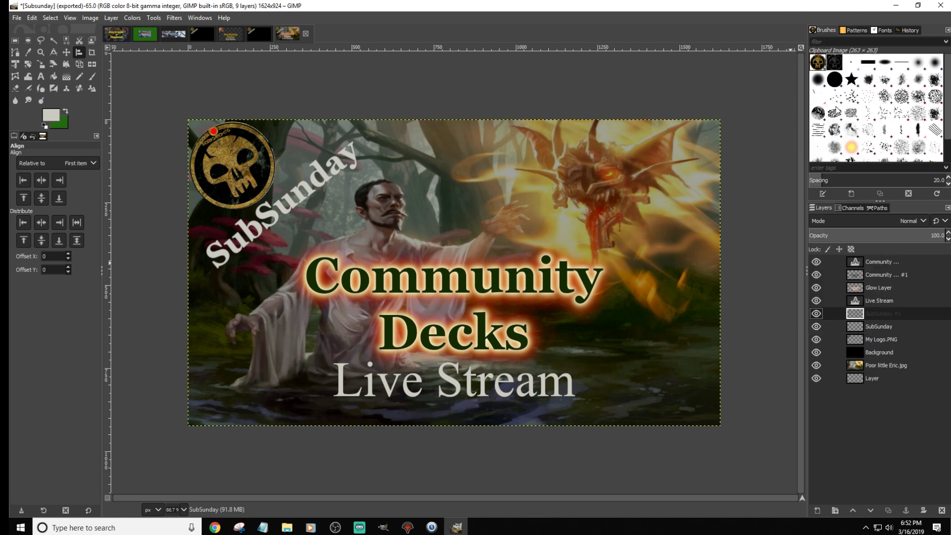
{"action": "right_click", "coordinate": [878, 339]}
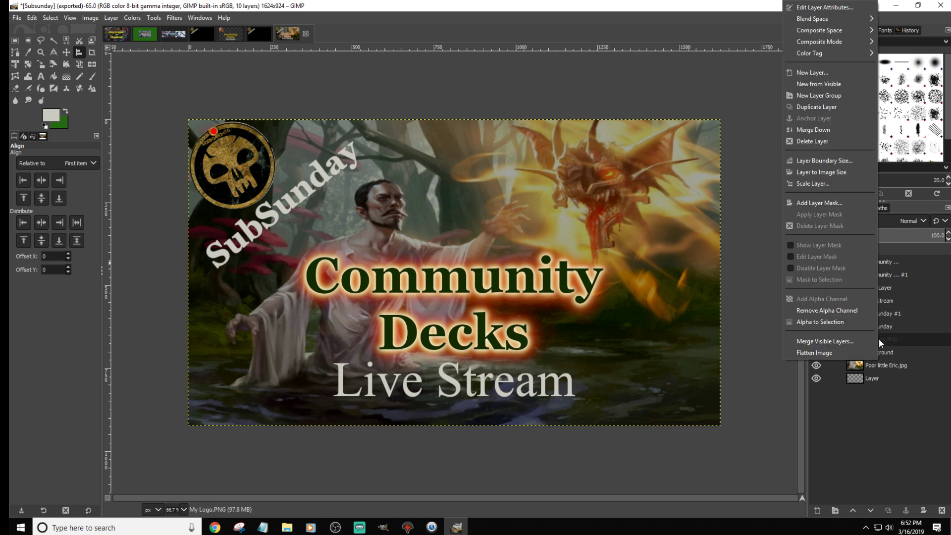
{"action": "left_click", "coordinate": [829, 107]}
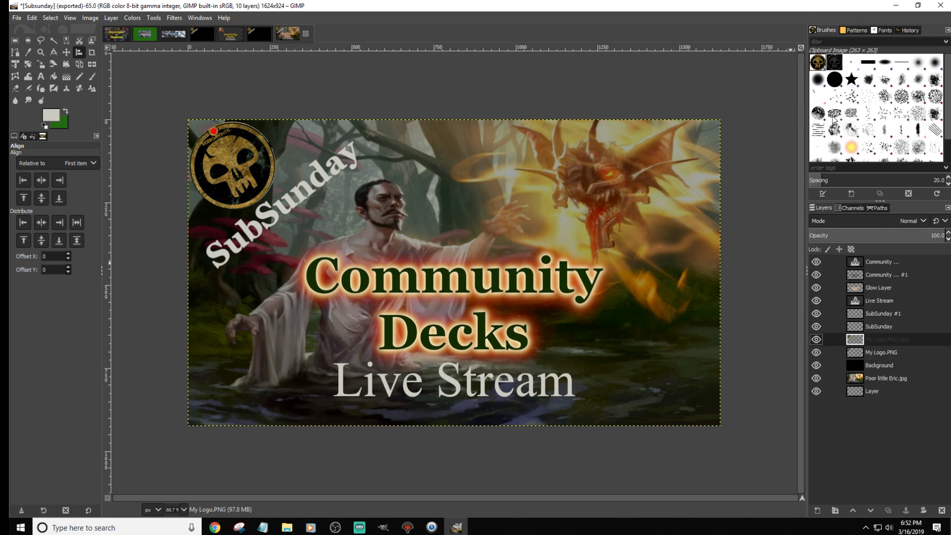
{"action": "left_click_drag", "start_coordinate": [884, 341], "coordinate": [887, 324]}
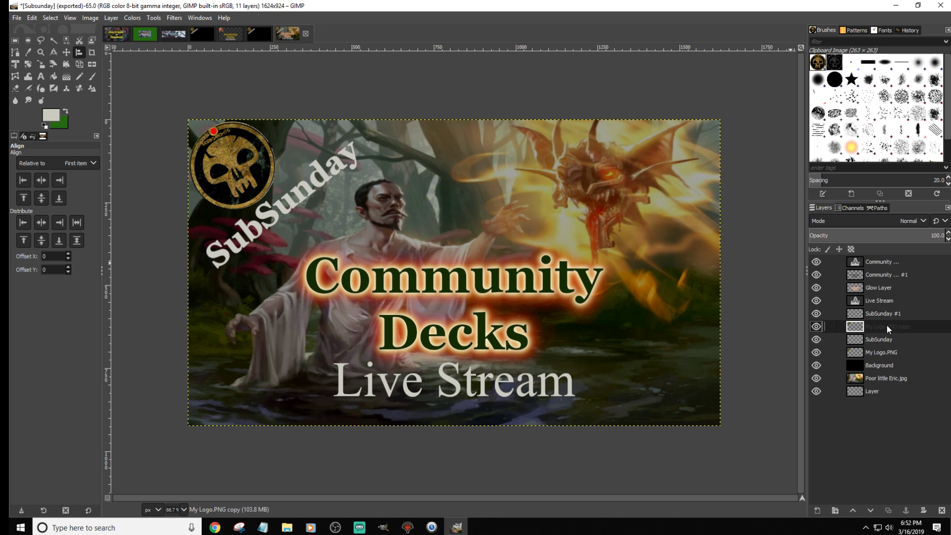
Step: Merge SubSunday #1 down into the My Logo.PNG copy, and hide the original SubSunday and My Logo.PNG layers
{"action": "right_click", "coordinate": [883, 313]}
{"action": "left_click", "coordinate": [845, 130]}
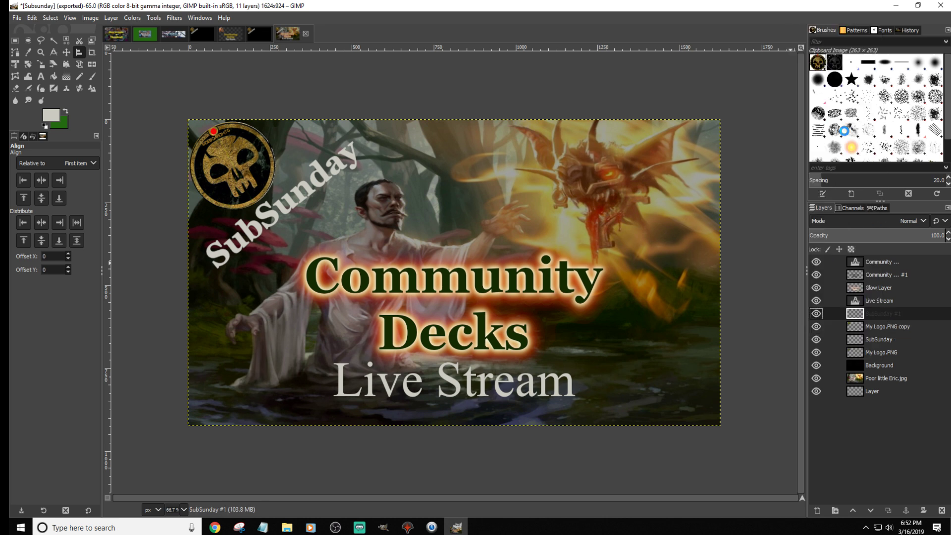
{"action": "left_click", "coordinate": [817, 339]}
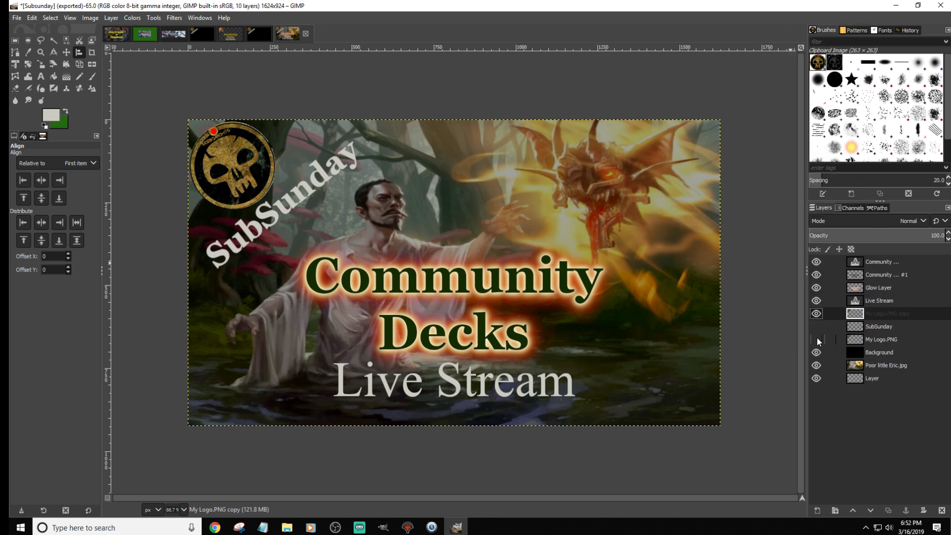
Step: Toggle the merged copy and the original SubSunday and My Logo.PNG layers to compare them, leaving all three hidden
{"action": "left_click", "coordinate": [816, 314]}
{"action": "left_click", "coordinate": [817, 314]}
{"action": "left_click", "coordinate": [816, 313]}
{"action": "left_click", "coordinate": [816, 314]}
{"action": "left_click", "coordinate": [816, 314]}
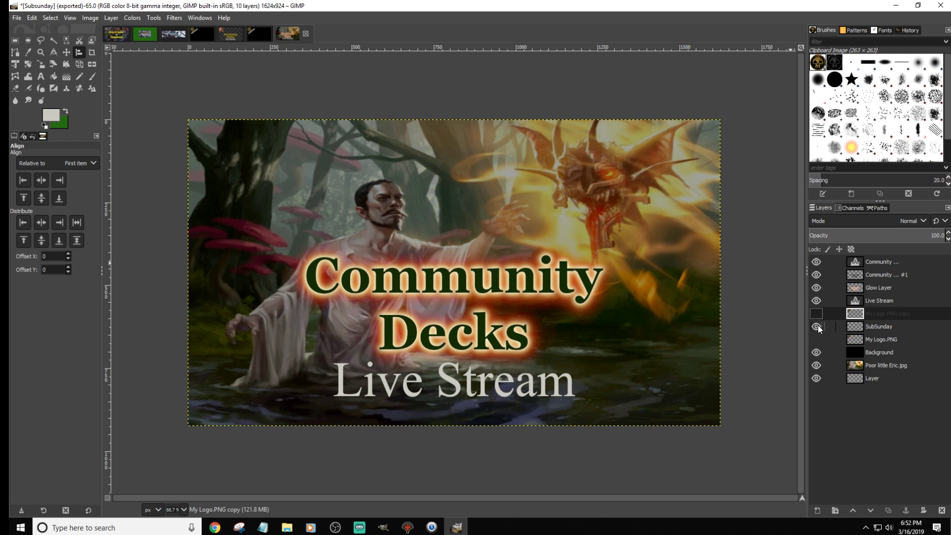
{"action": "left_click", "coordinate": [816, 339]}
{"action": "left_click", "coordinate": [816, 339]}
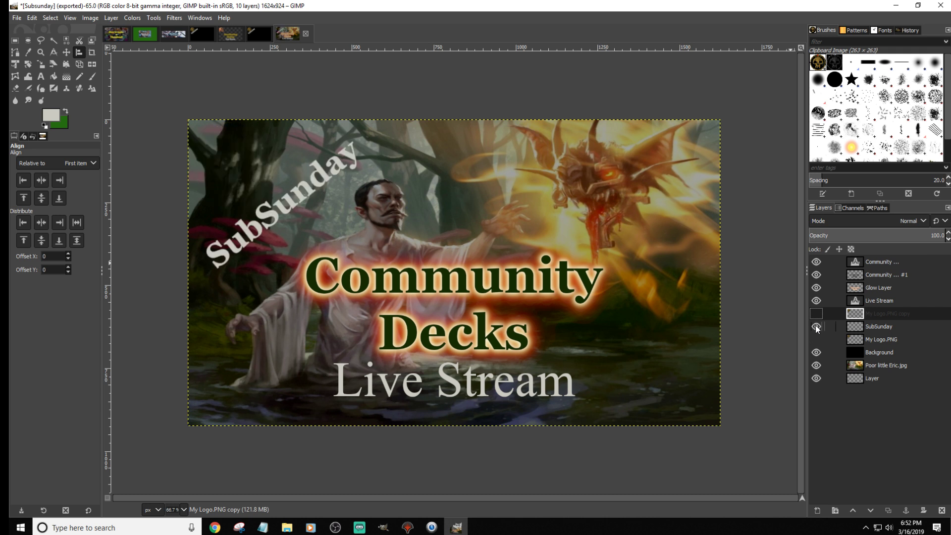
{"action": "left_click", "coordinate": [816, 326]}
{"action": "left_click", "coordinate": [816, 340]}
{"action": "left_click", "coordinate": [816, 326]}
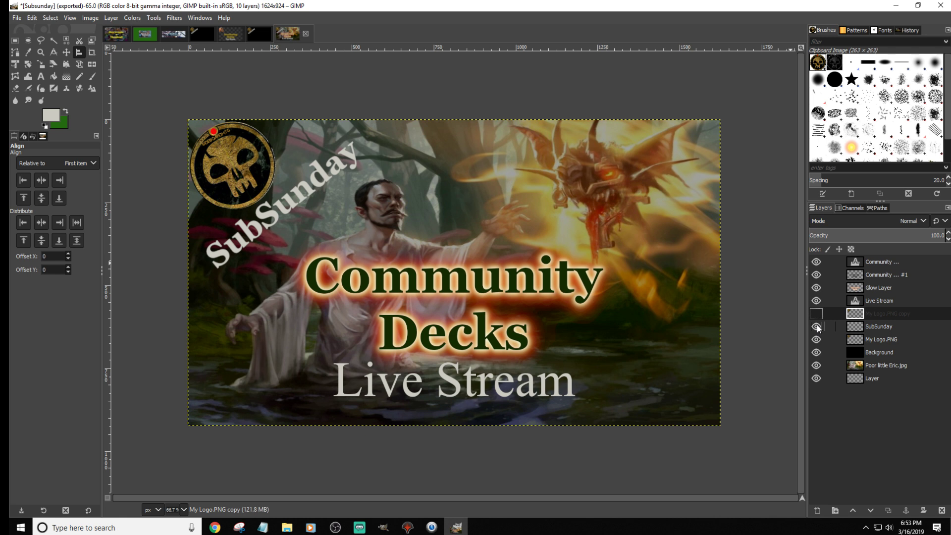
{"action": "left_click", "coordinate": [816, 327]}
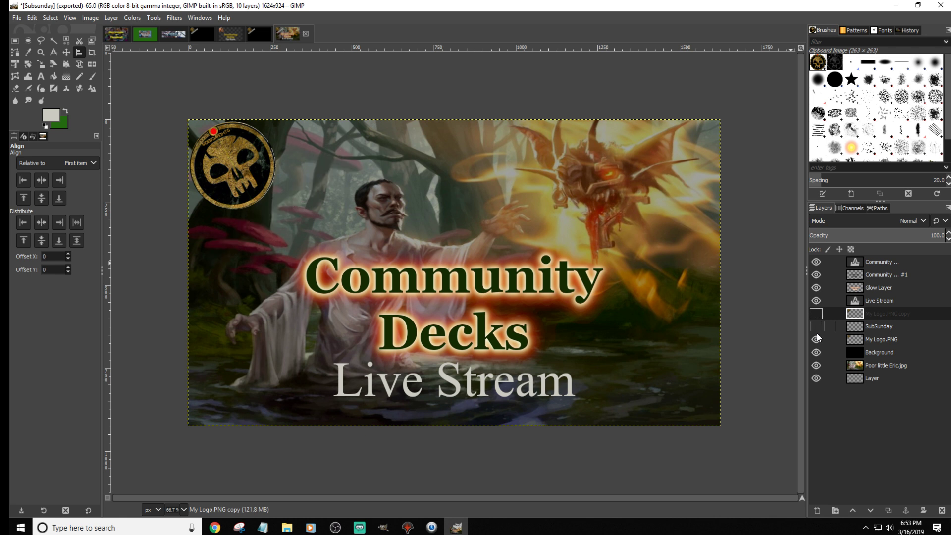
{"action": "left_click", "coordinate": [817, 339]}
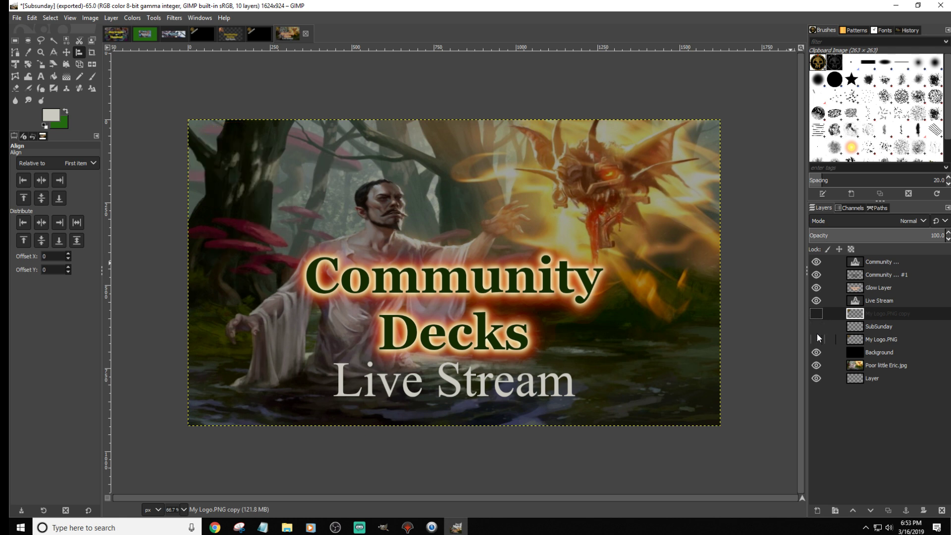
Step: Rename the merged My Logo.PNG copy layer to Subsunday Logo, and make it visible
{"action": "double_click", "coordinate": [886, 313]}
{"action": "type", "text": "Subsunday Logo"}
{"action": "key", "text": "Return"}
{"action": "left_click", "coordinate": [816, 313]}
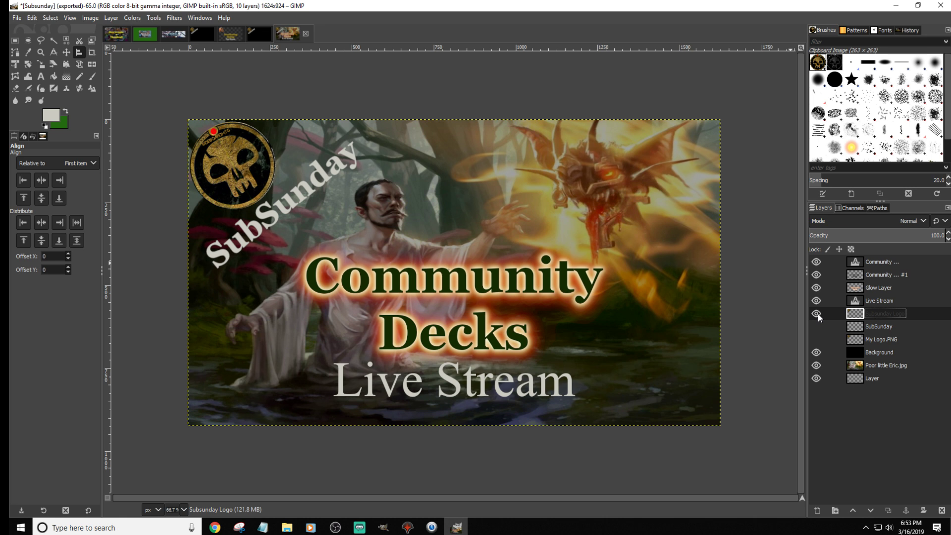
Step: Hide the Subsunday Logo layer, and show the original SubSunday and My Logo.PNG layers
{"action": "left_click", "coordinate": [817, 315]}
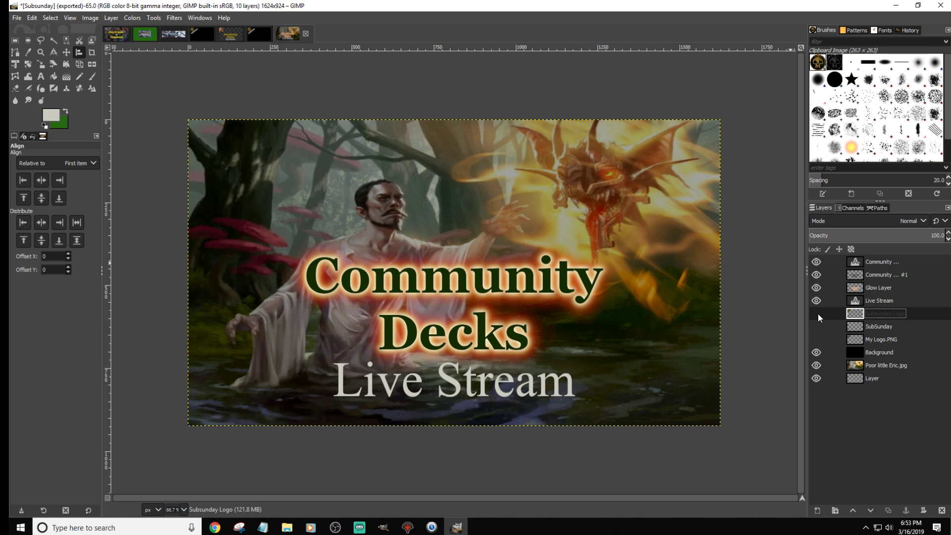
{"action": "left_click", "coordinate": [816, 327]}
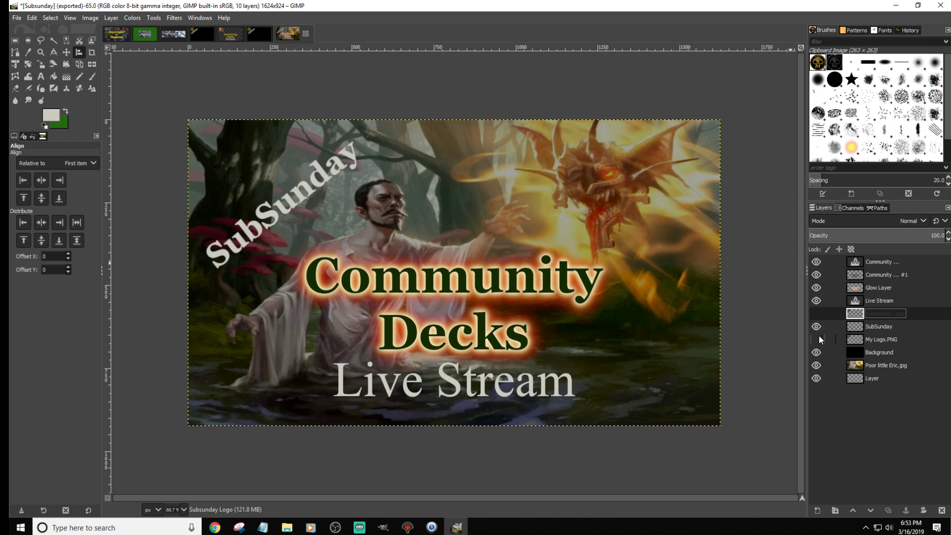
{"action": "left_click", "coordinate": [817, 339]}
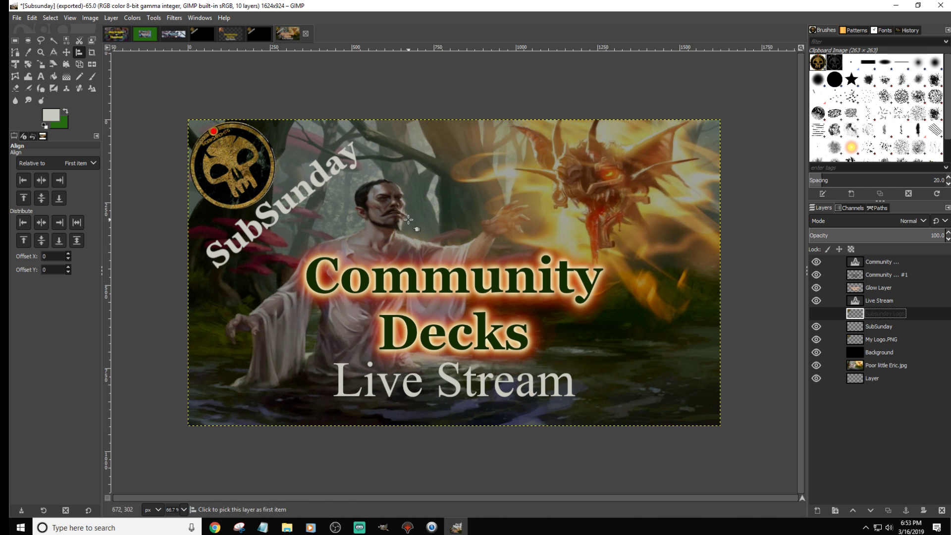
Step: Add the image Shouldn't Have Said That.jpg from the Items folder as a new layer
{"action": "left_click", "coordinate": [18, 18]}
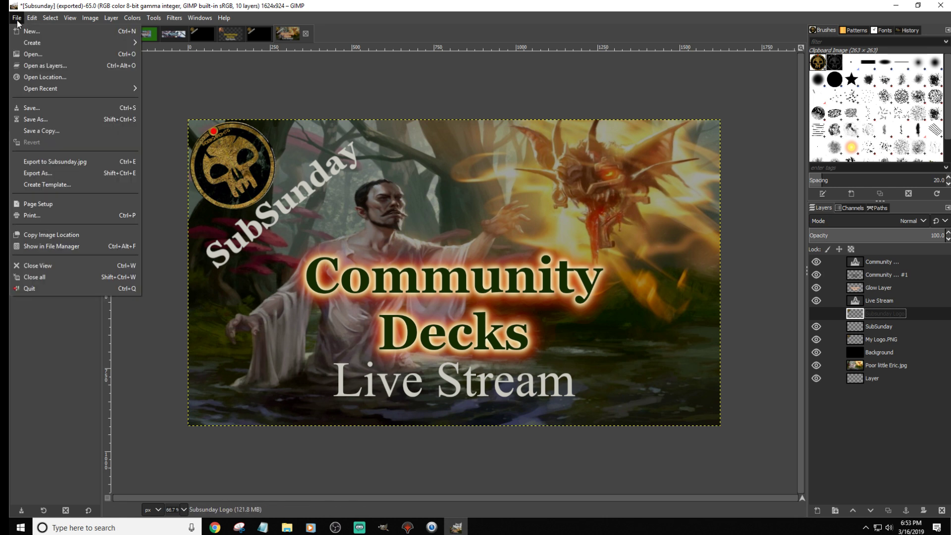
{"action": "left_click", "coordinate": [46, 66]}
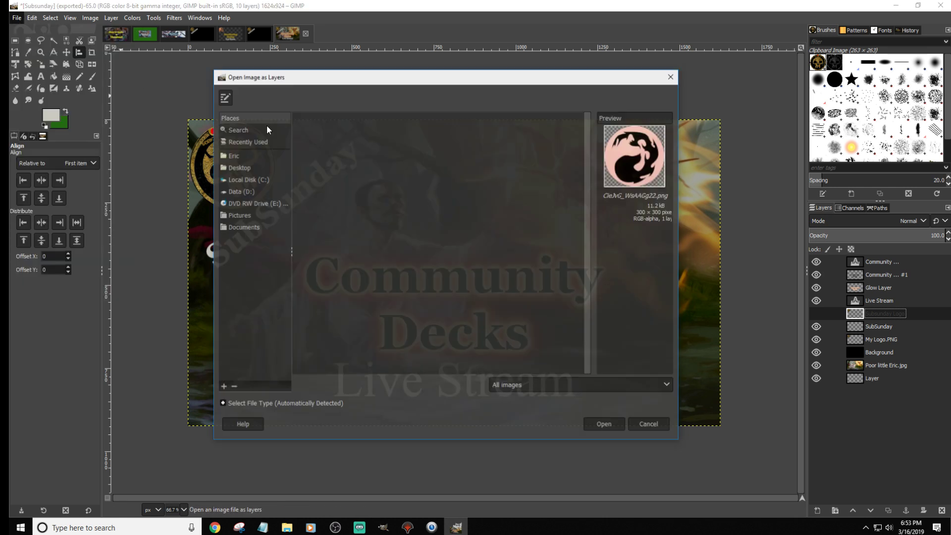
{"action": "left_click", "coordinate": [329, 322]}
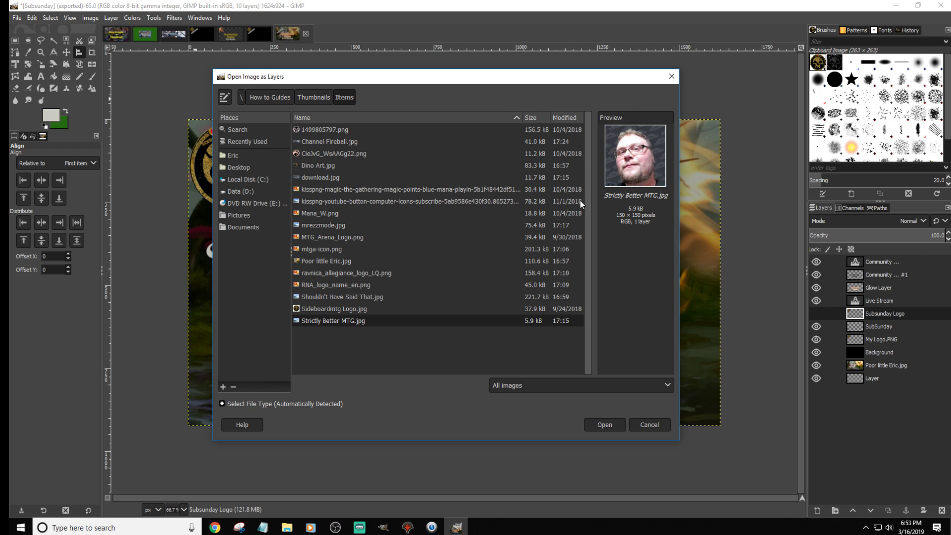
{"action": "left_click", "coordinate": [334, 309]}
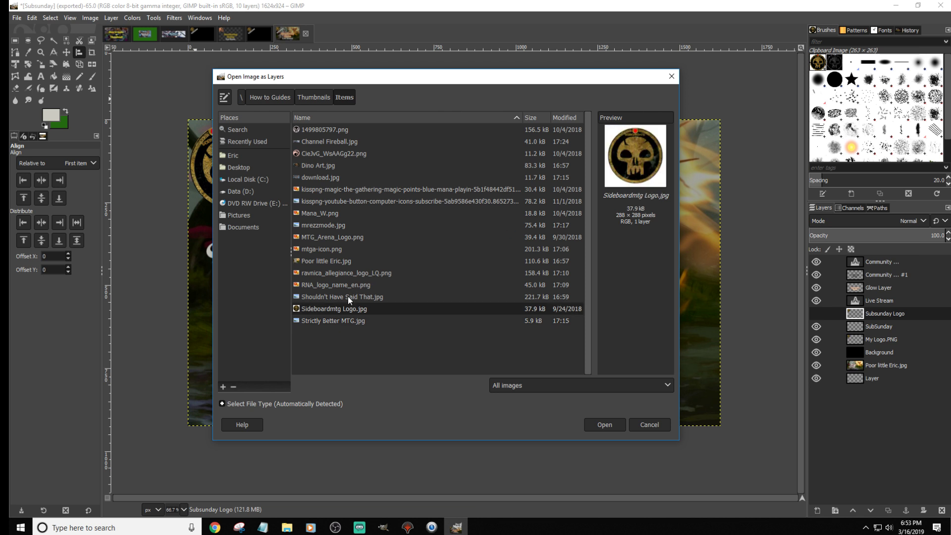
{"action": "left_click", "coordinate": [348, 297]}
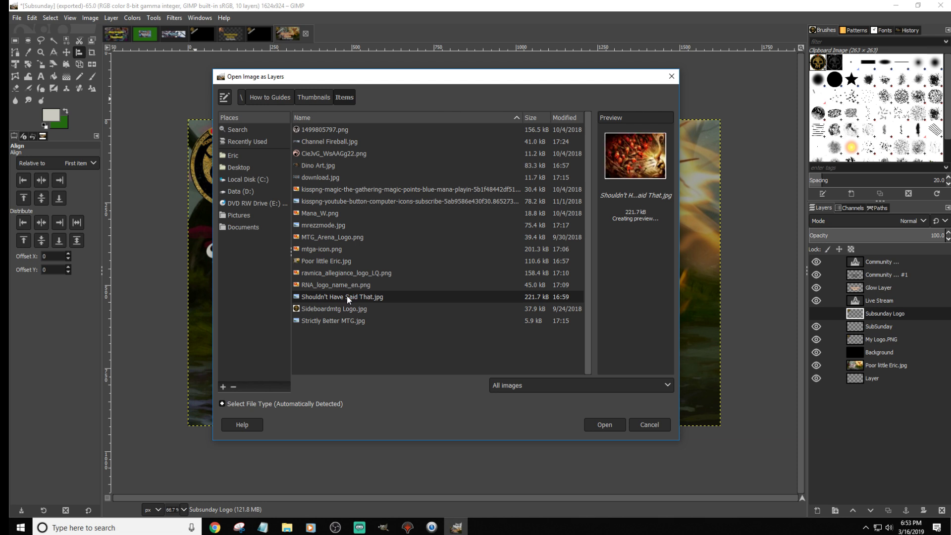
{"action": "left_click", "coordinate": [593, 428]}
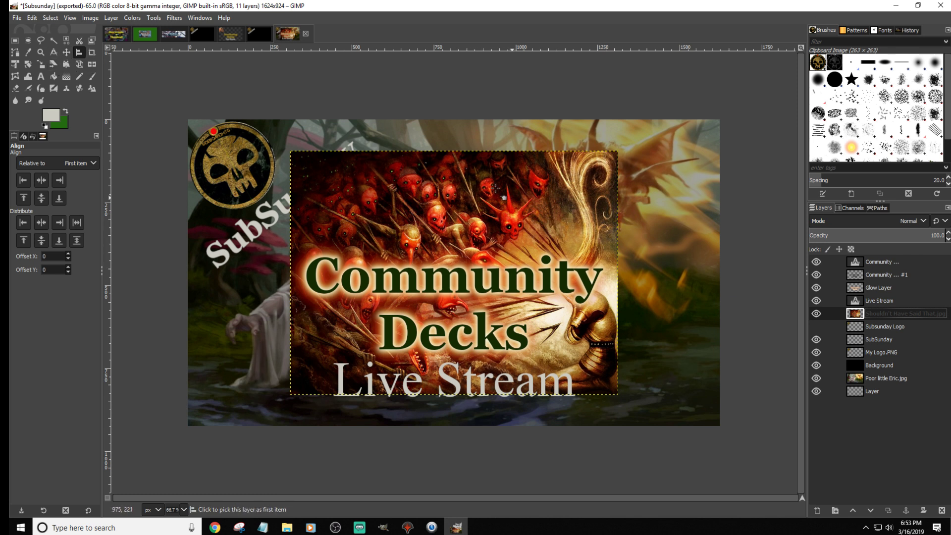
Step: Scale the Shouldn't Have Said That.jpg layer to about 1624 × 940 px, without keeping its aspect ratio, so it covers the canvas
{"action": "left_click", "coordinate": [67, 53]}
{"action": "left_click", "coordinate": [40, 63]}
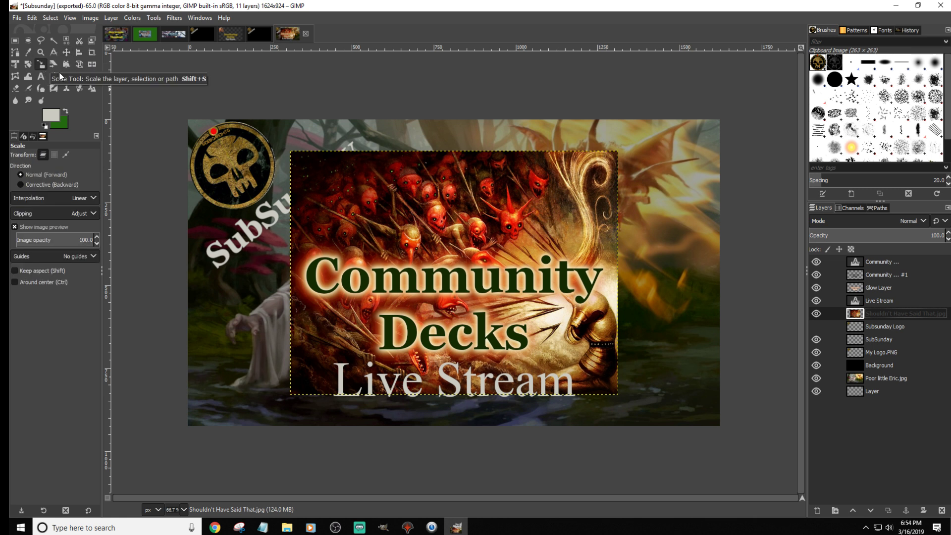
{"action": "left_click", "coordinate": [434, 207]}
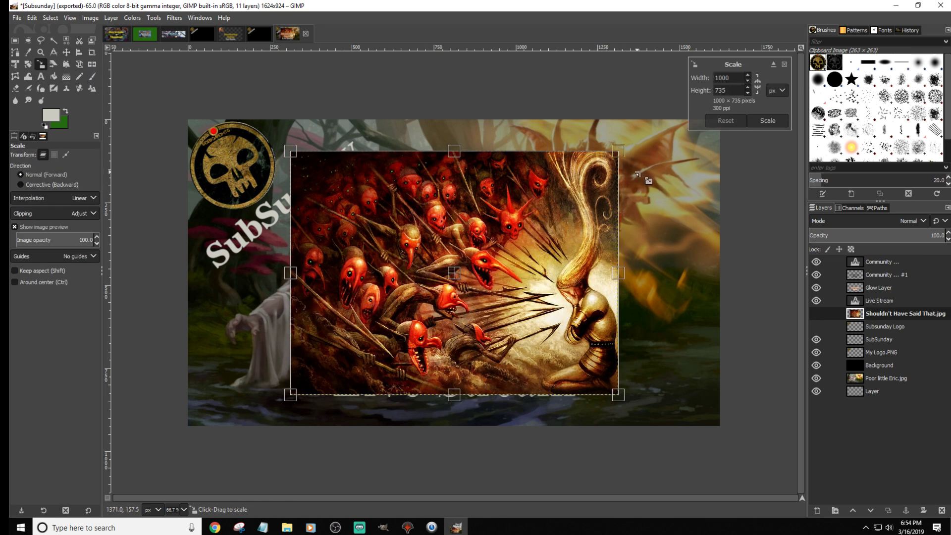
{"action": "left_click", "coordinate": [758, 87]}
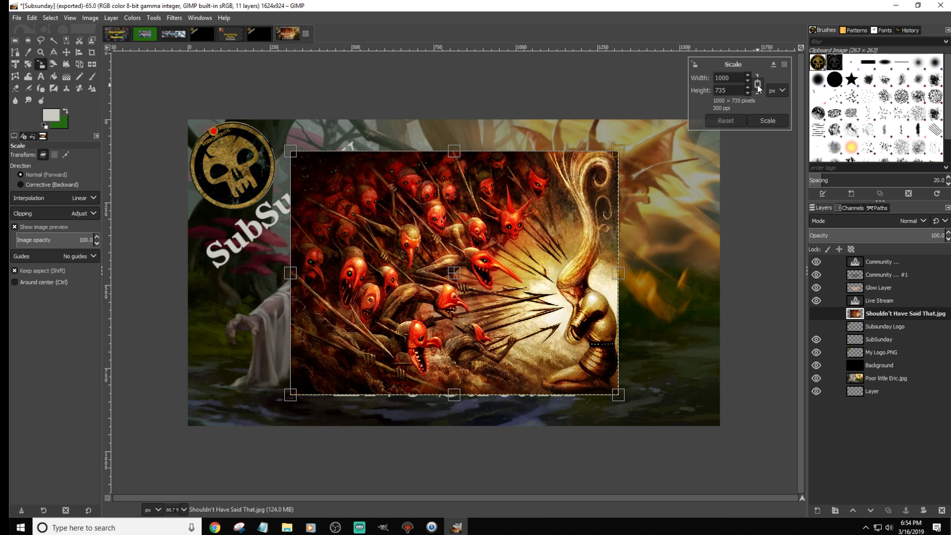
{"action": "left_click", "coordinate": [758, 87]}
{"action": "left_click_drag", "start_coordinate": [626, 152], "coordinate": [730, 125]}
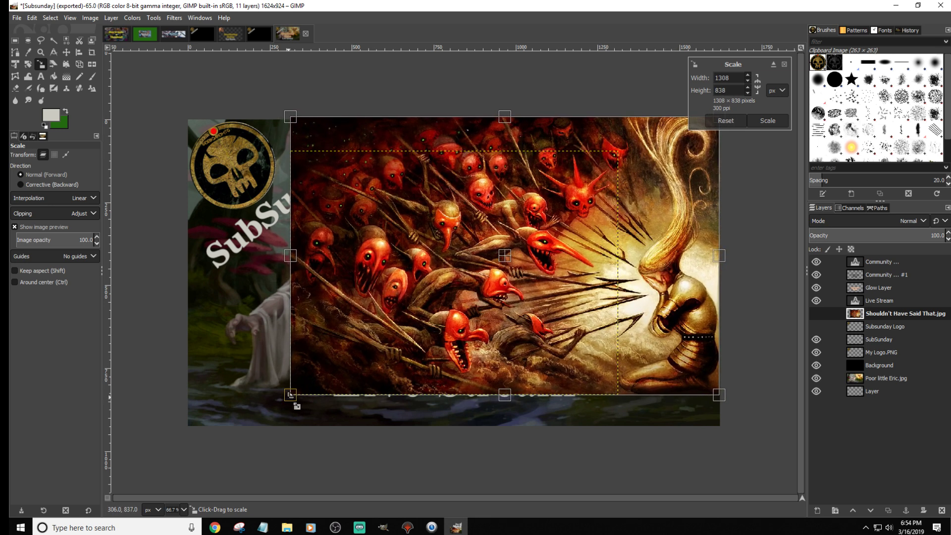
{"action": "left_click_drag", "start_coordinate": [291, 396], "coordinate": [189, 426]}
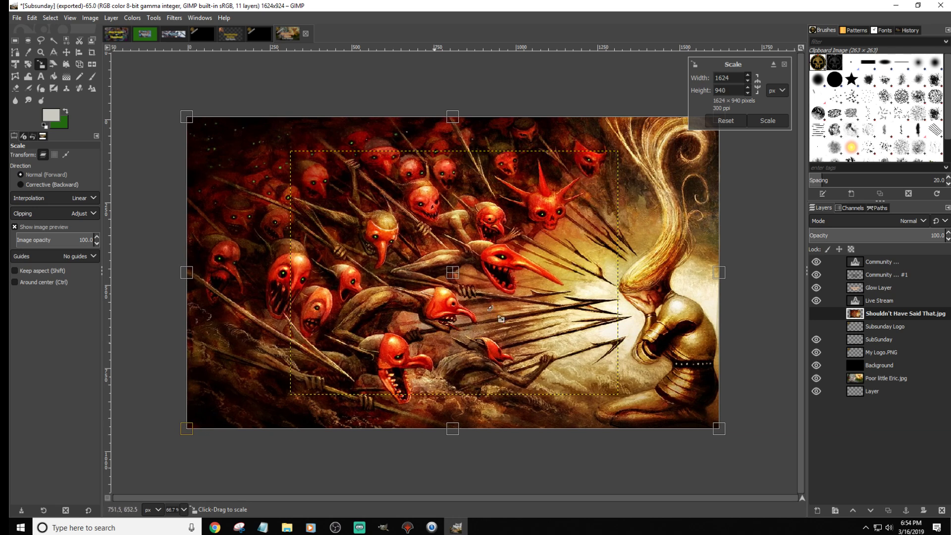
{"action": "left_click", "coordinate": [767, 122]}
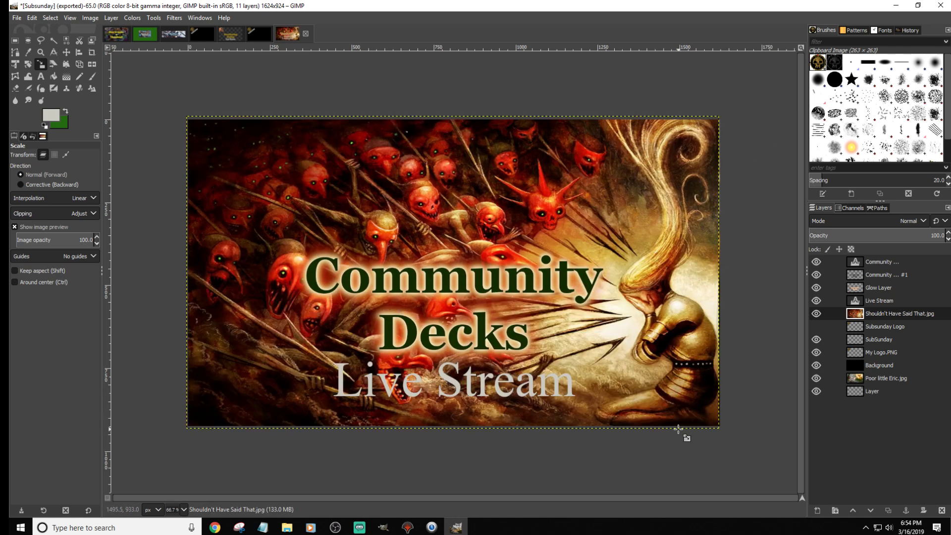
Step: Move the Shouldn't Have Said That.jpg layer directly below the Background layer, and select Background
{"action": "double_click", "coordinate": [900, 312]}
{"action": "left_click_drag", "start_coordinate": [899, 310], "coordinate": [876, 372]}
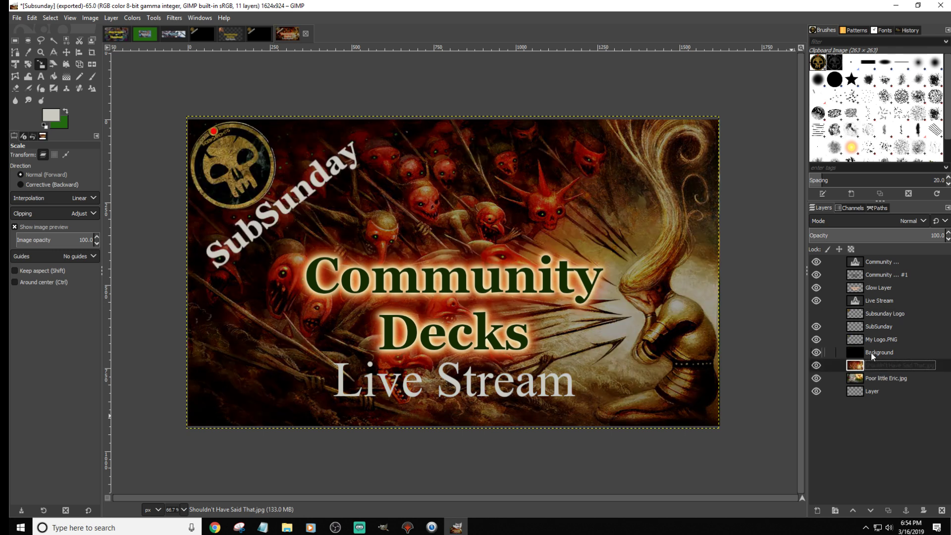
{"action": "left_click", "coordinate": [875, 352]}
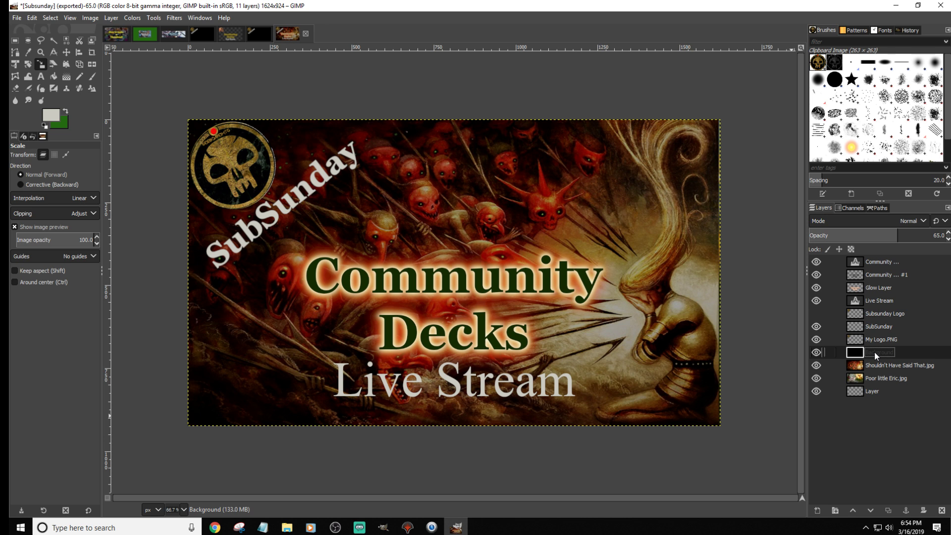
Step: Delete the bottommost layer named Layer
{"action": "left_click", "coordinate": [869, 391]}
{"action": "right_click", "coordinate": [869, 391]}
{"action": "left_click", "coordinate": [819, 172]}
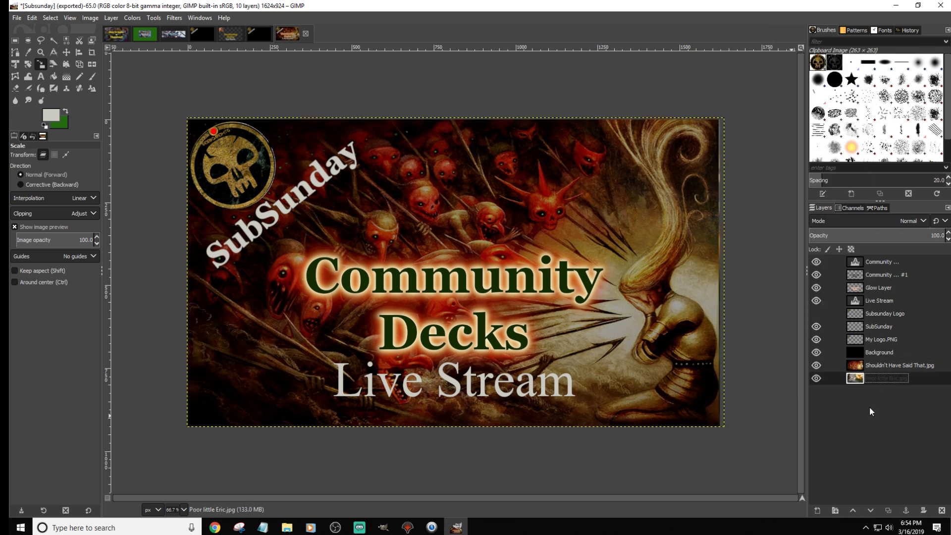
{"action": "left_click", "coordinate": [874, 353]}
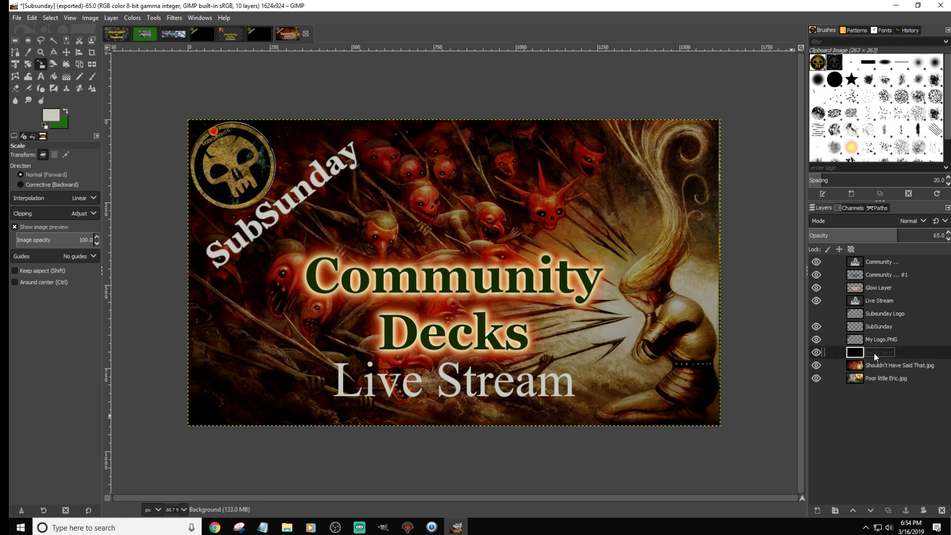
{"action": "left_click", "coordinate": [874, 366]}
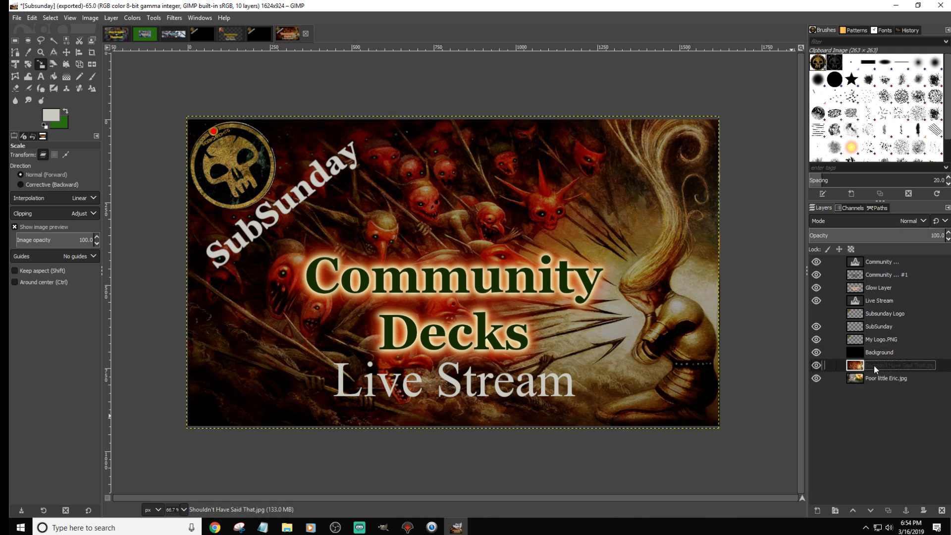
{"action": "left_click", "coordinate": [875, 379]}
{"action": "left_click", "coordinate": [876, 365]}
{"action": "left_click", "coordinate": [875, 377]}
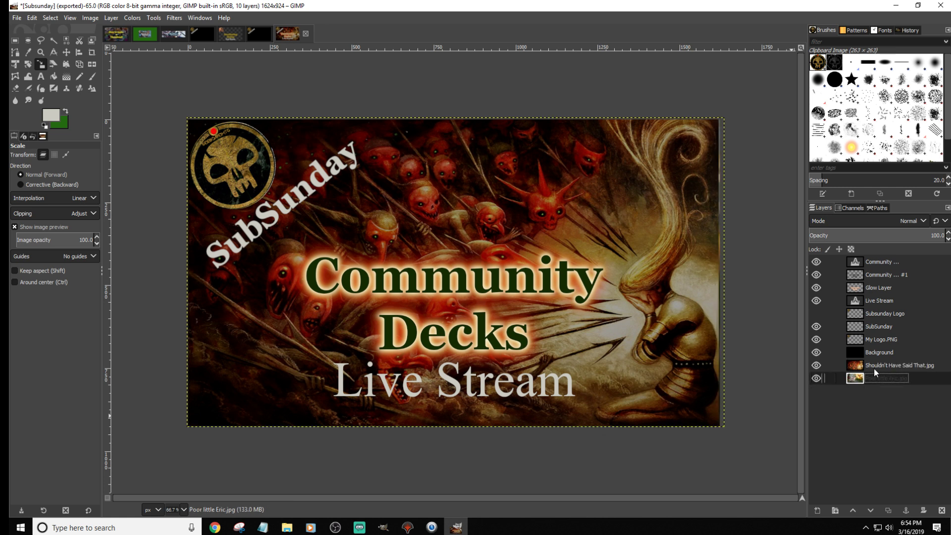
{"action": "left_click", "coordinate": [870, 351]}
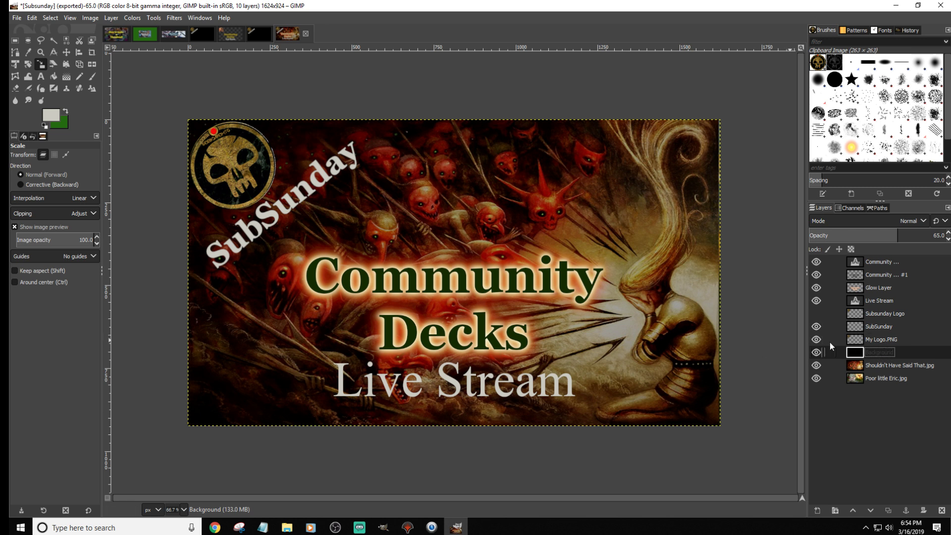
Step: Open the Community Decks text layer for editing and change the text colour to red dd0000
{"action": "left_click", "coordinate": [885, 263]}
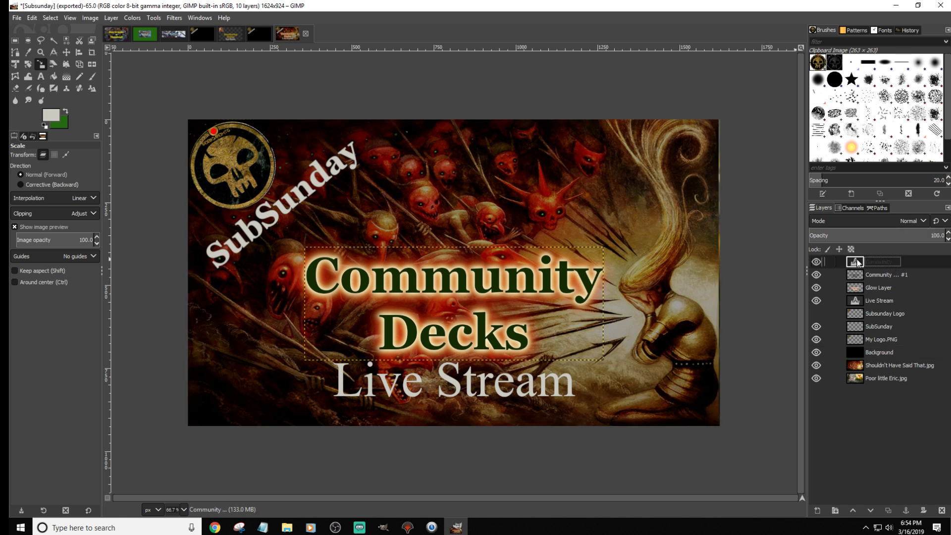
{"action": "key", "text": "t"}
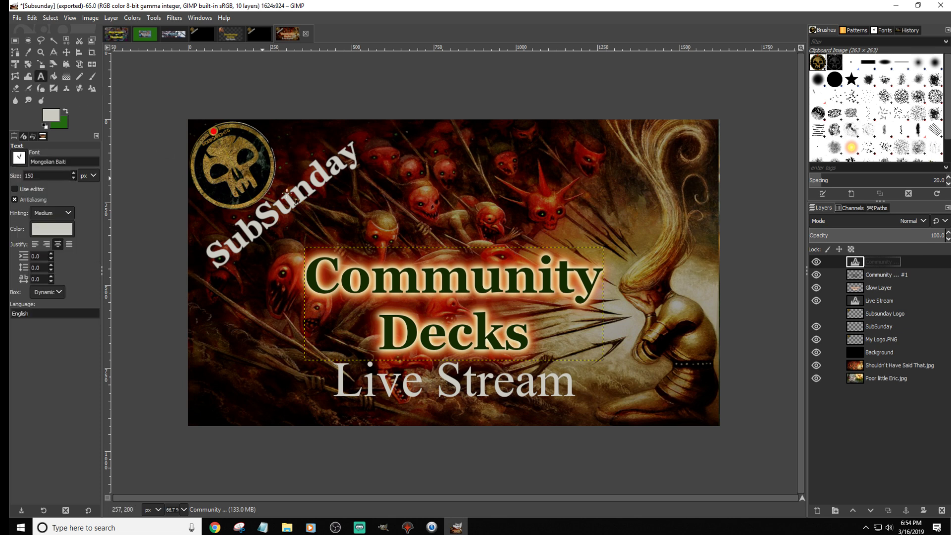
{"action": "left_click", "coordinate": [317, 267]}
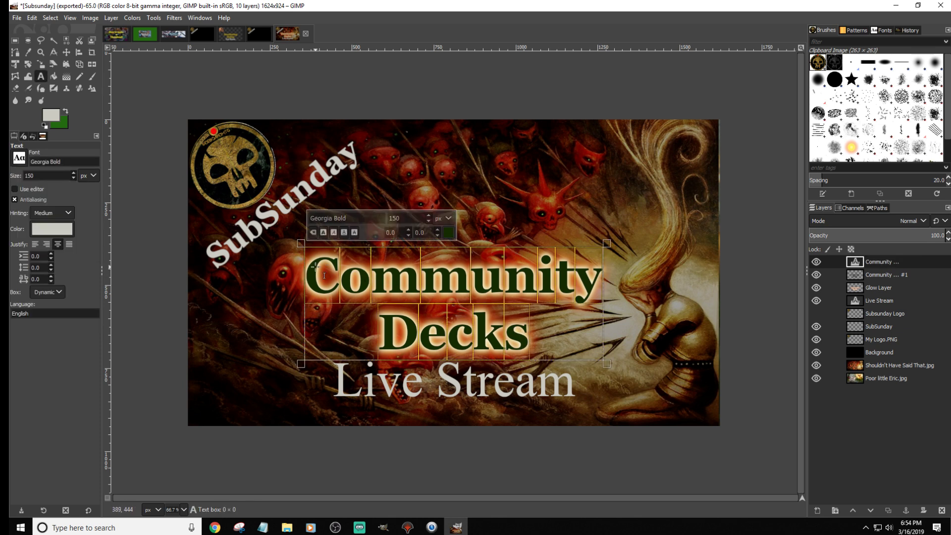
{"action": "left_click", "coordinate": [448, 233]}
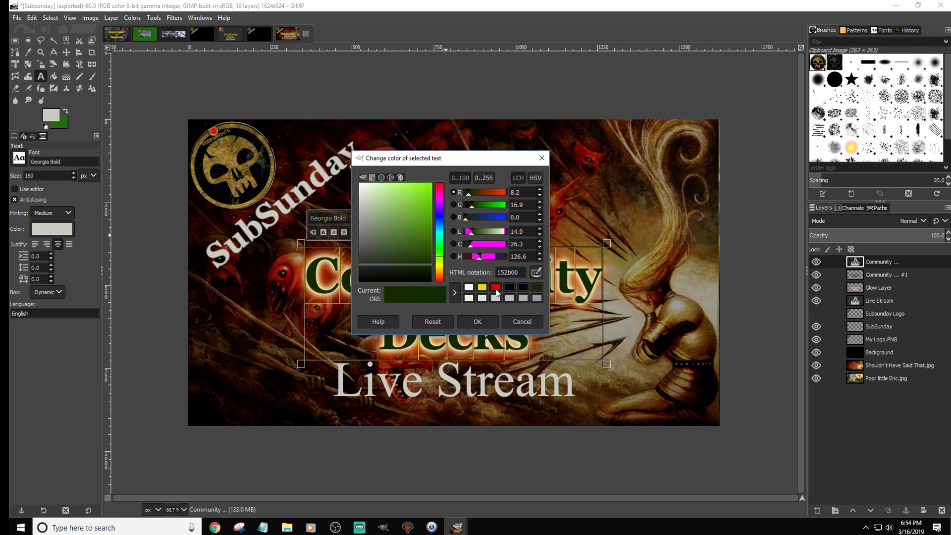
{"action": "left_click", "coordinate": [496, 289]}
{"action": "left_click", "coordinate": [479, 320]}
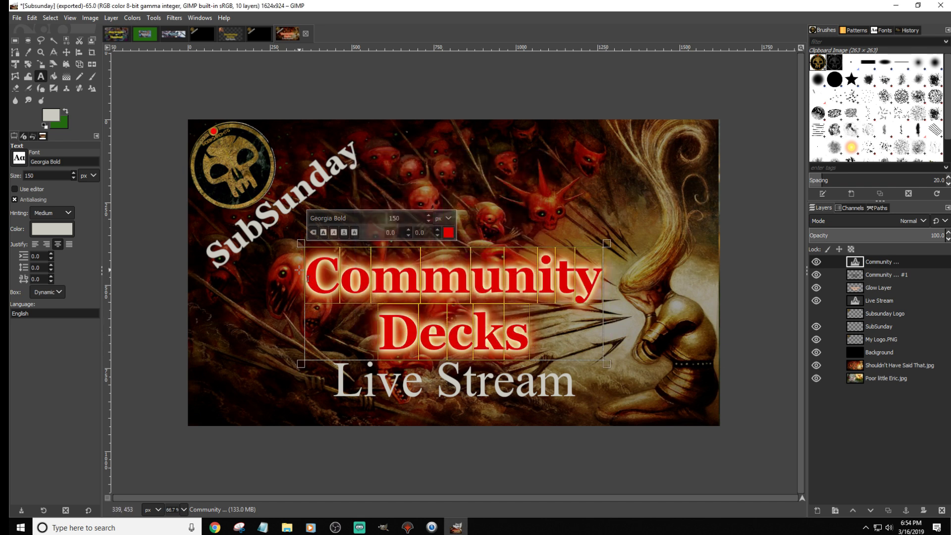
Step: Change the Community Decks text colour to dark red 901616
{"action": "left_click", "coordinate": [447, 233]}
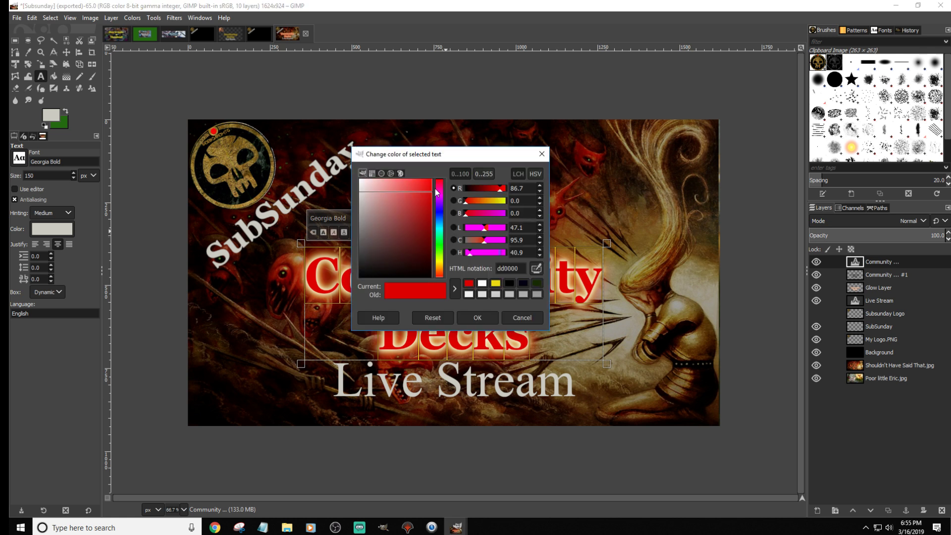
{"action": "left_click_drag", "start_coordinate": [425, 196], "coordinate": [421, 222]}
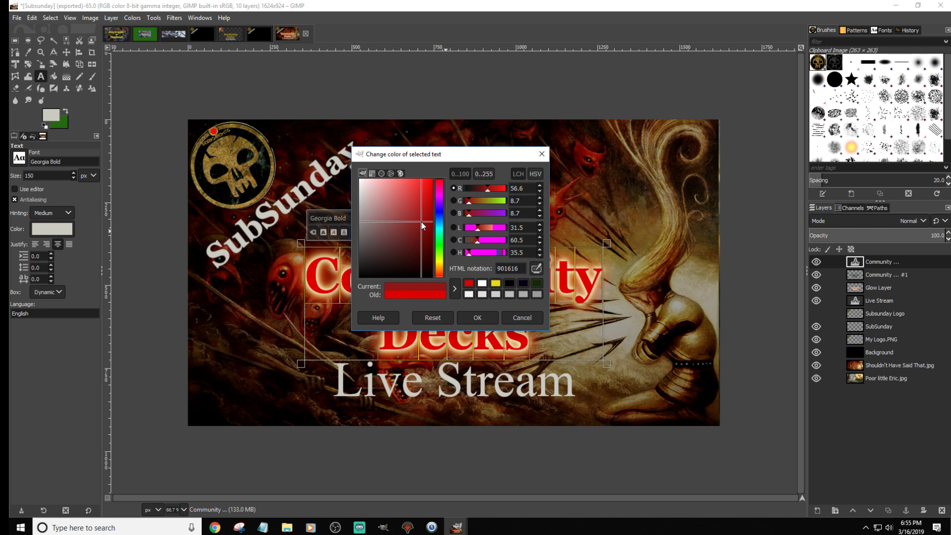
{"action": "left_click", "coordinate": [491, 322]}
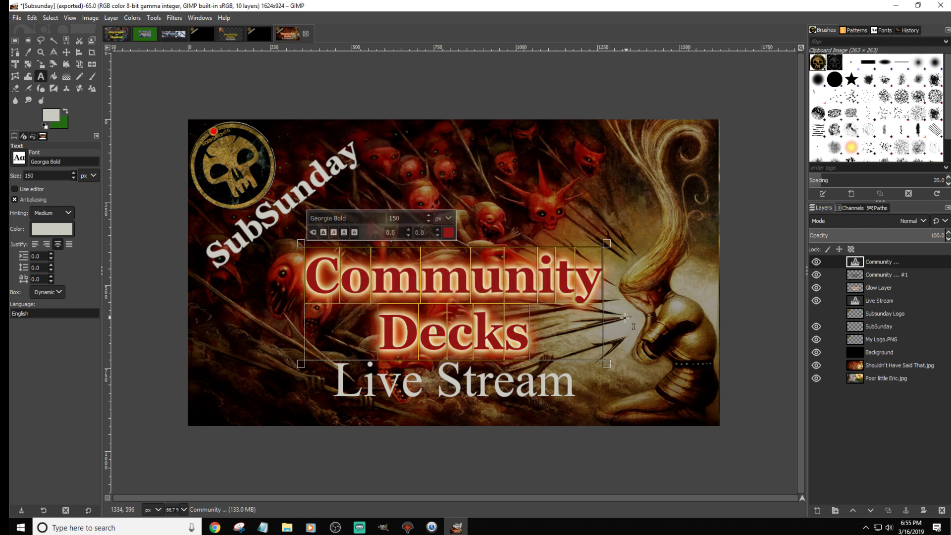
Step: Change the Community Decks text colour to bright red ff0000
{"action": "left_click", "coordinate": [449, 233]}
{"action": "left_click_drag", "start_coordinate": [409, 210], "coordinate": [443, 169]}
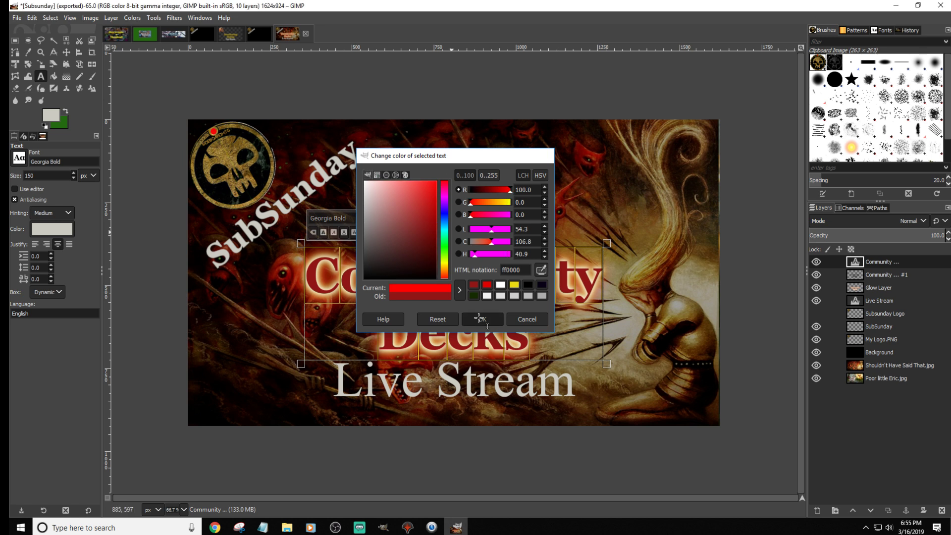
{"action": "left_click", "coordinate": [480, 319]}
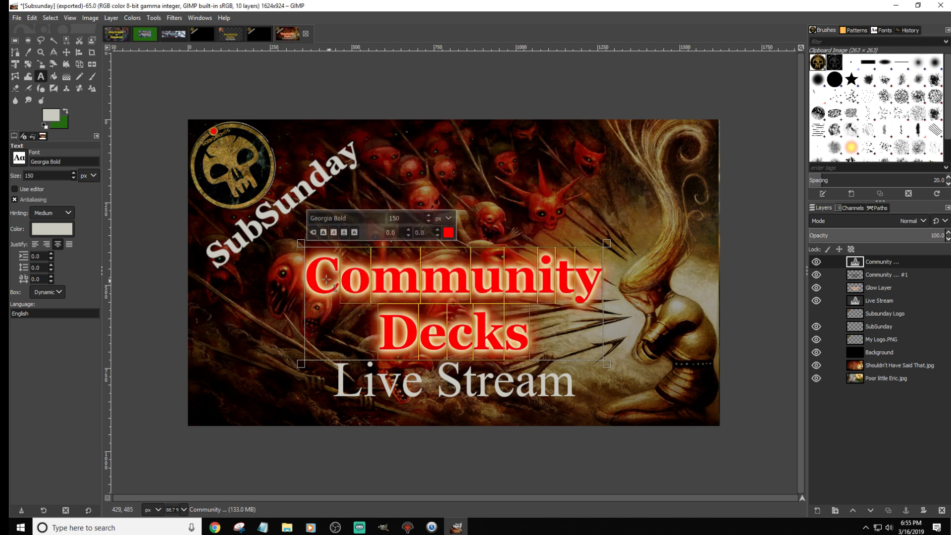
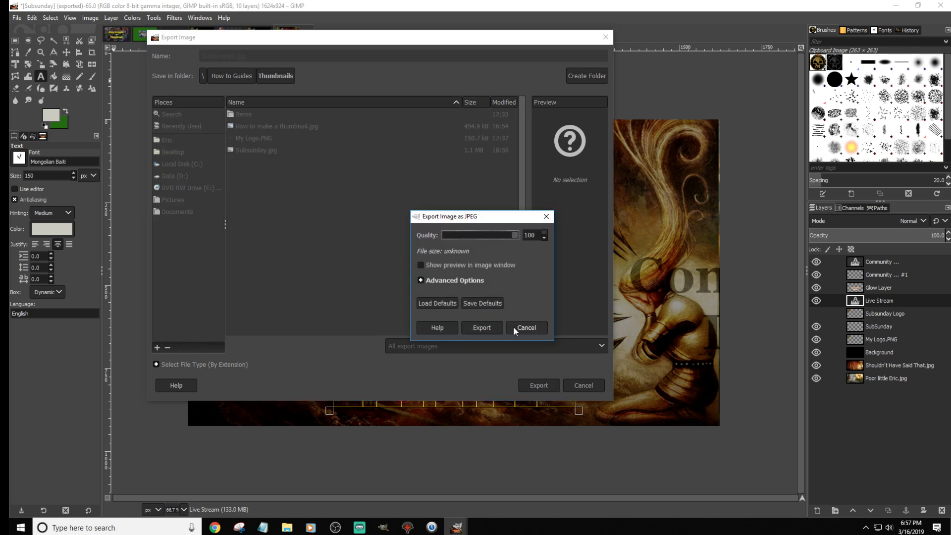
Step: Export the thumbnail as Subsunday2.jpg with JPEG quality 100
{"action": "left_click", "coordinate": [478, 327]}
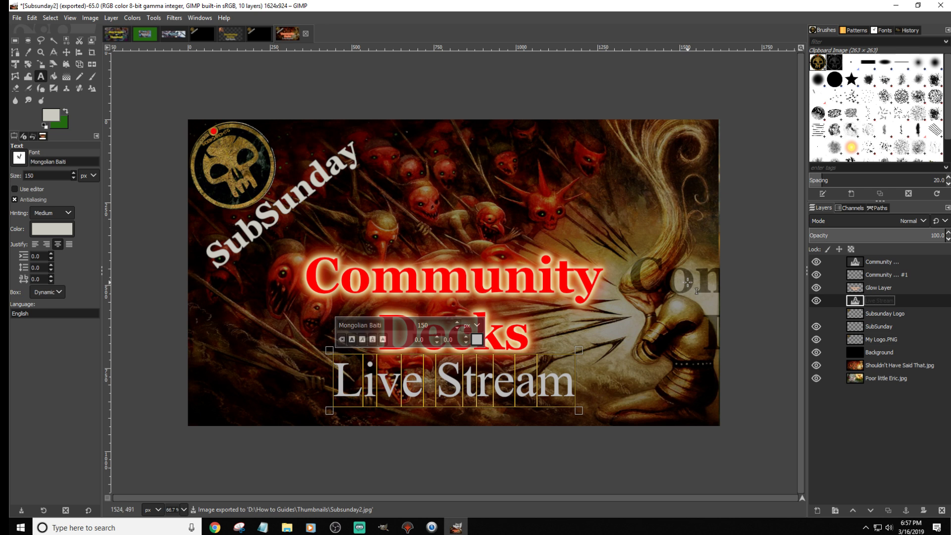
Step: Delete the soft-light duplicate of the Community Decks layer that leaves ghost lettering over the kneeling figure
{"action": "left_click", "coordinate": [875, 288]}
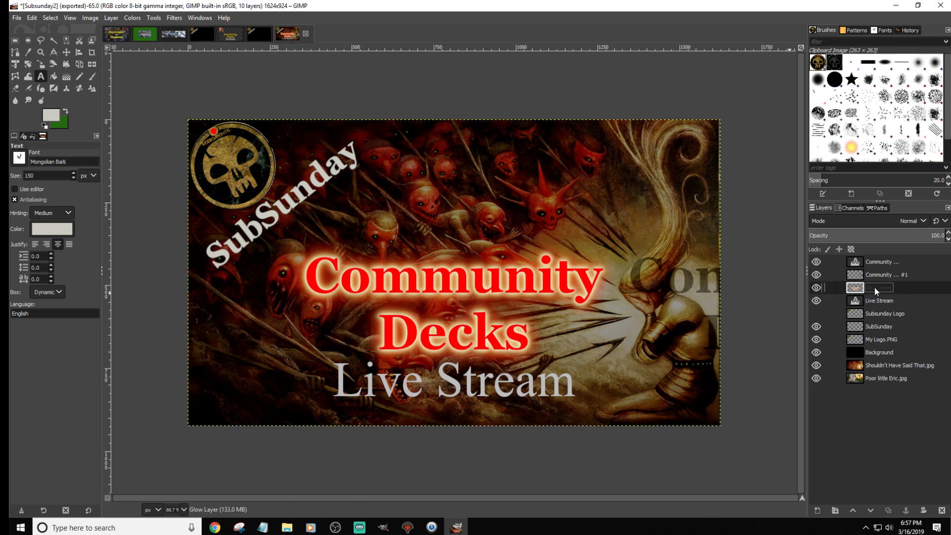
{"action": "left_click", "coordinate": [879, 326]}
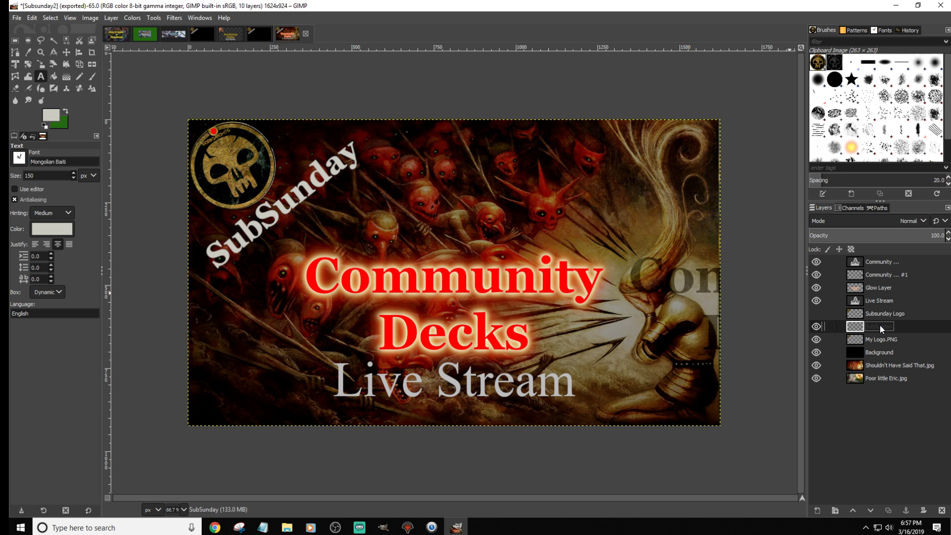
{"action": "left_click", "coordinate": [881, 289]}
{"action": "left_click", "coordinate": [882, 277]}
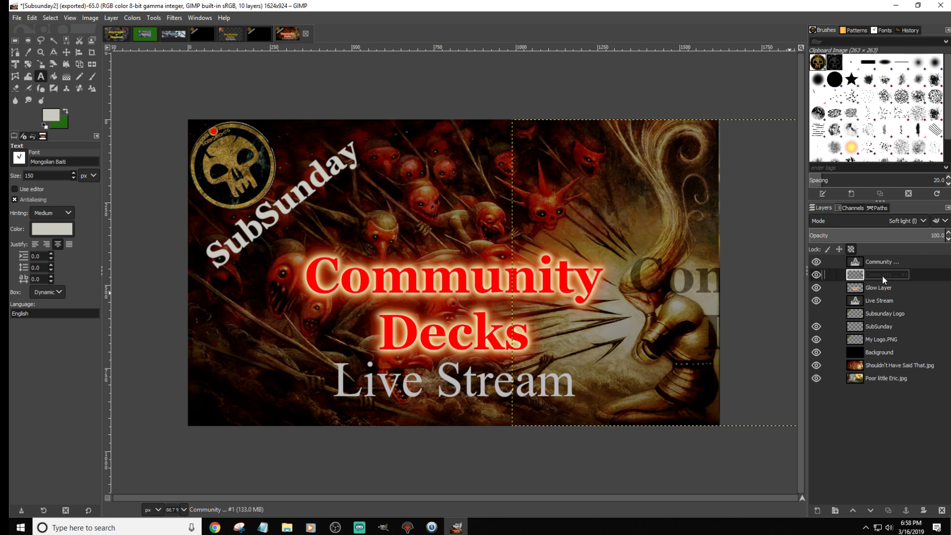
{"action": "right_click", "coordinate": [882, 276]}
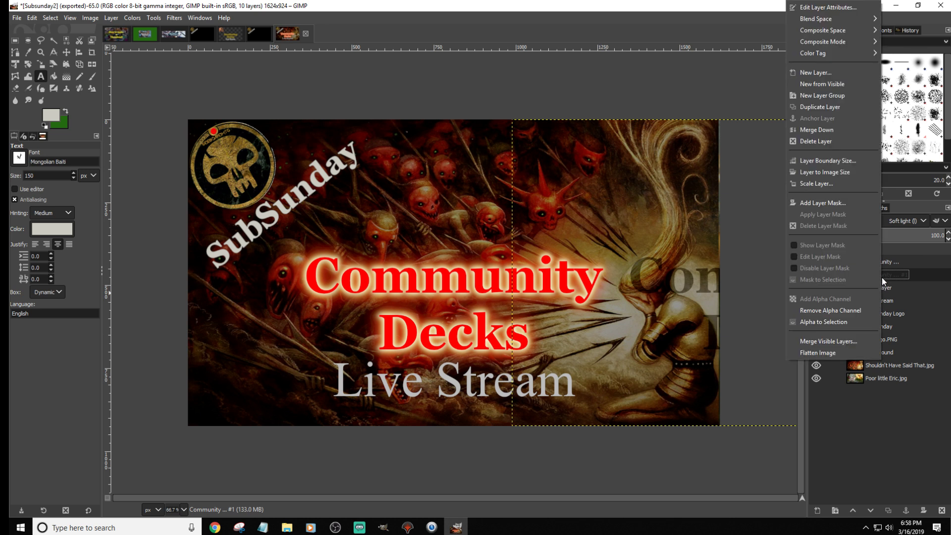
{"action": "left_click", "coordinate": [837, 149]}
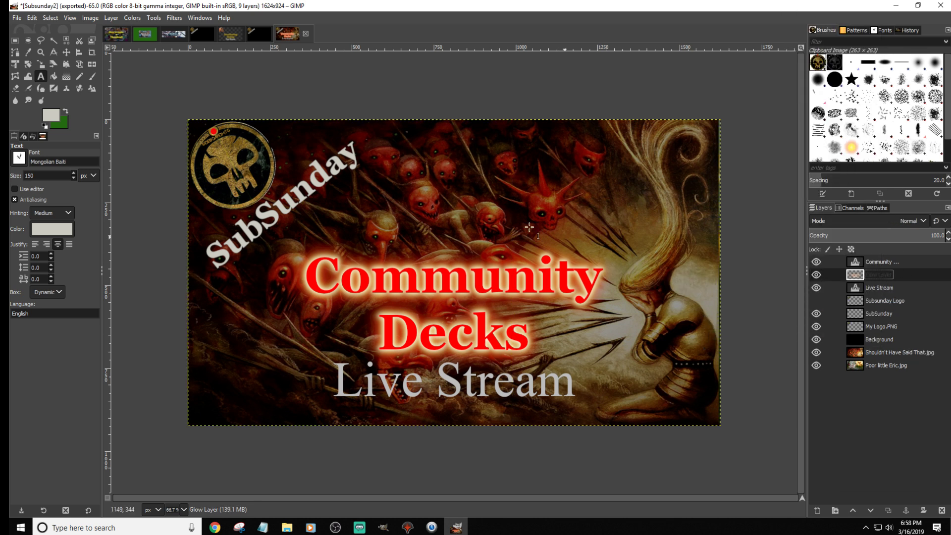
Step: Export the thumbnail again as Subsunday2.jpg, replacing the existing file in the Thumbnails folder
{"action": "left_click", "coordinate": [18, 18]}
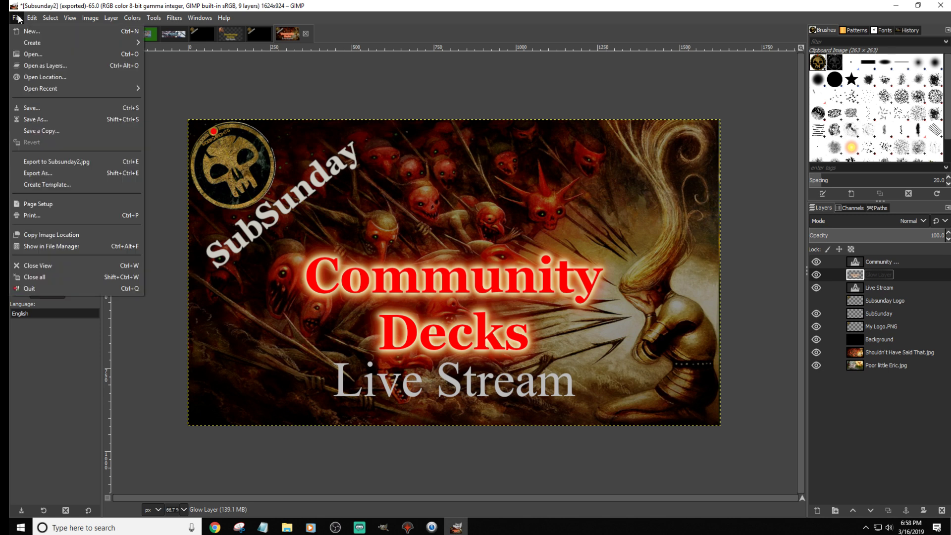
{"action": "left_click", "coordinate": [73, 172]}
{"action": "left_click", "coordinate": [538, 386]}
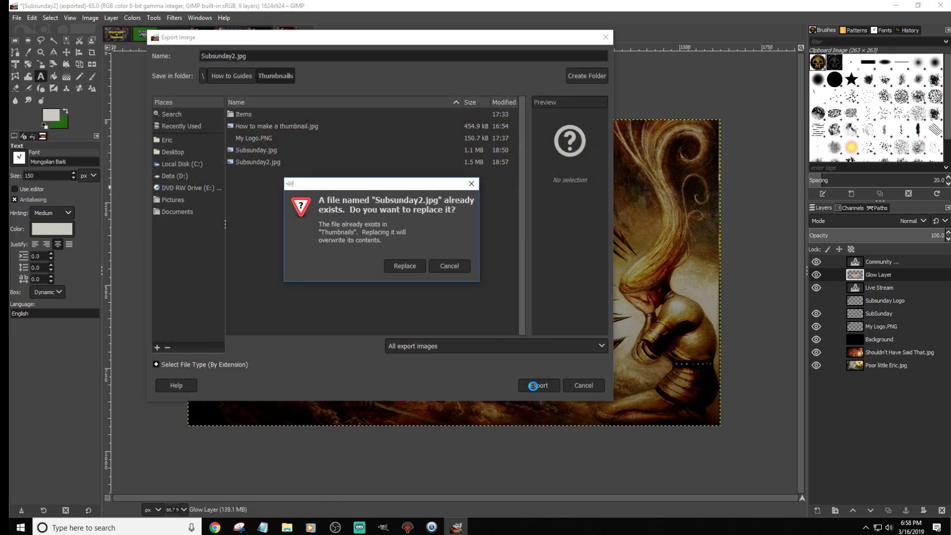
{"action": "left_click", "coordinate": [412, 267]}
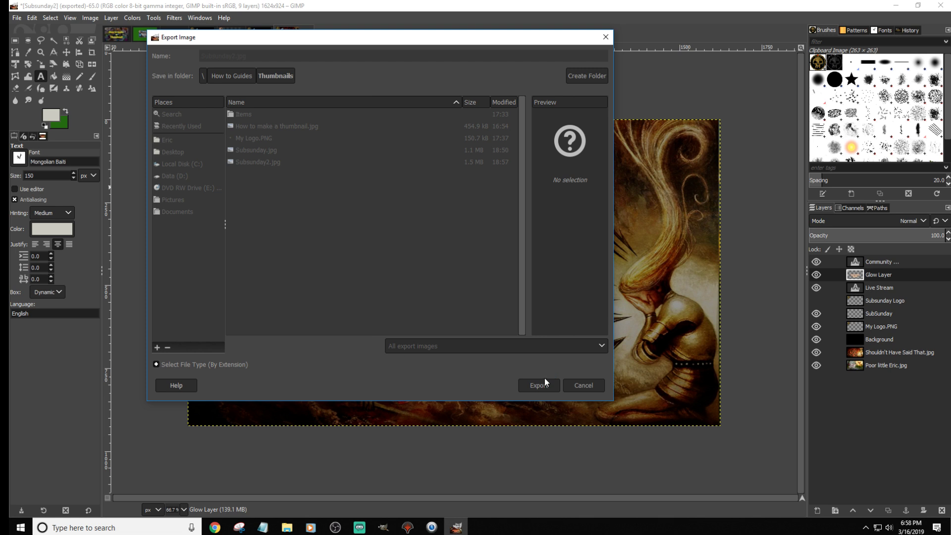
{"action": "left_click", "coordinate": [481, 327]}
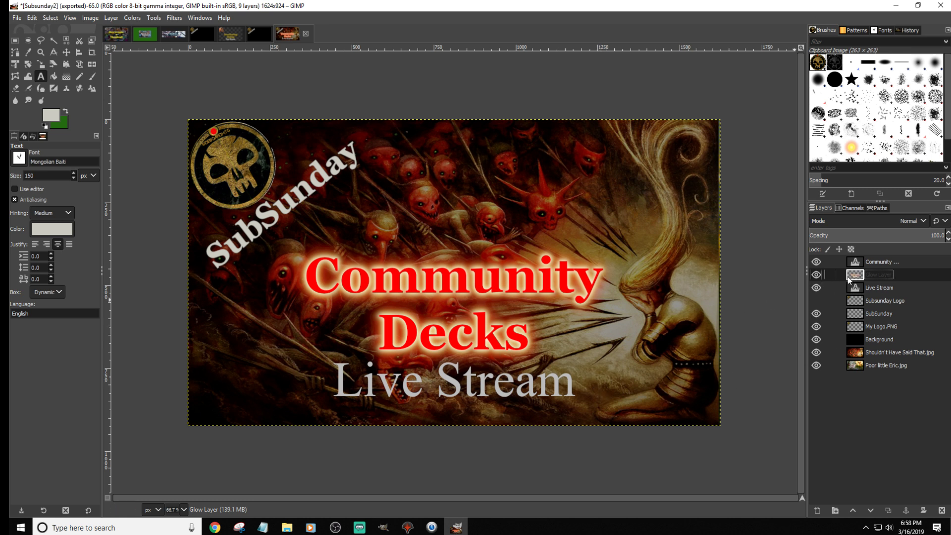
Step: Delete the Glow Layer and move the Live Stream and Subsunday Logo layers between My Logo.PNG and Background
{"action": "right_click", "coordinate": [875, 274]}
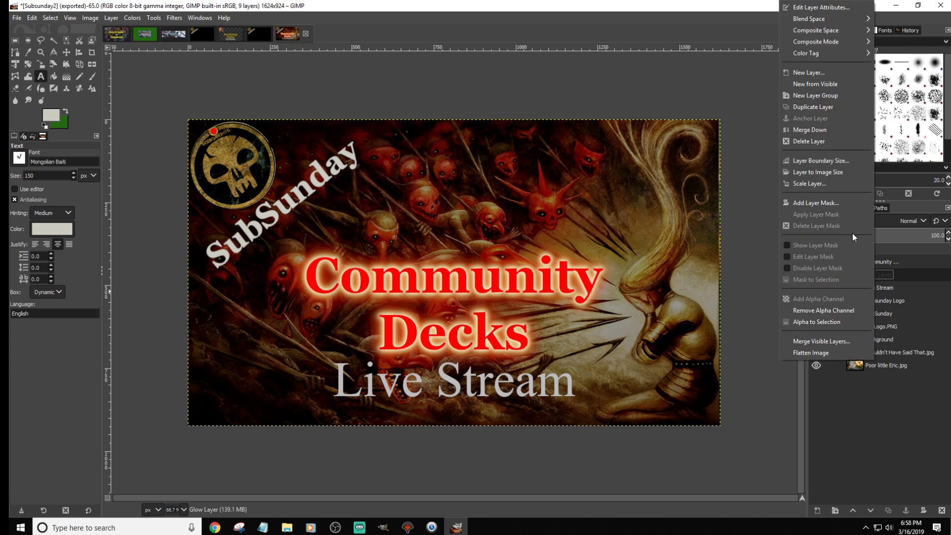
{"action": "left_click", "coordinate": [833, 142]}
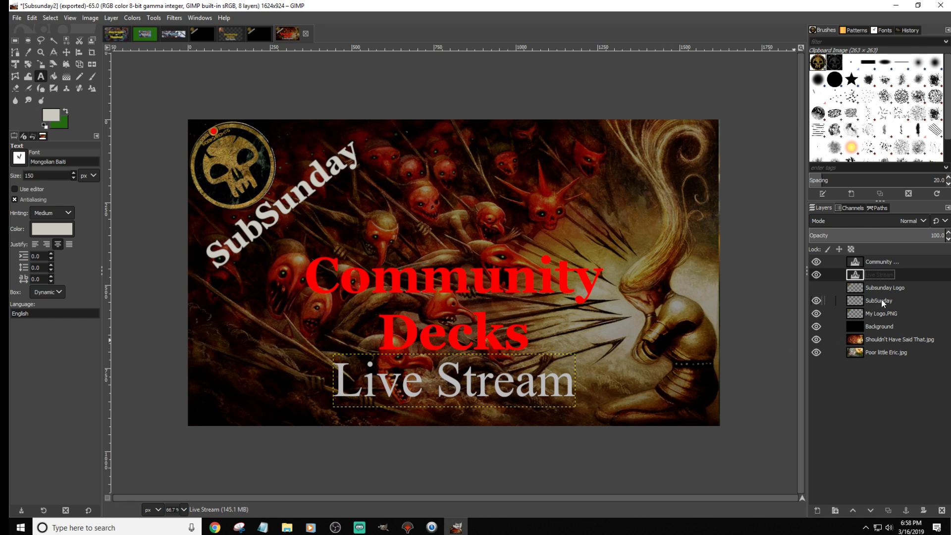
{"action": "left_click", "coordinate": [880, 262]}
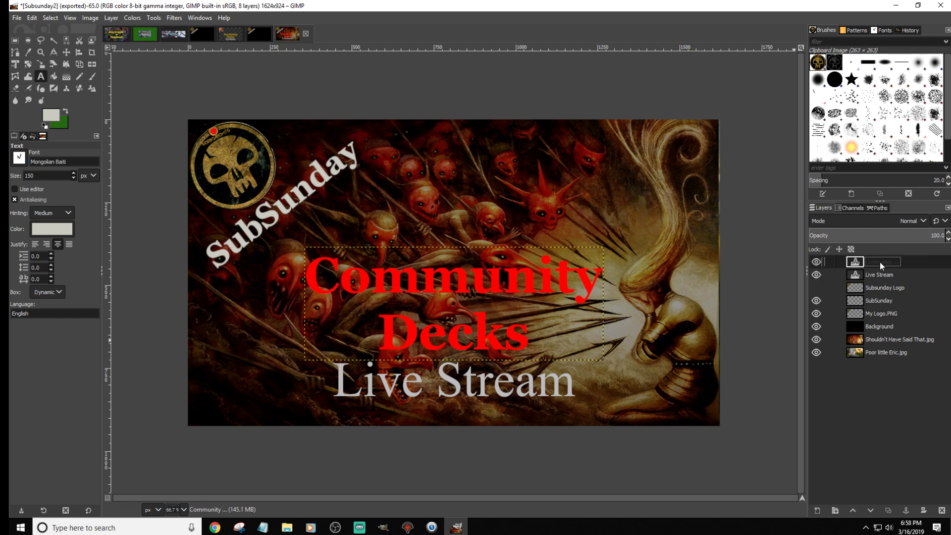
{"action": "left_click_drag", "start_coordinate": [876, 261], "coordinate": [886, 279]}
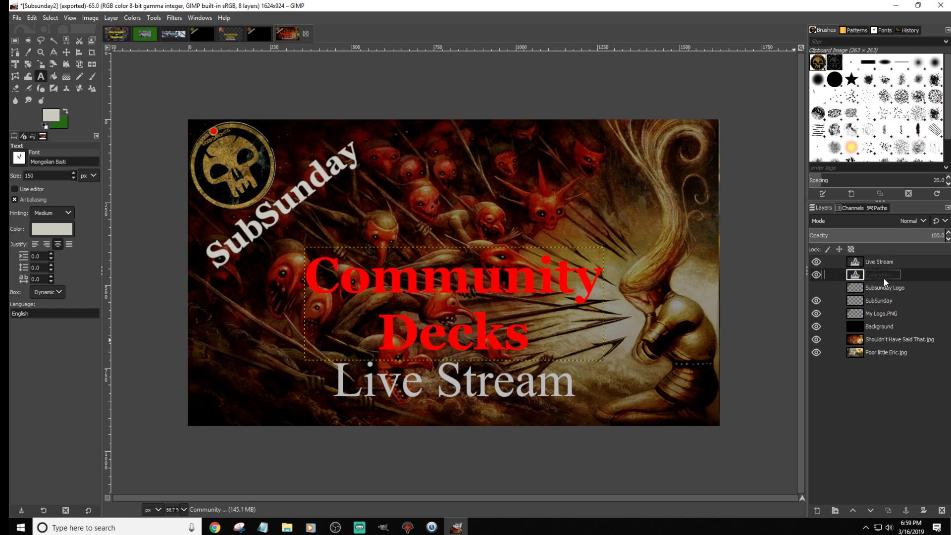
{"action": "left_click_drag", "start_coordinate": [879, 259], "coordinate": [896, 319]}
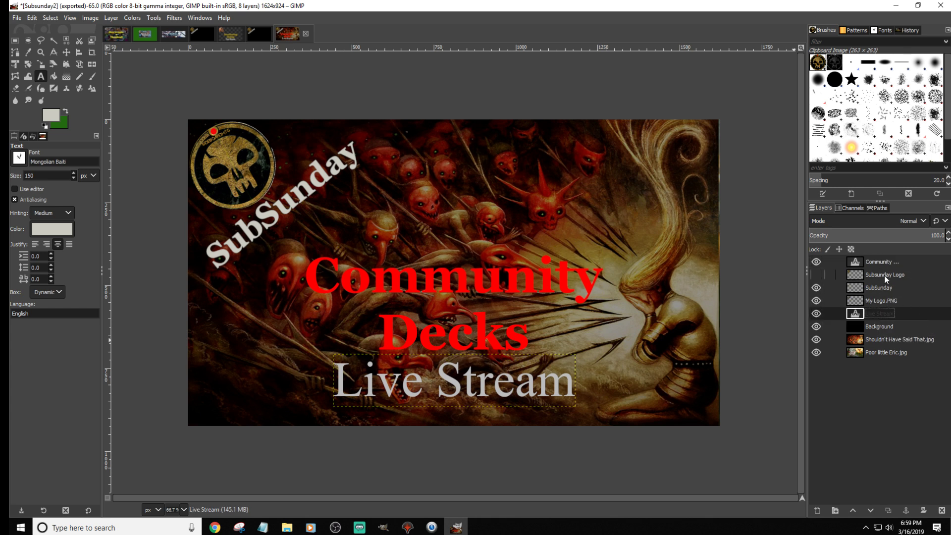
{"action": "left_click_drag", "start_coordinate": [881, 274], "coordinate": [882, 304]}
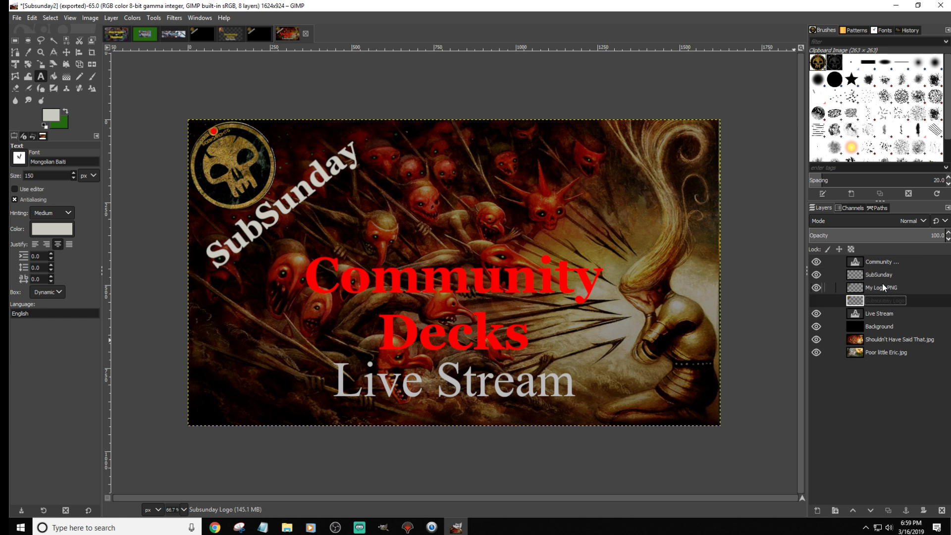
Step: Duplicate the Community Decks text layer and enlarge the duplicate to the image size
{"action": "left_click", "coordinate": [881, 261]}
{"action": "right_click", "coordinate": [881, 262]}
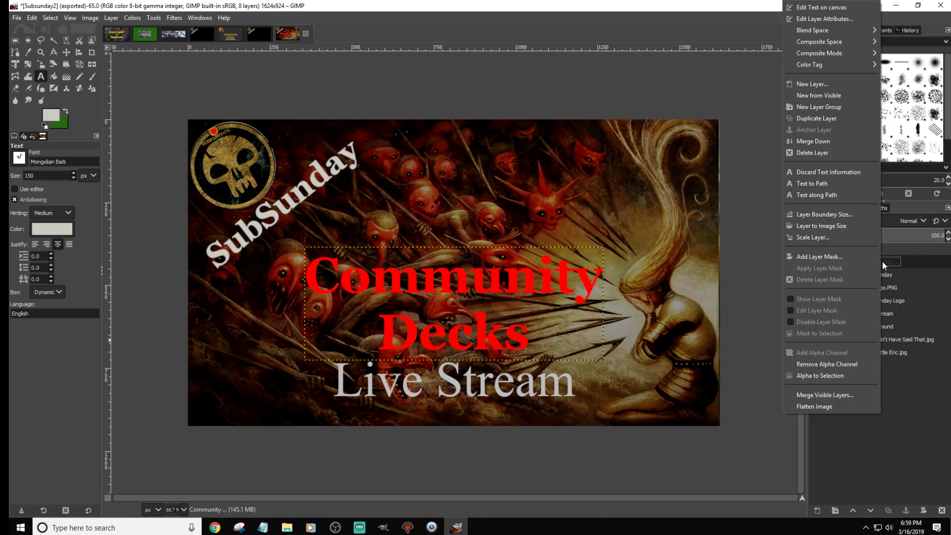
{"action": "left_click", "coordinate": [839, 121]}
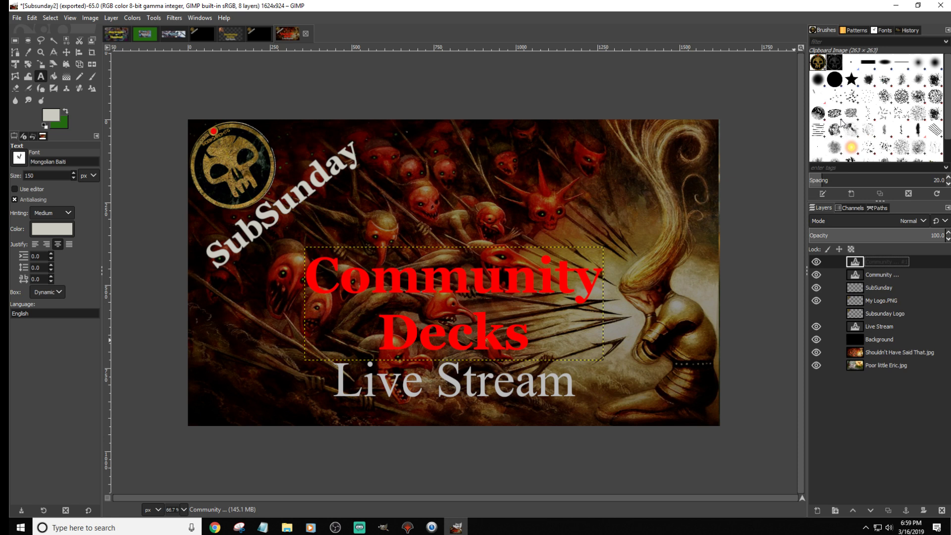
{"action": "right_click", "coordinate": [890, 261]}
{"action": "left_click", "coordinate": [859, 223]}
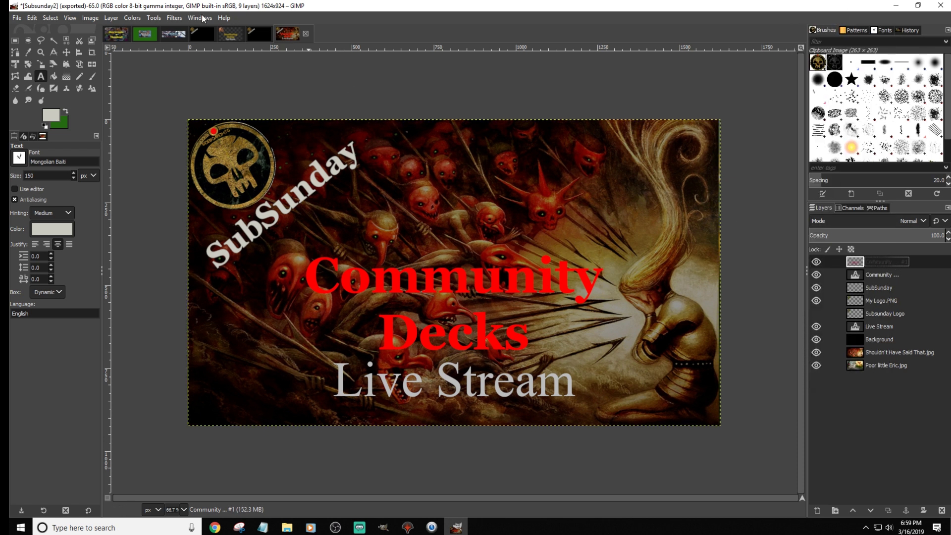
Step: Apply the Alien Glow filter to the duplicate with glow size 150 and a red glow, and delete the filter's black background layer
{"action": "left_click", "coordinate": [175, 18]}
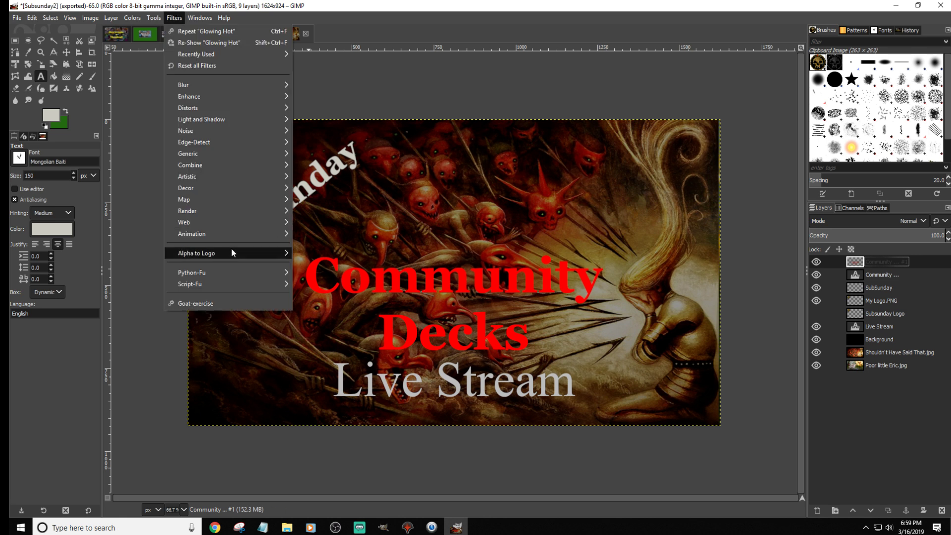
{"action": "mouse_move", "coordinate": [231, 248]}
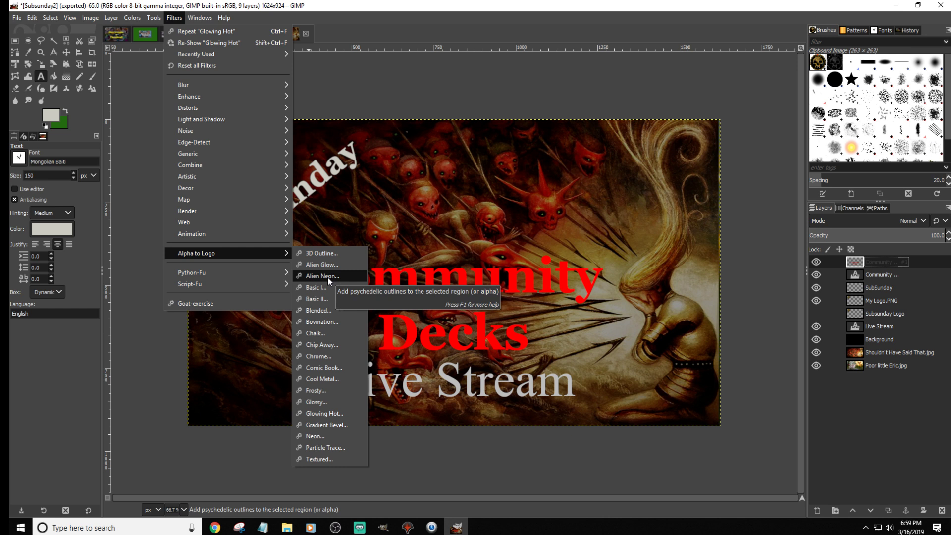
{"action": "left_click", "coordinate": [322, 265]}
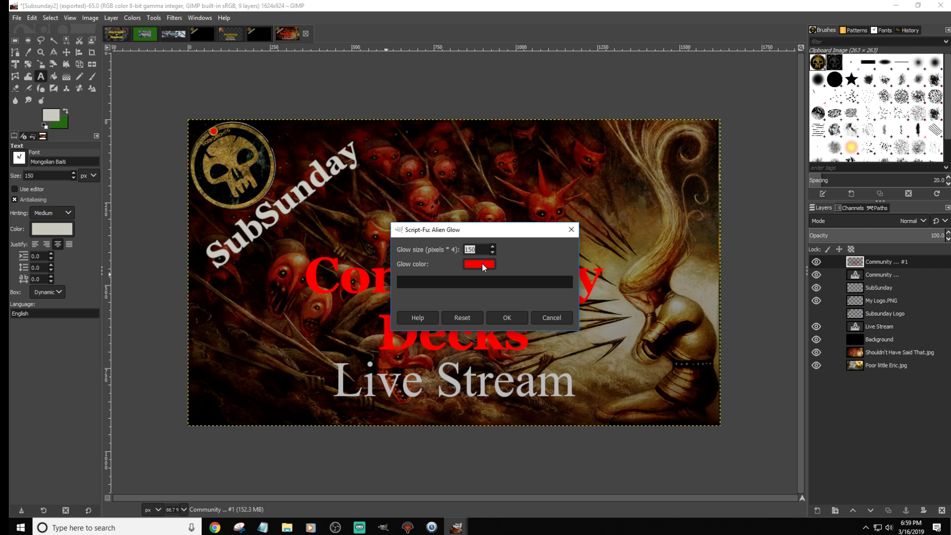
{"action": "left_click", "coordinate": [510, 317]}
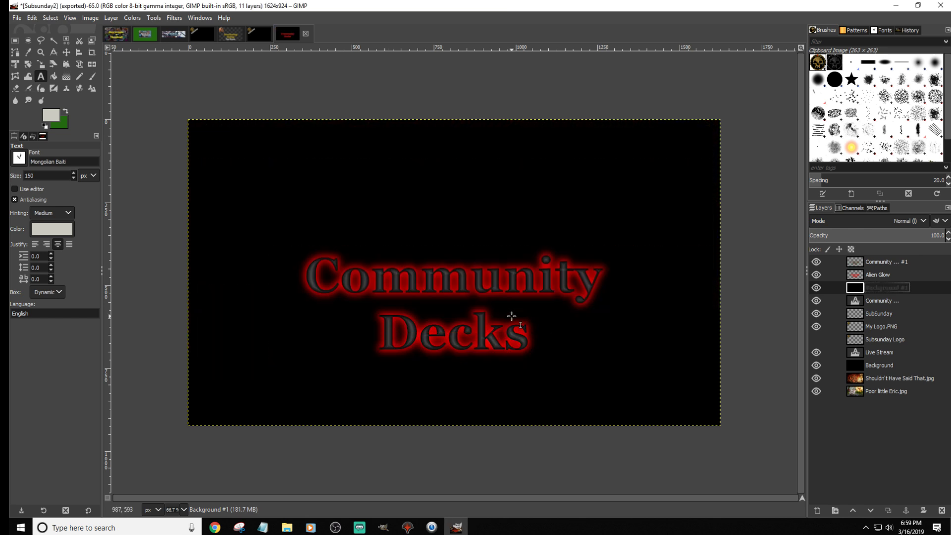
{"action": "right_click", "coordinate": [857, 288]}
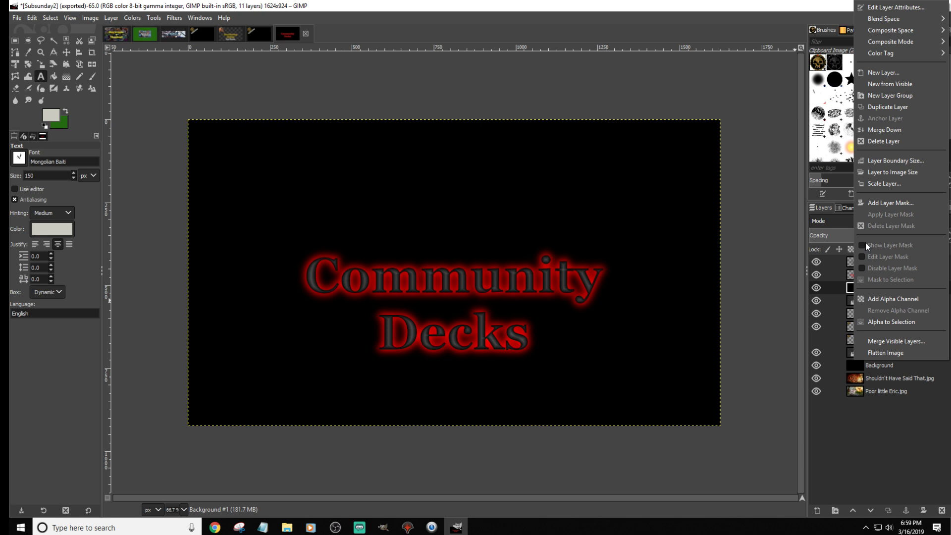
{"action": "left_click", "coordinate": [882, 141]}
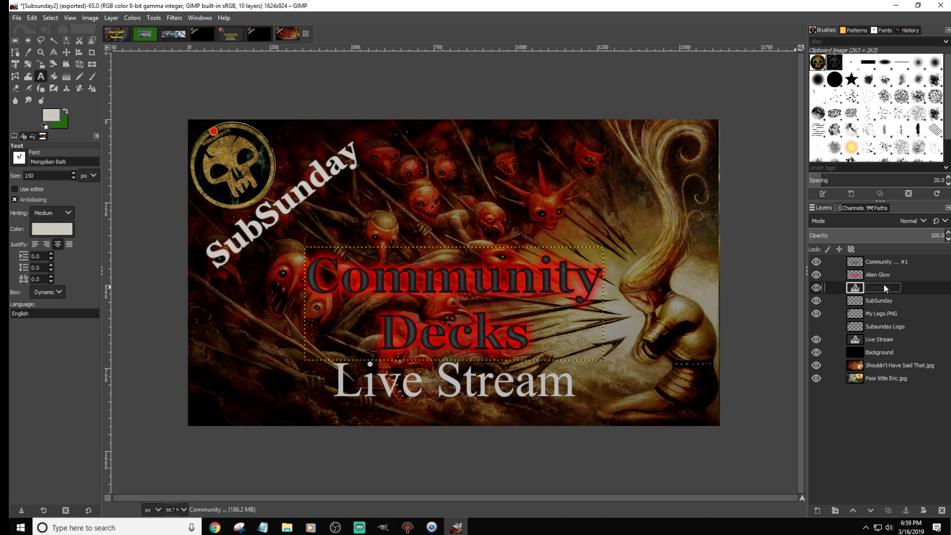
Step: Try a lower opacity on the glowing duplicate over the original Community Decks text, and set it back to 100
{"action": "left_click", "coordinate": [886, 259]}
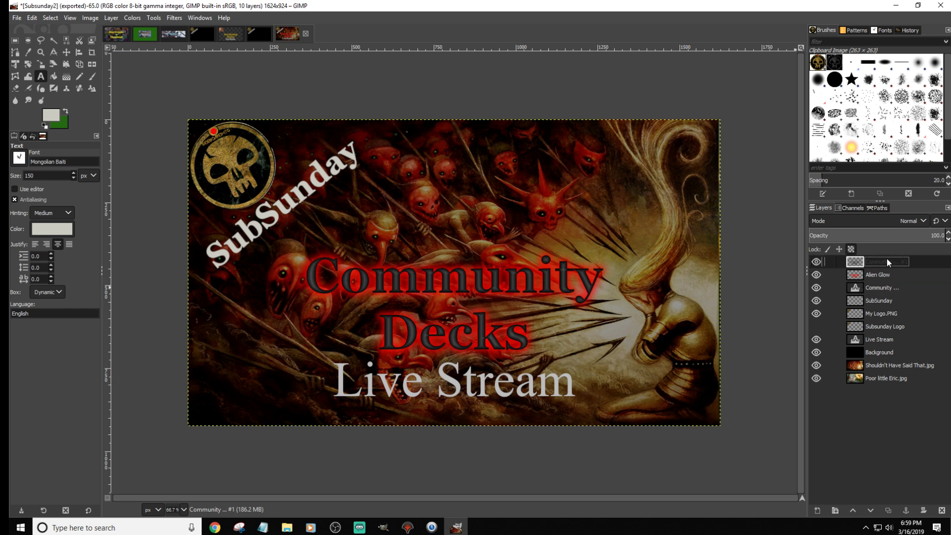
{"action": "left_click", "coordinate": [948, 241]}
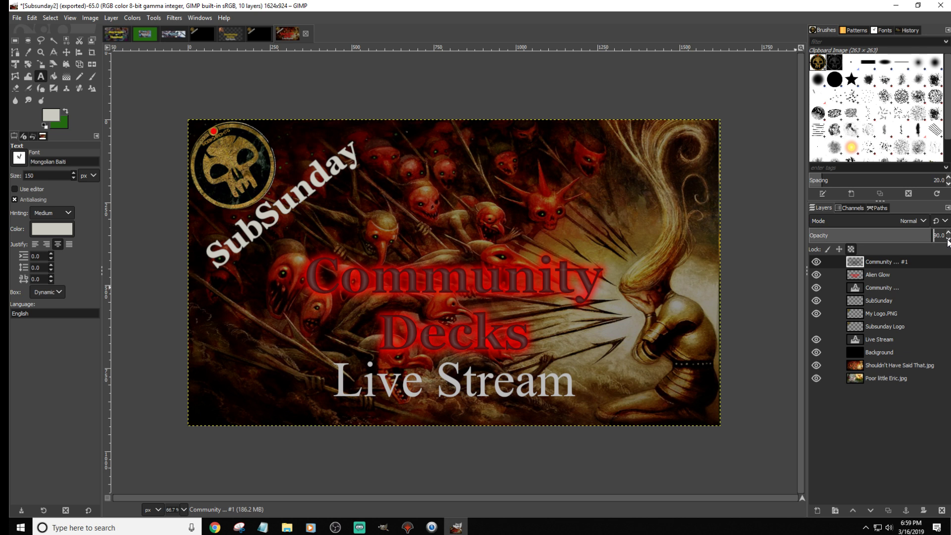
{"action": "mouse_move", "coordinate": [881, 286]}
{"action": "left_mouse_down"}
{"action": "mouse_move", "coordinate": [885, 277]}
{"action": "mouse_move", "coordinate": [881, 288]}
{"action": "left_mouse_up"}
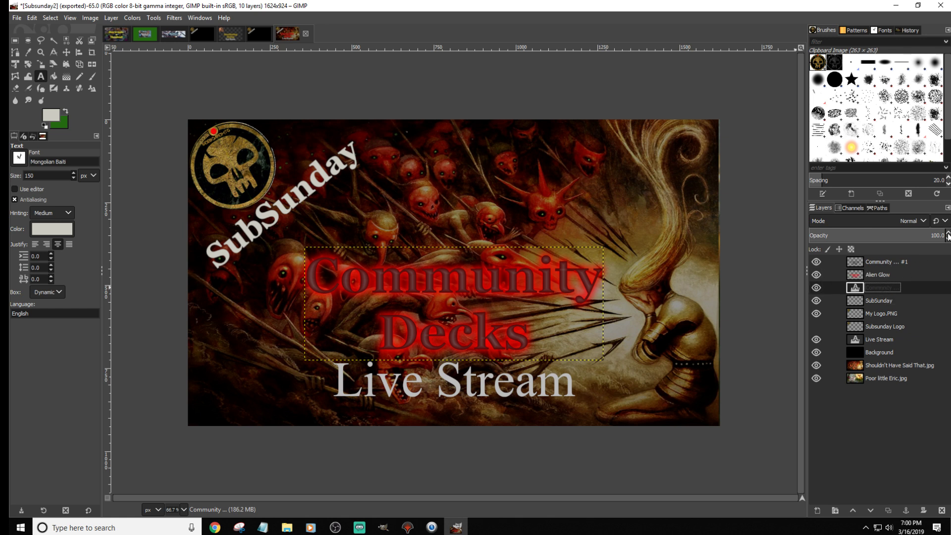
{"action": "left_click", "coordinate": [886, 262]}
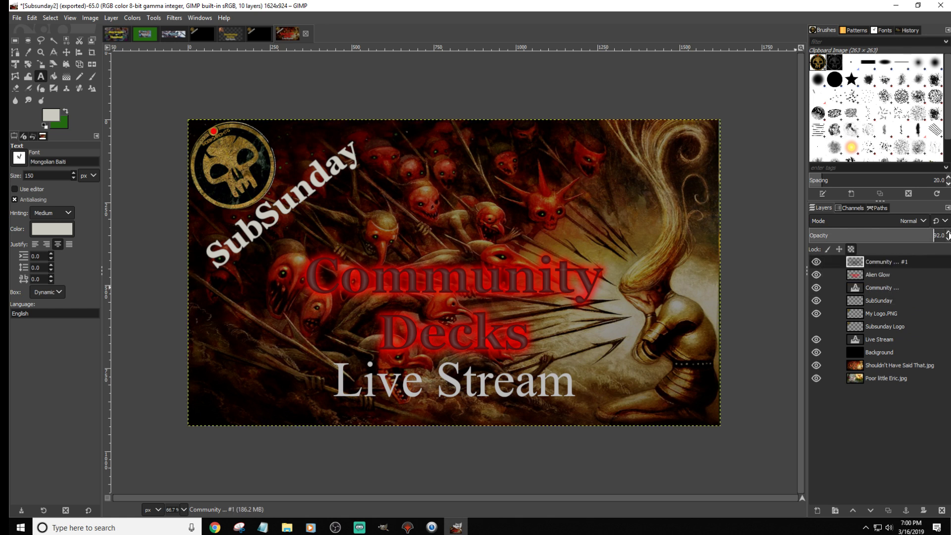
{"action": "left_click", "coordinate": [948, 233]}
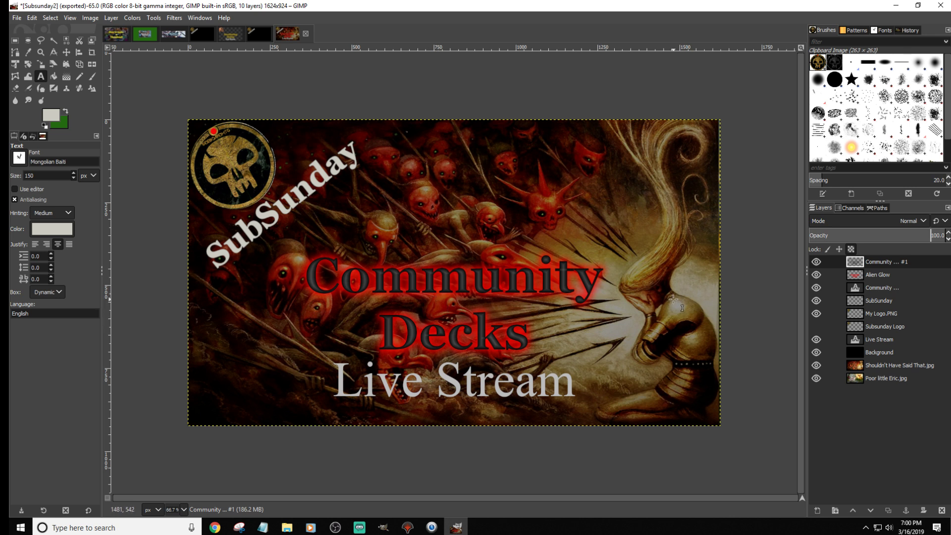
Step: Undo the opacity changes and the Alien Glow effect on the Community Decks duplicate
{"action": "key", "text": "ctrl+z"}
{"action": "key", "text": "ctrl+z"}
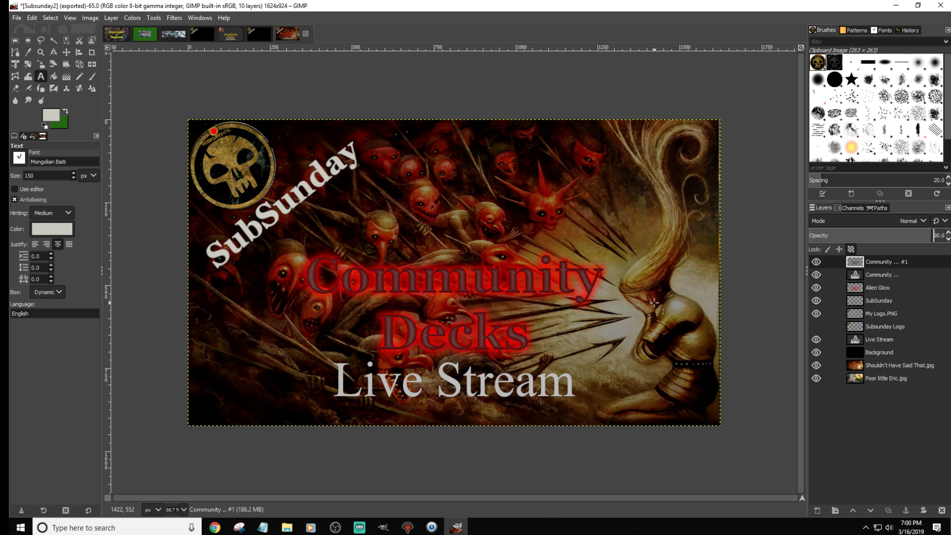
{"action": "key", "text": "ctrl+y"}
{"action": "key", "text": "ctrl+y"}
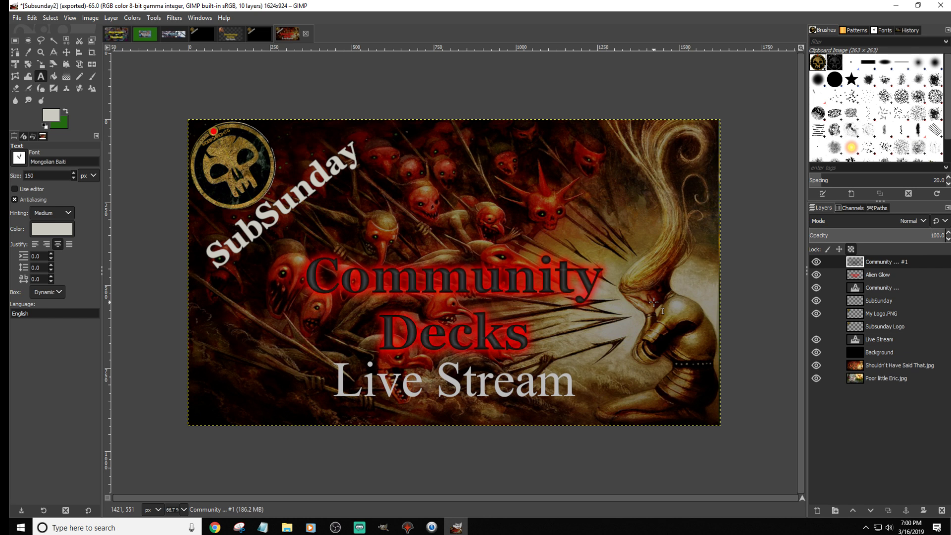
{"action": "key", "text": "ctrl+z"}
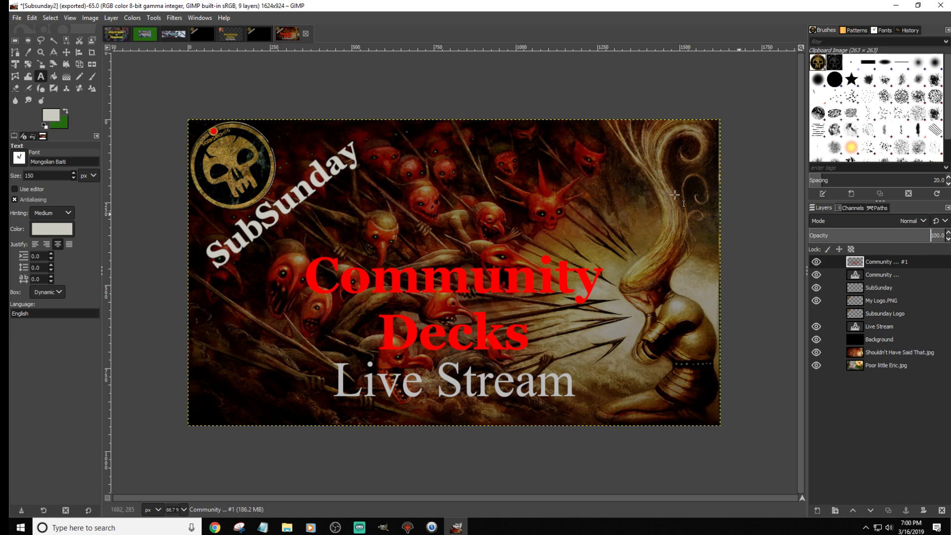
Step: Apply the Alien Neon logo filter to the Community Decks duplicate with a red ff0303 glow colour
{"action": "left_click", "coordinate": [174, 18]}
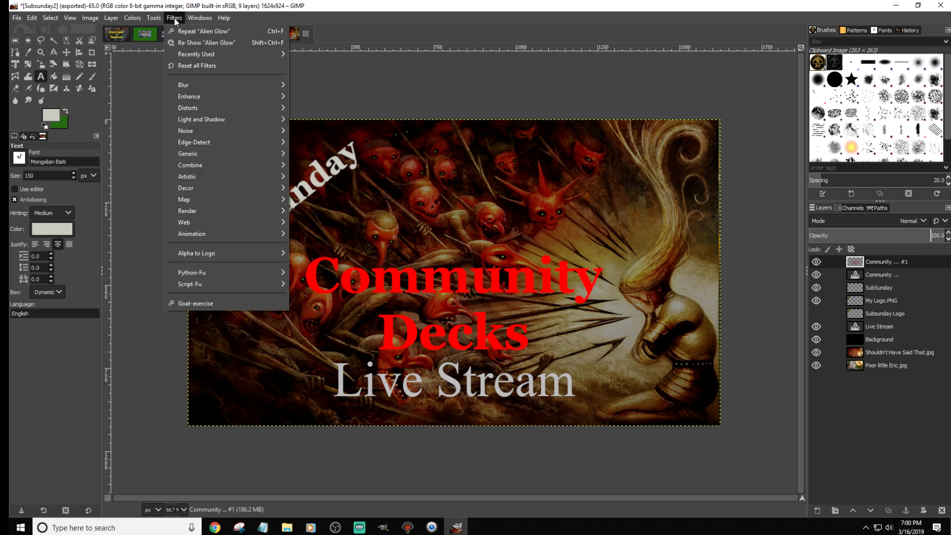
{"action": "mouse_move", "coordinate": [239, 255]}
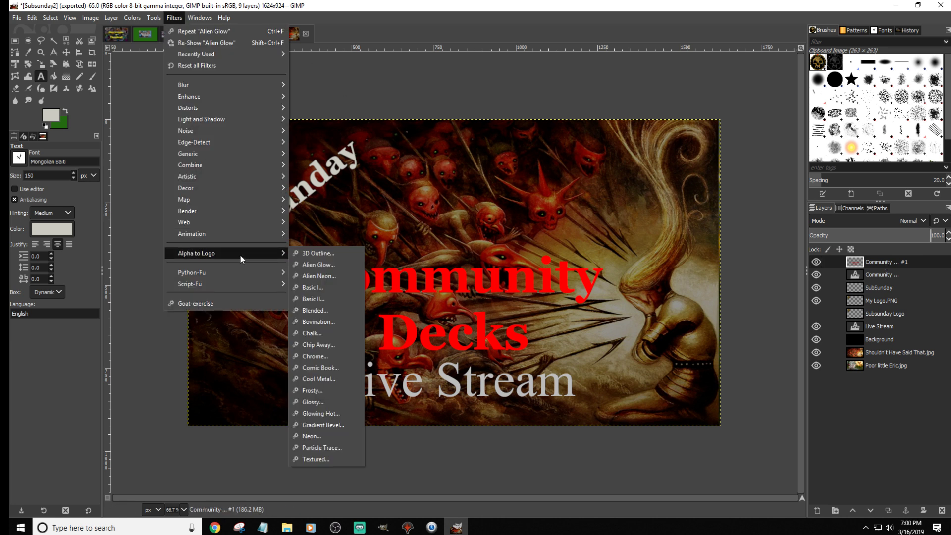
{"action": "left_click", "coordinate": [328, 276]}
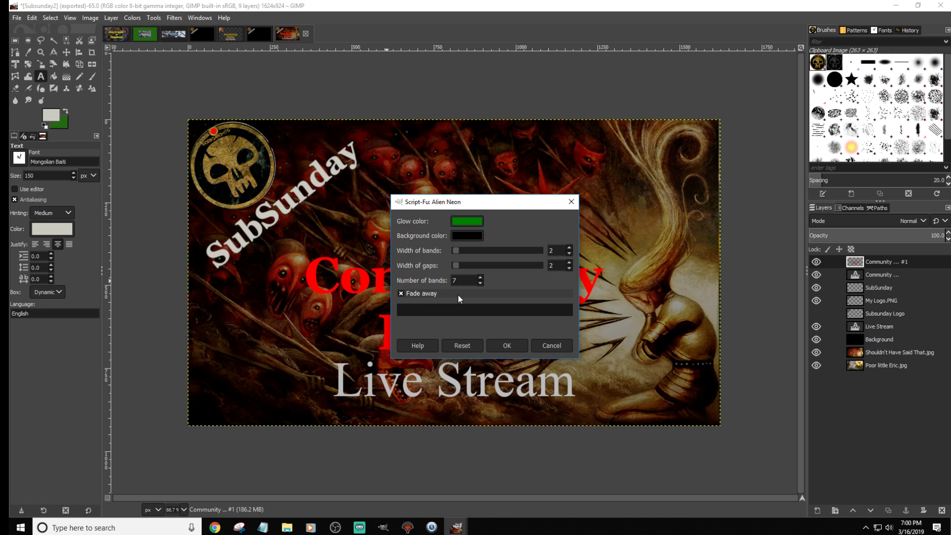
{"action": "left_click", "coordinate": [468, 221]}
{"action": "left_click_drag", "start_coordinate": [479, 267], "coordinate": [472, 219]}
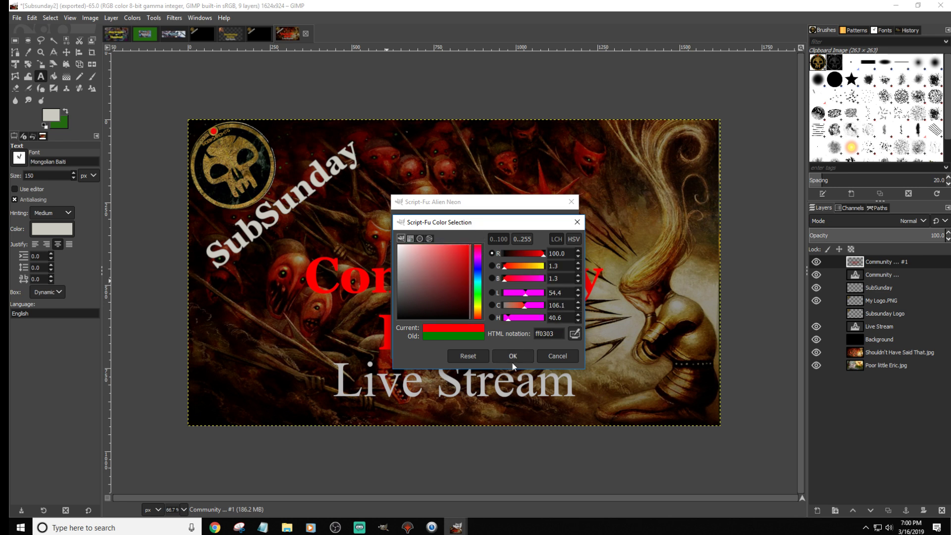
{"action": "left_click", "coordinate": [513, 357]}
{"action": "left_click", "coordinate": [508, 344]}
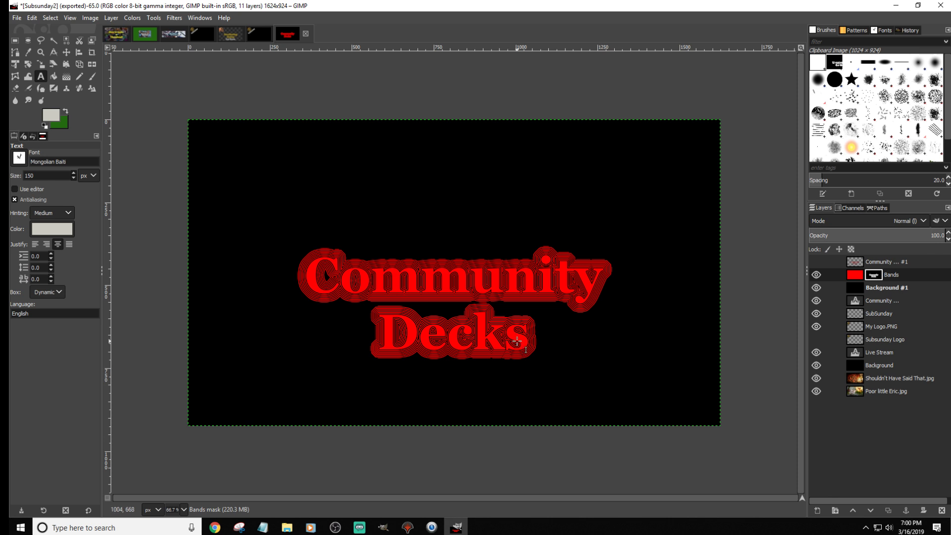
Step: Delete the black background layer added by the Alien Neon filter and select the Bands layer's mask
{"action": "right_click", "coordinate": [867, 290]}
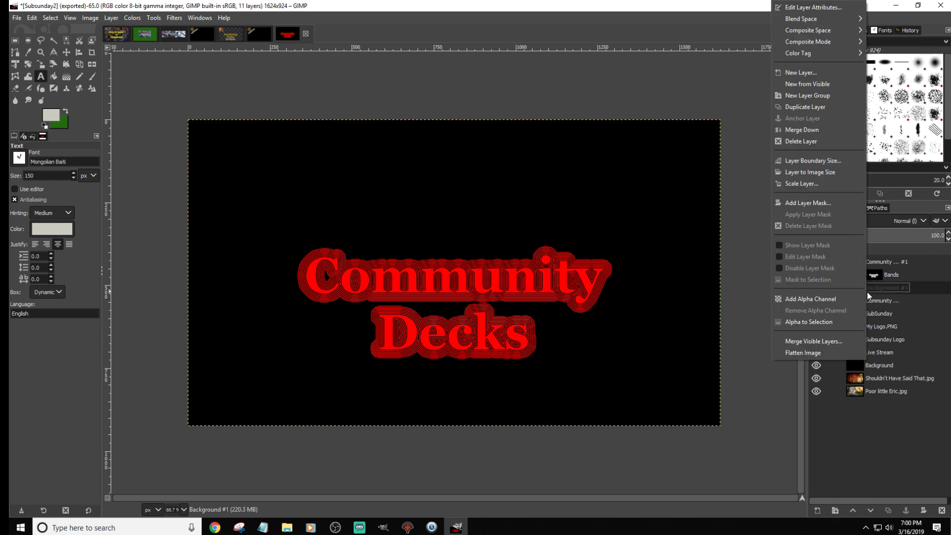
{"action": "left_click", "coordinate": [819, 136]}
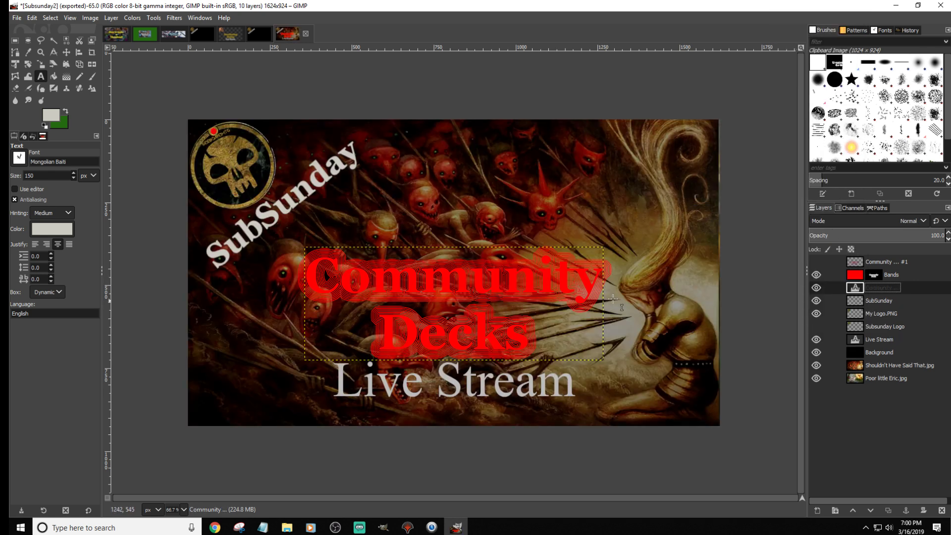
{"action": "left_click", "coordinate": [874, 275]}
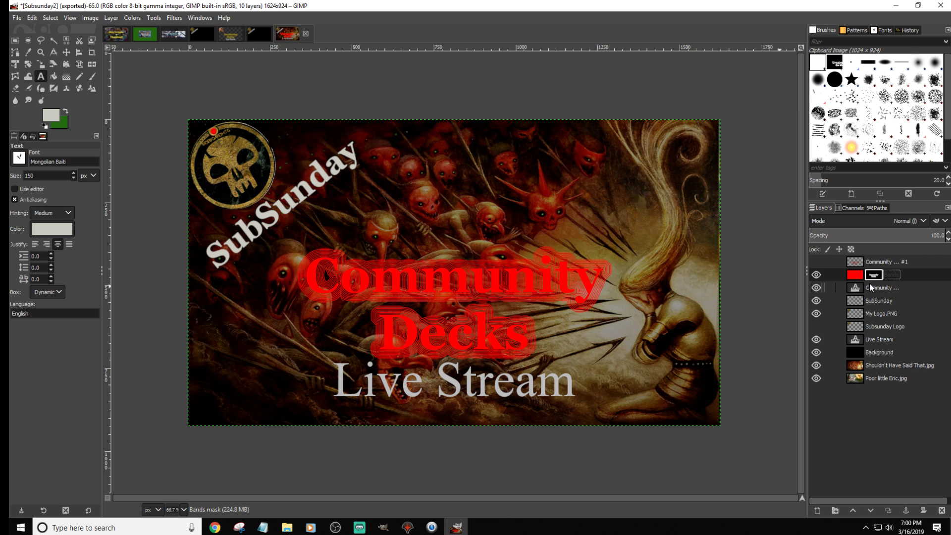
{"action": "left_click", "coordinate": [171, 19]}
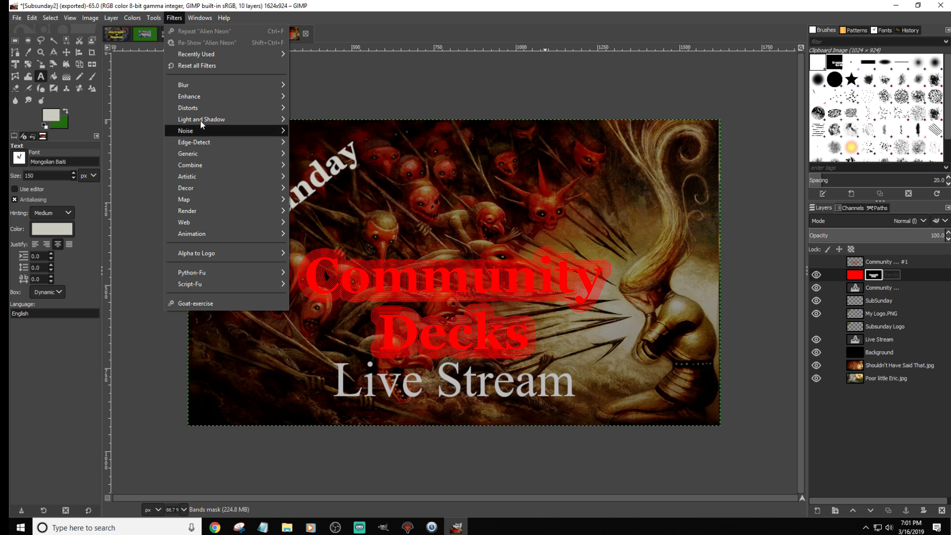
{"action": "mouse_move", "coordinate": [199, 178]}
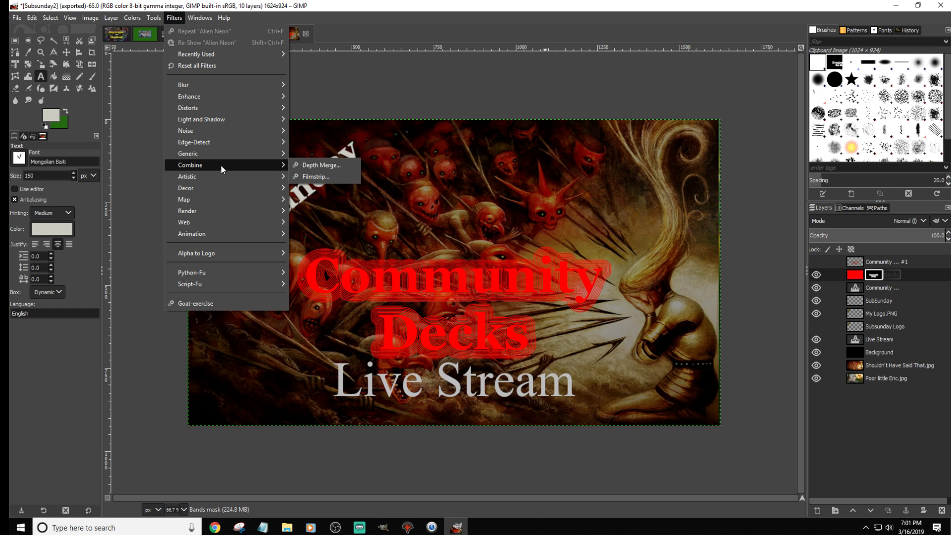
{"action": "mouse_move", "coordinate": [210, 251]}
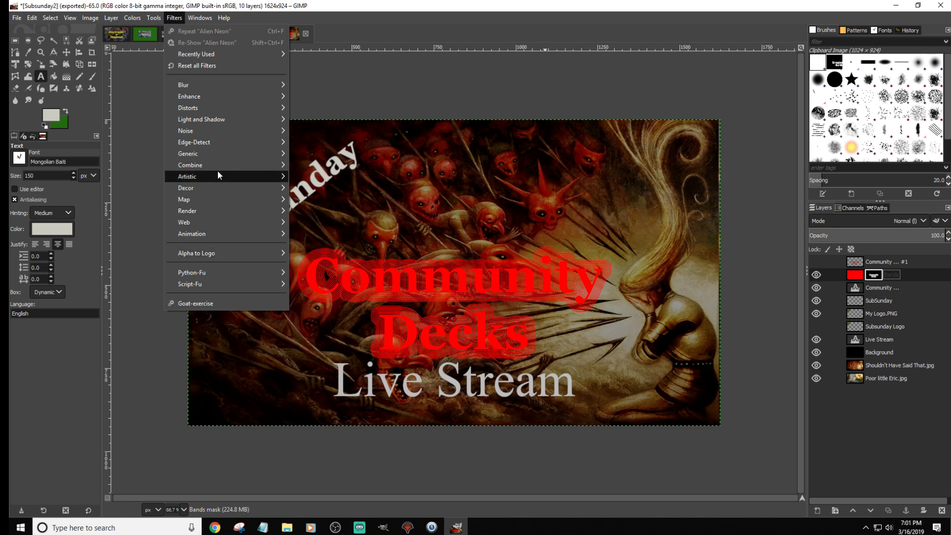
{"action": "mouse_move", "coordinate": [228, 144]}
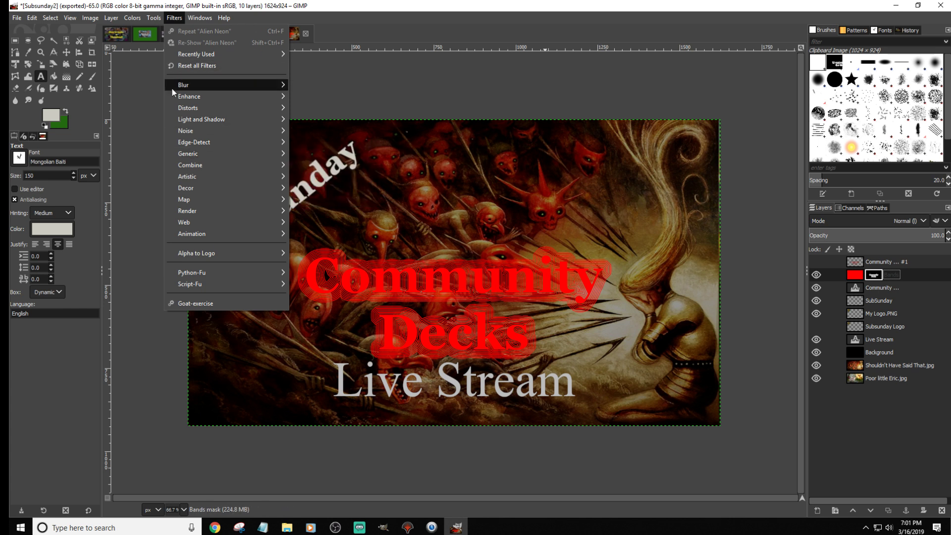
{"action": "left_click", "coordinate": [150, 89]}
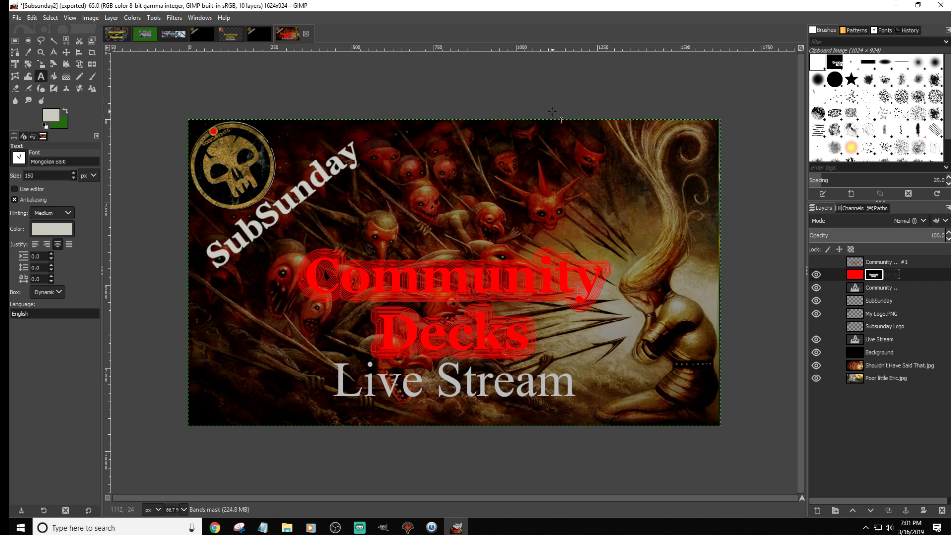
{"action": "left_click", "coordinate": [306, 34]}
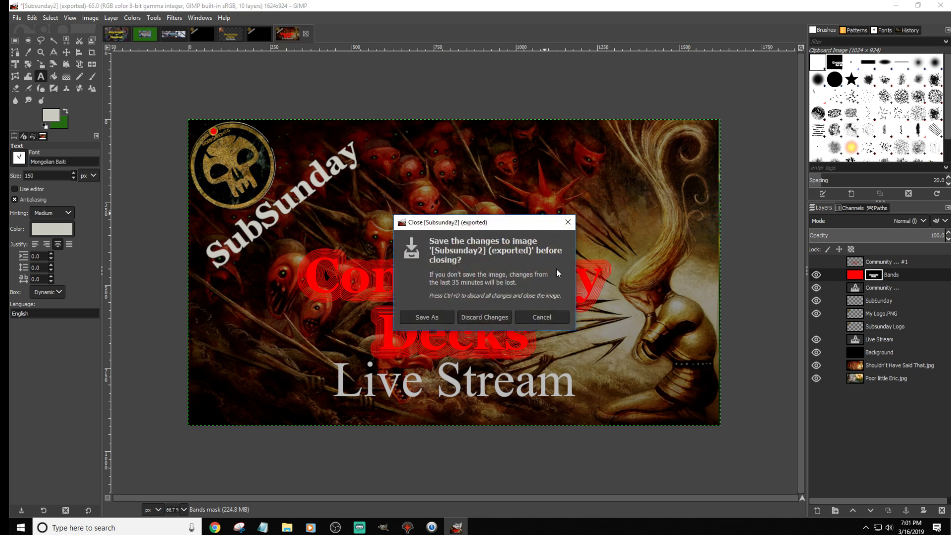
{"action": "left_click", "coordinate": [539, 317]}
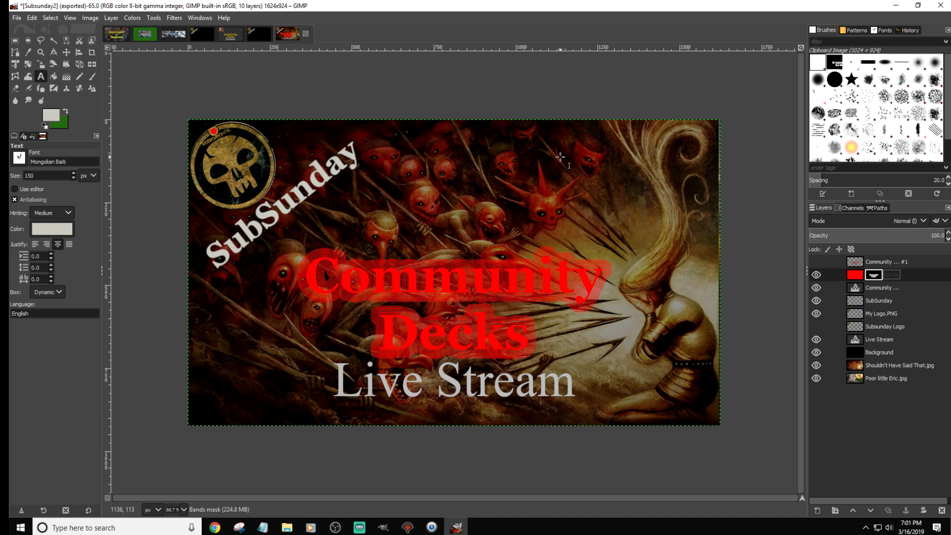
Step: Undo the Alien Neon effect and earlier layer edits back to the Community Decks title with its Glow Layer and aligned Soft light copy
{"action": "key", "text": "ctrl+z"}
{"action": "key", "text": "ctrl+z"}
{"action": "key", "text": "ctrl+z"}
{"action": "key", "text": "ctrl+z"}
{"action": "key", "text": "ctrl+z"}
{"action": "key", "text": "ctrl+z"}
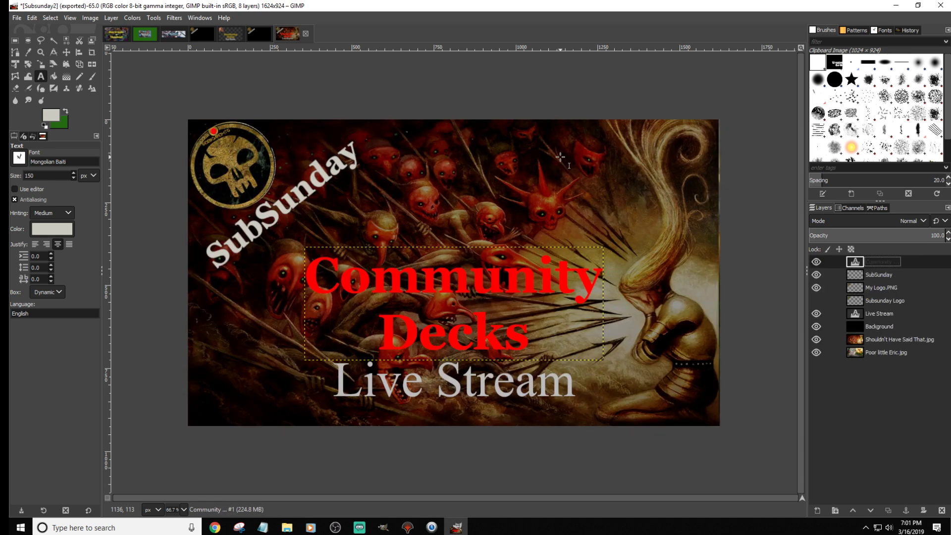
{"action": "key", "text": "ctrl+z"}
{"action": "key", "text": "ctrl+z"}
{"action": "key", "text": "ctrl+z"}
{"action": "key", "text": "ctrl+z"}
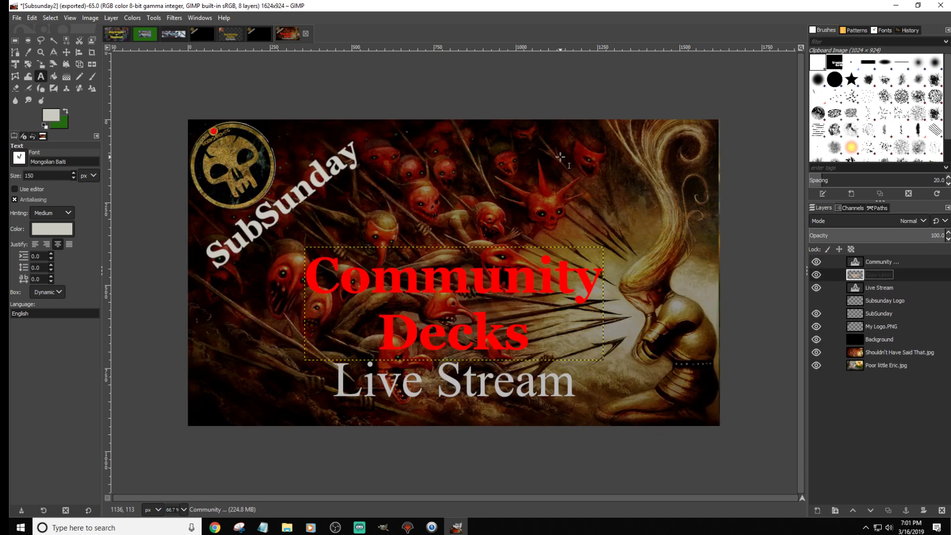
{"action": "key", "text": "ctrl+z"}
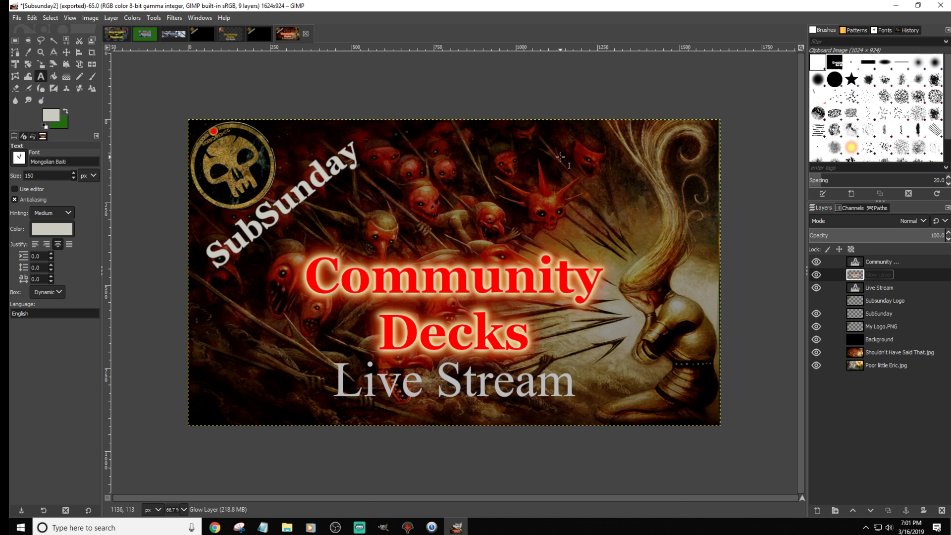
{"action": "key", "text": "ctrl+y"}
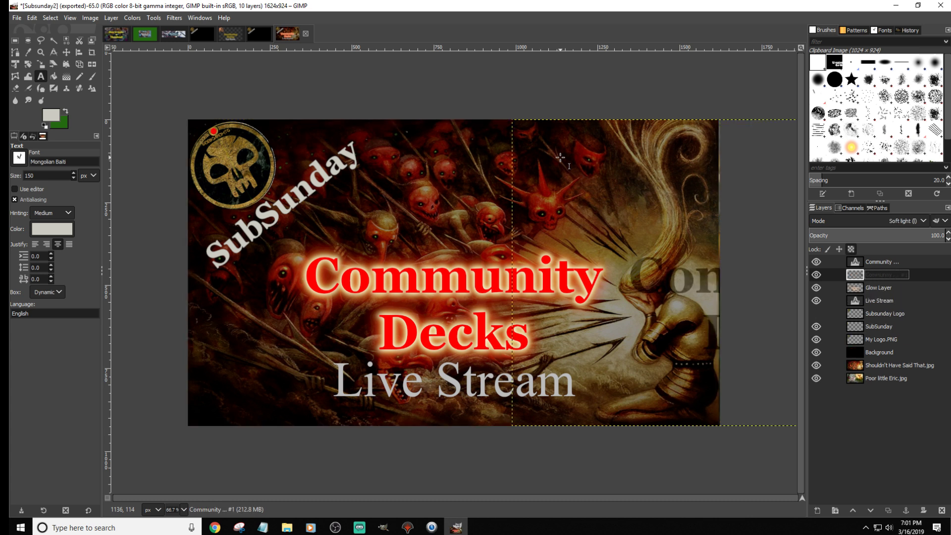
{"action": "left_click", "coordinate": [70, 52]}
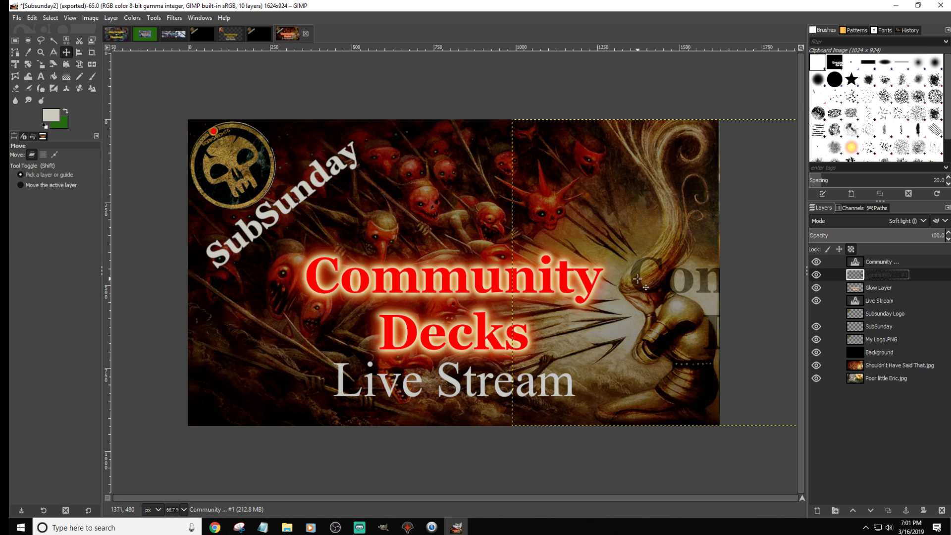
{"action": "key", "text": "ctrl+z"}
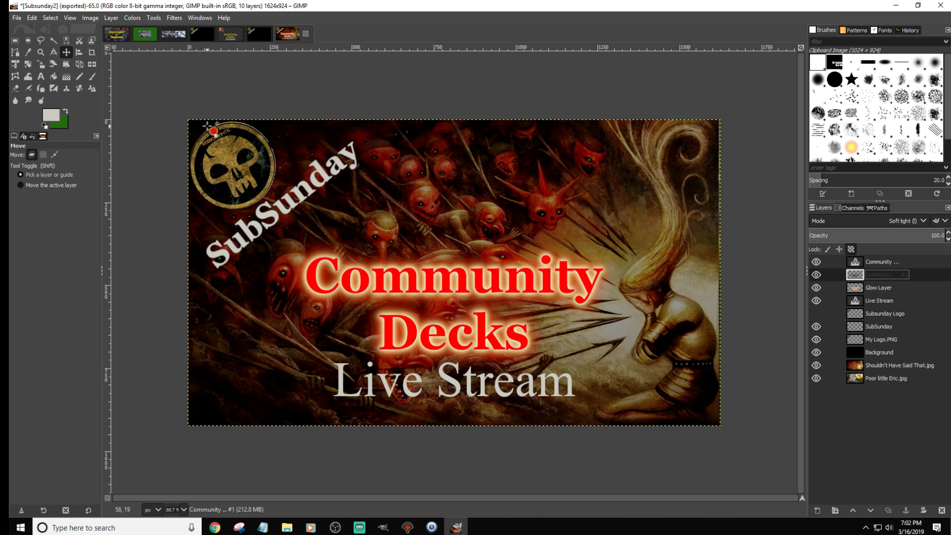
Step: Save the project as Subsunday2.xcf in the Documents folder
{"action": "left_click", "coordinate": [17, 17]}
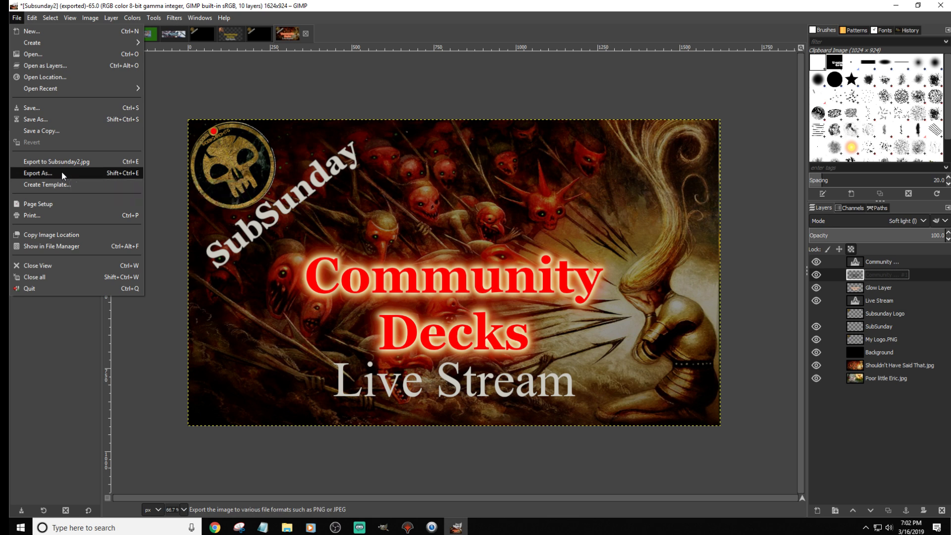
{"action": "left_click", "coordinate": [55, 118]}
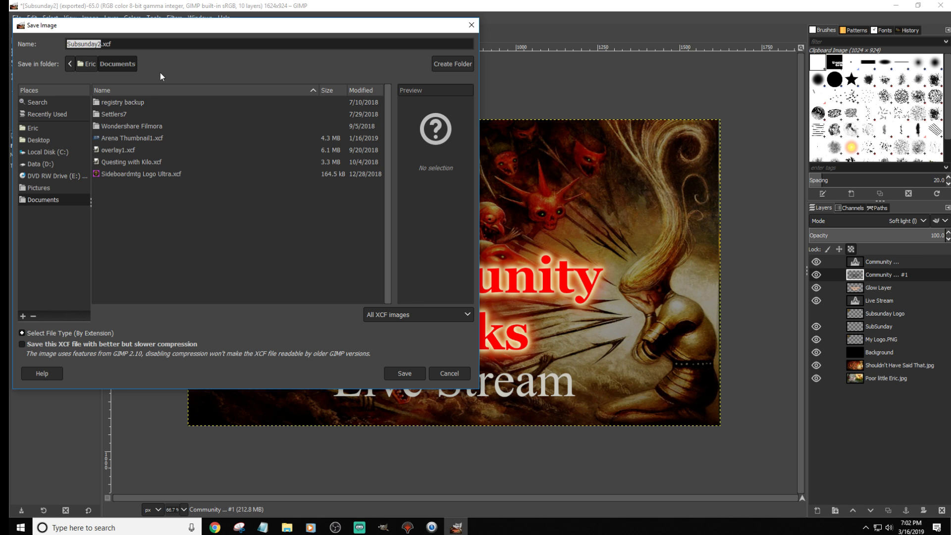
{"action": "left_click", "coordinate": [406, 373]}
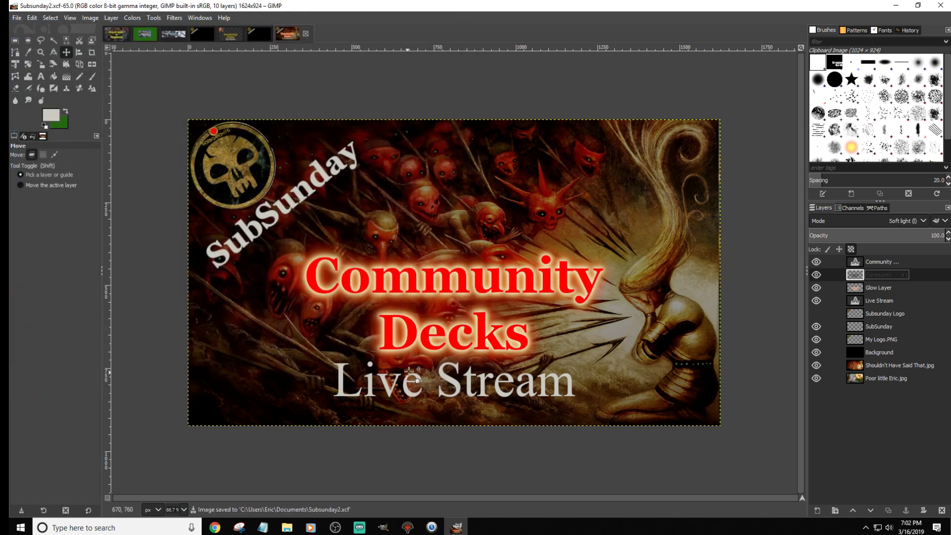